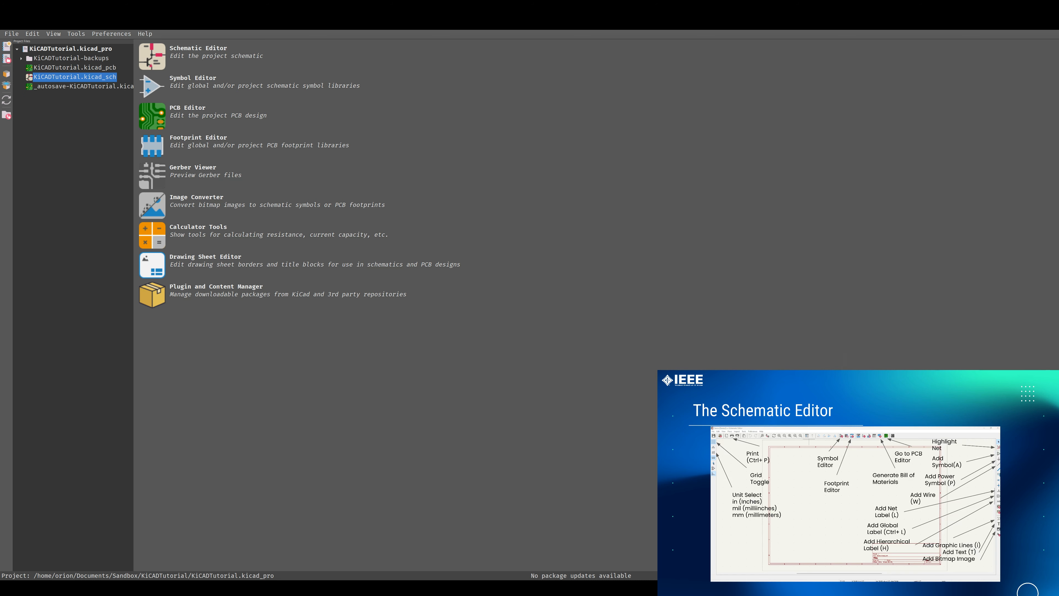
Switch to the schematic editor and hide the hierarchy navigator panel
key("alt+Tab")
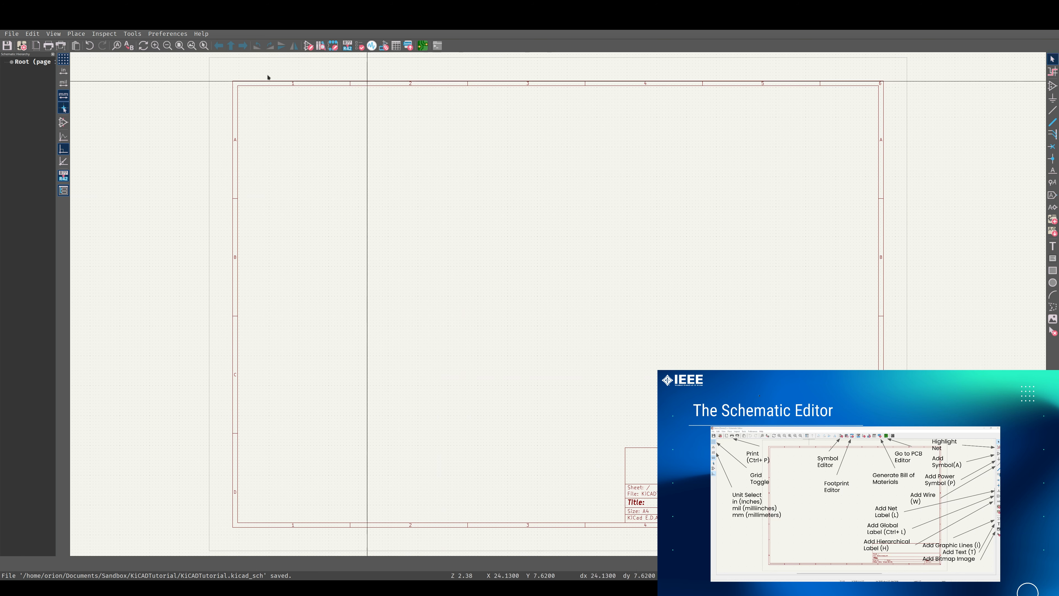
left_click(63, 191)
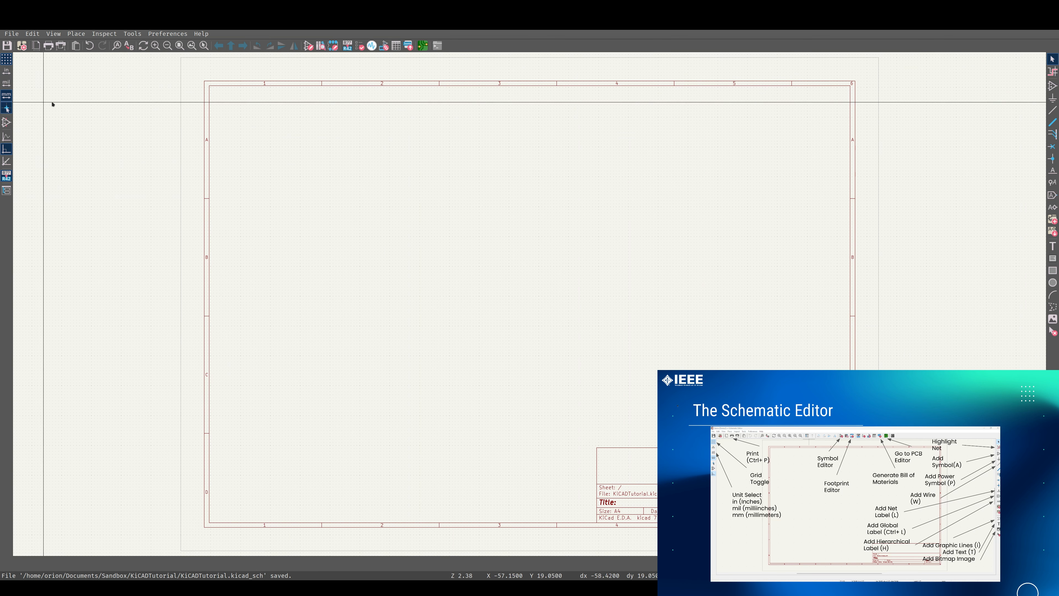
left_click(6, 59)
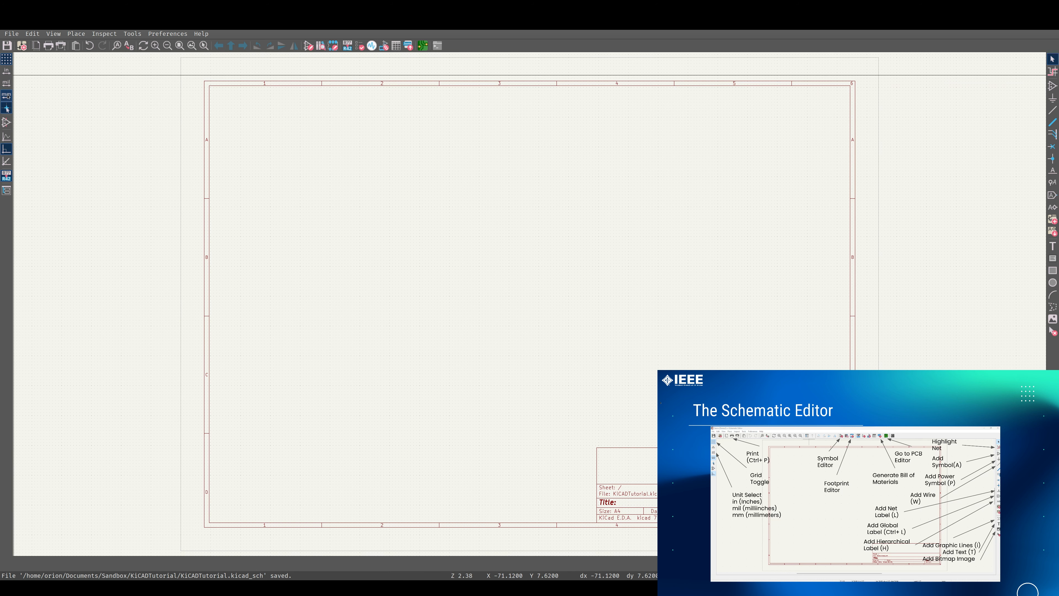
Change the schematic display units from millimetres to mils
left_click(7, 82)
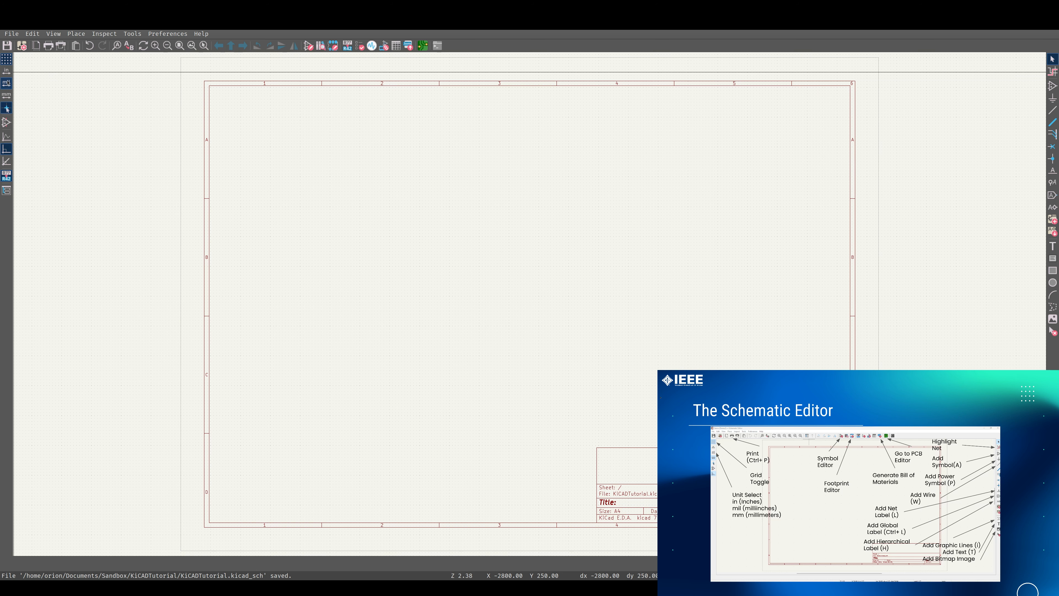
left_click(7, 110)
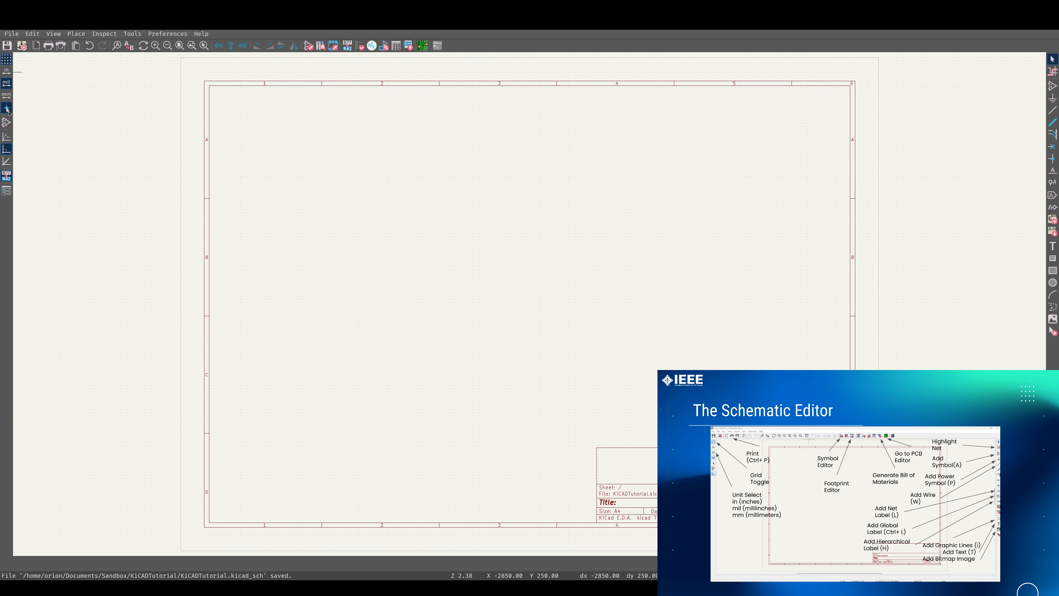
left_click(6, 109)
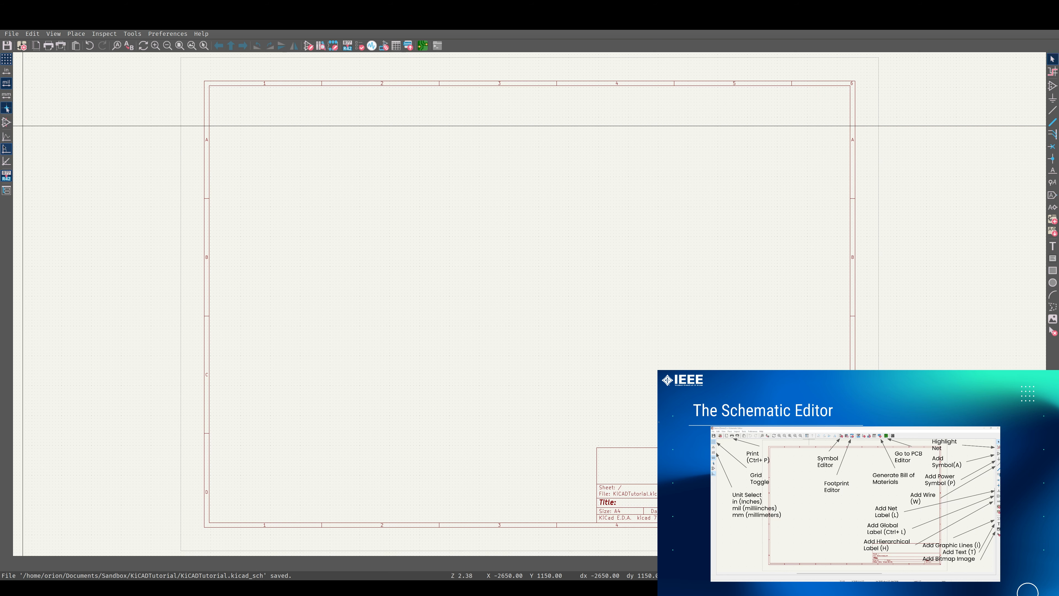
Toggle the full-window crosshair cursor and the hierarchy navigator panel on and off
left_click(5, 139)
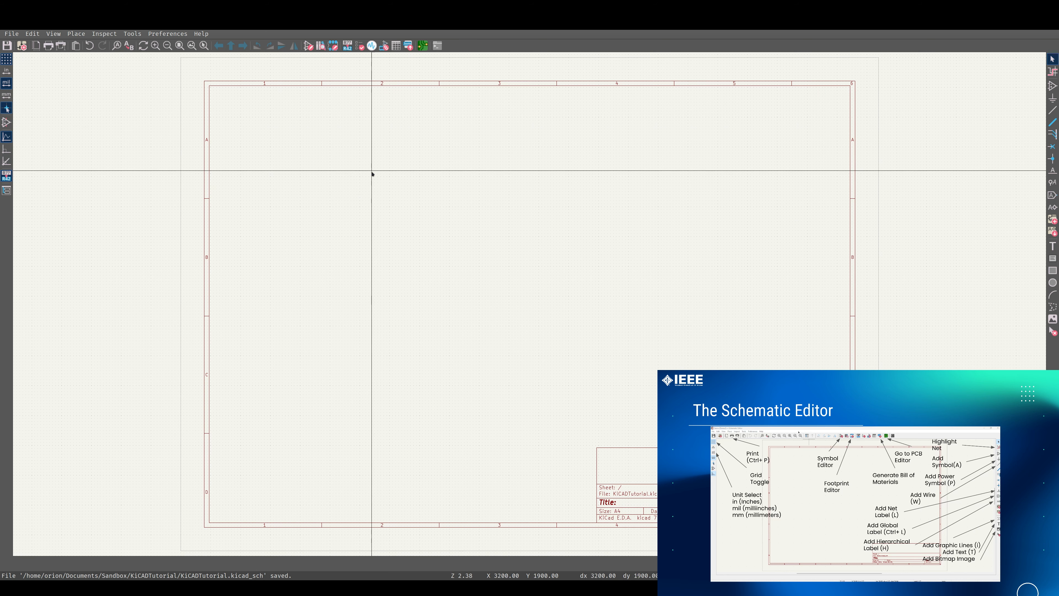
left_click(6, 150)
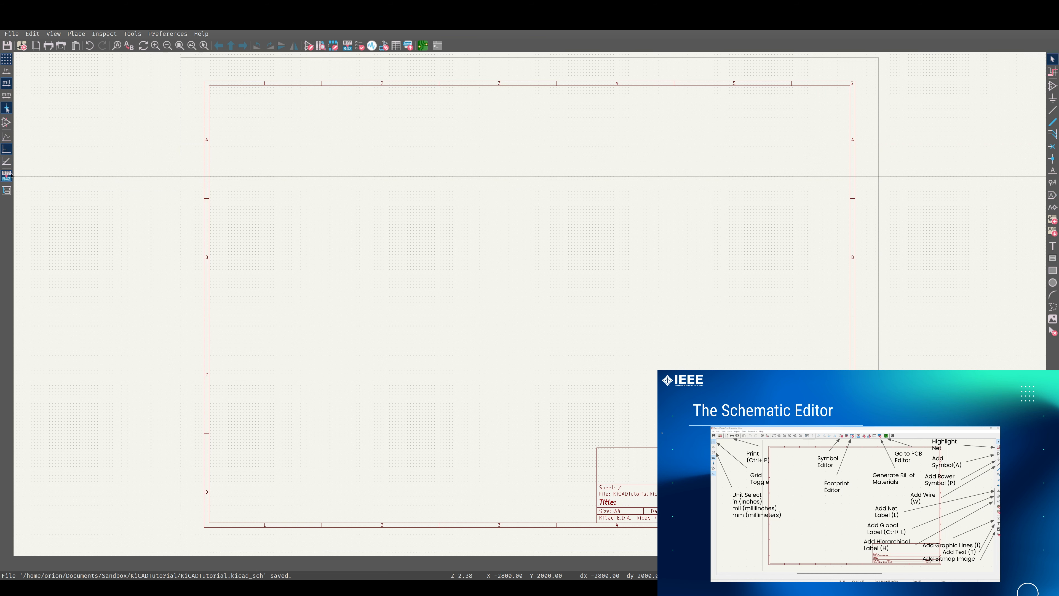
left_click(7, 191)
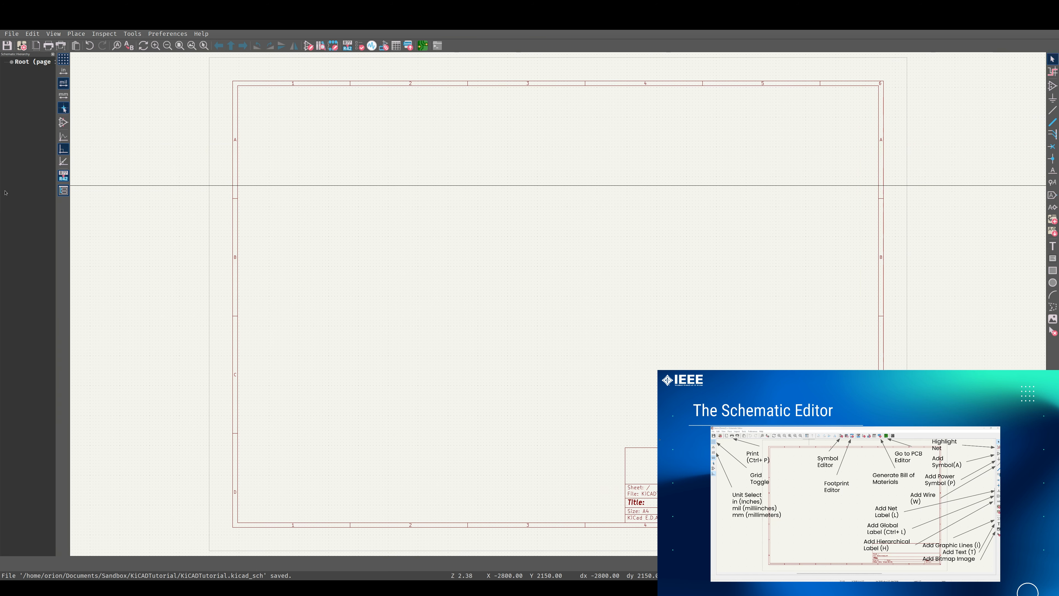
left_click(64, 191)
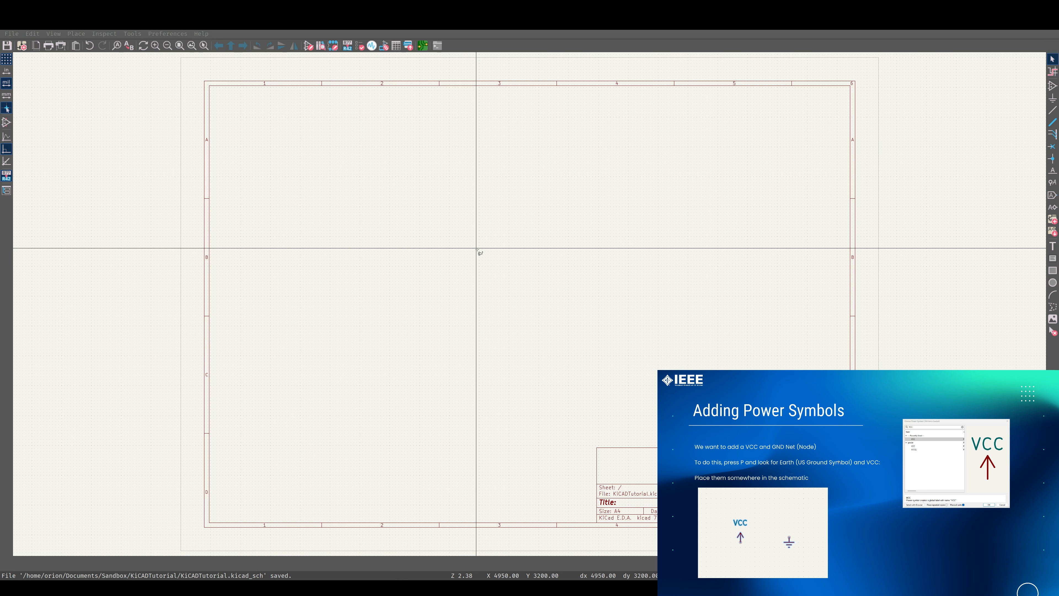
Add a VCC power symbol from the power library in the upper middle of the sheet
key("p")
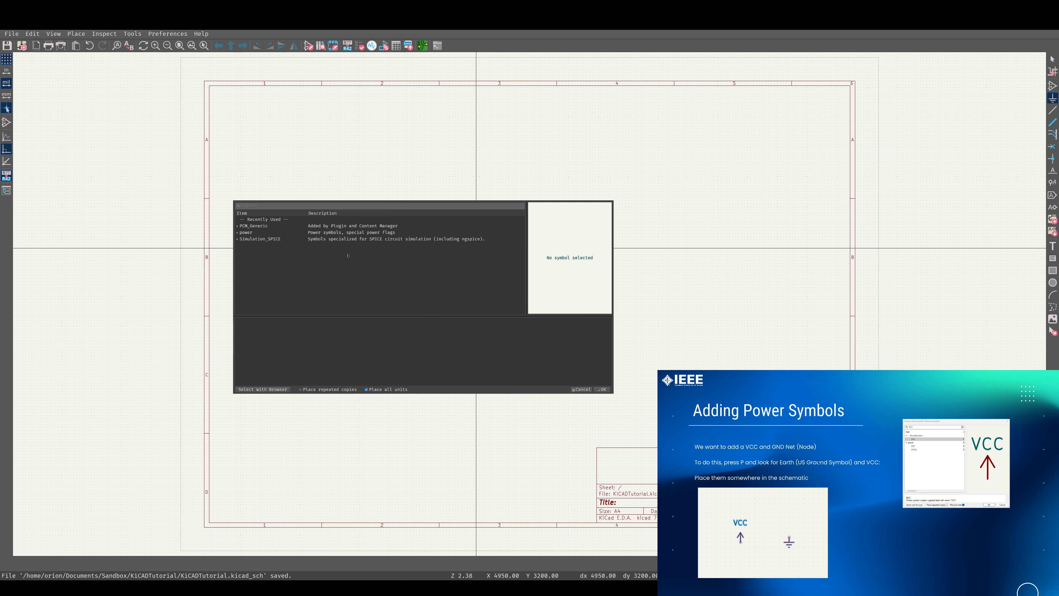
left_click(237, 233)
scroll(282, 251, "down", 5)
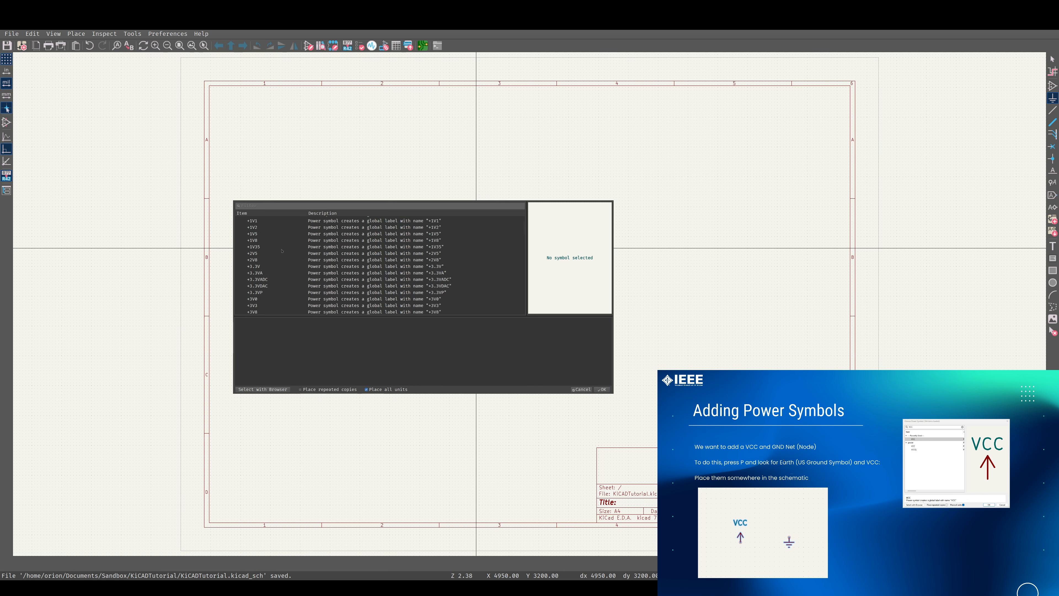
left_click(275, 205)
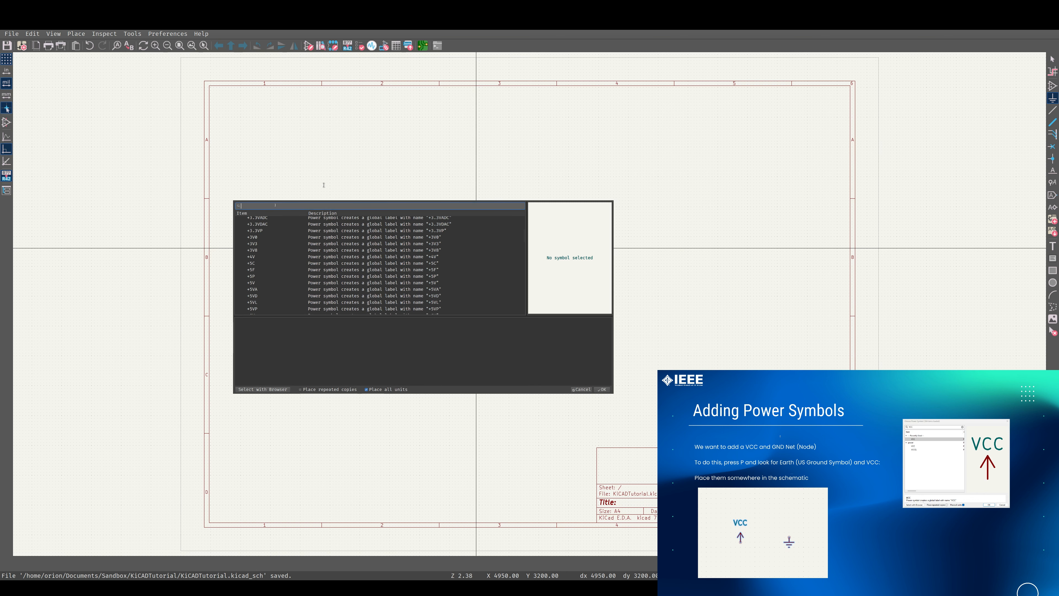
type("vcc")
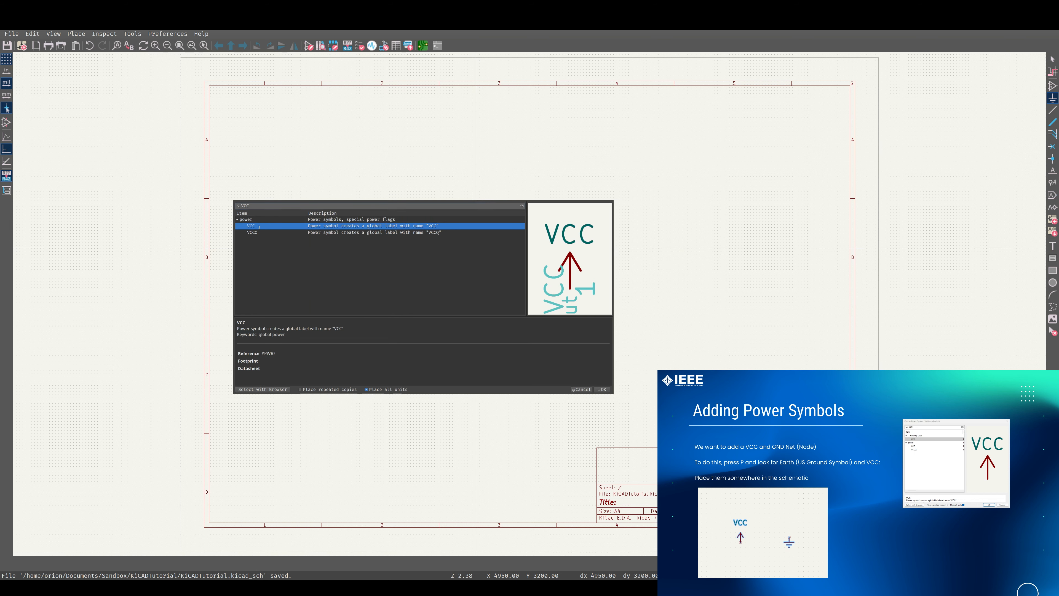
key("Return")
left_click(491, 178)
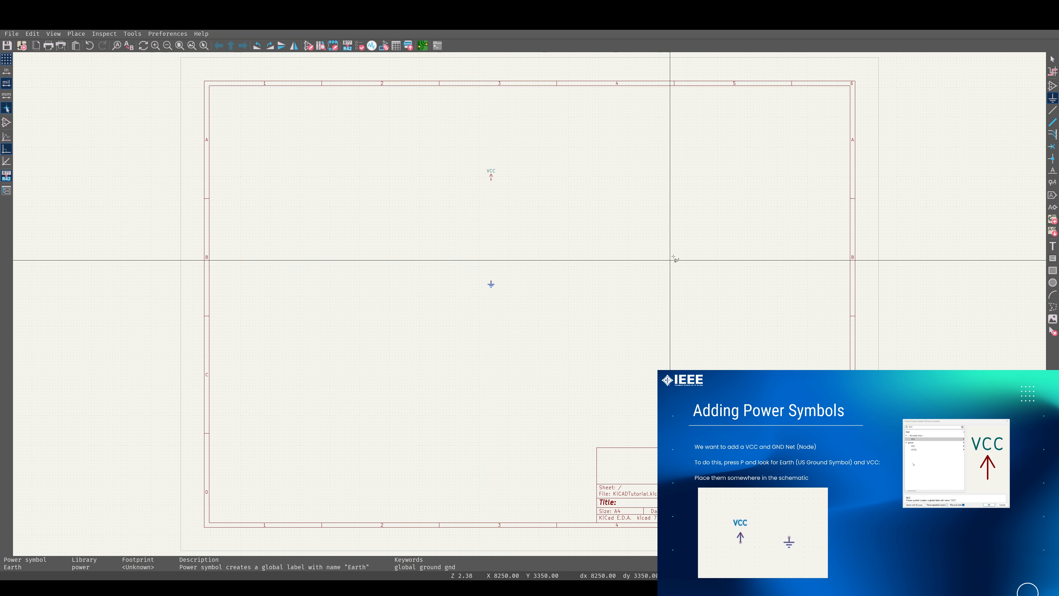
Place an Earth ground symbol below the VCC symbol and leave the placement tool
left_click(492, 285)
key("Escape")
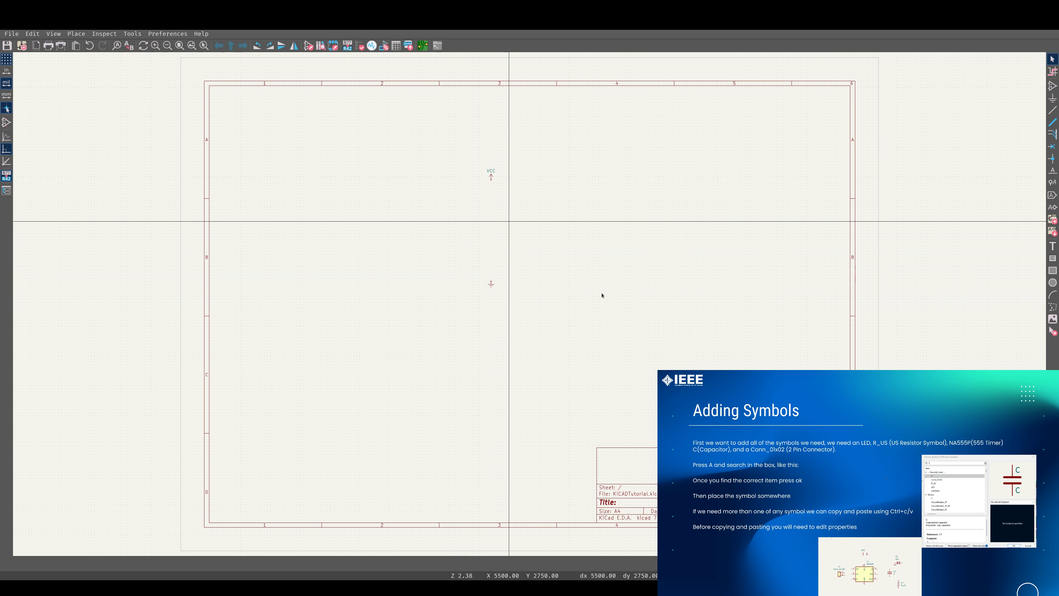
Add an R_US resistor and a C capacitor symbol to the right of the power symbols
key("a")
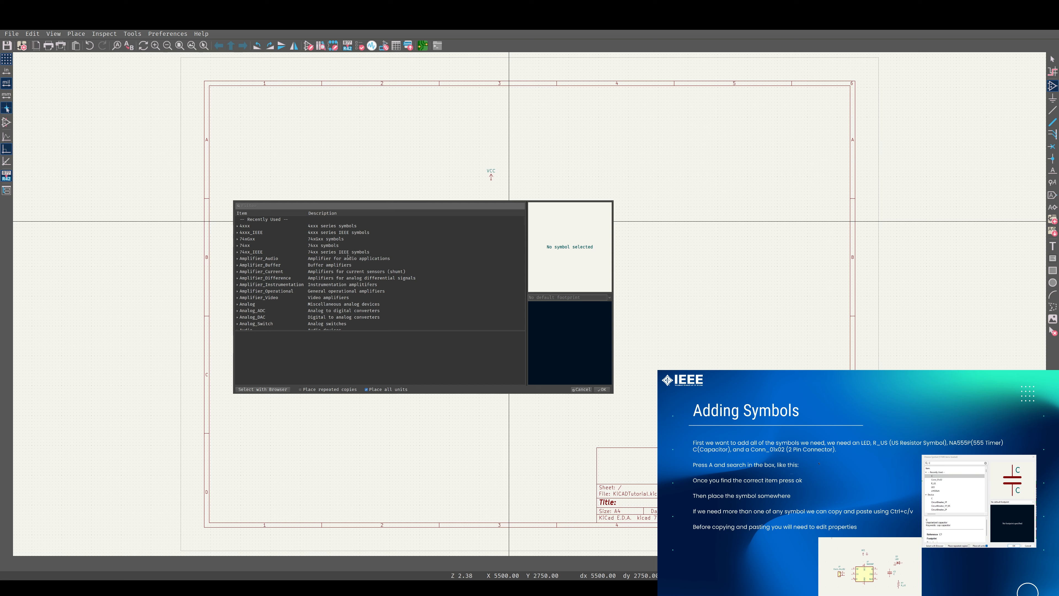
scroll(348, 256, "down", 20)
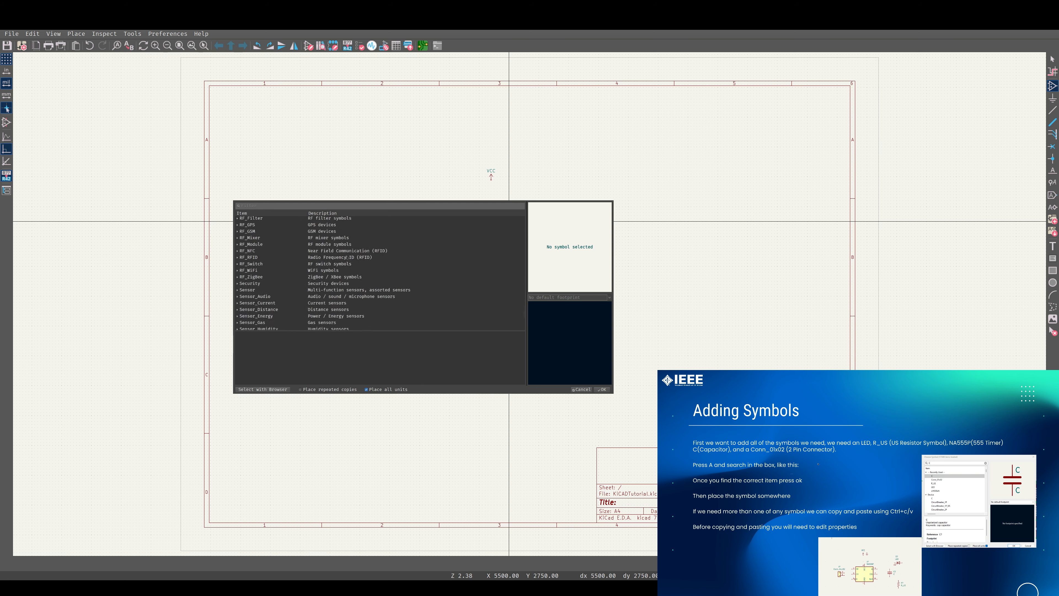
scroll(348, 257, "up", 20)
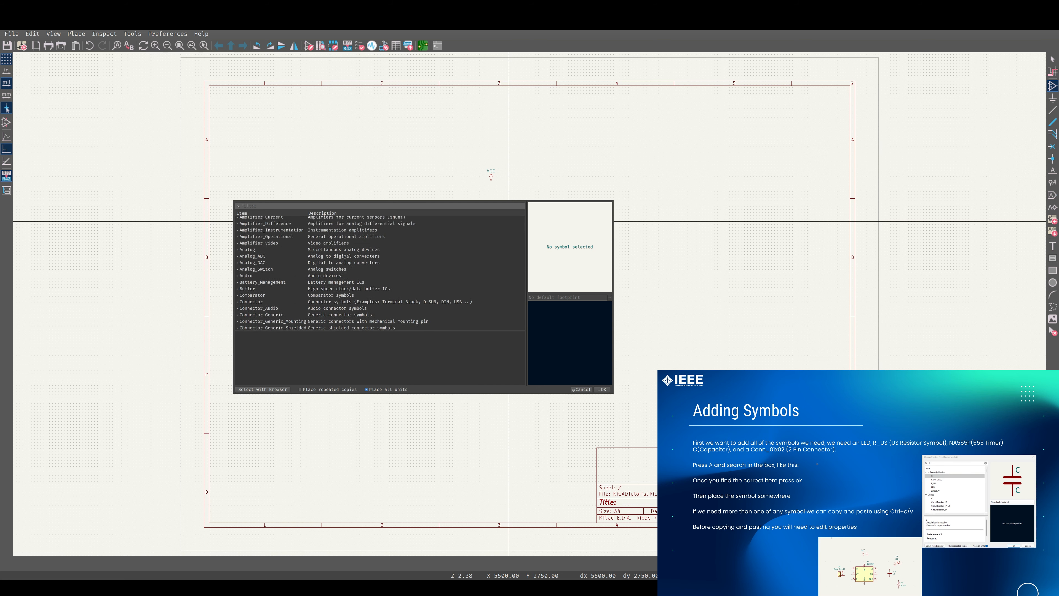
scroll(344, 256, "up", 3)
left_click(273, 205)
type("R_US")
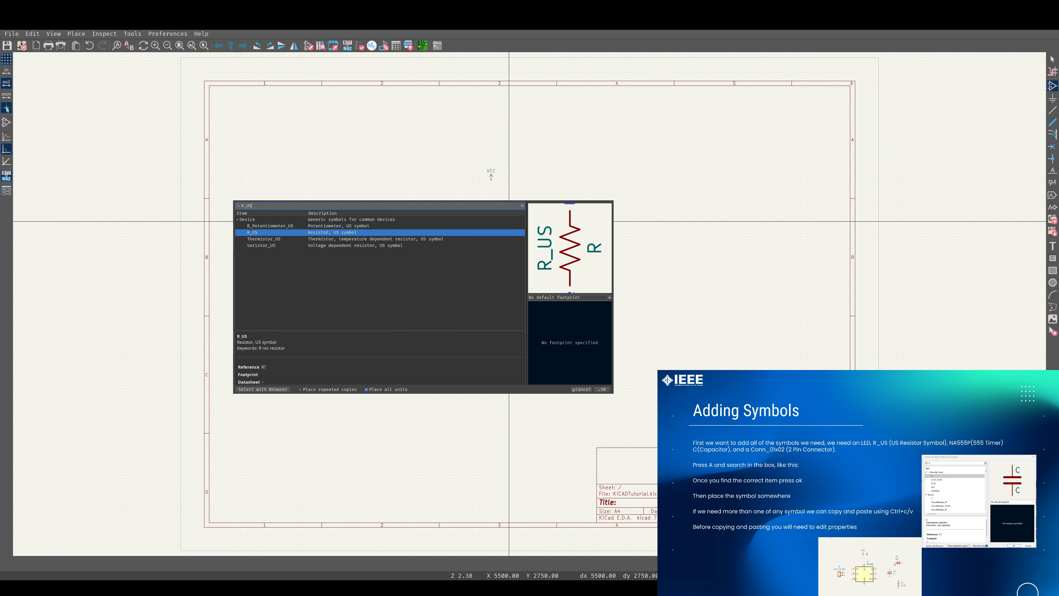
left_click(263, 235)
double_click(262, 235)
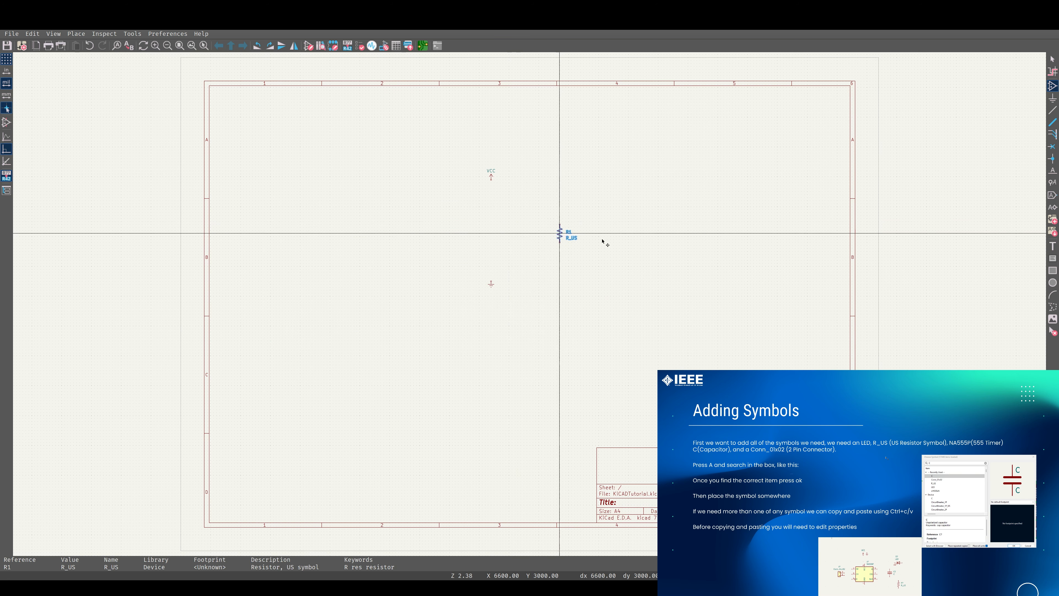
left_click(593, 269)
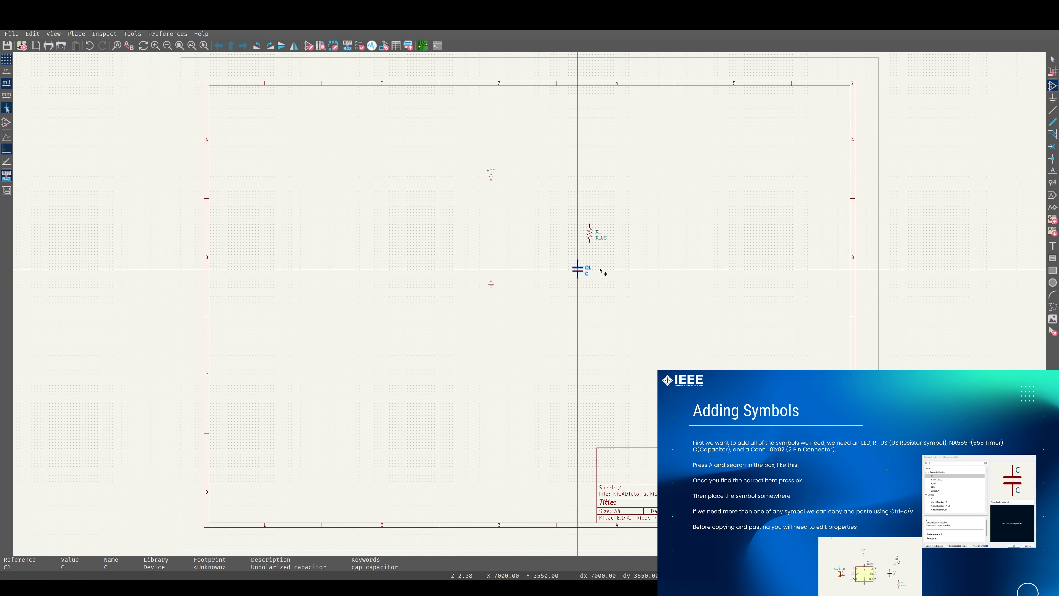
left_click(586, 275)
Add an LED symbol to the right of the capacitor and leave the placement tool
key("a")
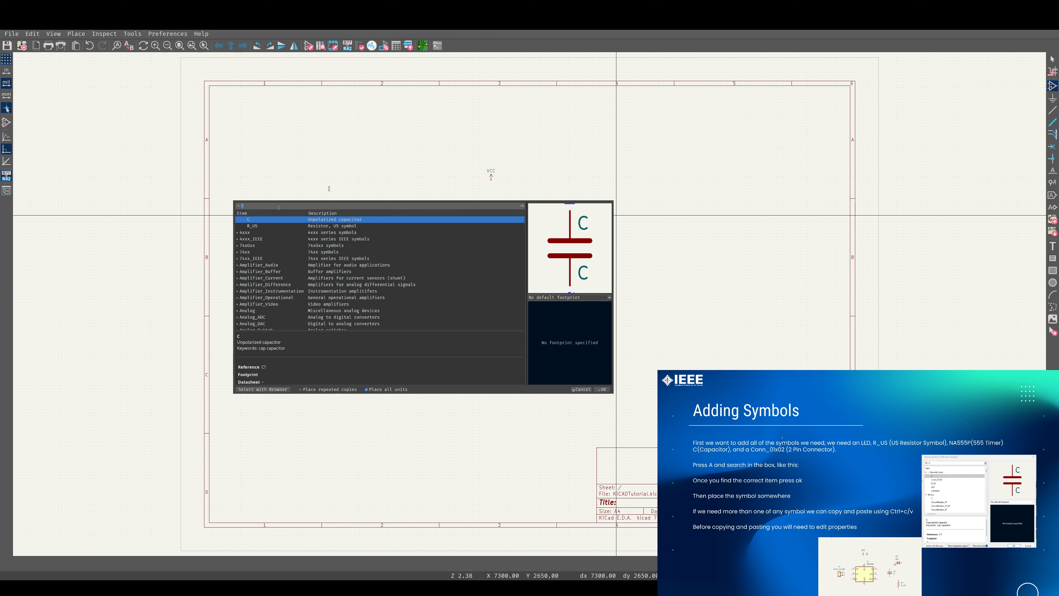
left_click(262, 205)
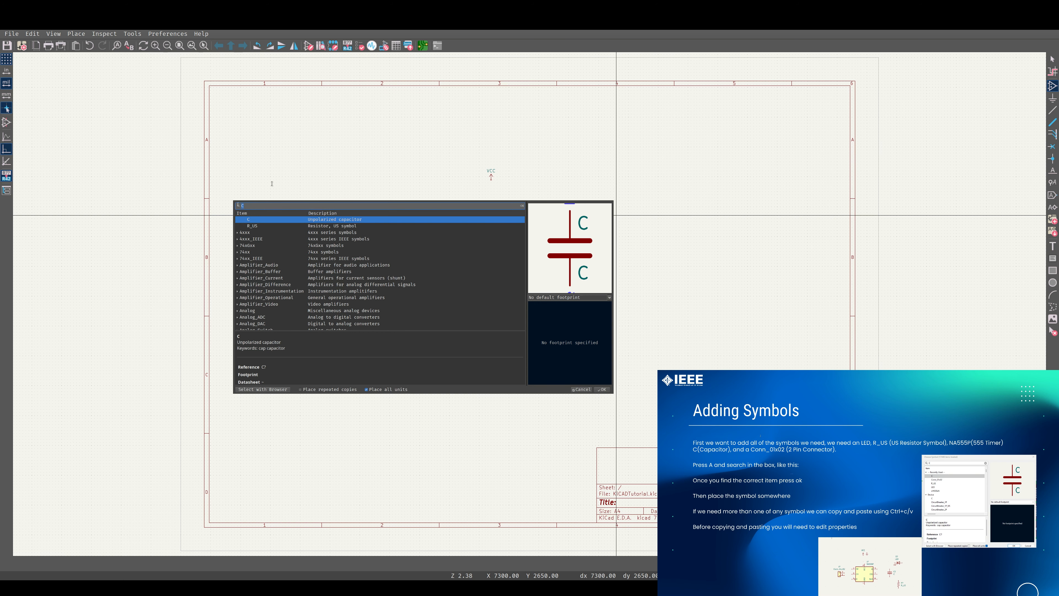
type("LED")
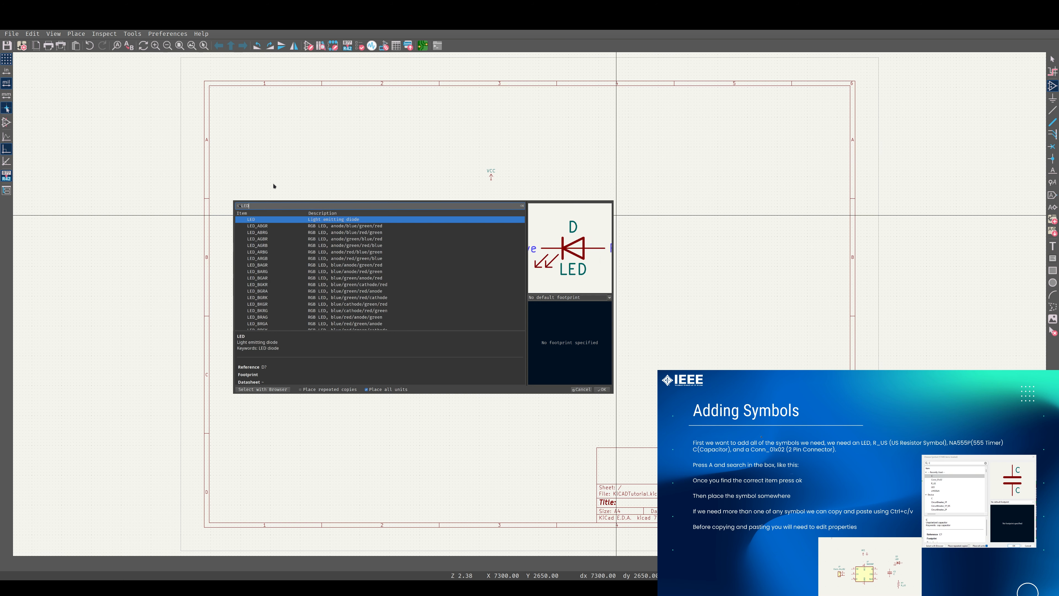
double_click(297, 221)
left_click(636, 275)
key("Escape")
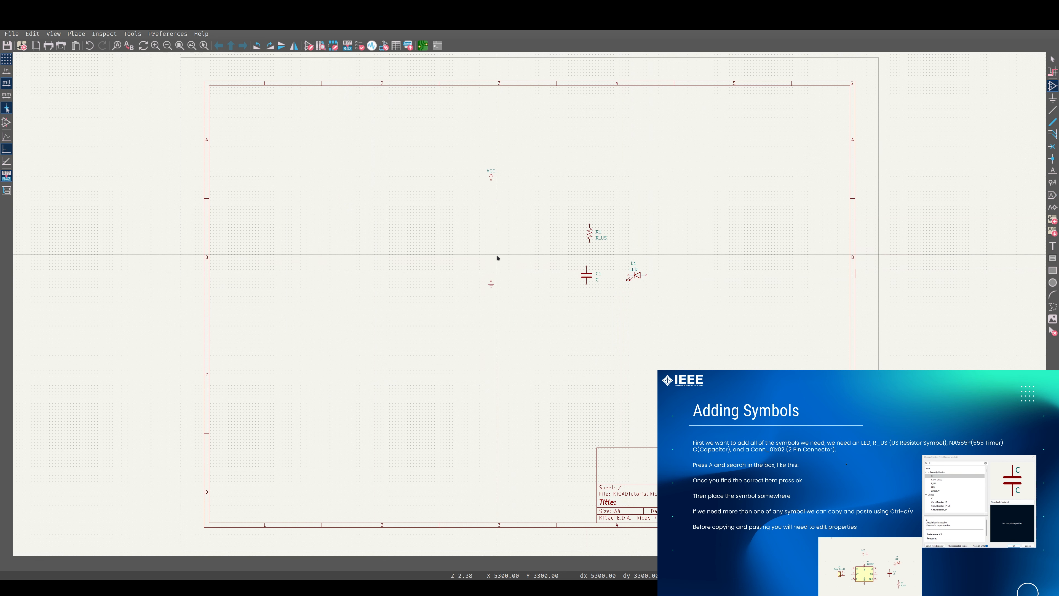
Search the symbol library for NA555 and choose the NA555P timer for placement
type("a")
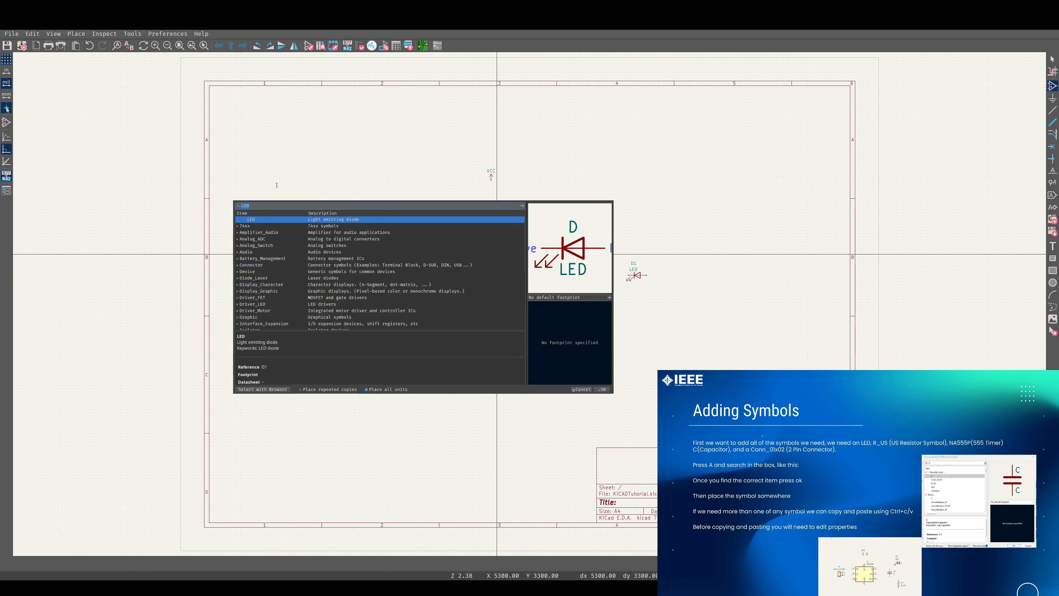
type("NA555")
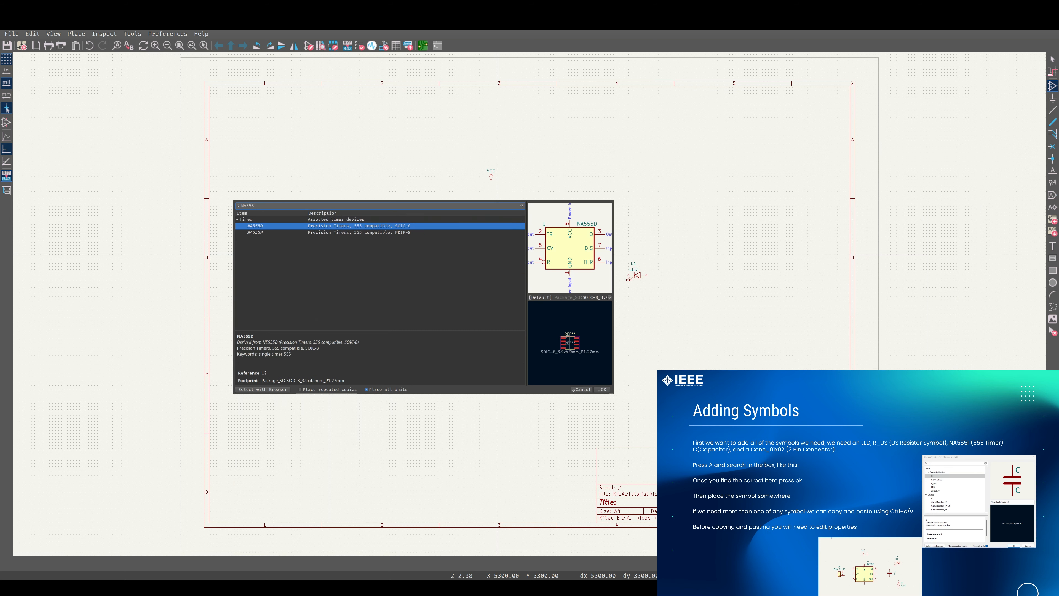
left_click(296, 233)
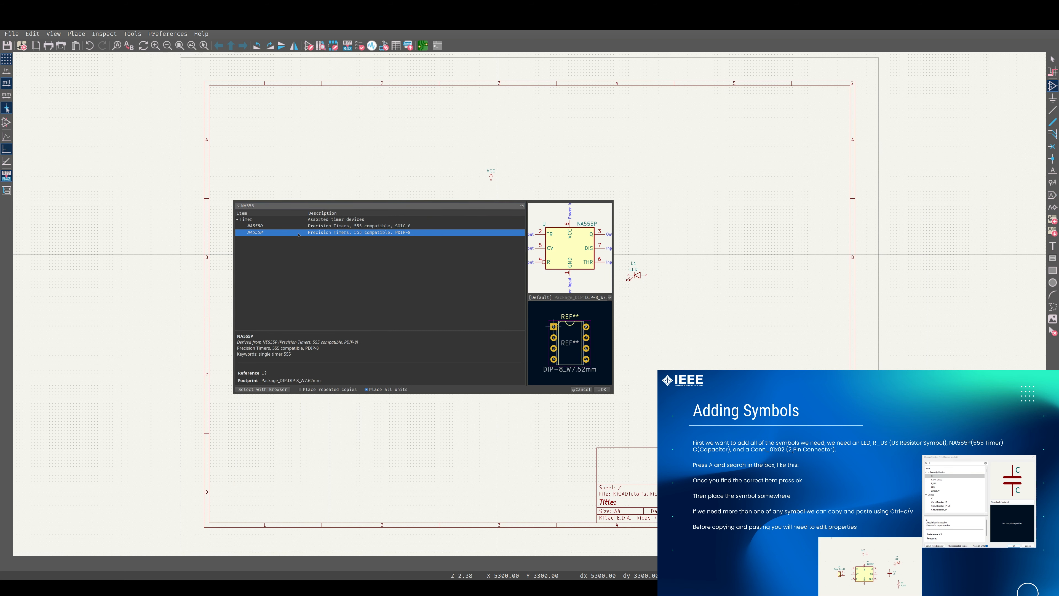
double_click(299, 232)
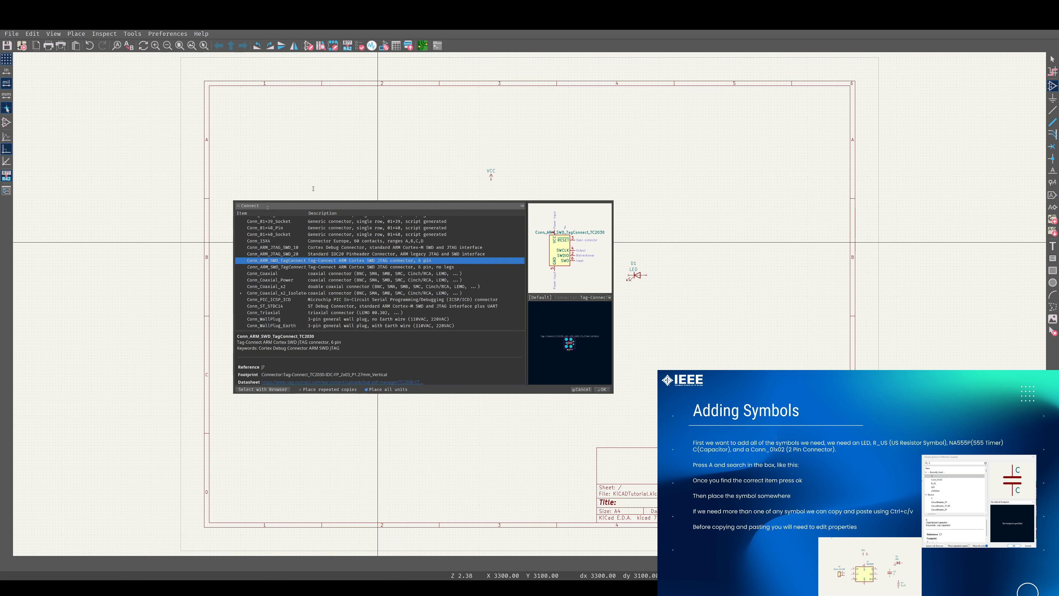
Search the symbol library for connector and expand the Connector library
key("BackSpace")
key("BackSpace")
type("conect")
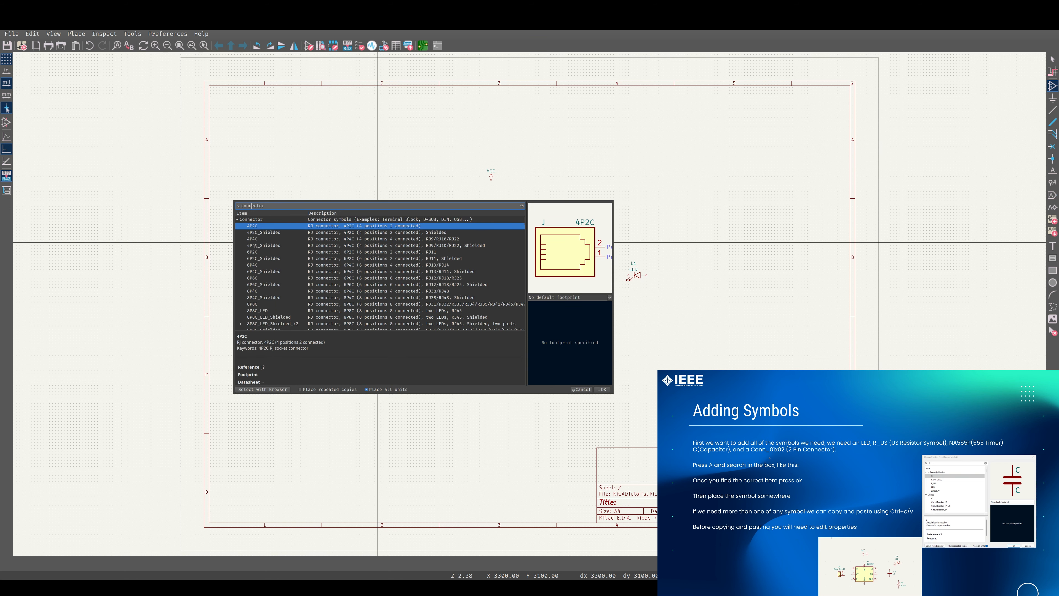
left_click(237, 220)
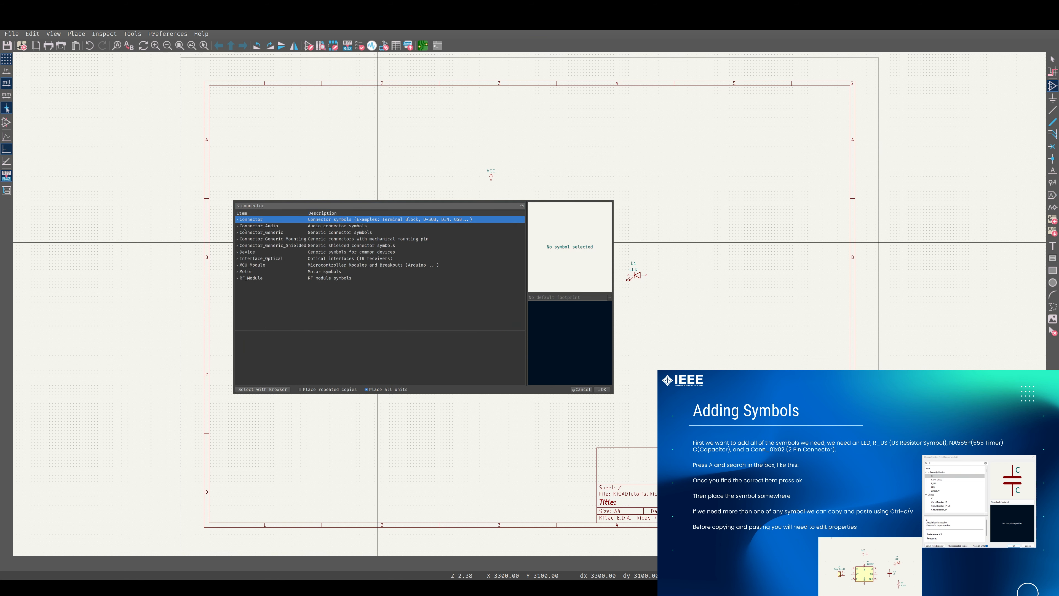
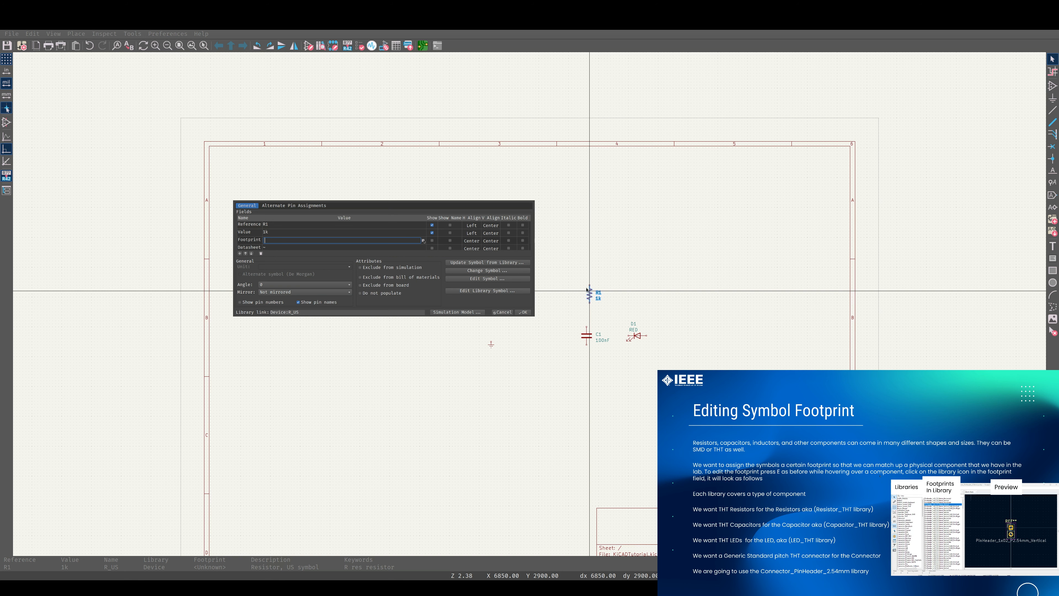
Open the resistor's footprint browser, enlarge it, and browse through the footprint libraries
left_click(423, 241)
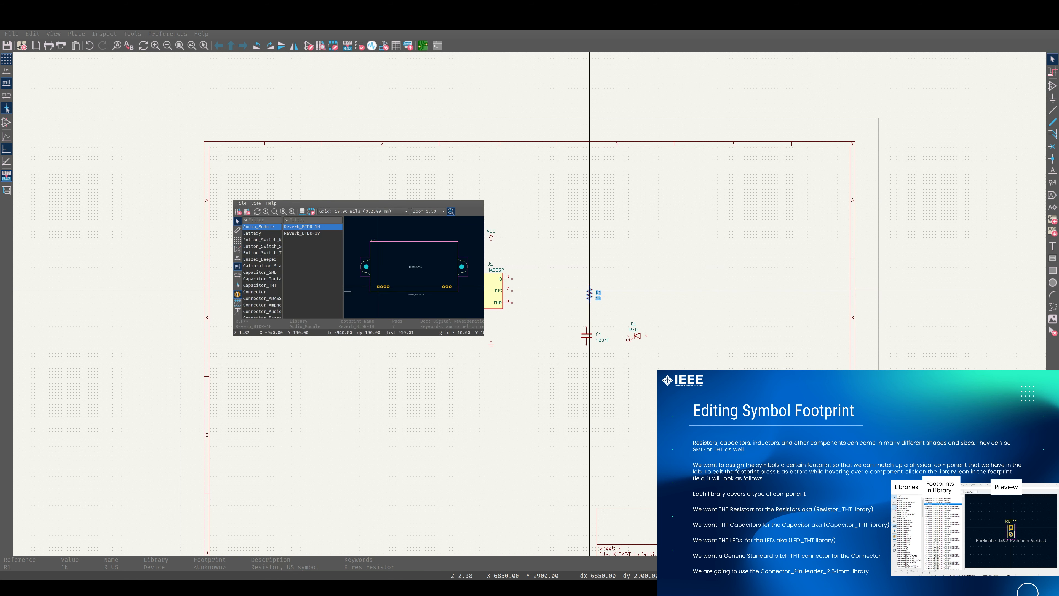
left_click_drag(484, 326, 574, 325)
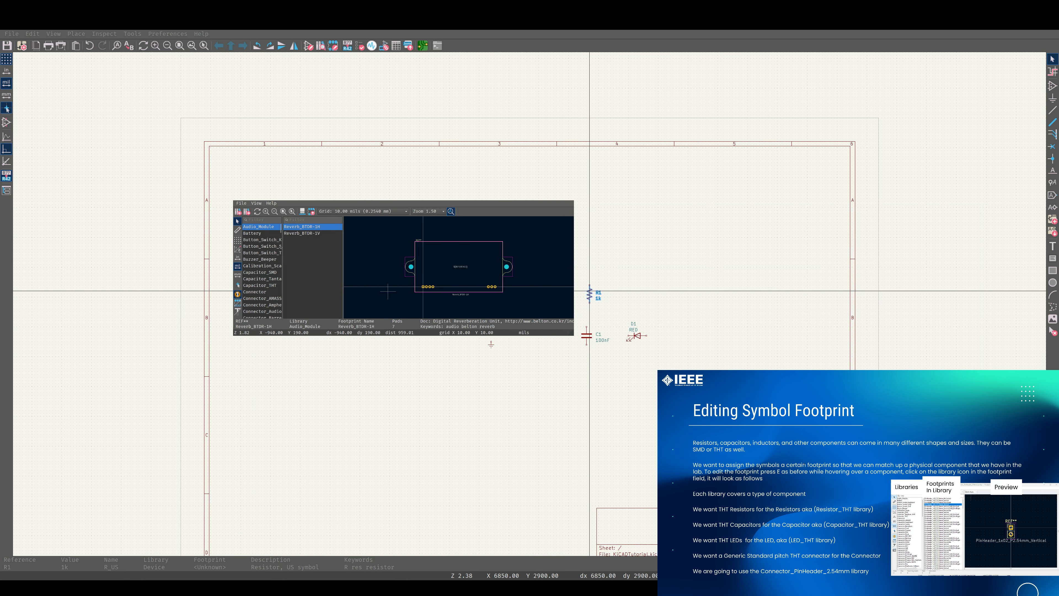
left_click_drag(283, 245, 319, 244)
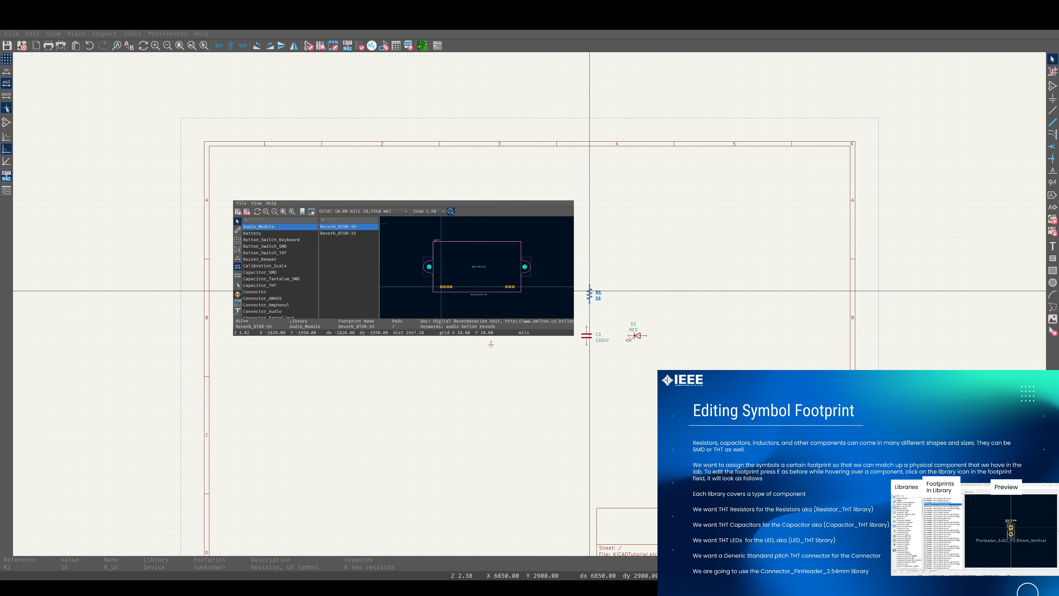
scroll(288, 279, "down", 15)
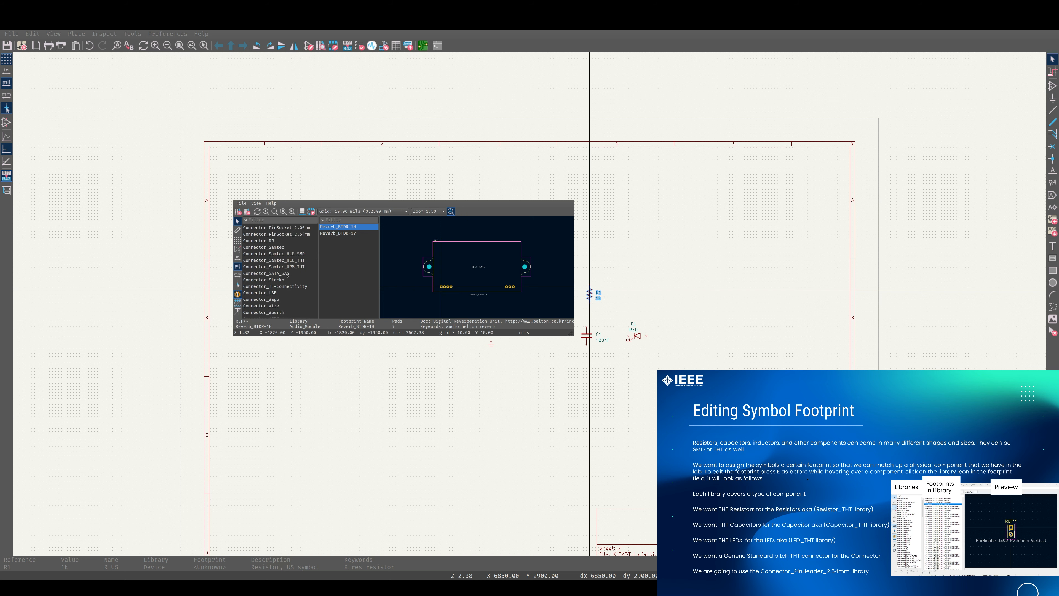
left_click(268, 220)
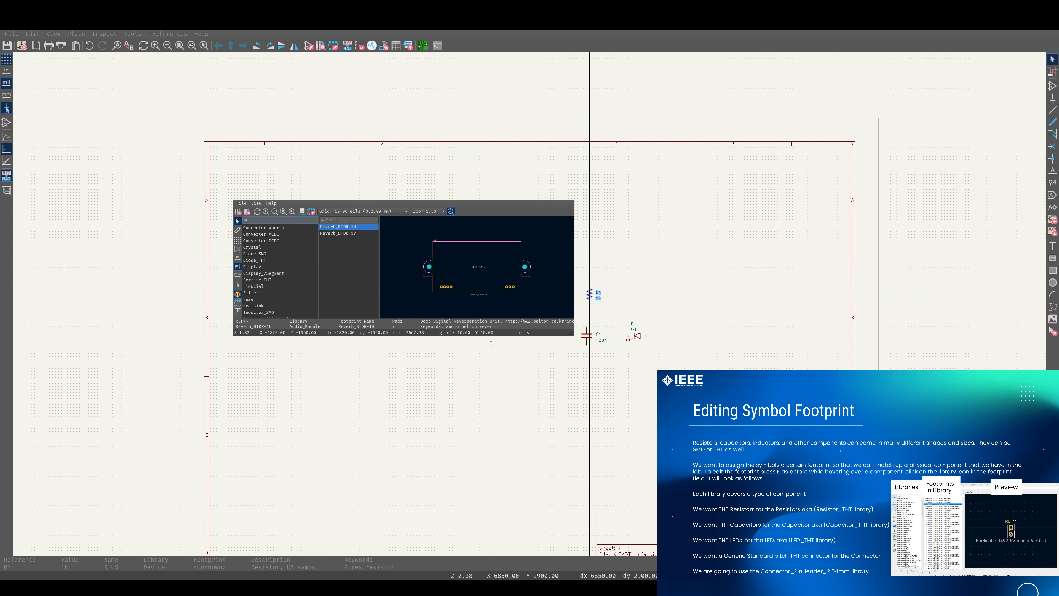
left_click(258, 260)
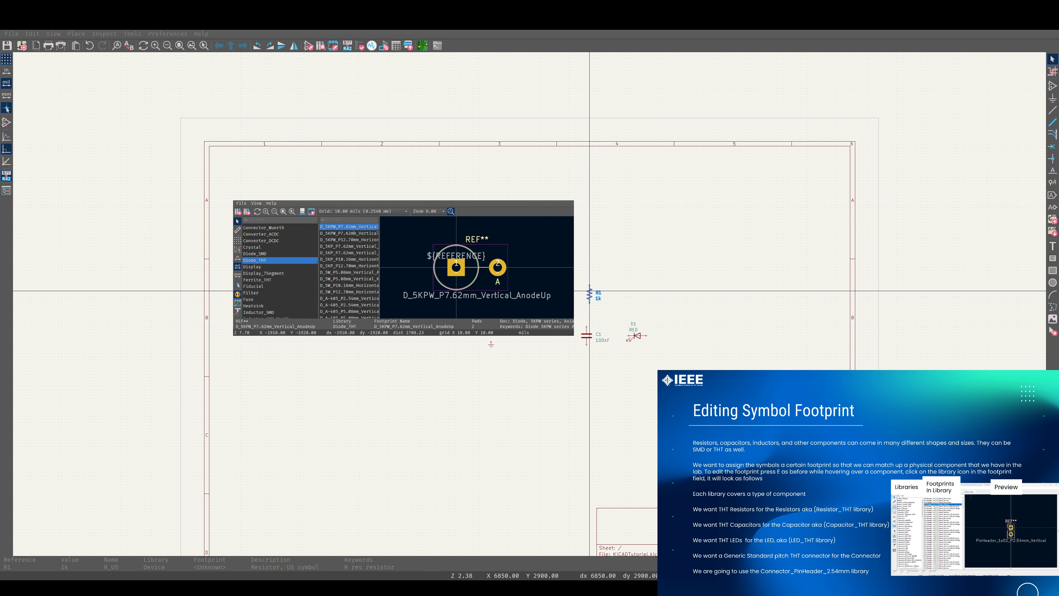
scroll(353, 230, "down", 6)
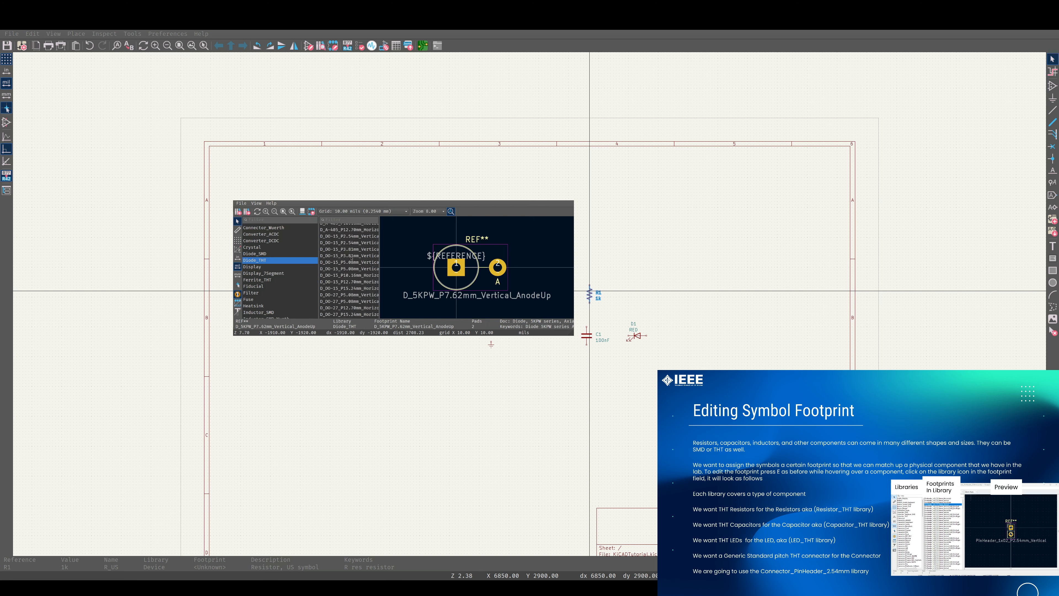
scroll(352, 258, "down", 8)
scroll(351, 256, "up", 8)
scroll(296, 246, "up", 12)
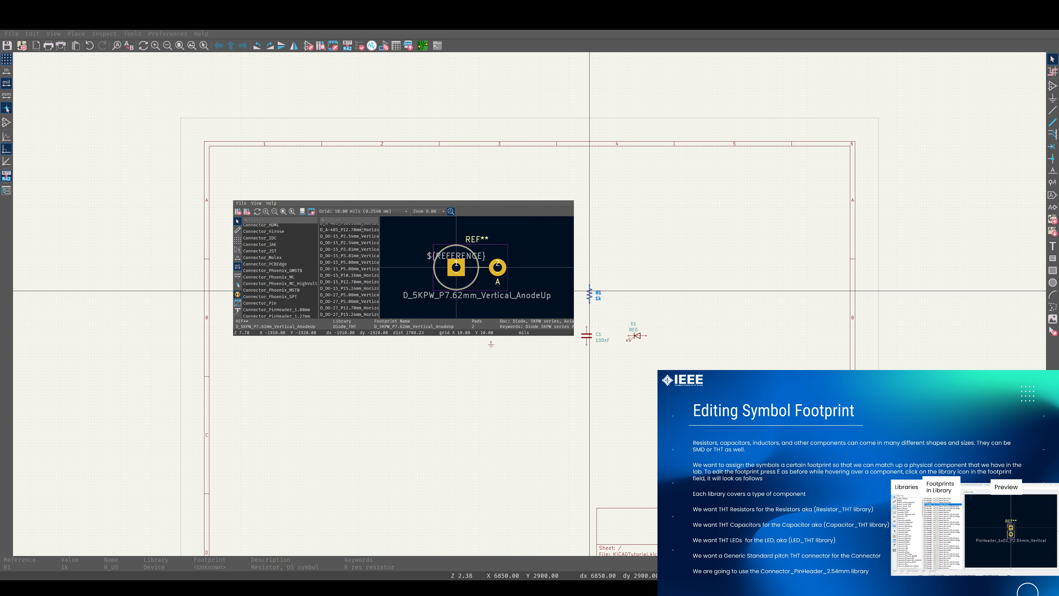
scroll(362, 228, "down", 10)
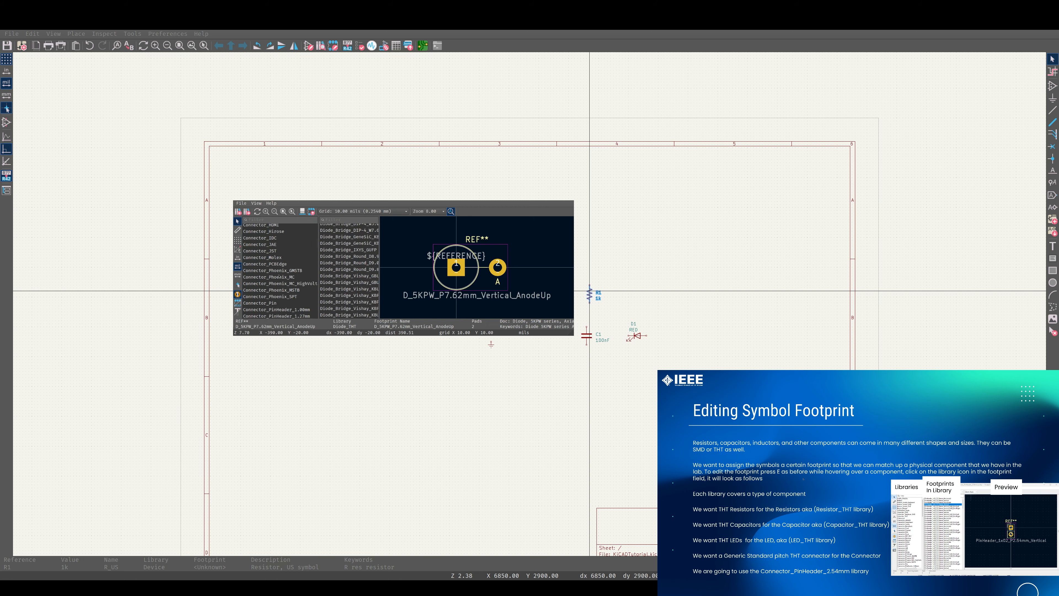
scroll(280, 276, "up", 5)
Filter the footprint libraries for Resi and open the Resistor_THT library
left_click(279, 220)
type("R")
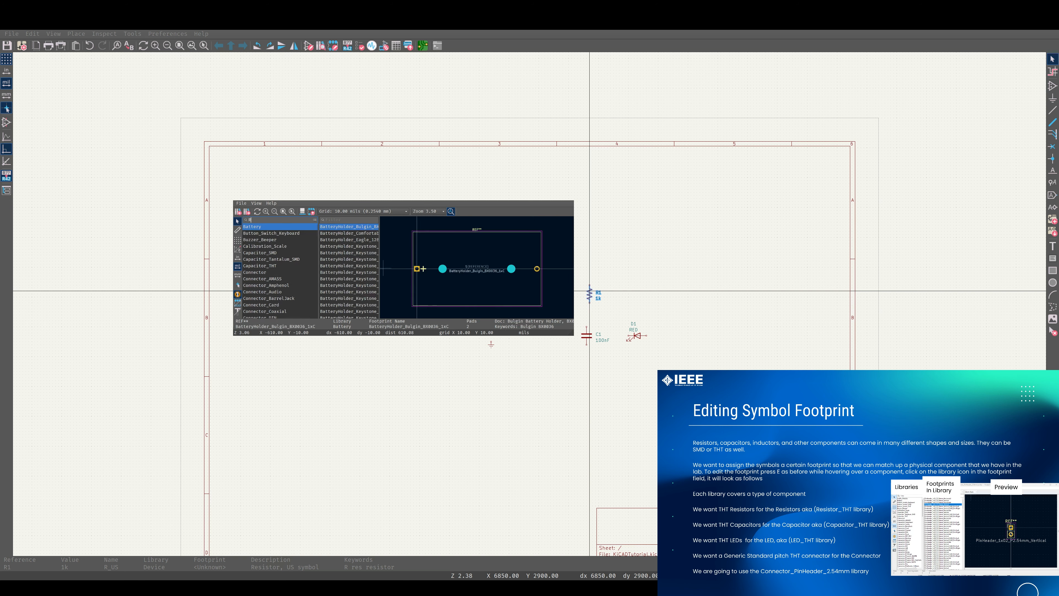
type("esis")
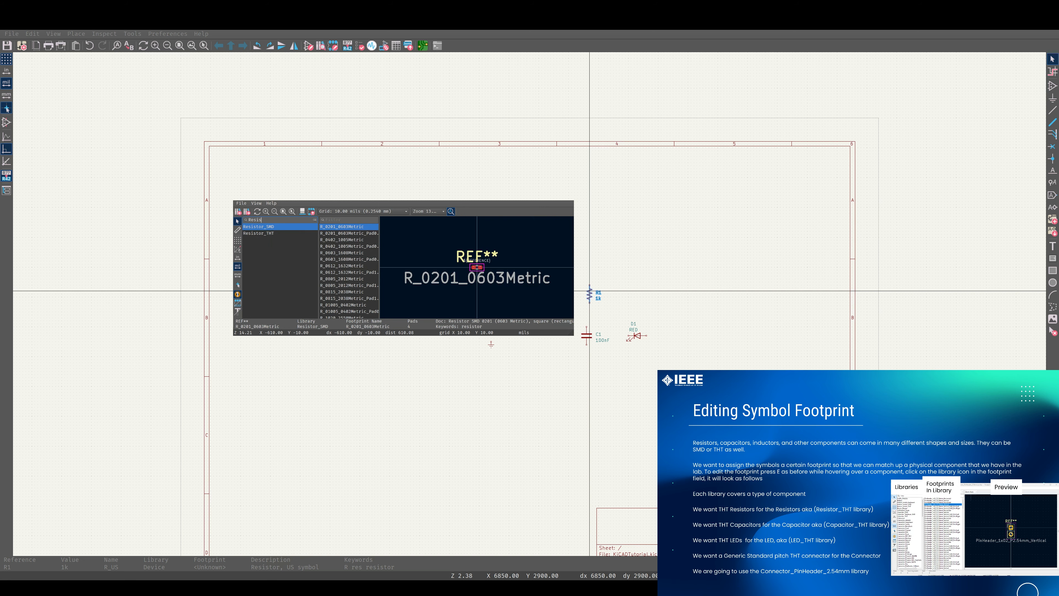
left_click(270, 234)
left_click(270, 229)
left_click(270, 233)
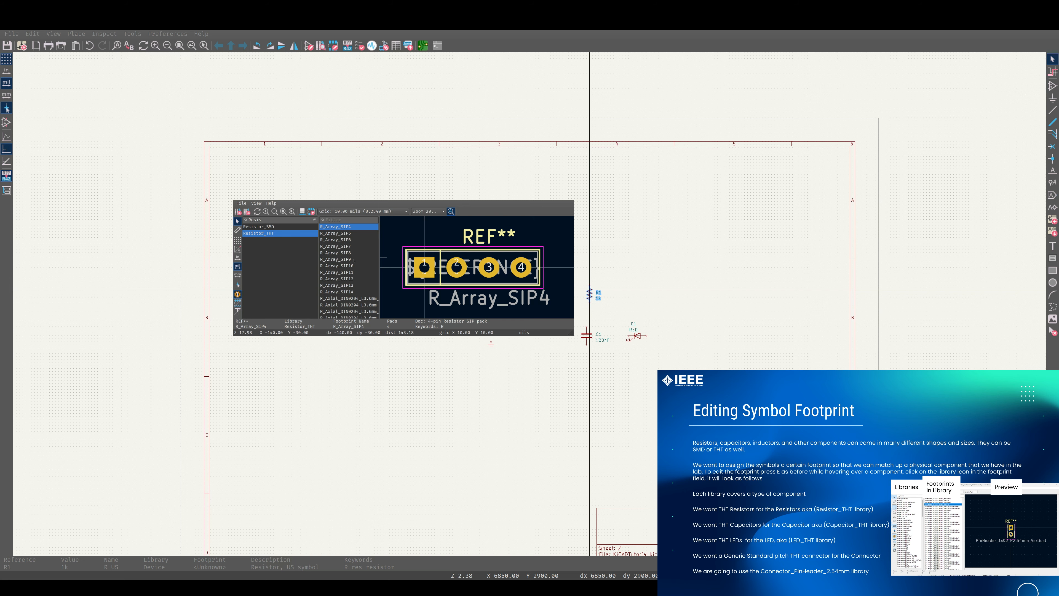
scroll(355, 260, "down", 3)
scroll(354, 259, "up", 1)
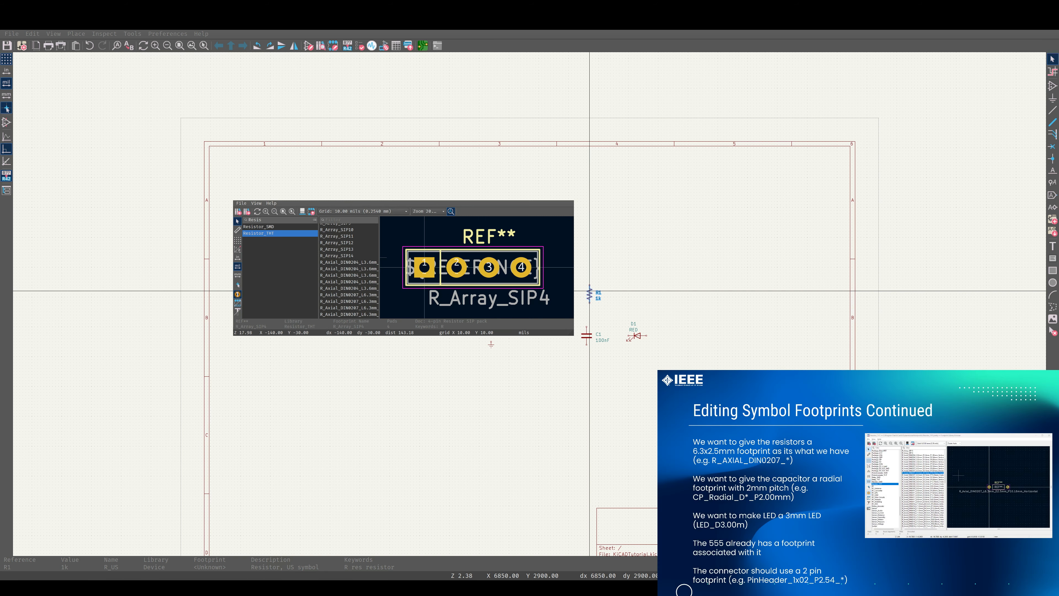
Filter for 0207 and assign the R_Axial_DIN0207_L6.3mm_D2.5mm_P10.16mm_Horizontal footprint to the resistor
left_click(339, 220)
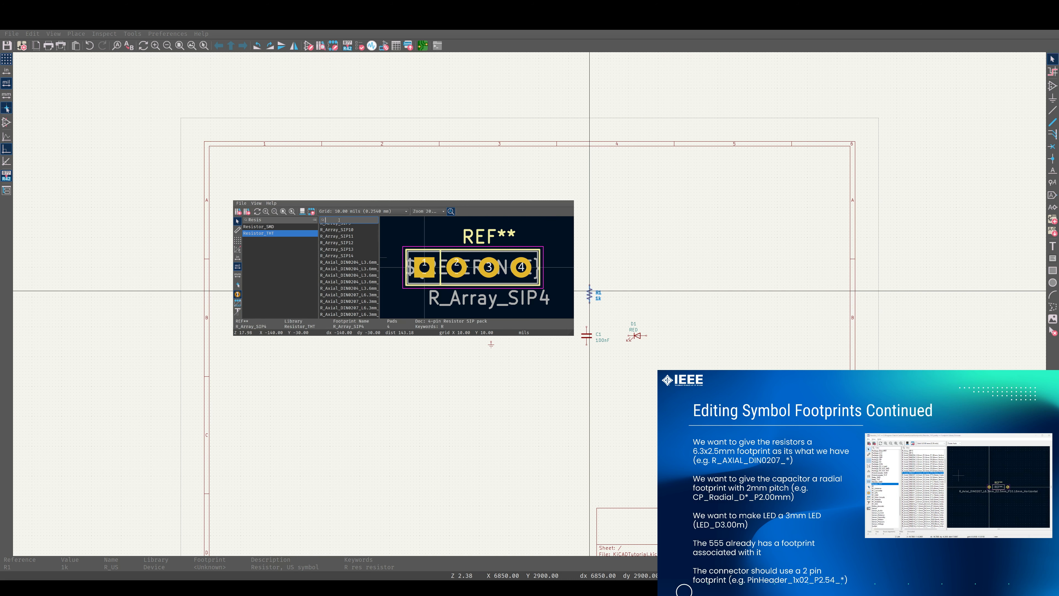
type("0207")
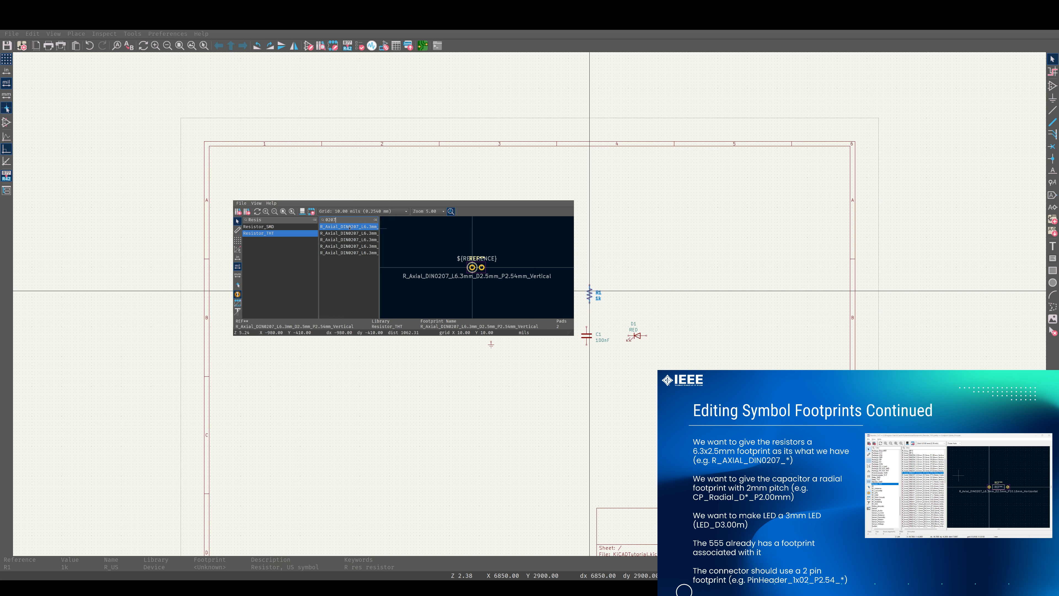
scroll(351, 230, "right", 5)
scroll(351, 230, "right", 5)
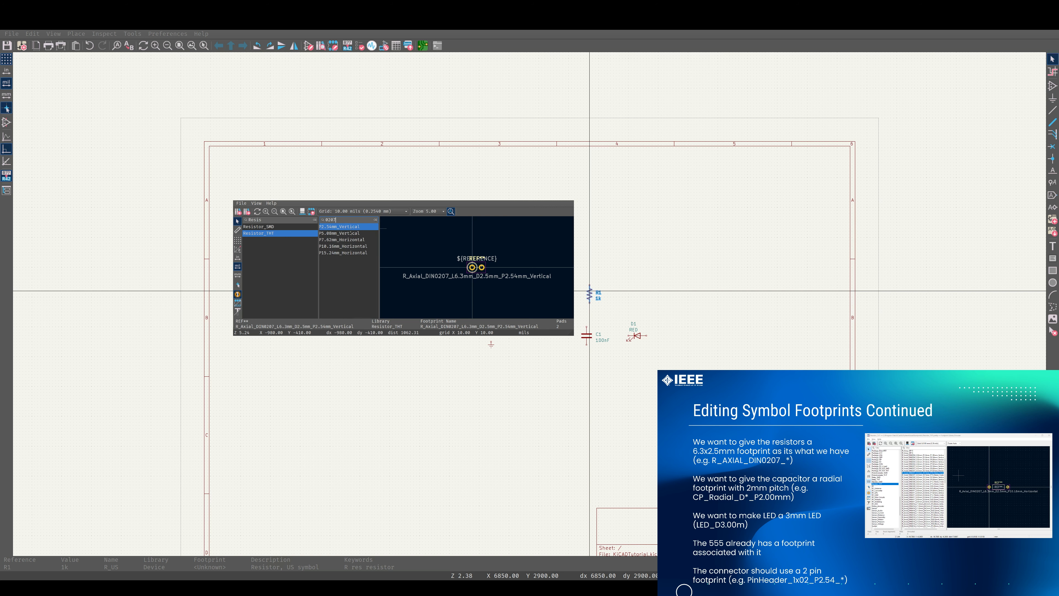
key("Down")
key("Down")
key("Down")
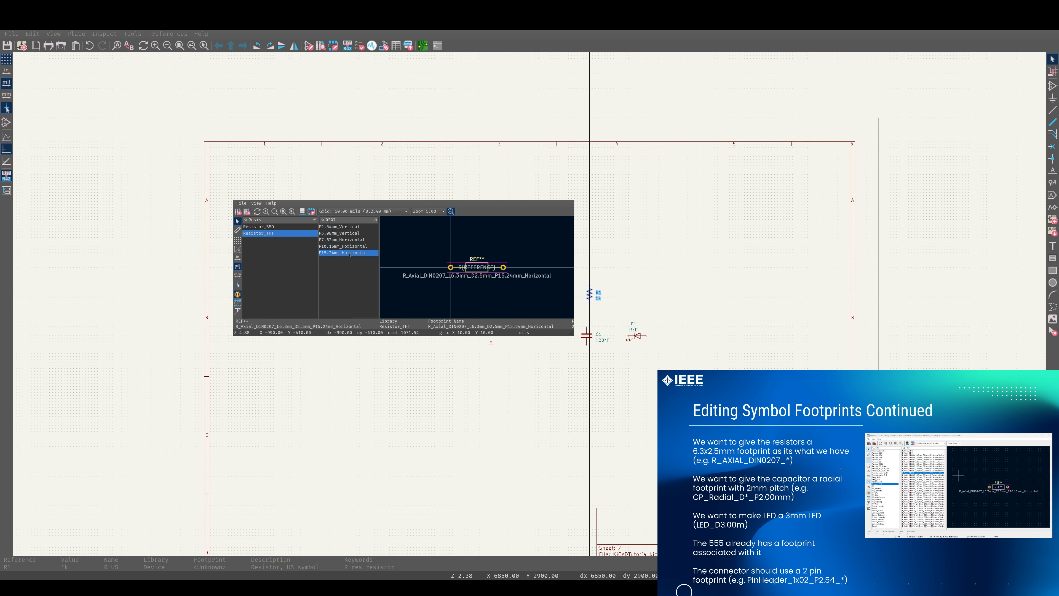
key("Up")
key("Up")
key("Up")
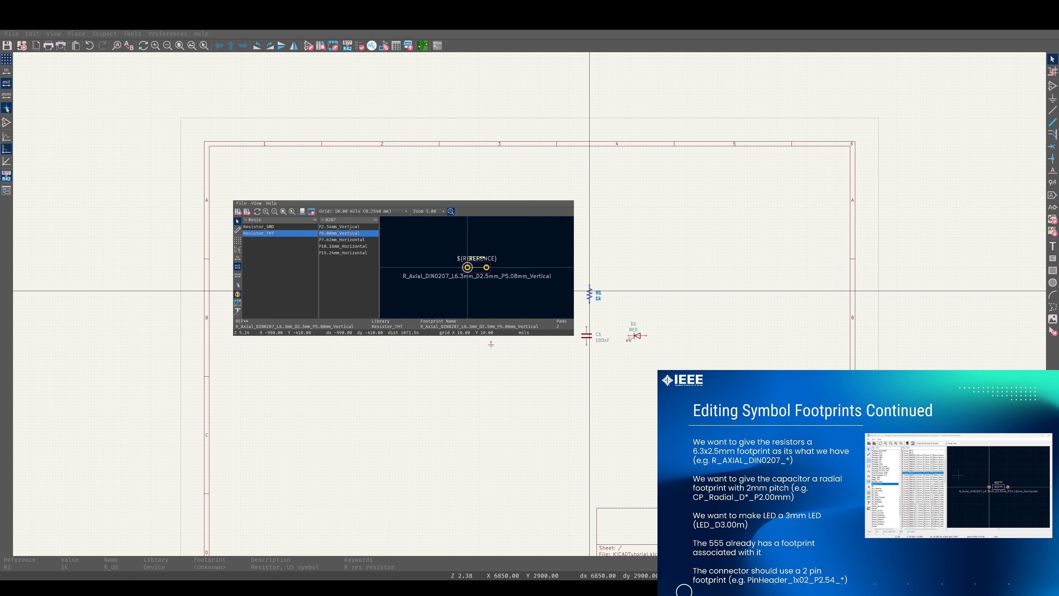
scroll(353, 234, "left", 5)
scroll(352, 233, "left", 5)
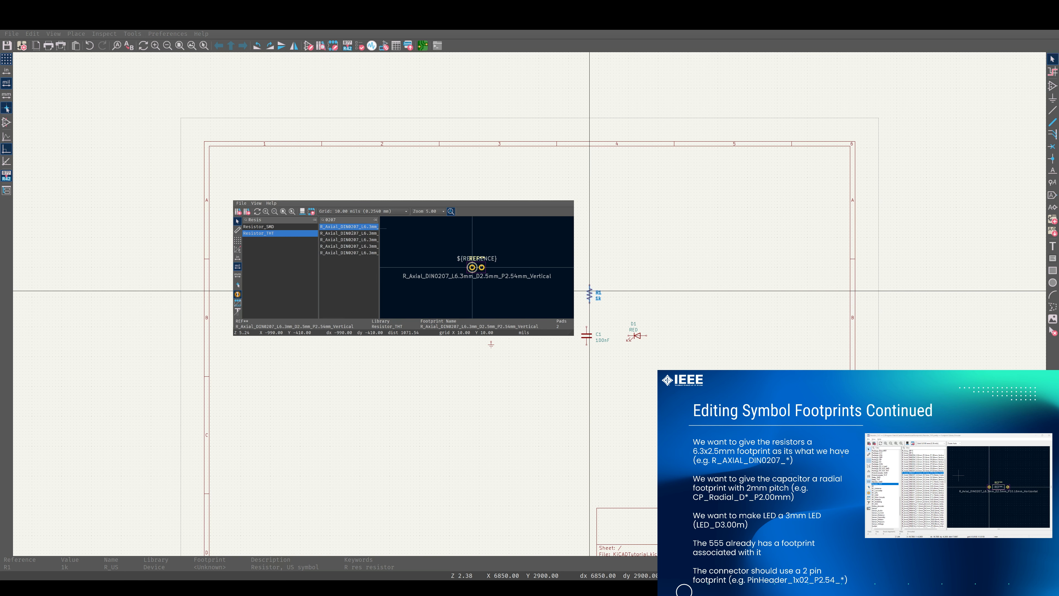
scroll(352, 234, "right", 8)
left_click(353, 240)
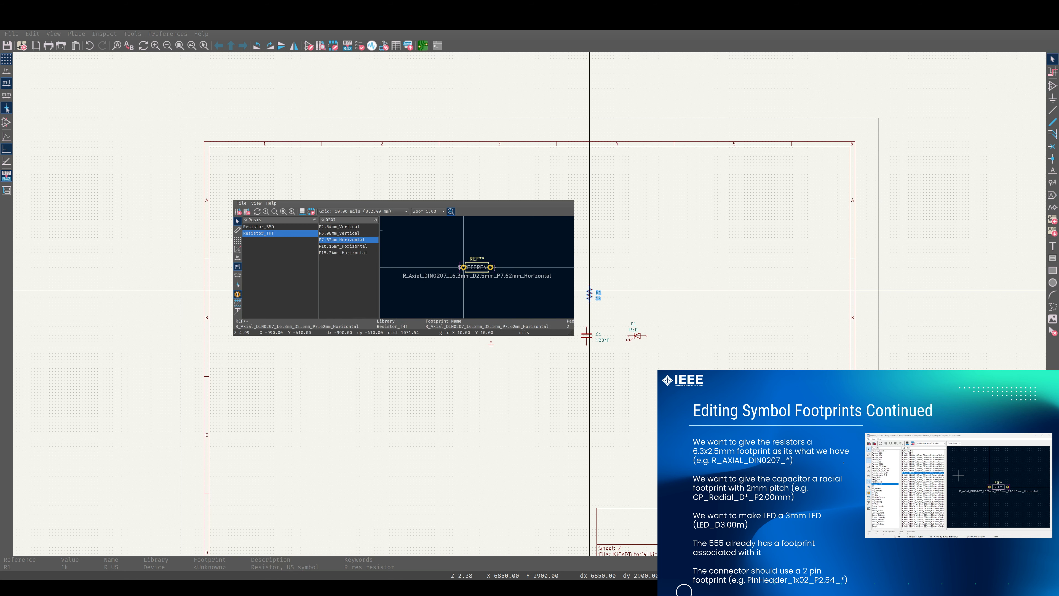
left_click(350, 247)
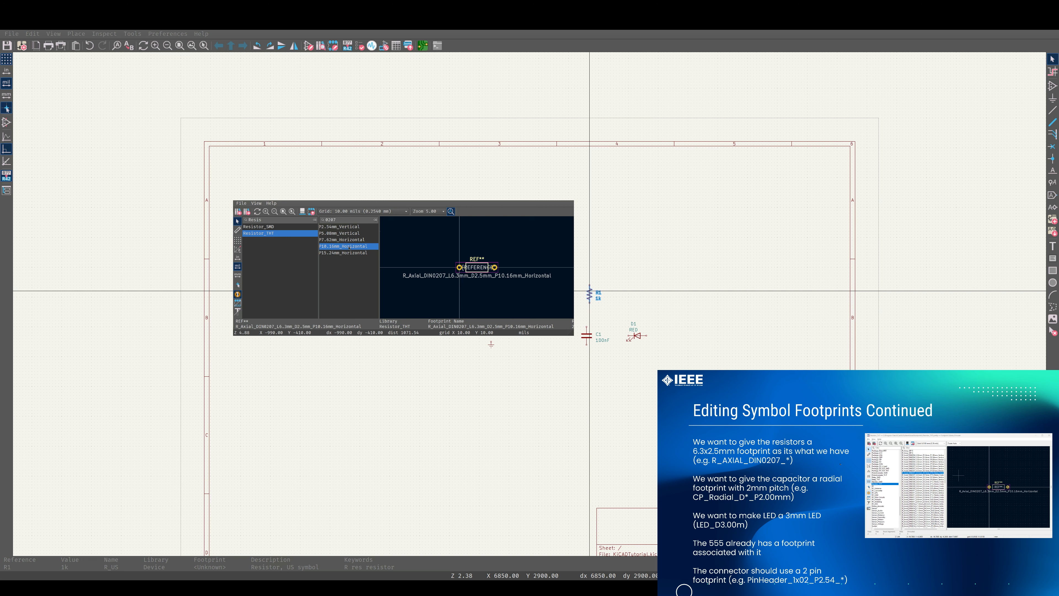
double_click(350, 248)
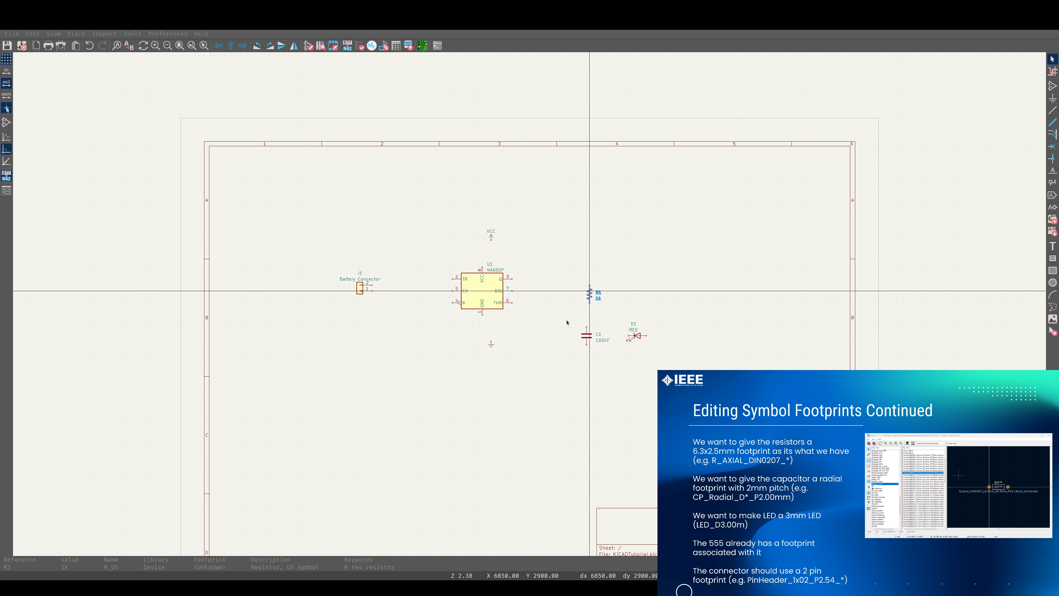
key("Escape")
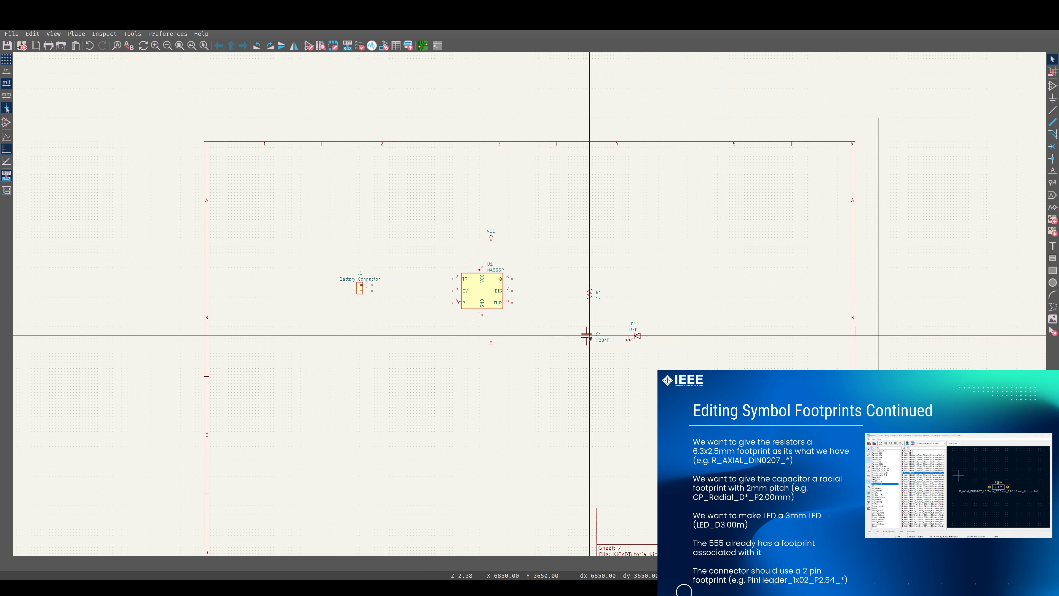
Open the capacitor's footprint browser, filter libraries for cap, and open Capacitor_THT
left_click(589, 337)
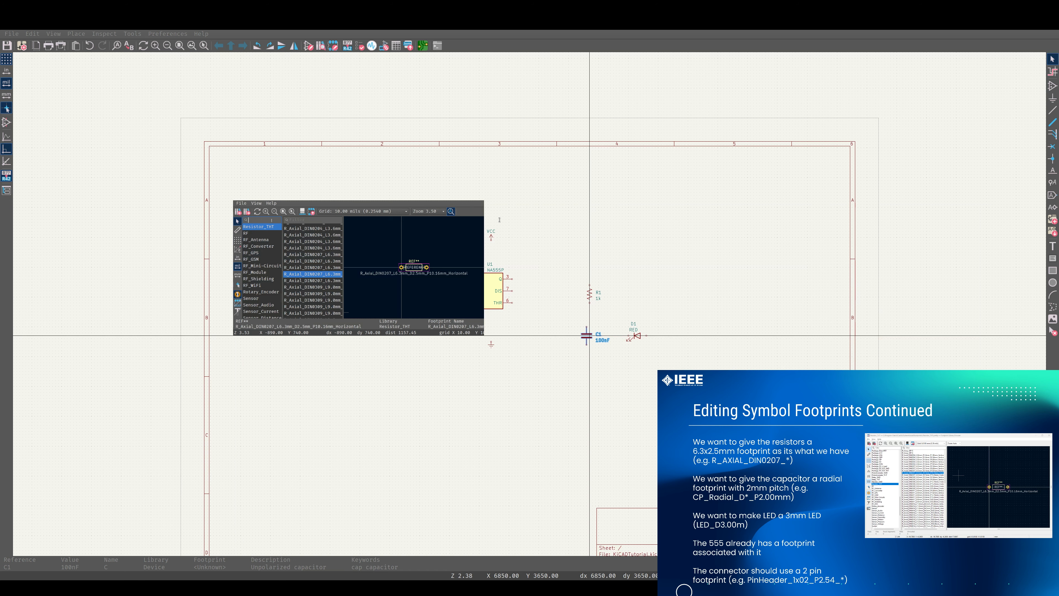
type("capa")
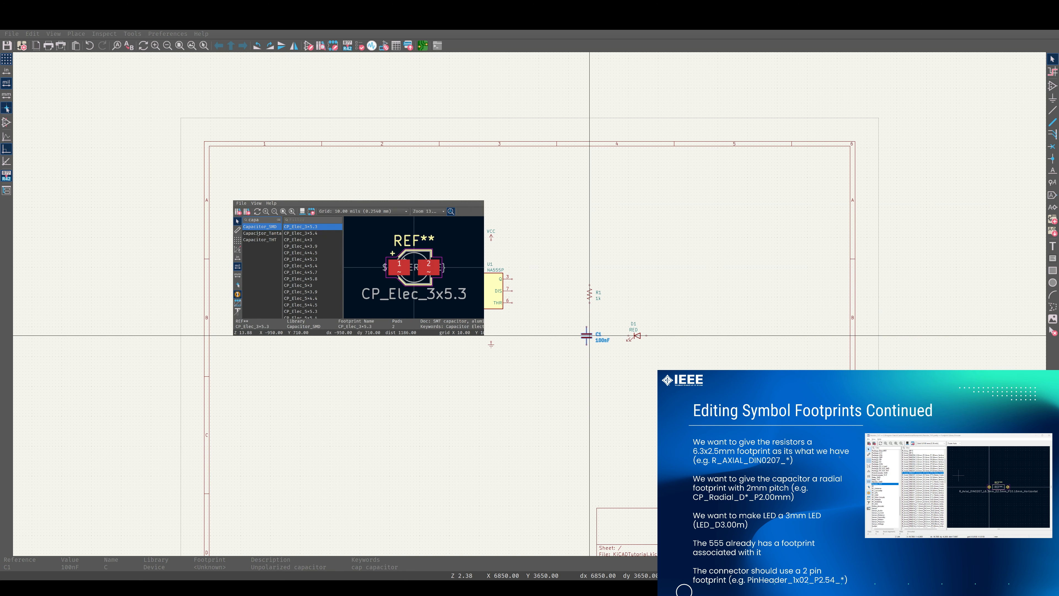
left_click(267, 240)
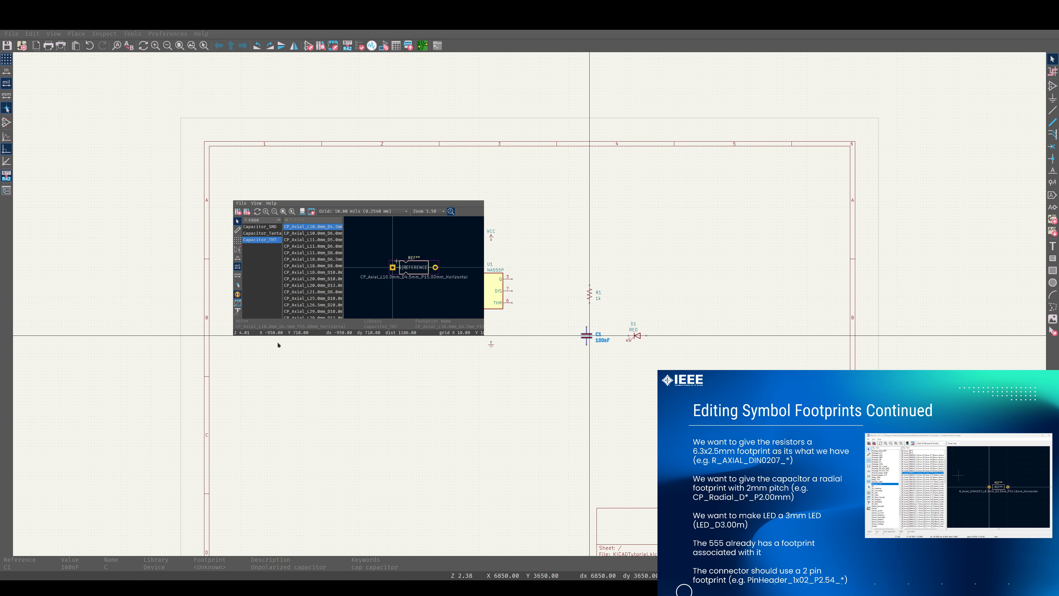
Filter for 2.00 and assign the CP_Radial_D4.0mm_P2.00mm footprint to the capacitor
left_click(300, 221)
type("2")
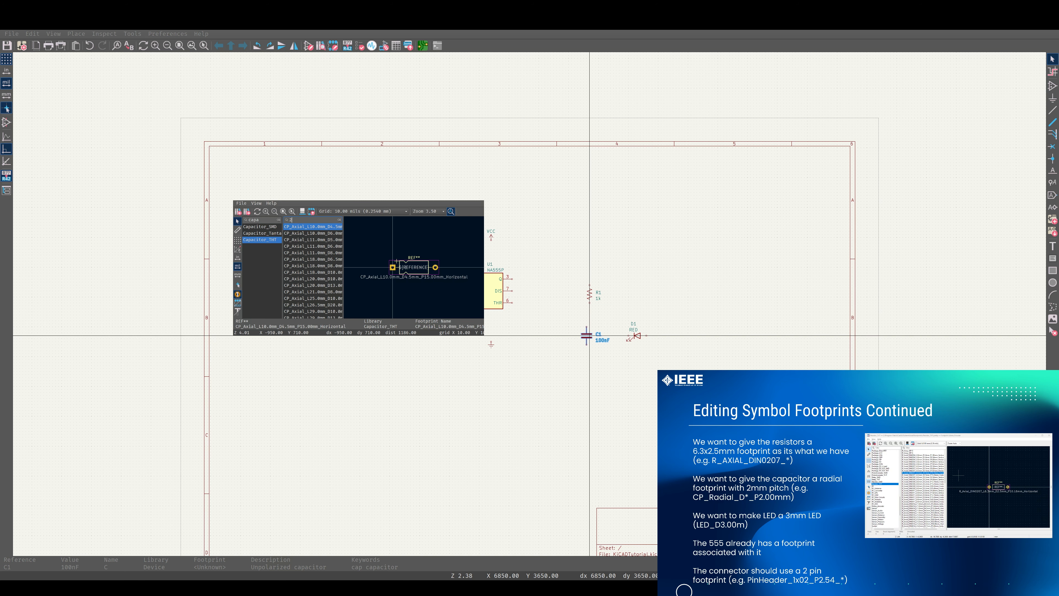
type(".0")
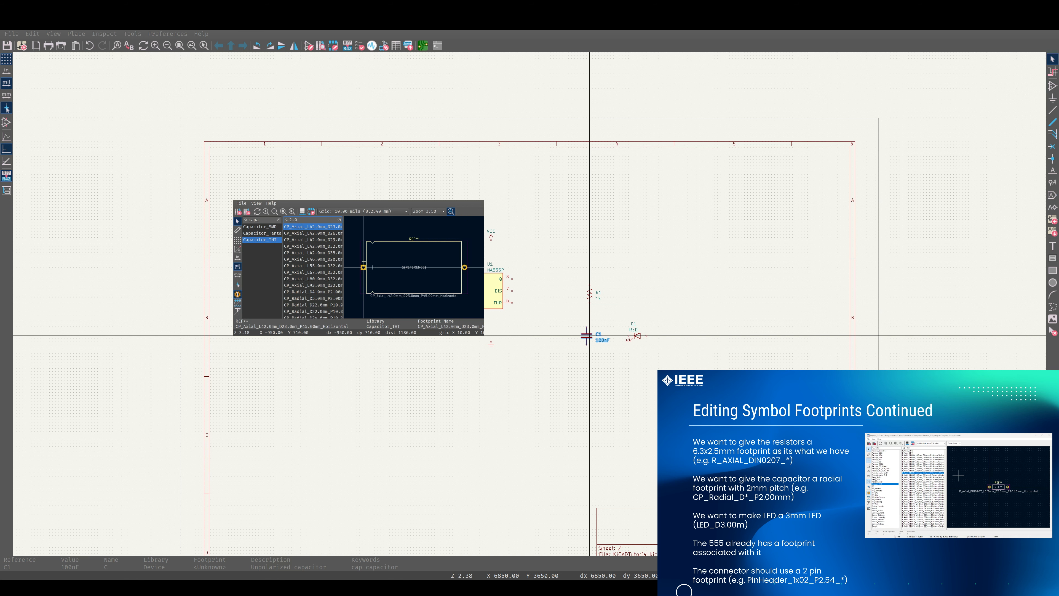
type("0")
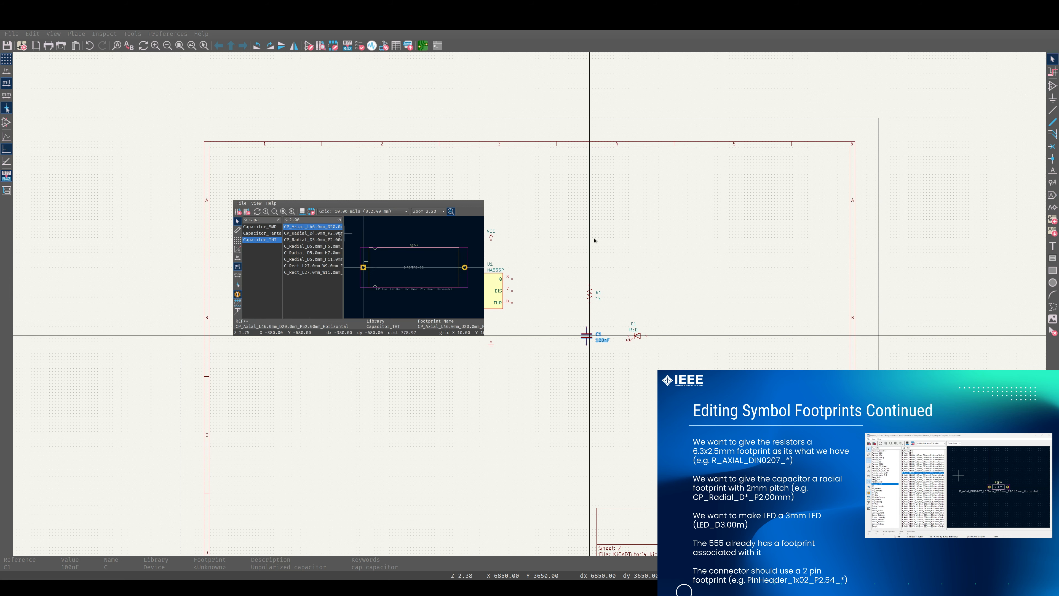
key("Down")
key("Down")
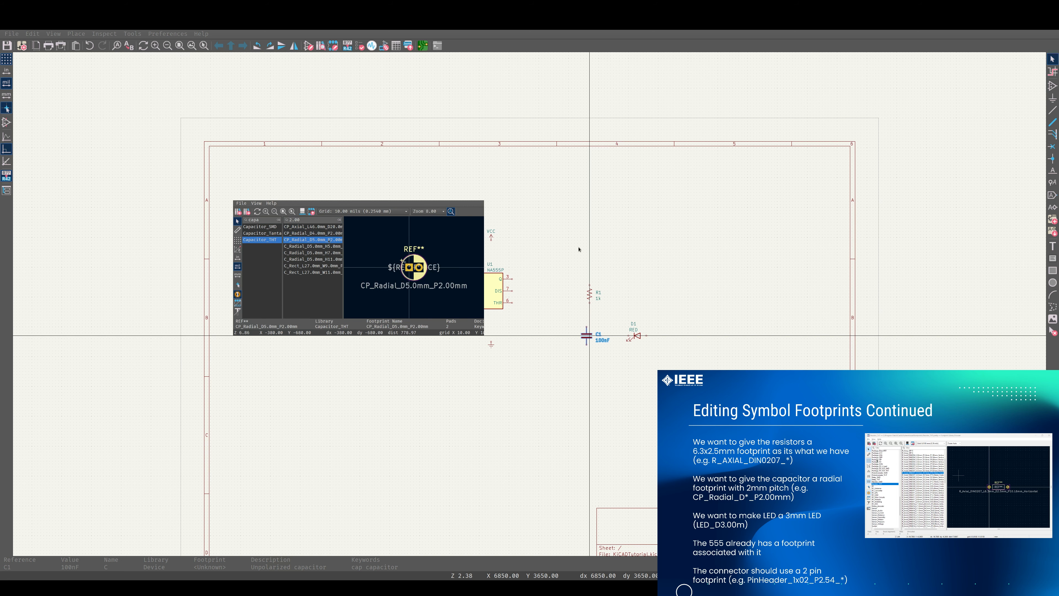
left_click_drag(345, 258, 390, 254)
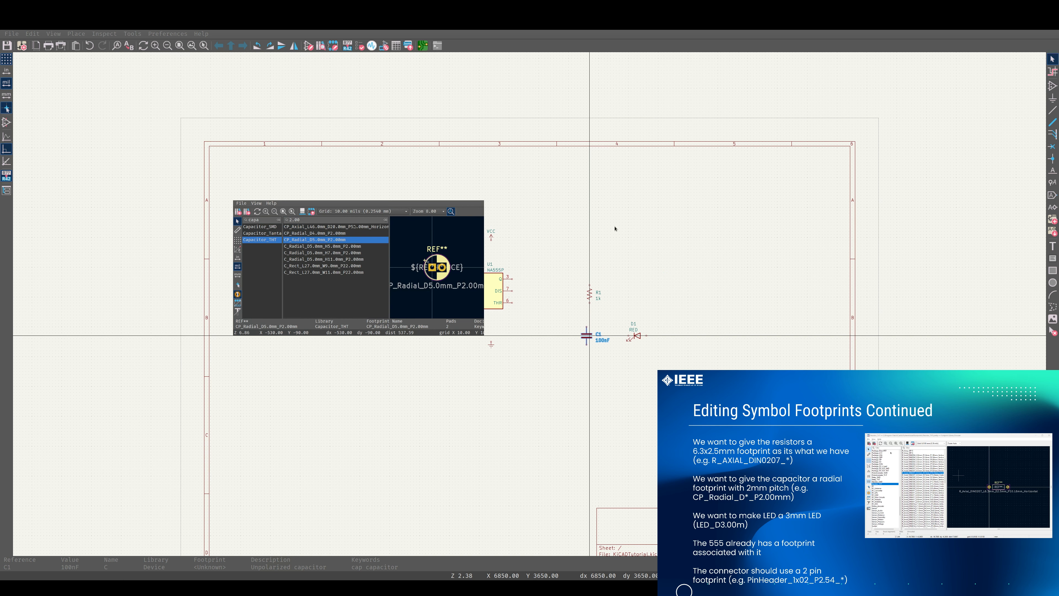
left_click(335, 234)
left_click(338, 240)
left_click(343, 247)
left_click(345, 253)
left_click(346, 259)
left_click(346, 253)
left_click(345, 247)
left_click(337, 240)
left_click(335, 234)
left_click(336, 240)
left_click(334, 234)
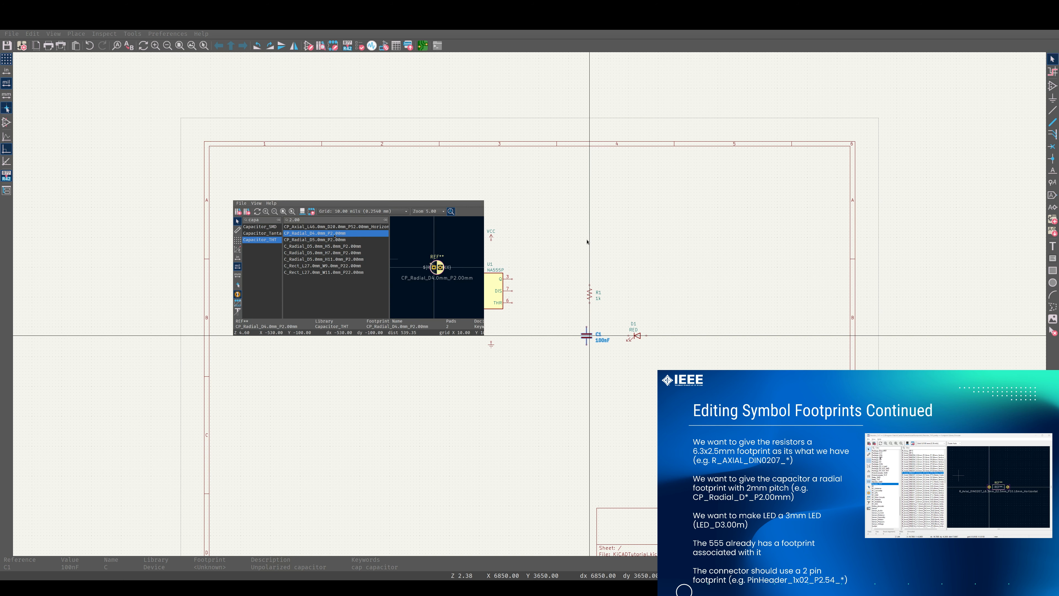
double_click(335, 234)
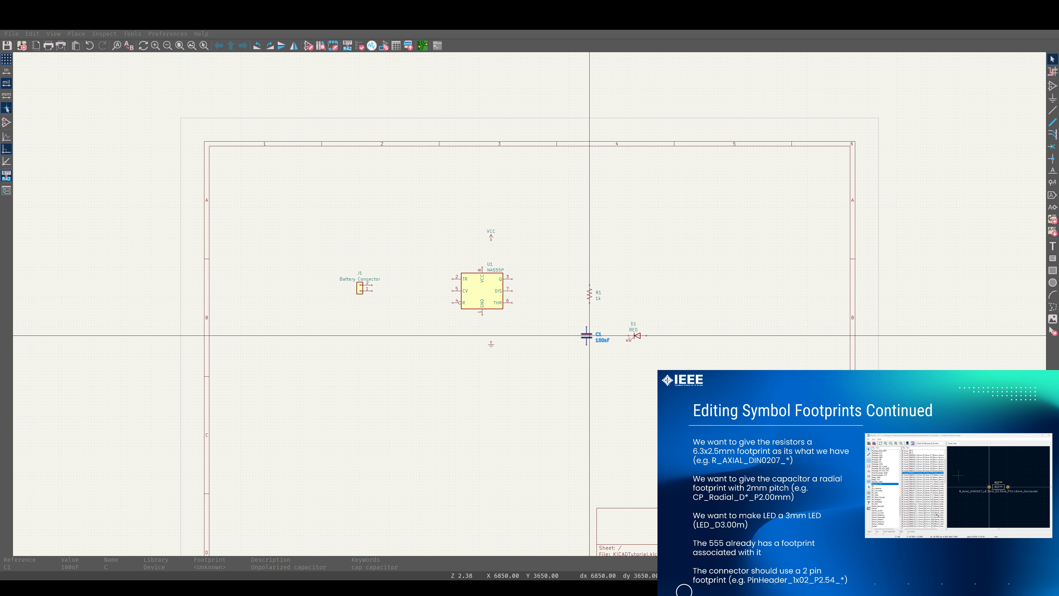
Assign the LED_THT:LED_D3.0mm footprint to the LED and save the schematic
left_click(637, 337)
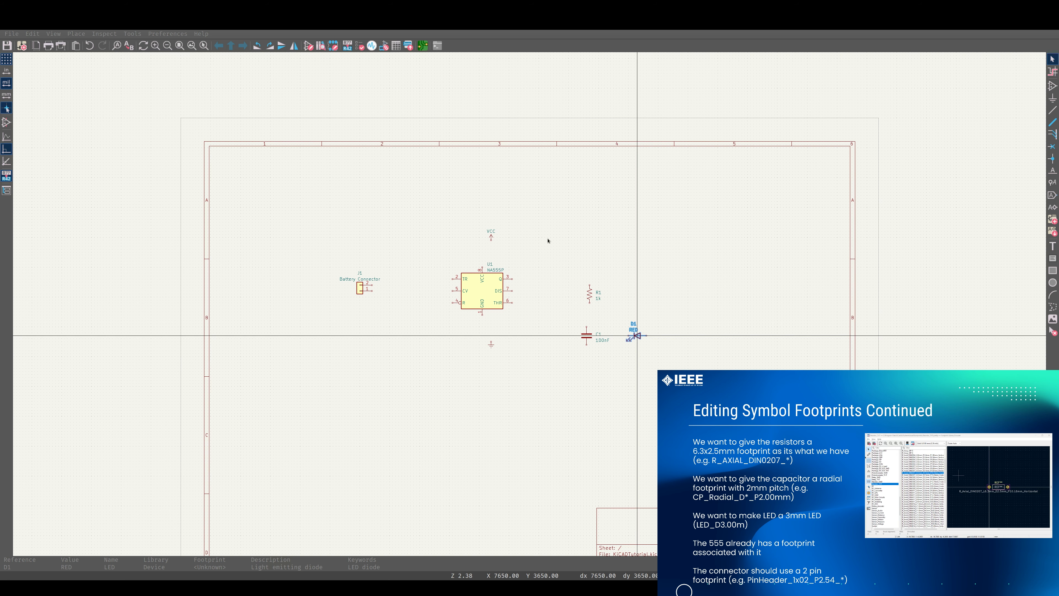
key("ctrl+s")
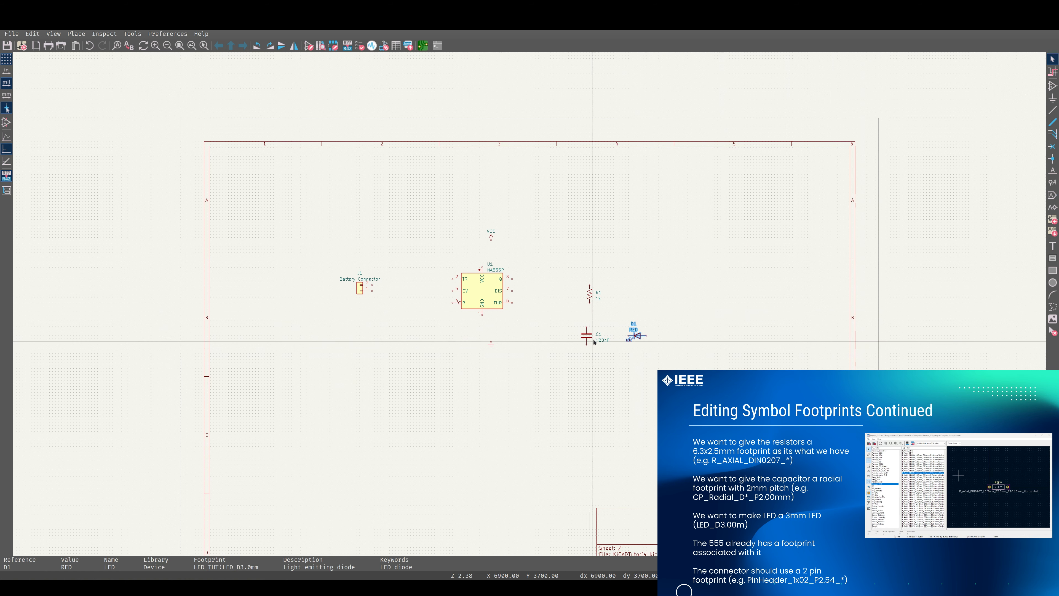
Open the battery connector's footprint browser and filter the libraries for con
left_click(359, 287)
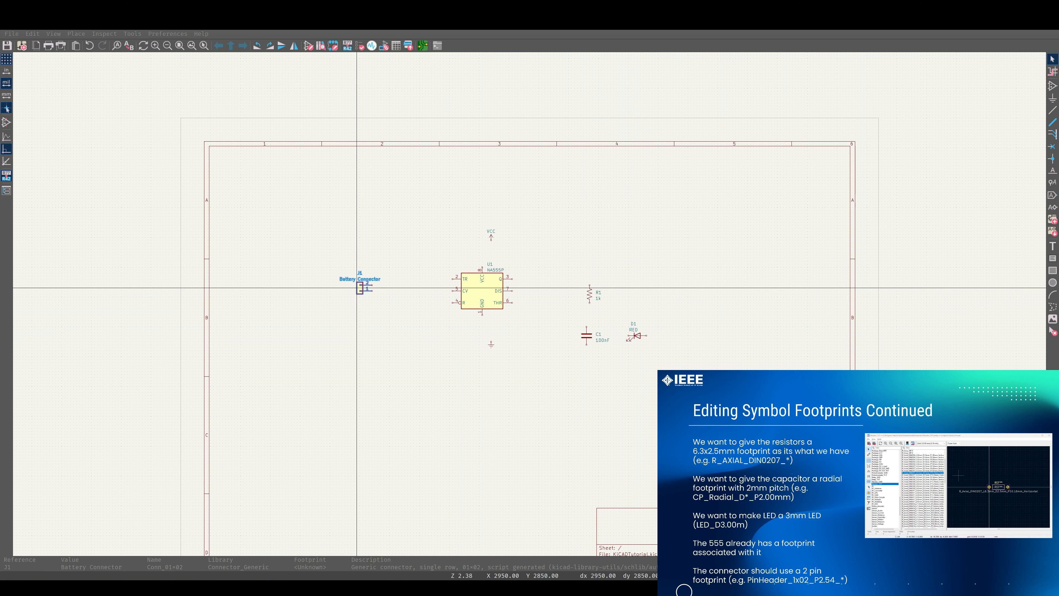
left_click(624, 330)
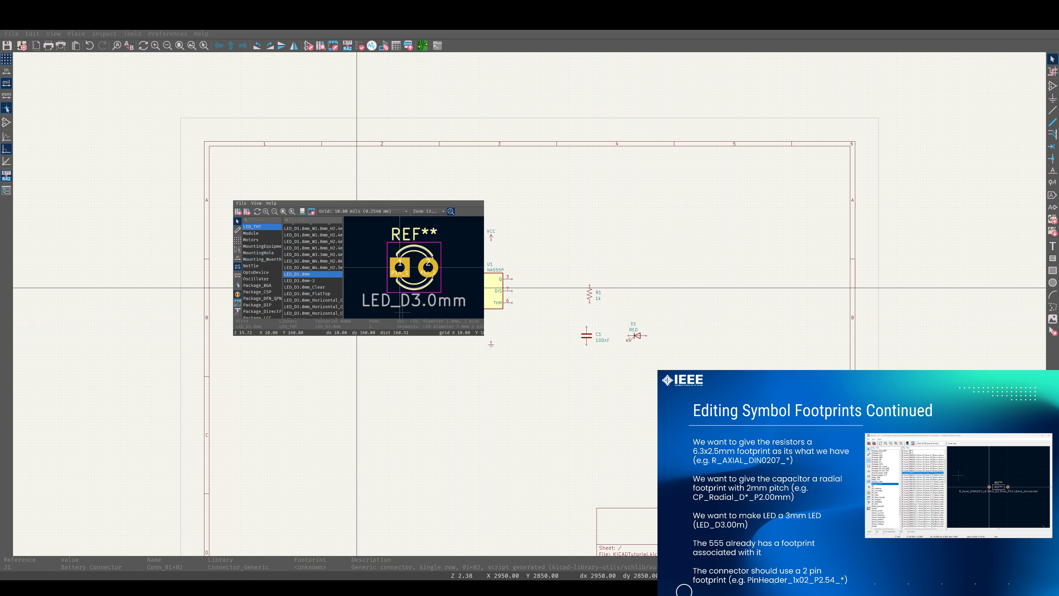
left_click(258, 220)
type("conec")
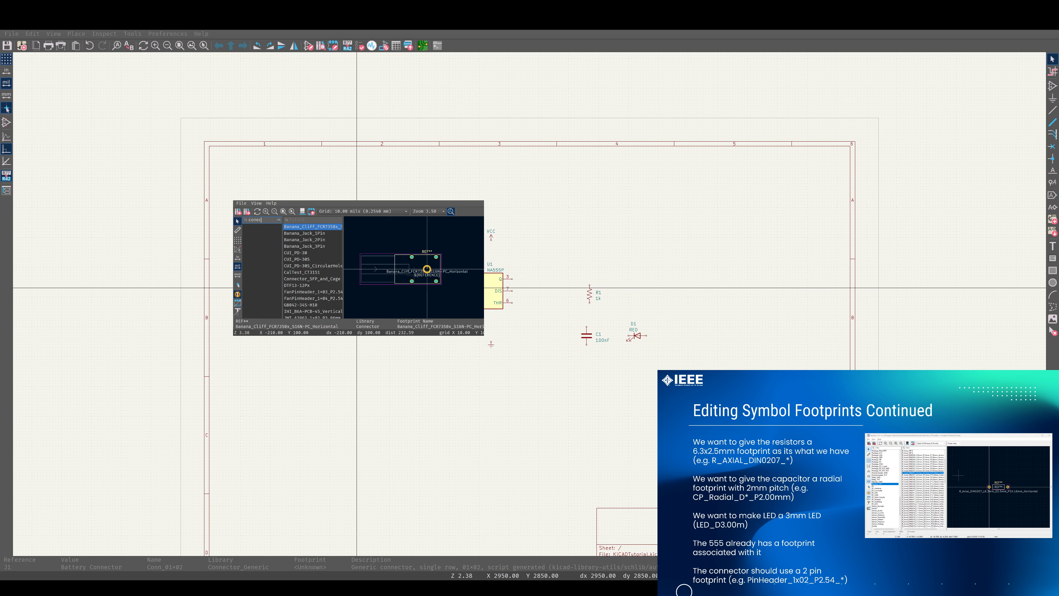
key("BackSpace")
key("BackSpace")
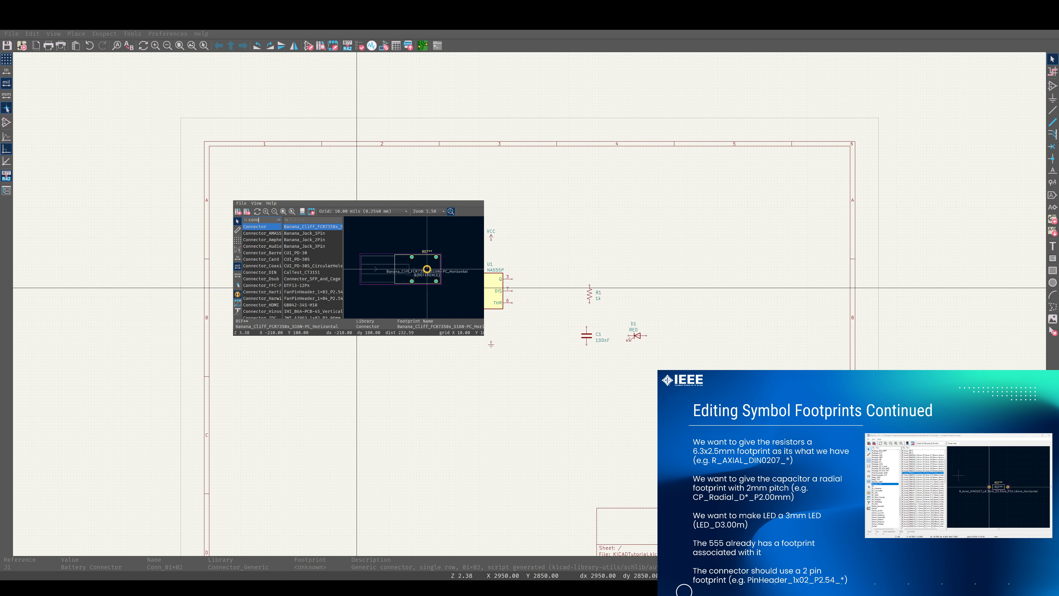
scroll(256, 251, "down", 4)
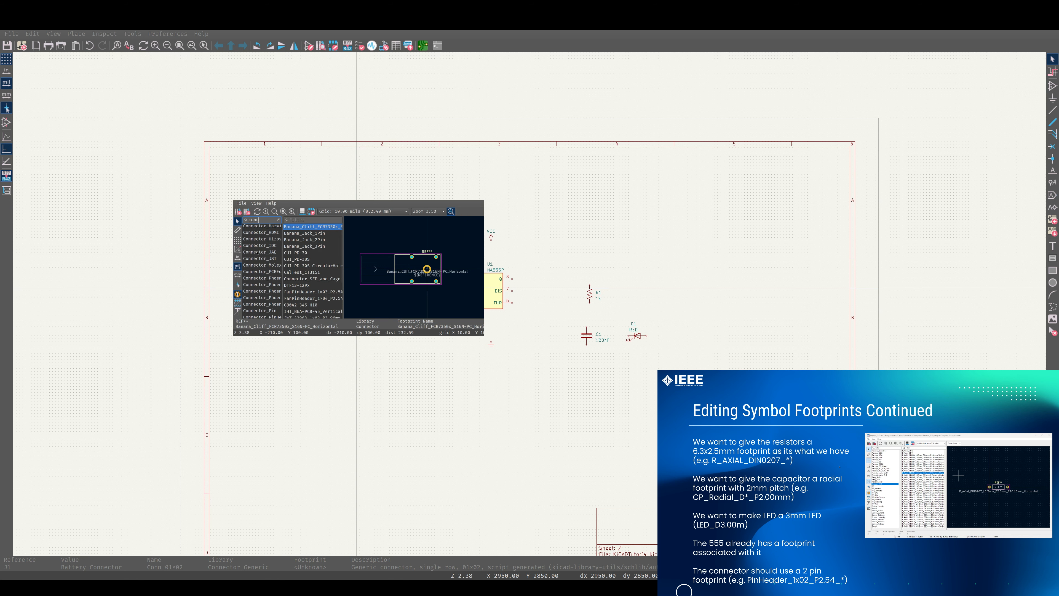
Widen the browser's list panes and open the Connector_PinHeader_2.54mm library
left_click_drag(484, 268, 566, 267)
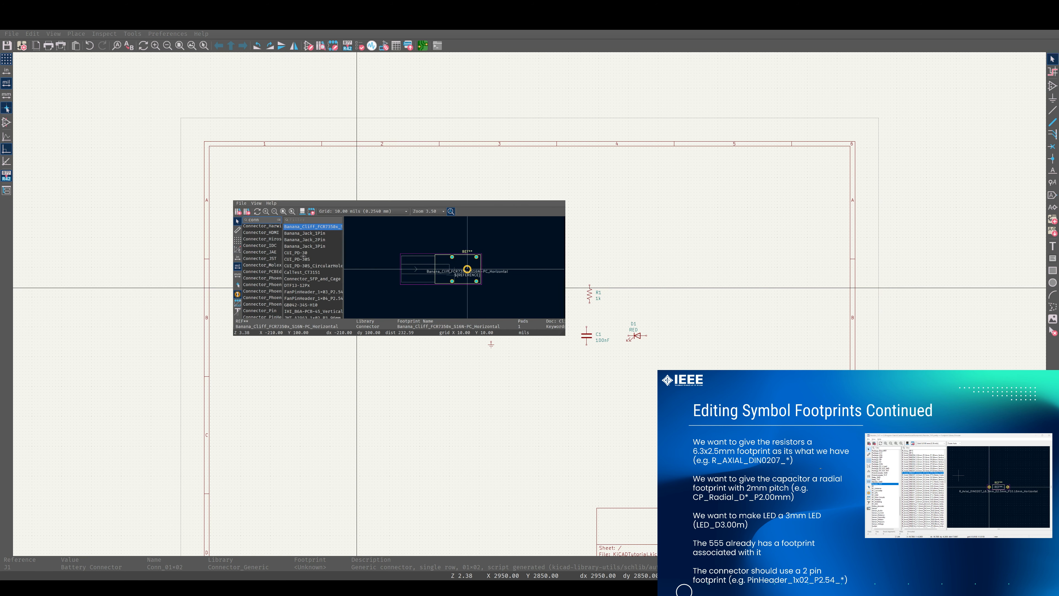
left_click_drag(283, 256, 332, 256)
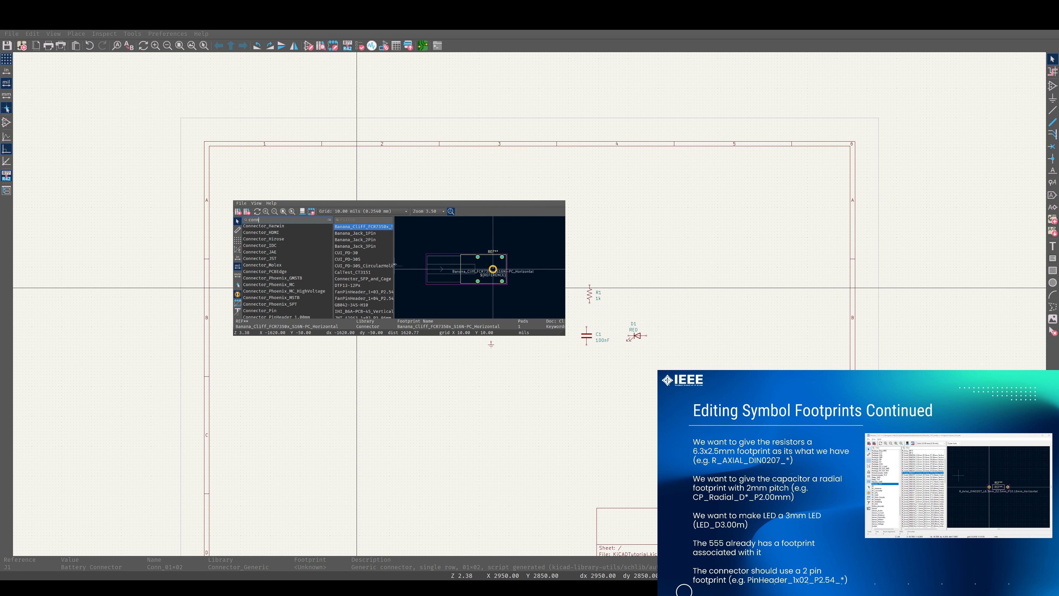
left_click_drag(395, 265, 429, 266)
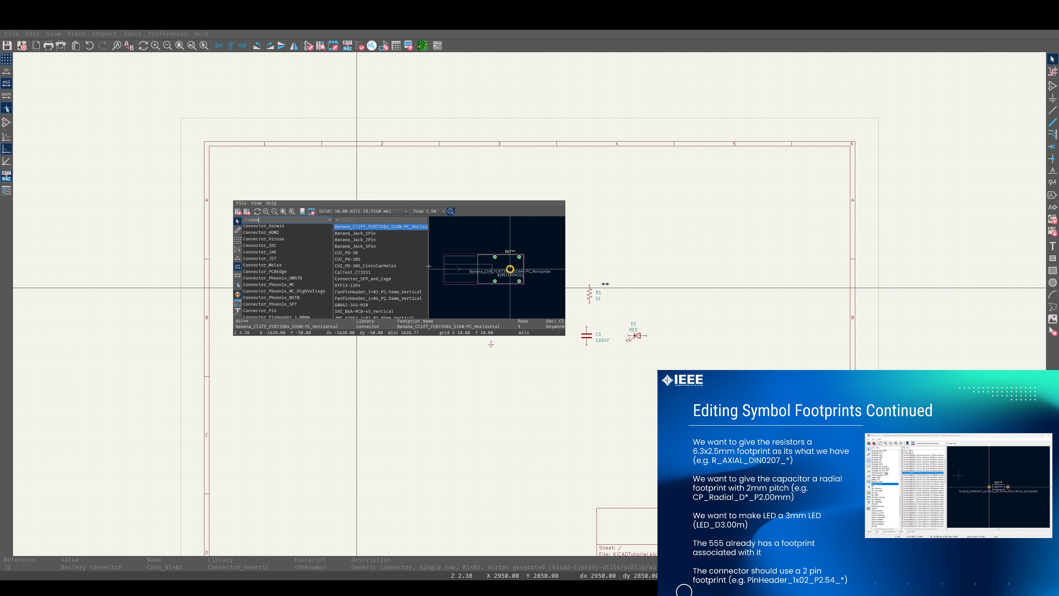
scroll(288, 287, "down", 3)
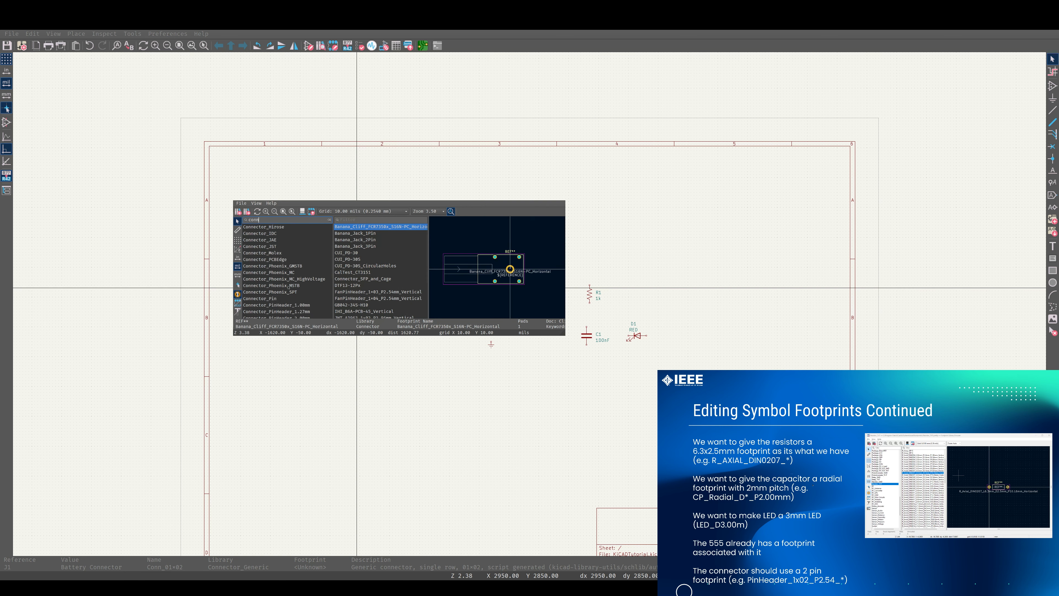
scroll(288, 288, "down", 1)
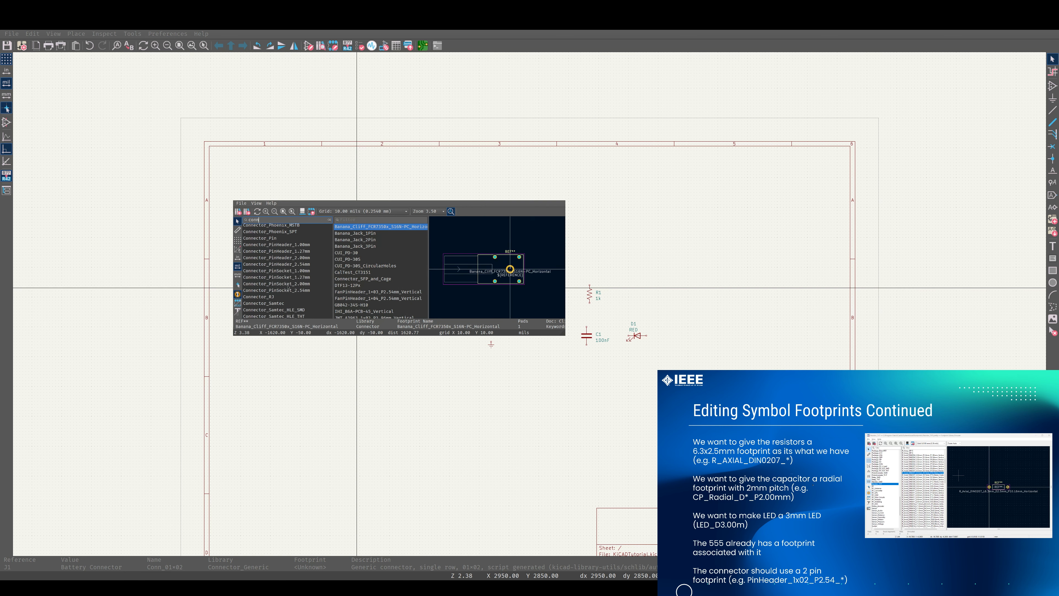
left_click(291, 265)
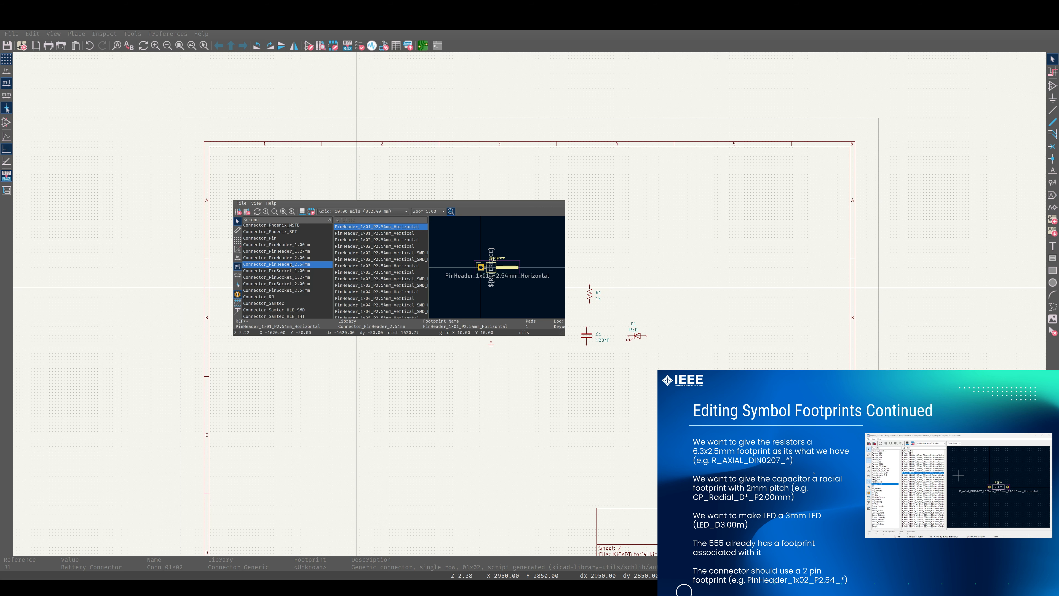
Assign the PinHeader_1x02_P2.54mm_Vertical footprint to the battery connector
left_click(377, 240)
left_click(376, 246)
left_click(375, 241)
left_click(375, 246)
left_click(374, 253)
left_click(376, 246)
double_click(373, 247)
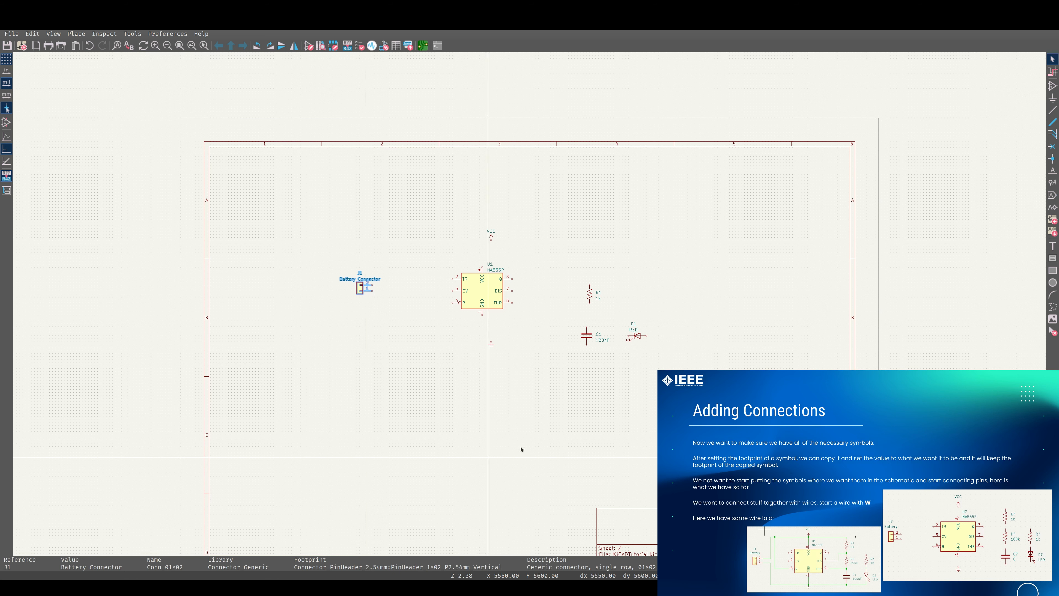
Move R1 and C1 into a vertical column just to the right of the 555 timer
scroll(526, 303, "up", 2)
middle_click_drag(530, 305, 663, 335)
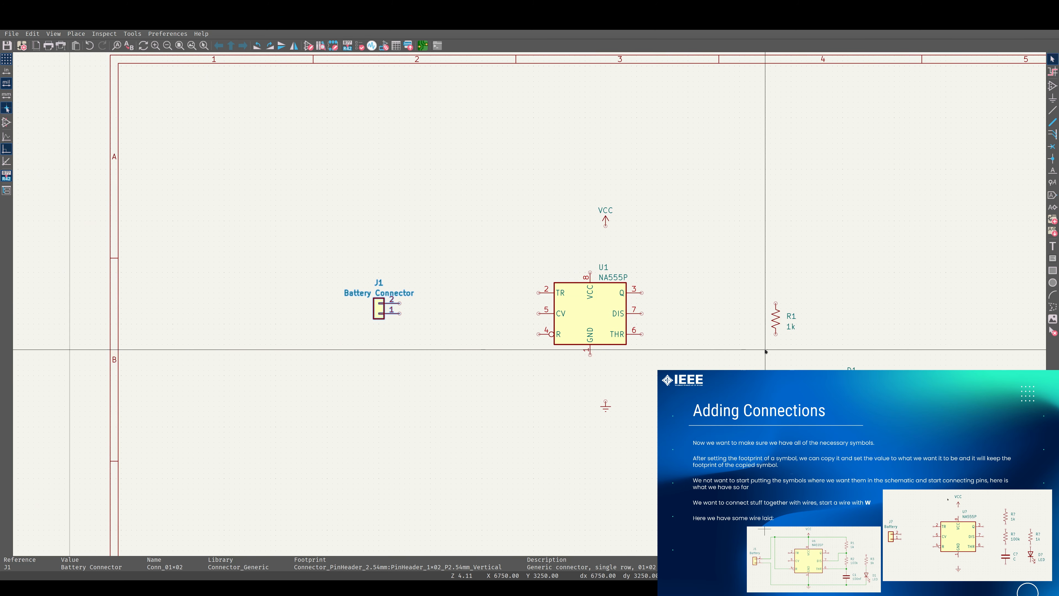
left_click(780, 328)
left_click_drag(780, 327, 700, 263)
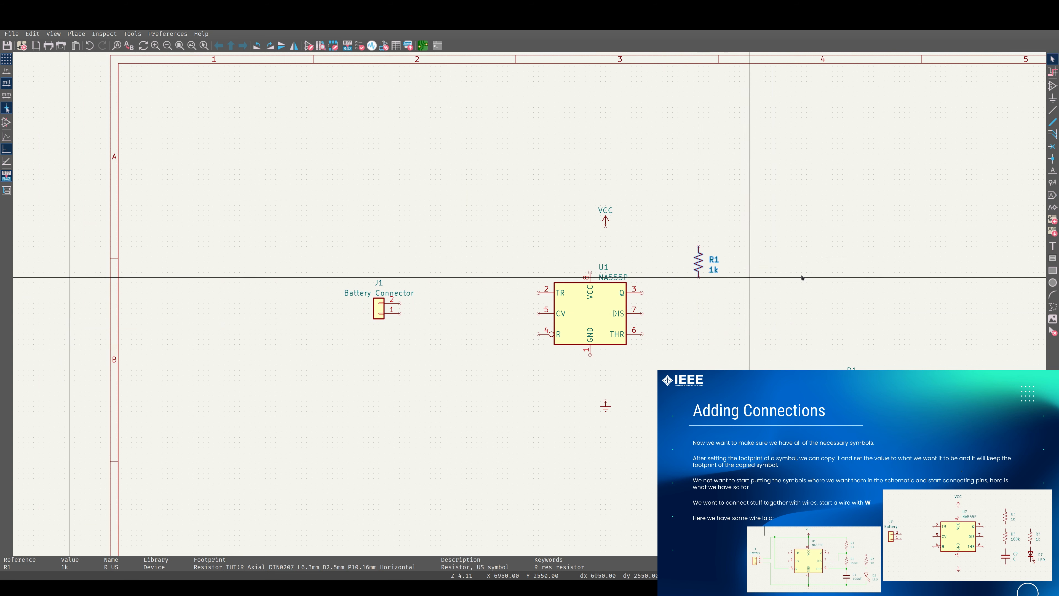
left_click(800, 271)
left_click(776, 392)
left_click_drag(776, 391, 699, 360)
Duplicate R1 twice, placing R2 below R1 and R3 to the right of R2
left_click(701, 265)
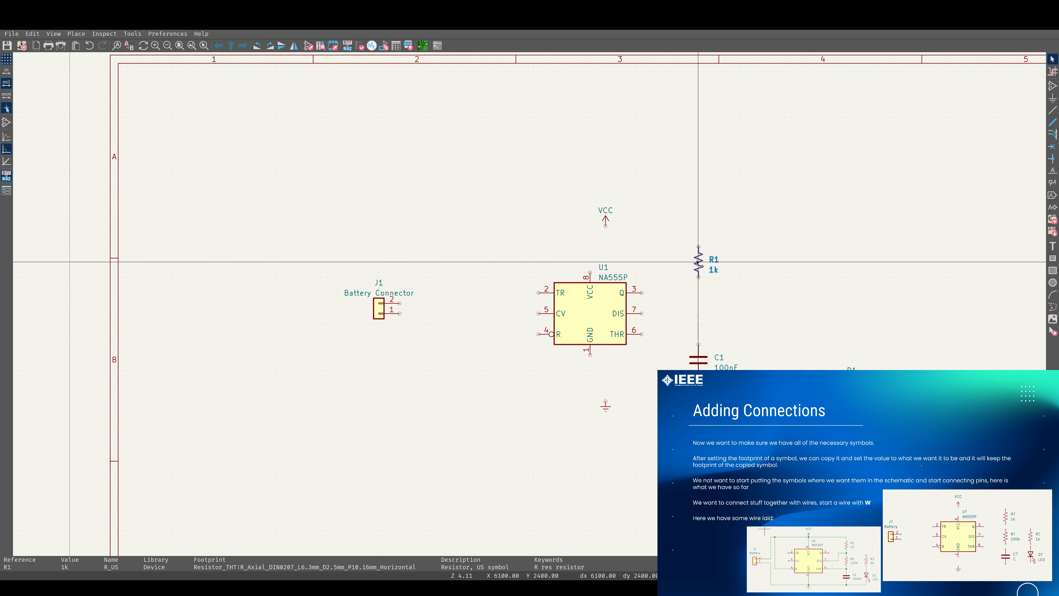
key("ctrl+d")
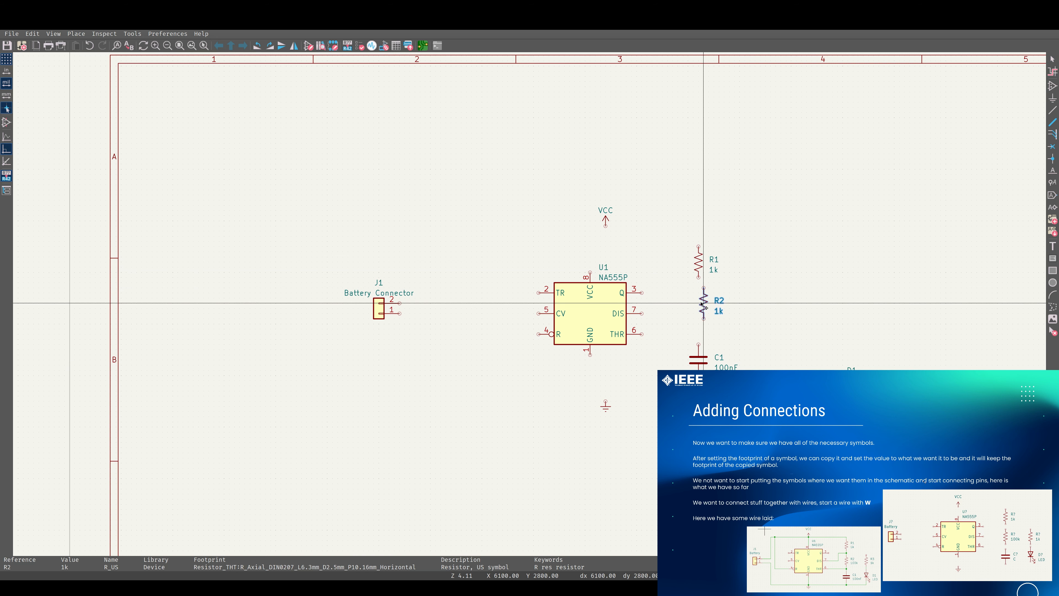
left_click(699, 299)
key("ctrl+d")
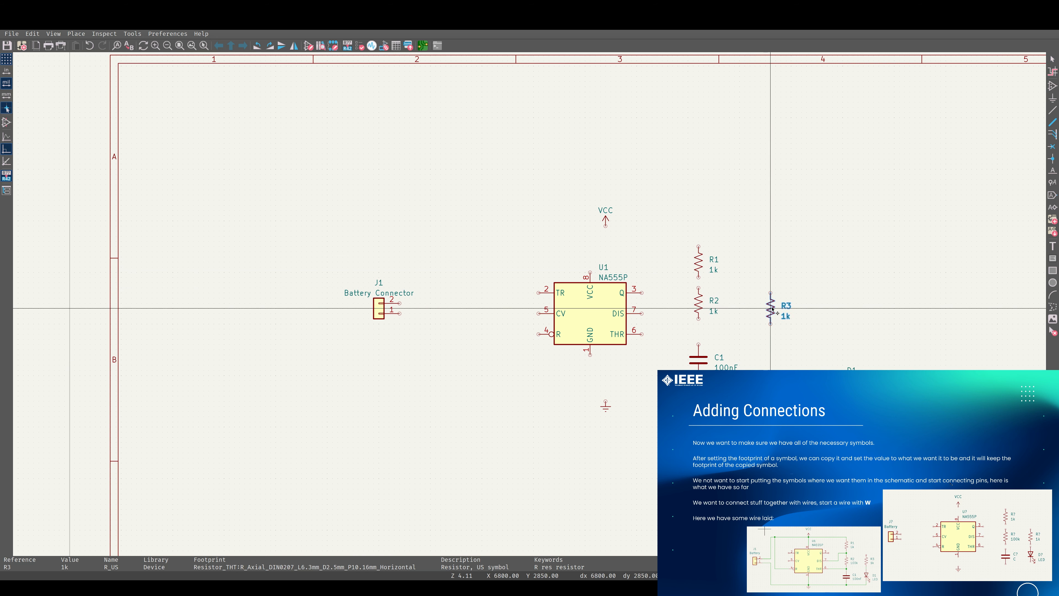
left_click(776, 308)
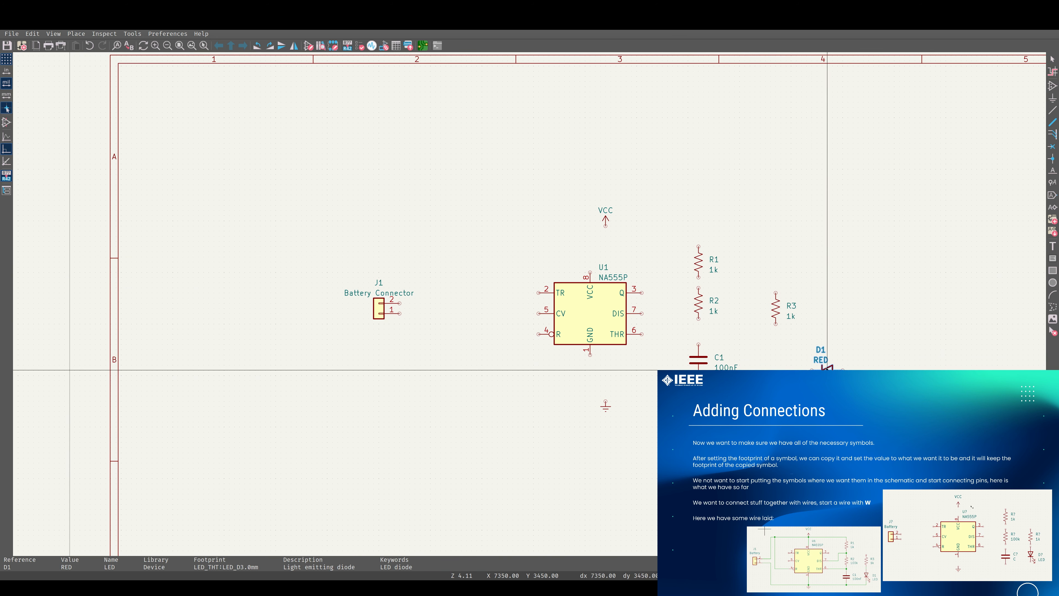
Rotate the LED to vertical and place it directly below R3
key("r")
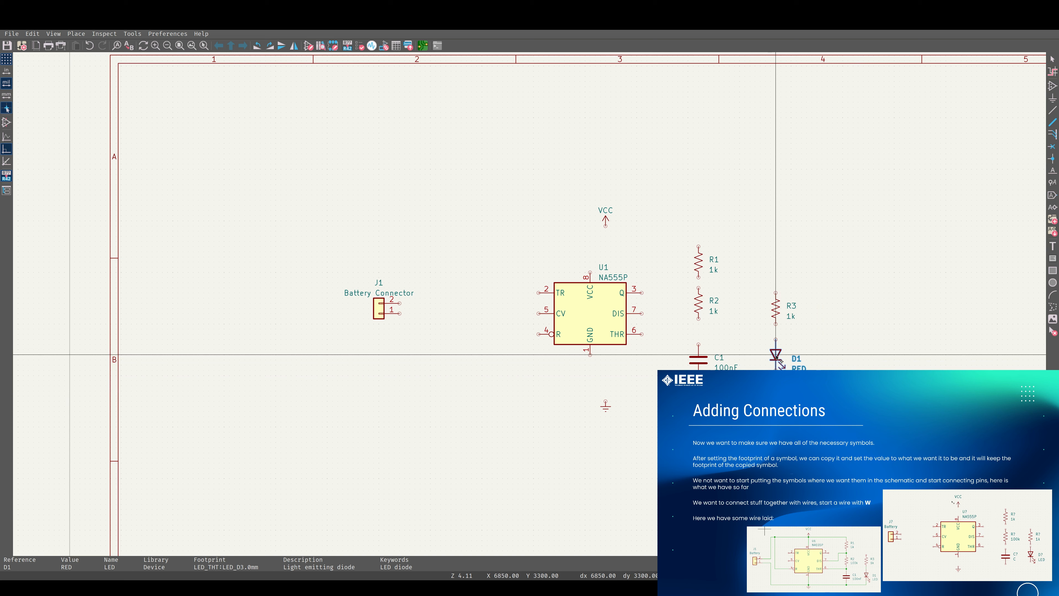
left_click(777, 363)
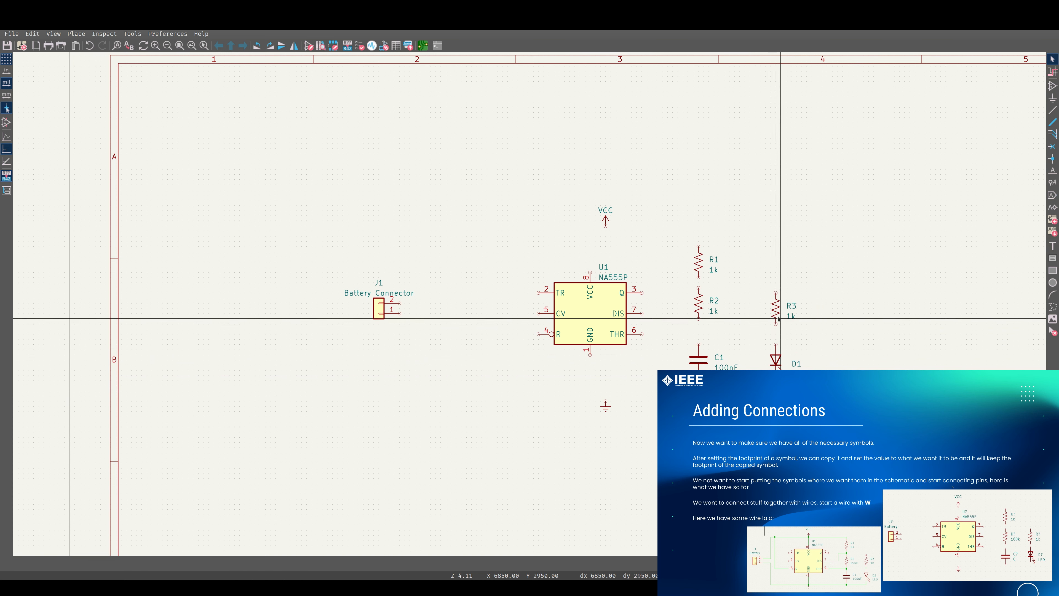
left_click(777, 307)
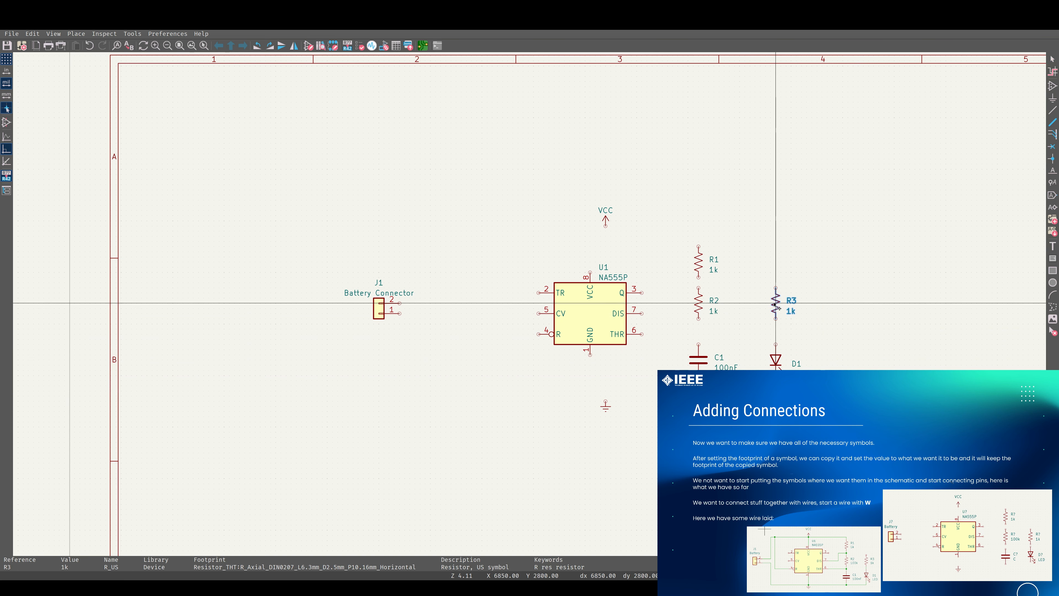
left_click(774, 304)
key("Escape")
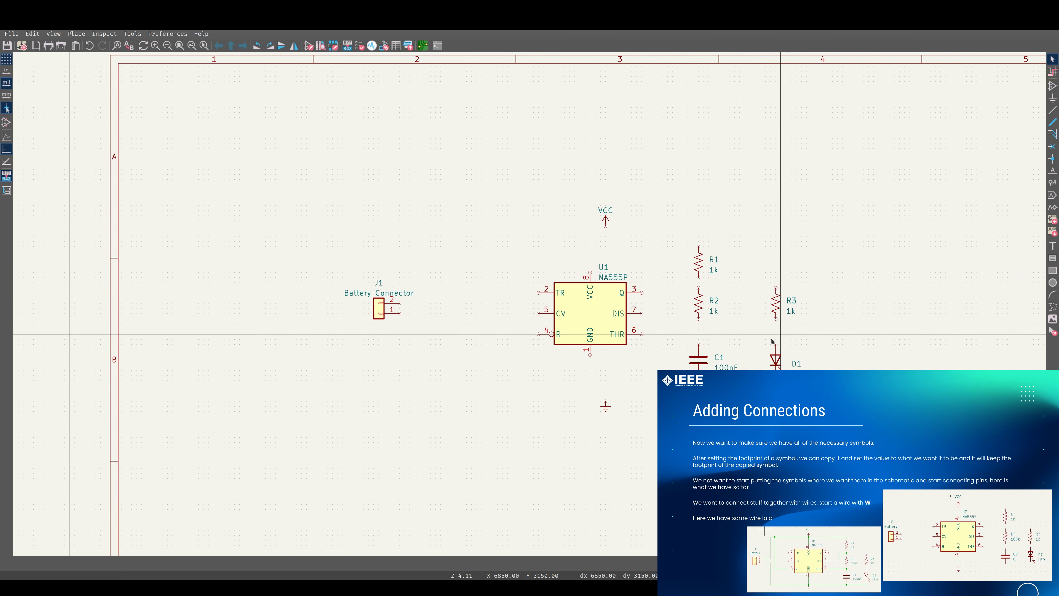
key("w")
key("Escape")
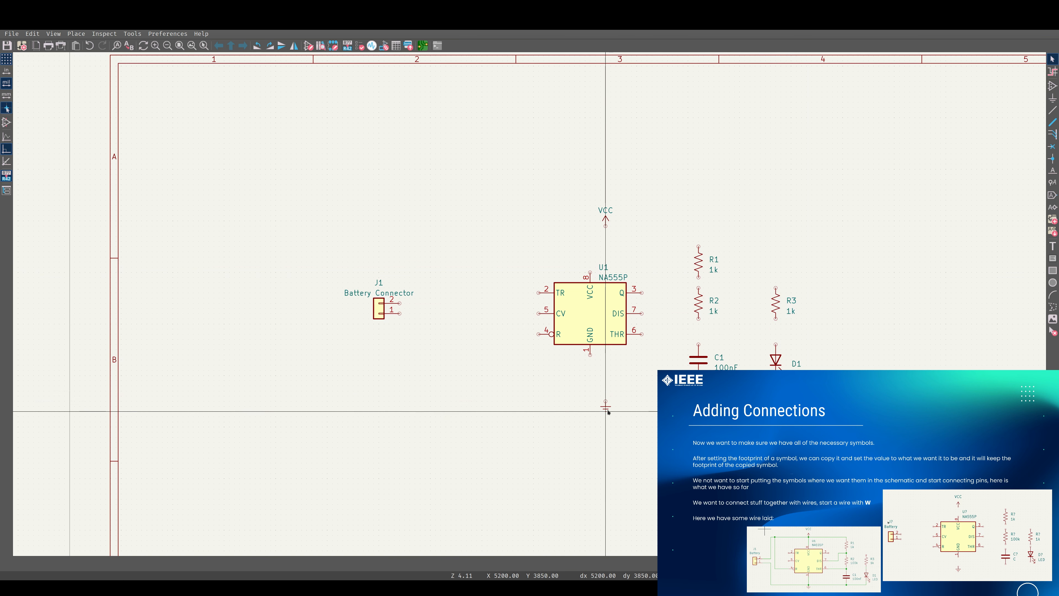
Move the ground symbol under U1's GND pin and the VCC symbol above U1's VCC pin
key("m")
left_click(589, 396)
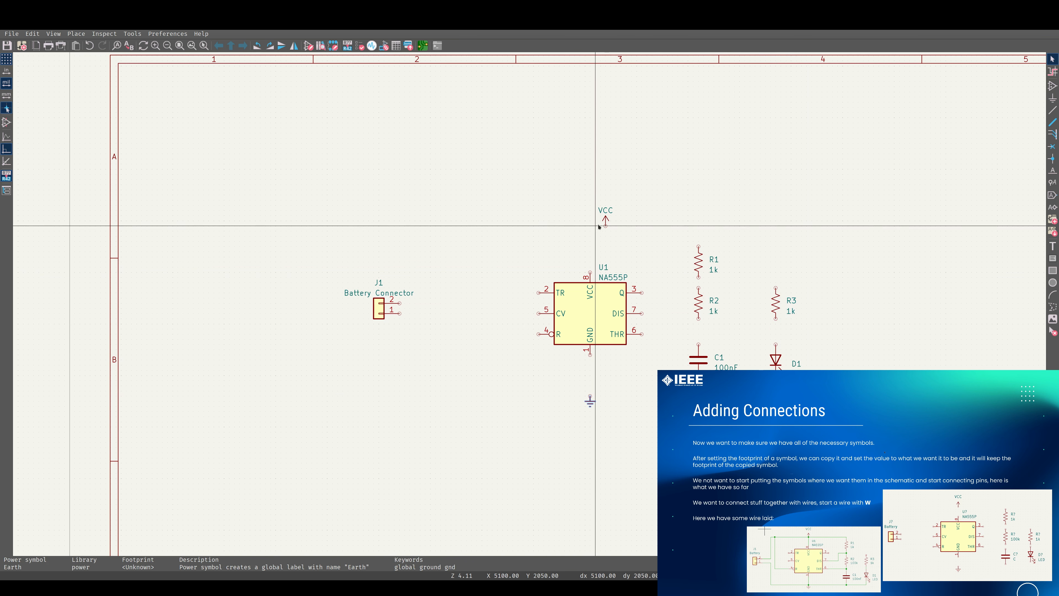
key("m")
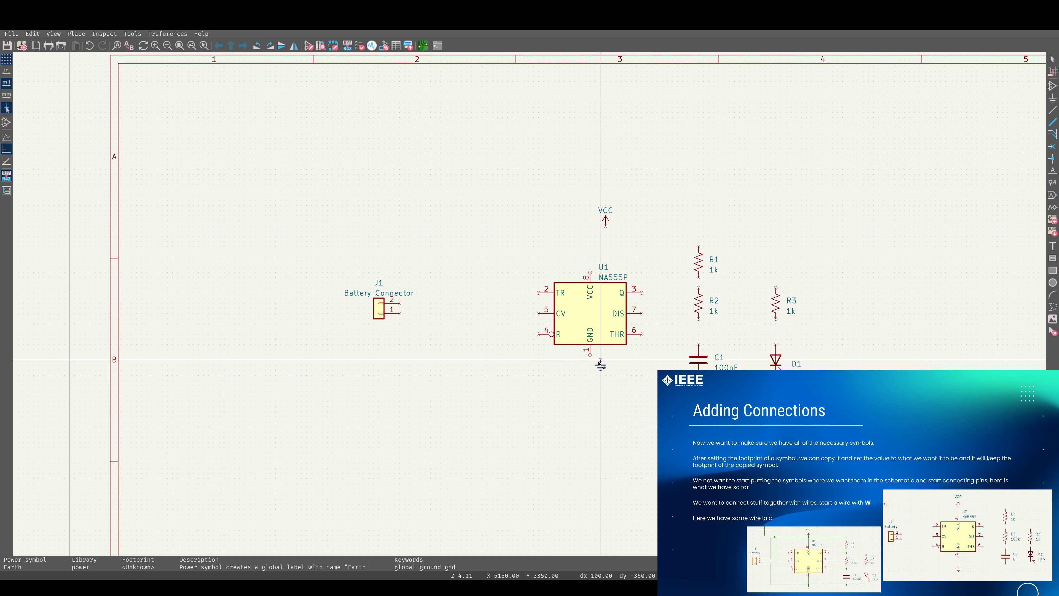
left_click(590, 386)
left_click(605, 221)
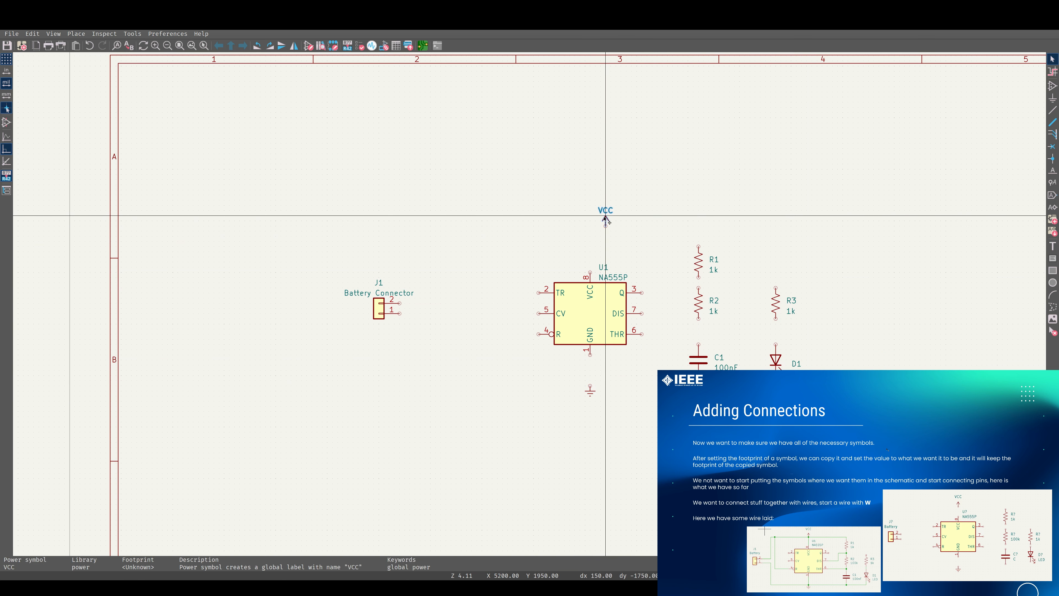
key("m")
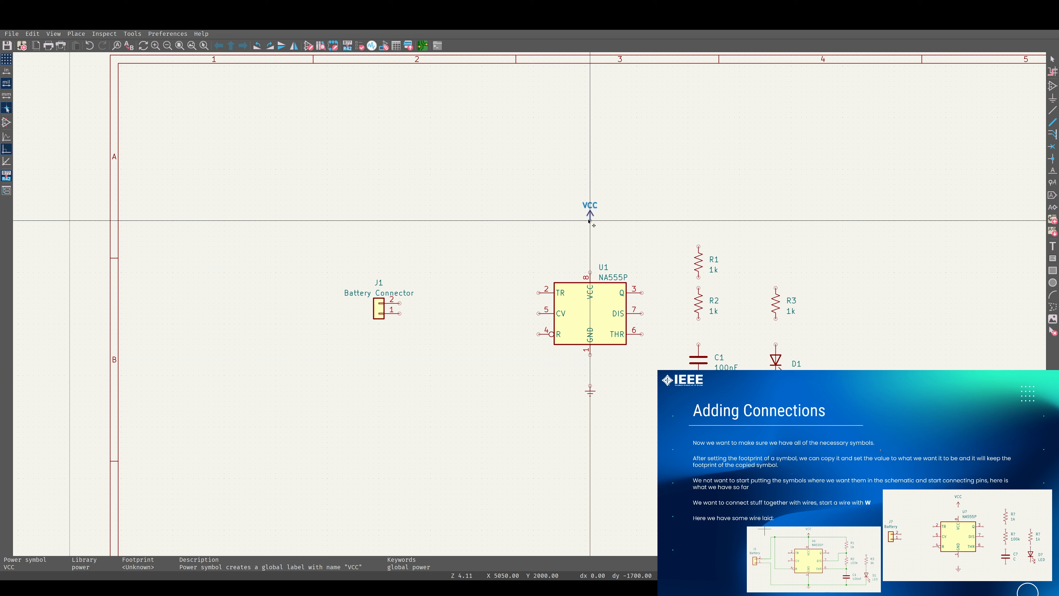
left_click(590, 220)
Move the battery connector J1 closer to the 555 timer
left_click(379, 308)
key("m")
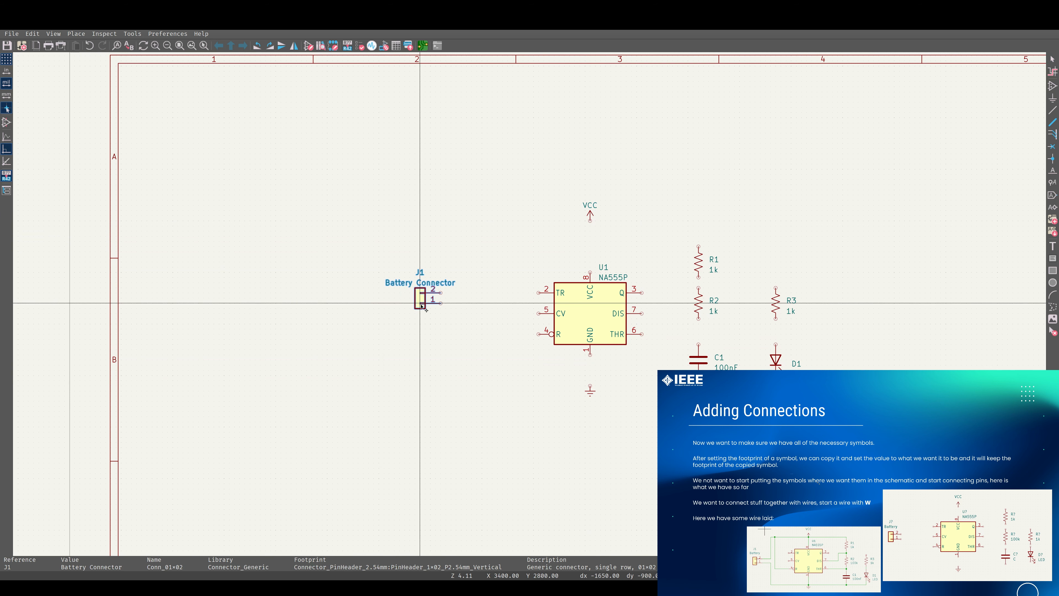
left_click(423, 305)
left_click(485, 322)
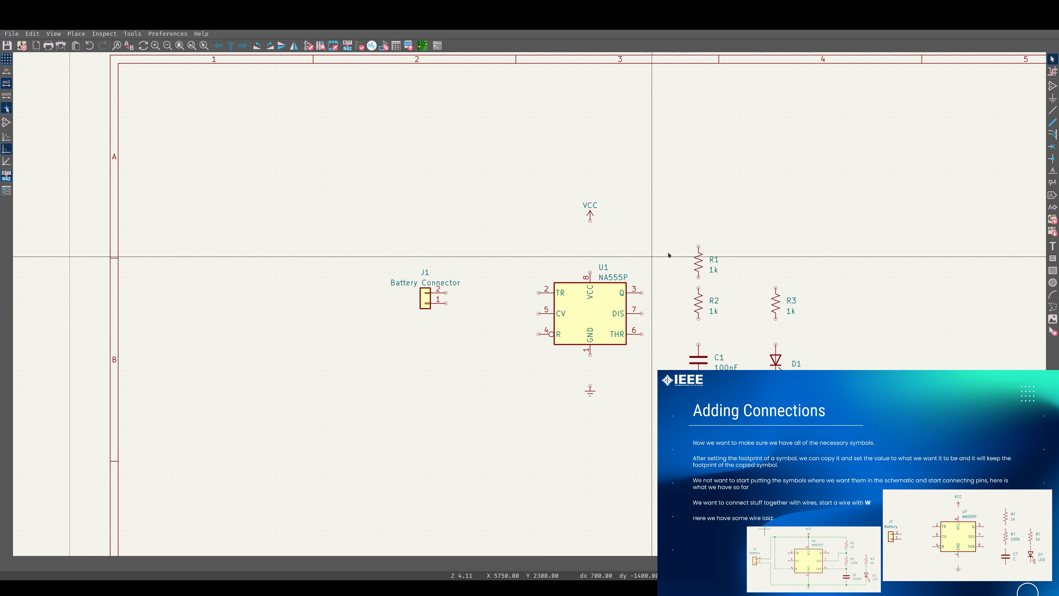
Draw a wire from J1 pin 2 to the top of R1, joining it to VCC and U1's VCC pin
key("w")
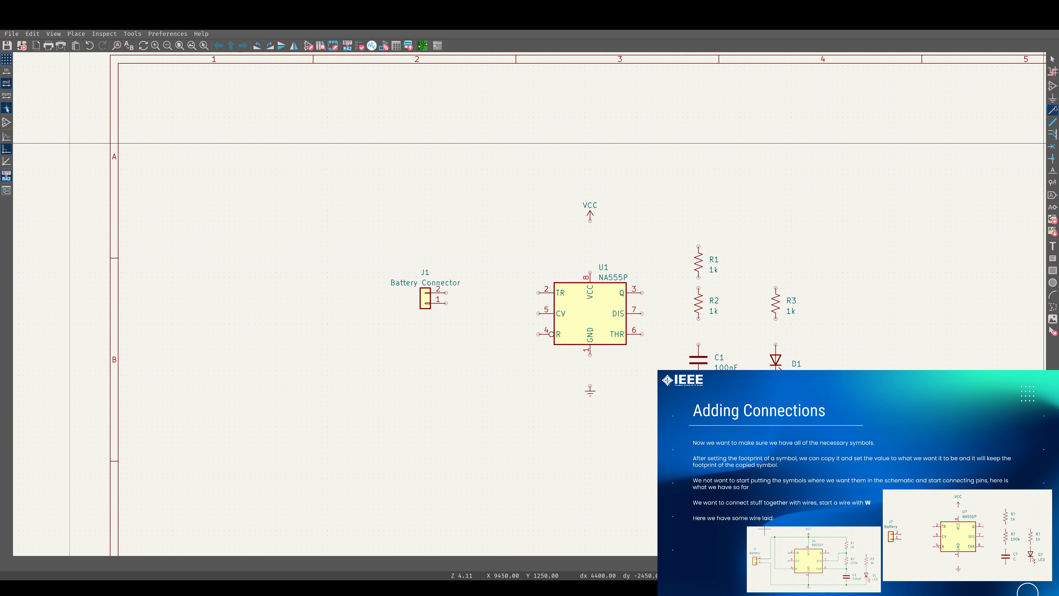
left_click(446, 293)
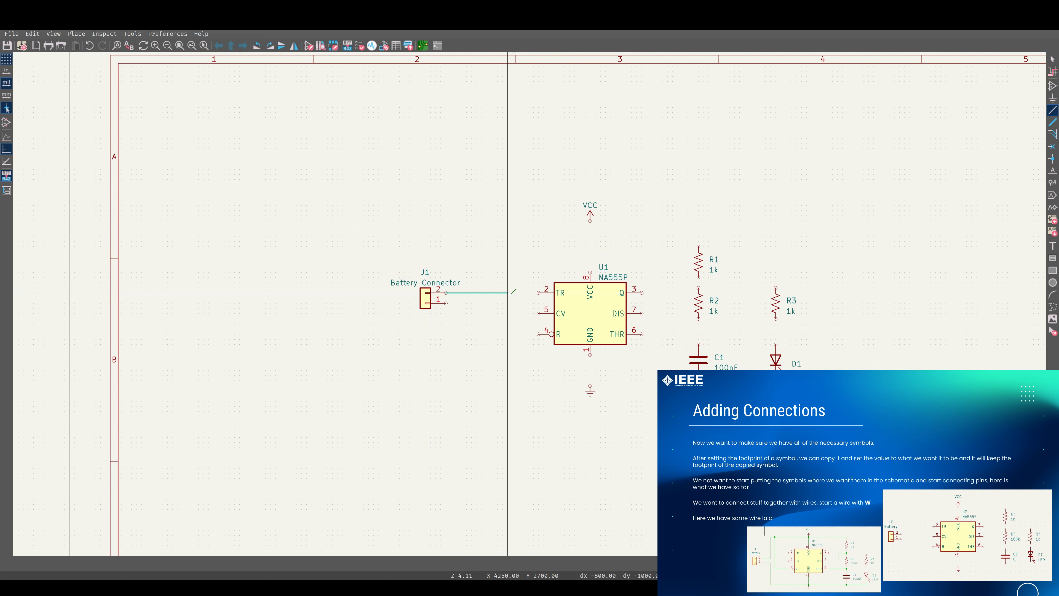
left_click(483, 292)
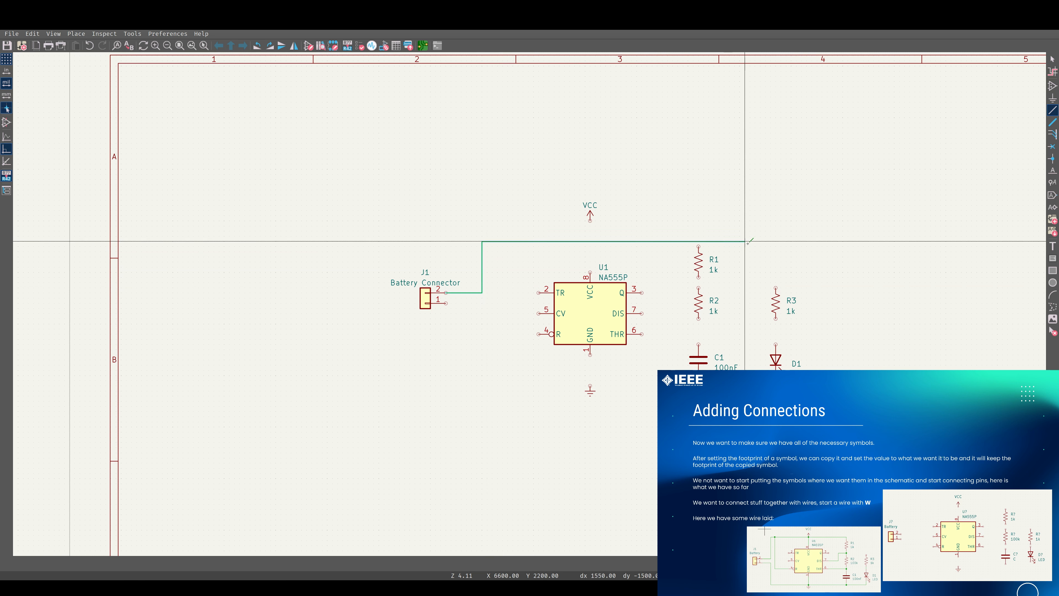
left_click(699, 247)
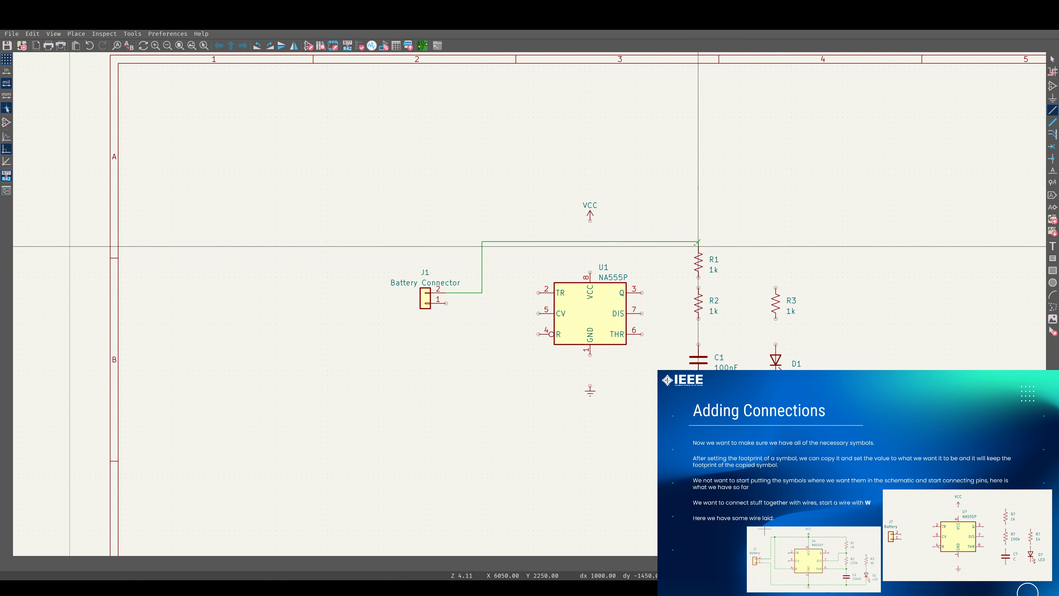
left_click(590, 241)
left_click(590, 221)
left_click(590, 241)
left_click(590, 272)
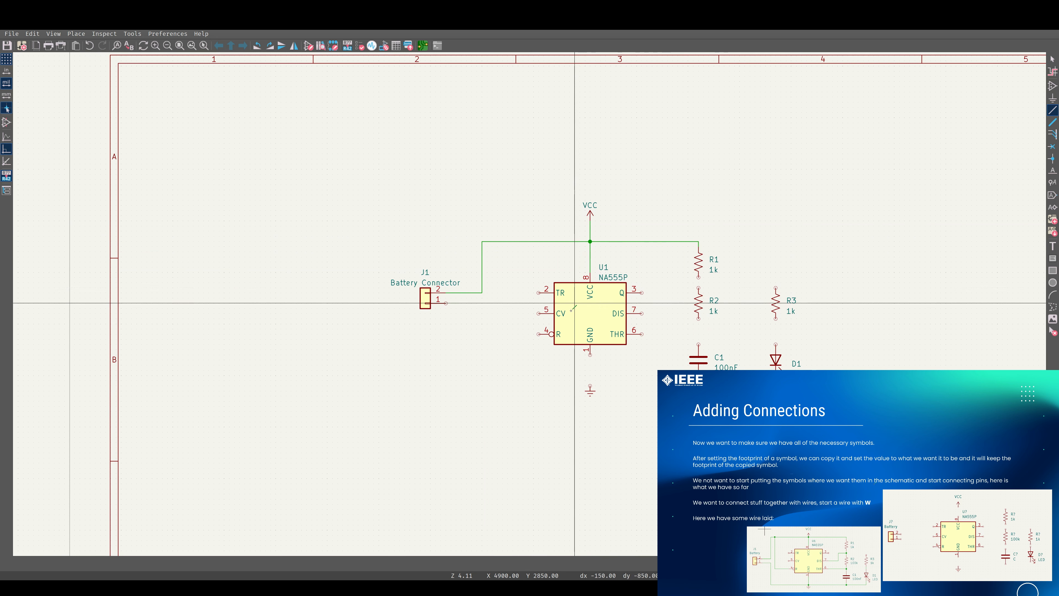
Wire U1's reset pin 4 up to the VCC wire above the timer
left_click(543, 334)
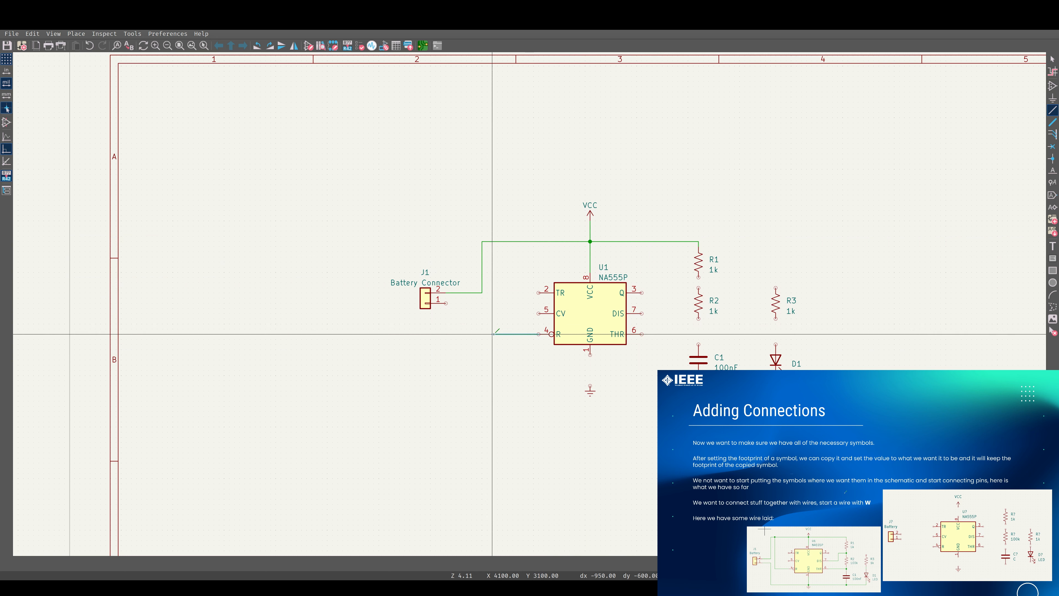
left_click(492, 241)
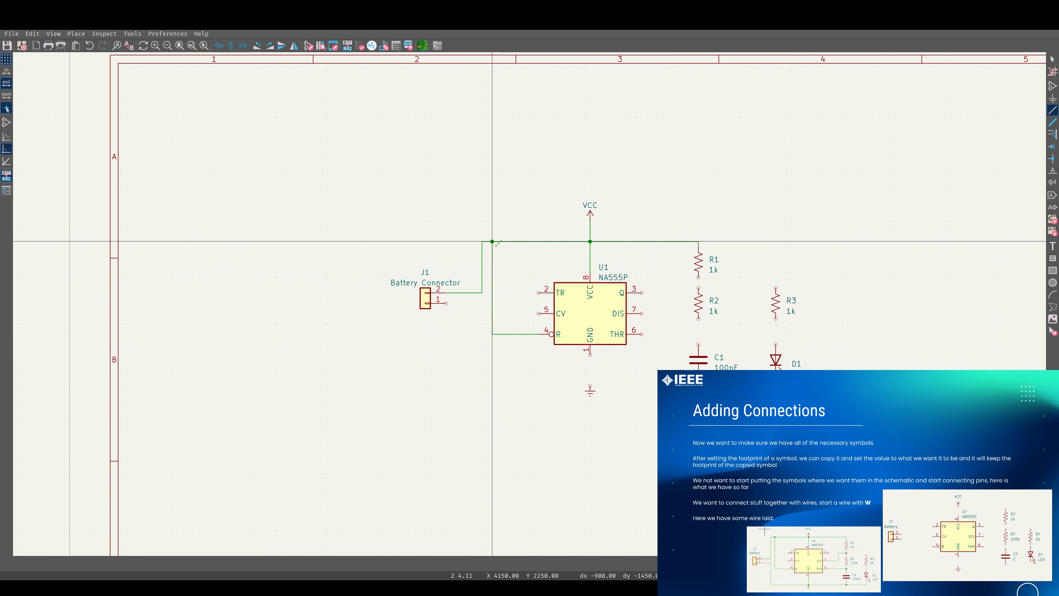
Draw the ground wire from J1 pin 1 down and across to C1 and the LED, joining U1's GND pin
left_click(482, 303)
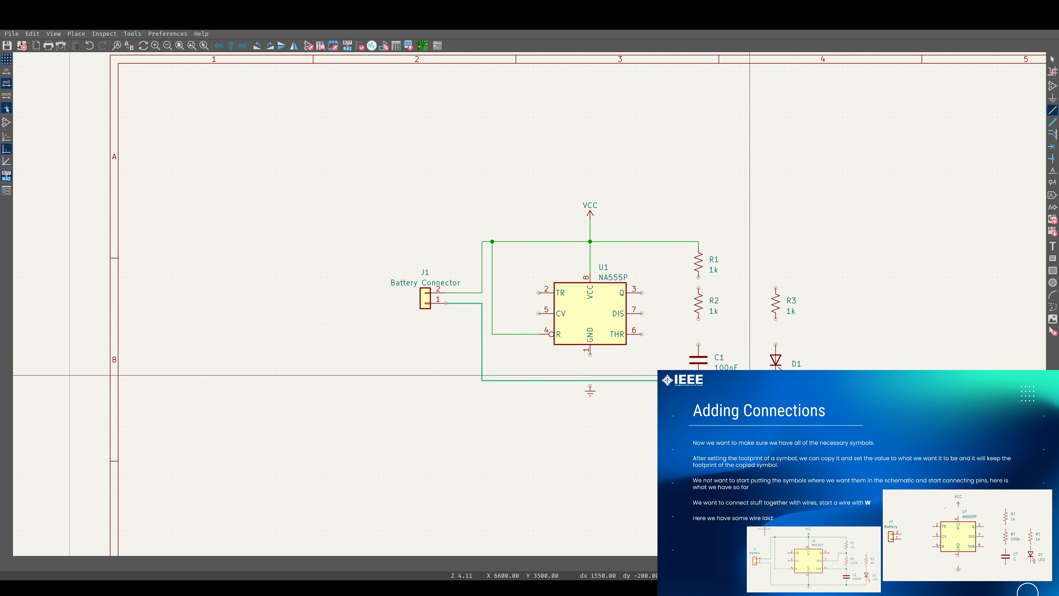
left_click(775, 376)
left_click(698, 375)
left_click(698, 381)
left_click(590, 385)
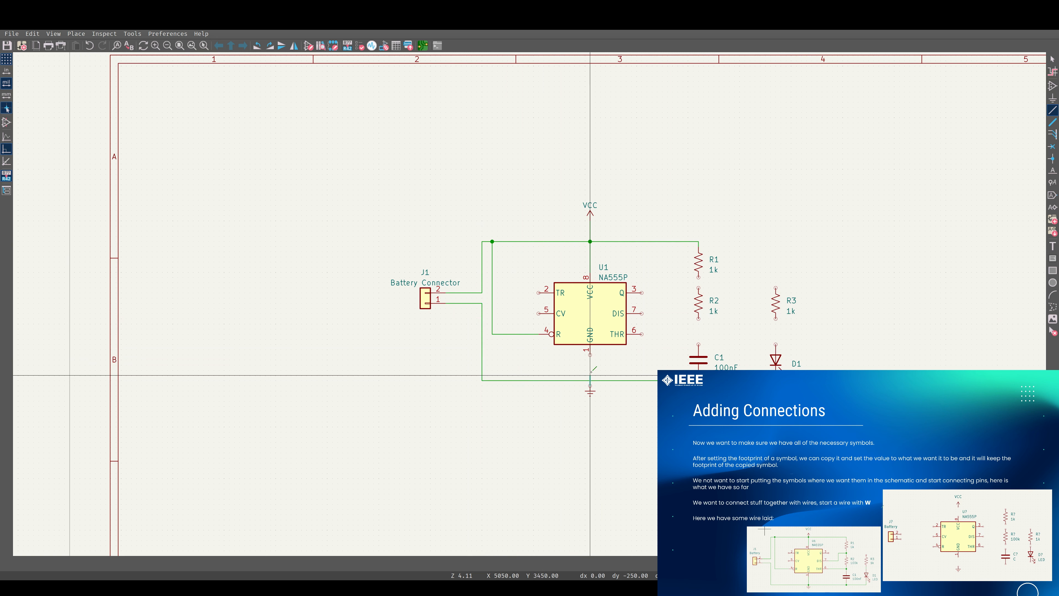
left_click(591, 355)
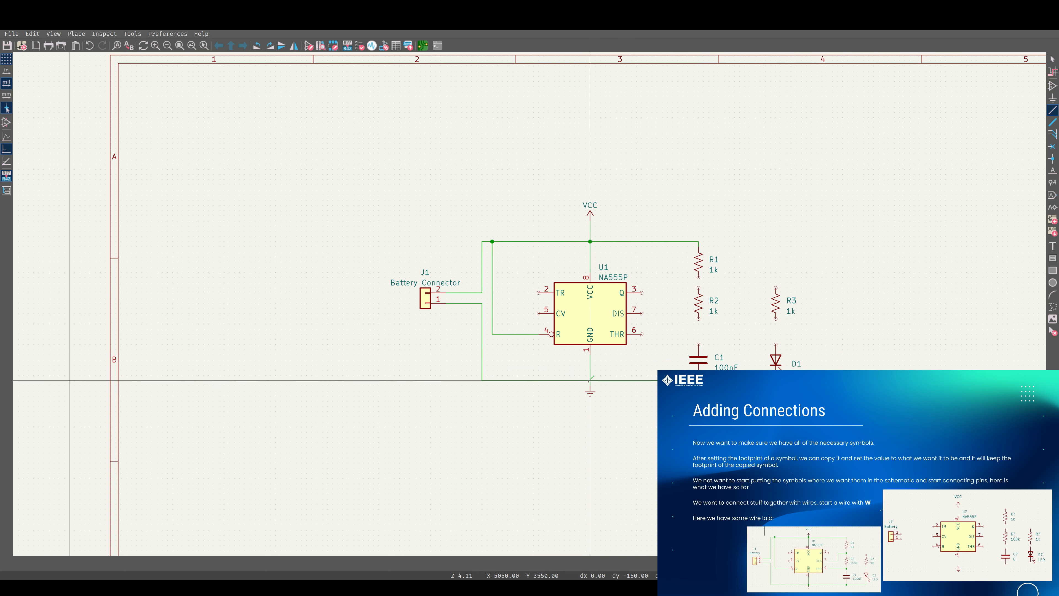
Add a junction where U1's GND wire meets the ground line
key("j")
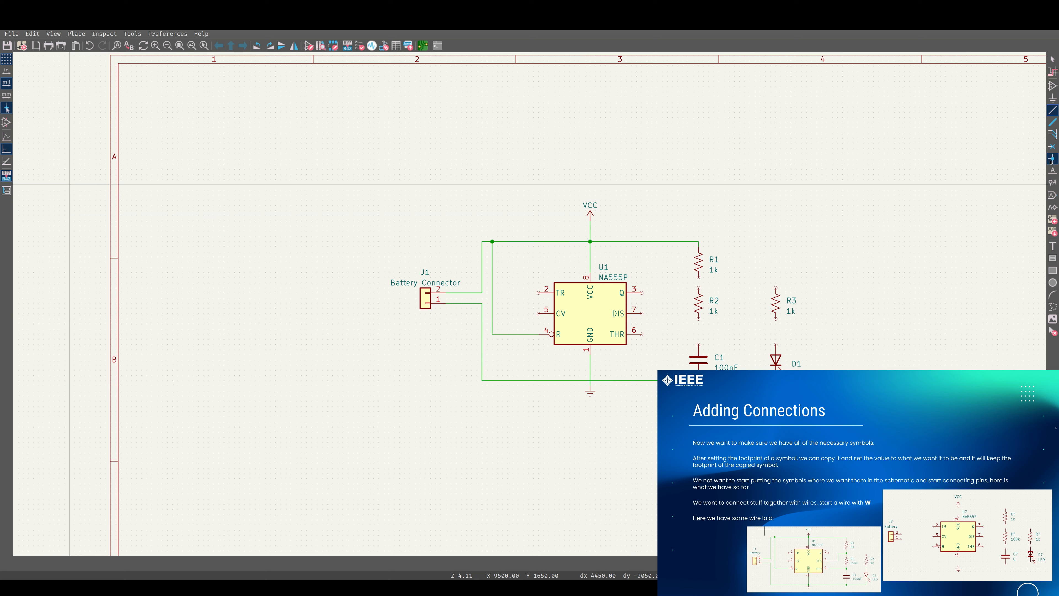
left_click(590, 381)
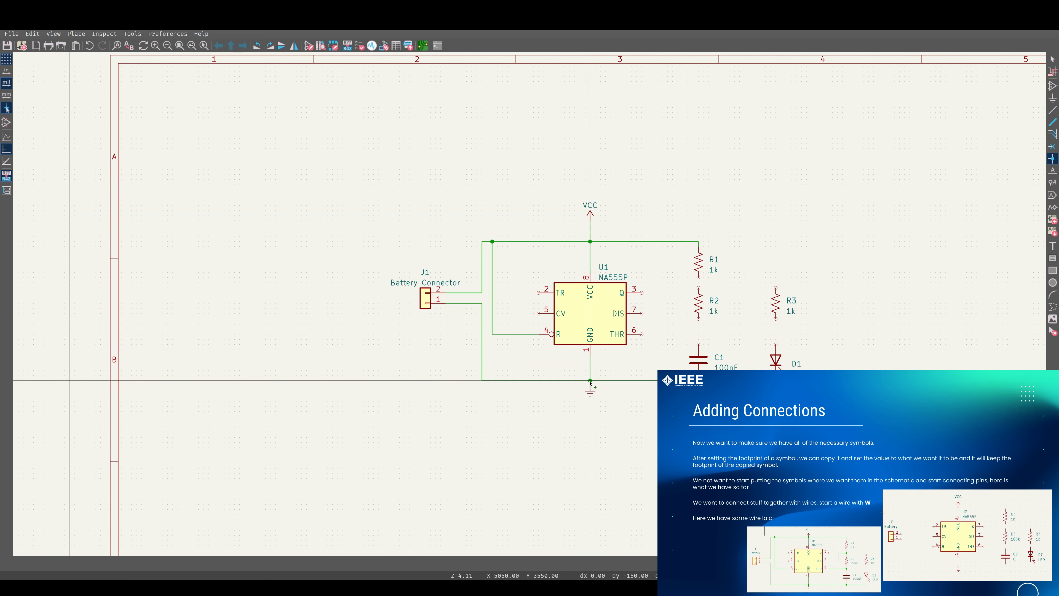
key("Escape")
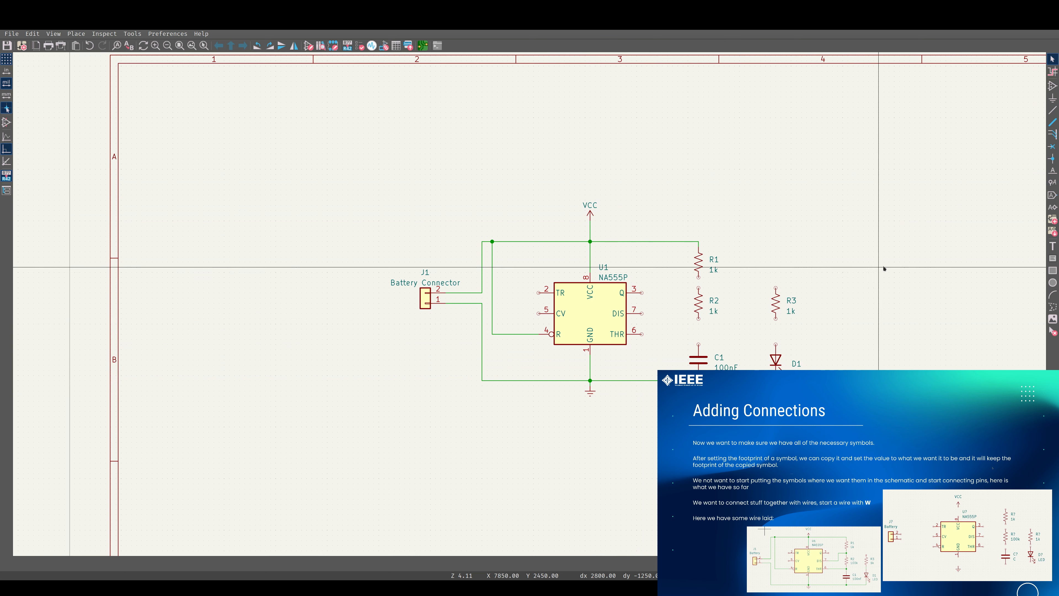
Nudge resistors R2 and R3 slightly downward
left_click(699, 307)
left_click_drag(699, 303, 698, 309)
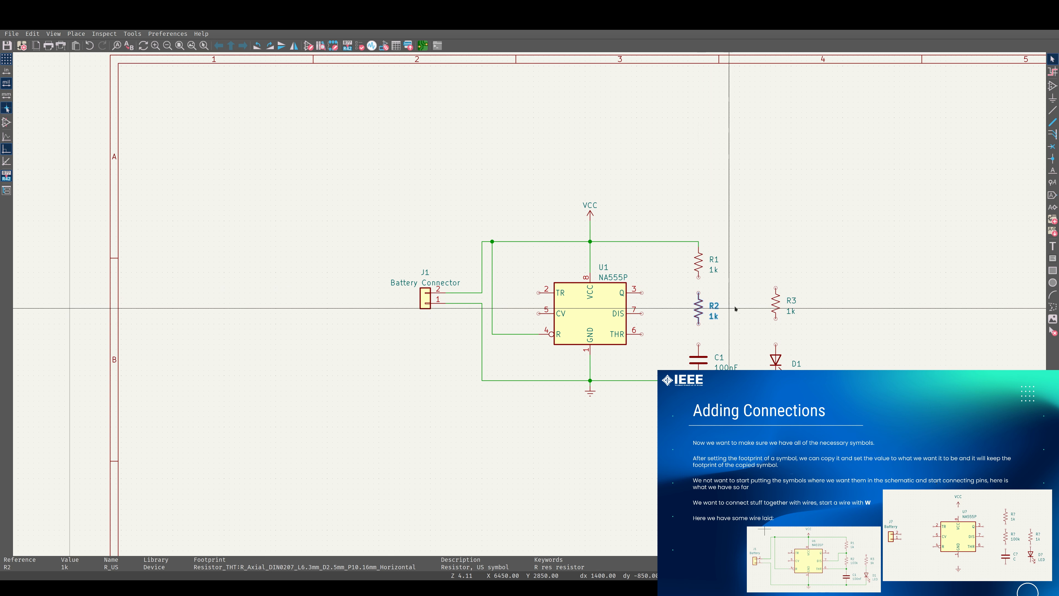
left_click(776, 308)
left_click_drag(776, 308, 776, 310)
key("Escape")
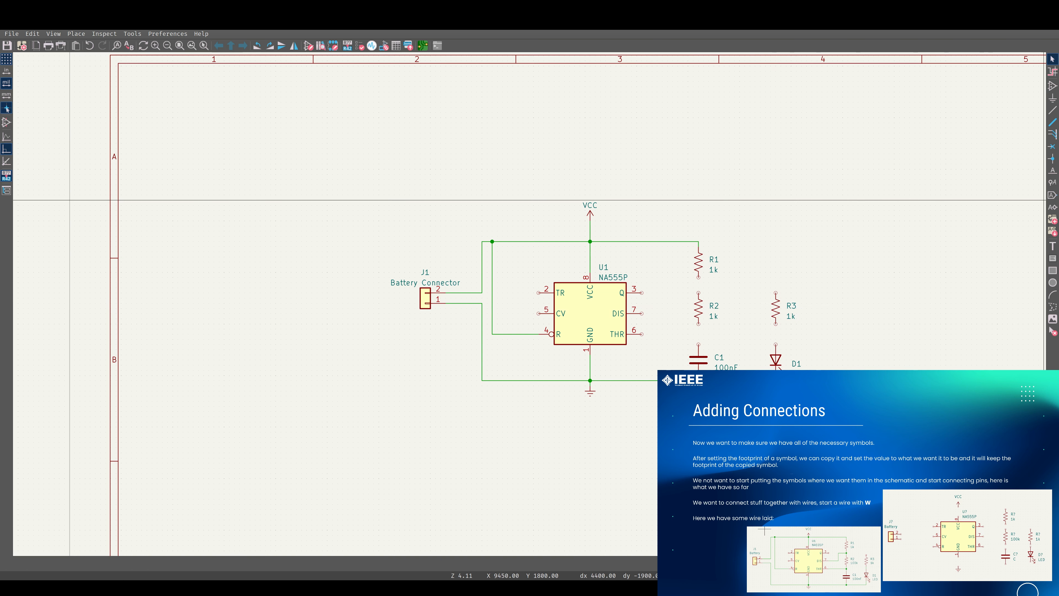
Wire R1 to R2 and R2 to C1 in series, and connect R3 to the LED D1
left_click(1053, 110)
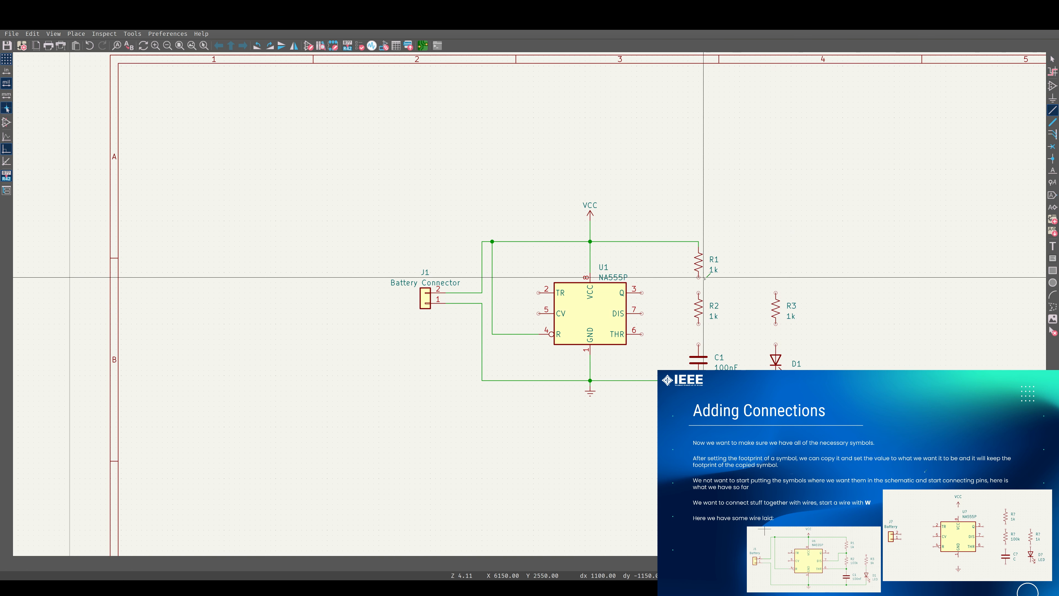
left_click(700, 293)
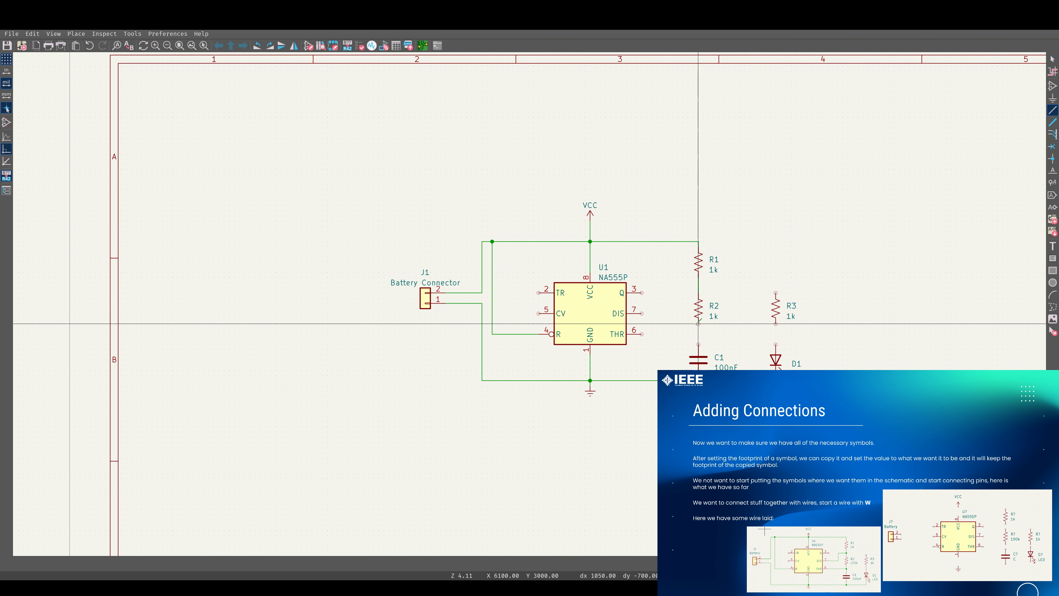
left_click(699, 324)
left_click(702, 345)
left_click(776, 344)
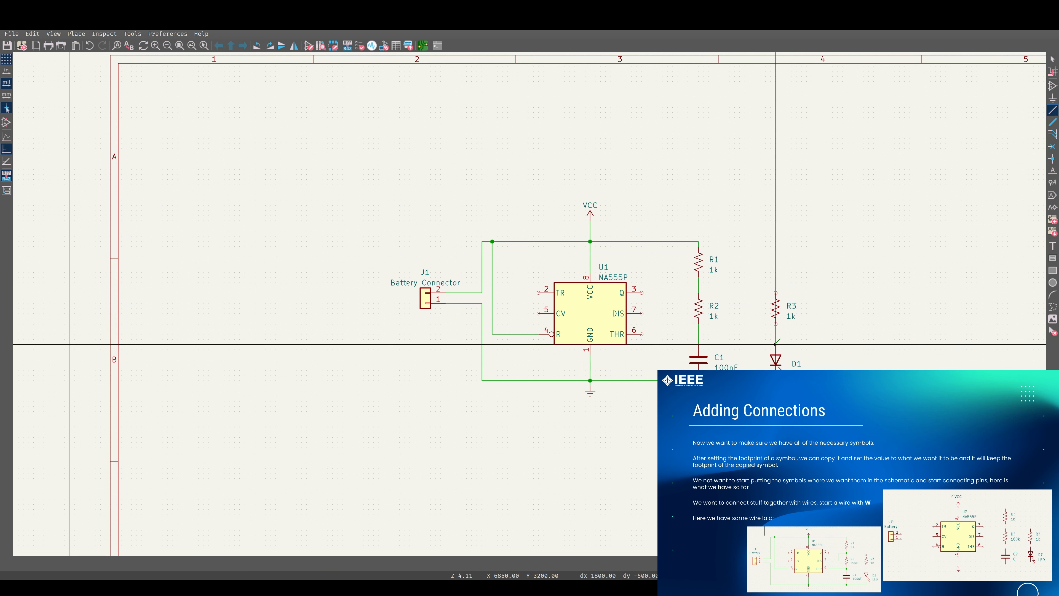
left_click(776, 323)
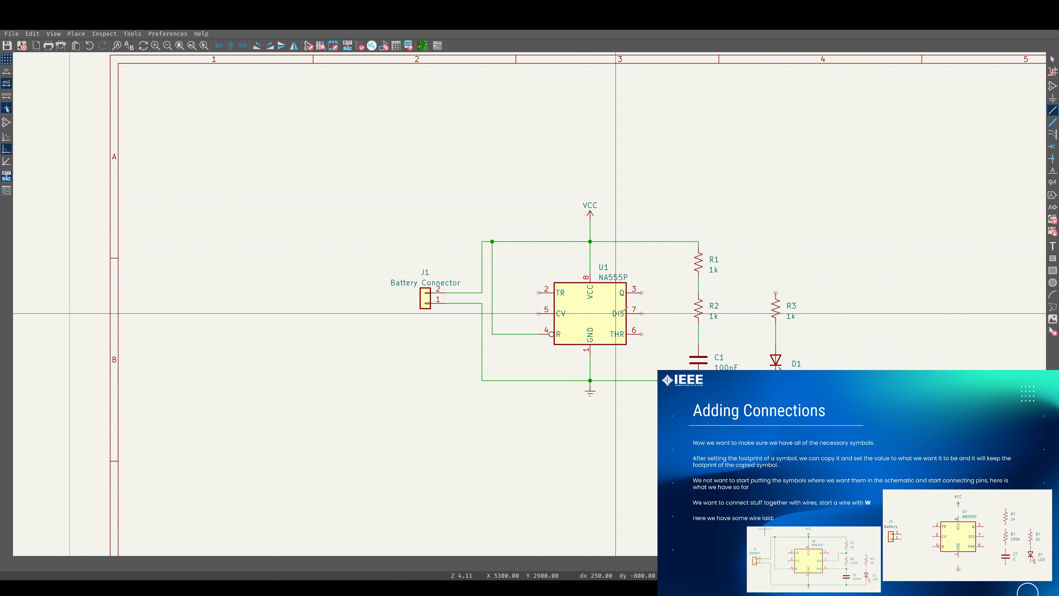
Connect U1's THR pin 6 to the R2–C1 node and its DIS pin 7 to the R1–R2 node
left_click(641, 334)
left_click(699, 334)
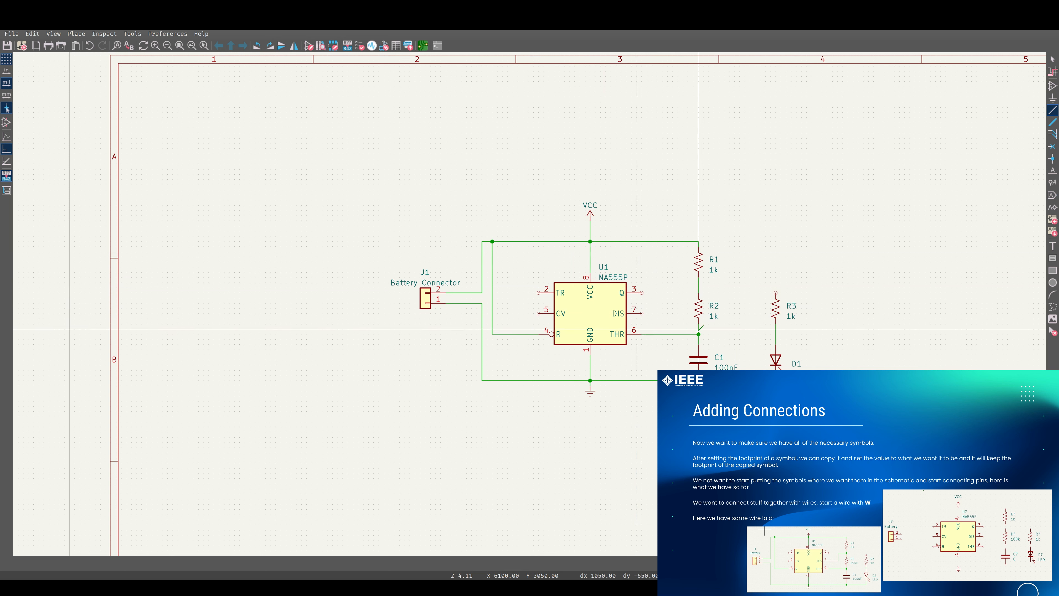
left_click(642, 313)
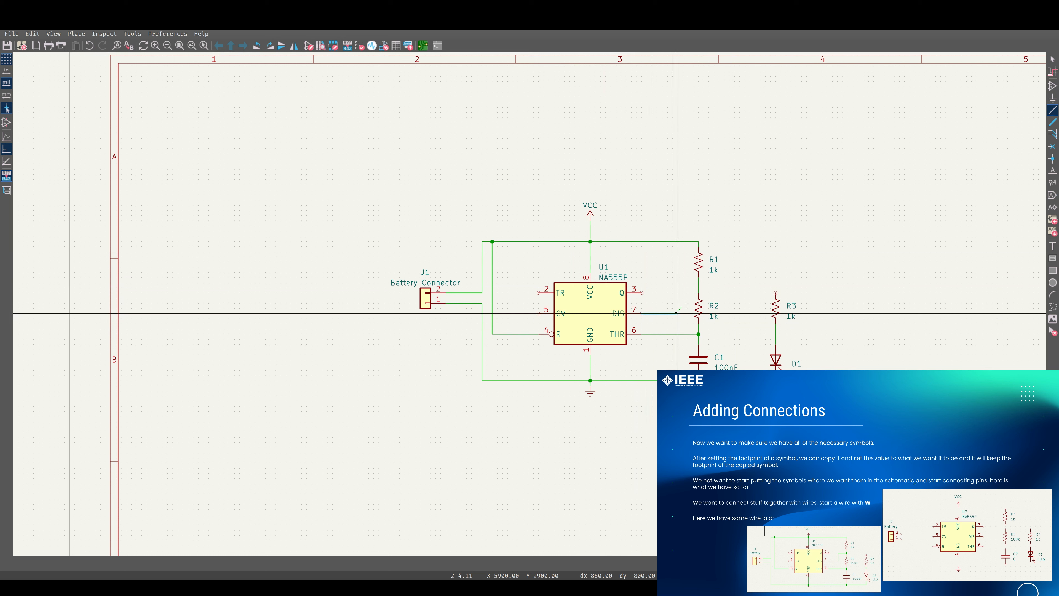
left_click(699, 287)
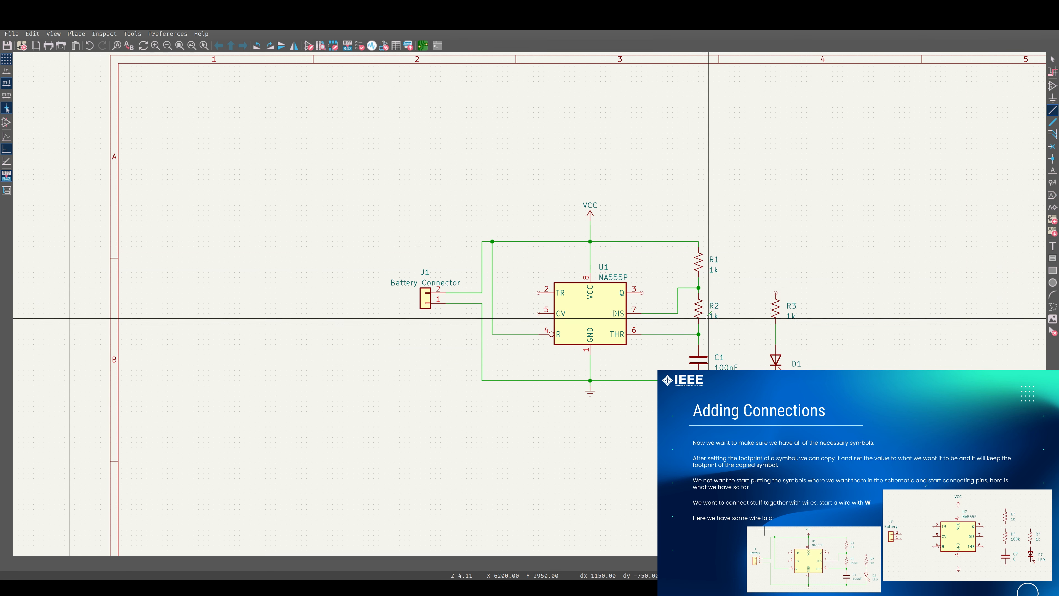
key("Escape")
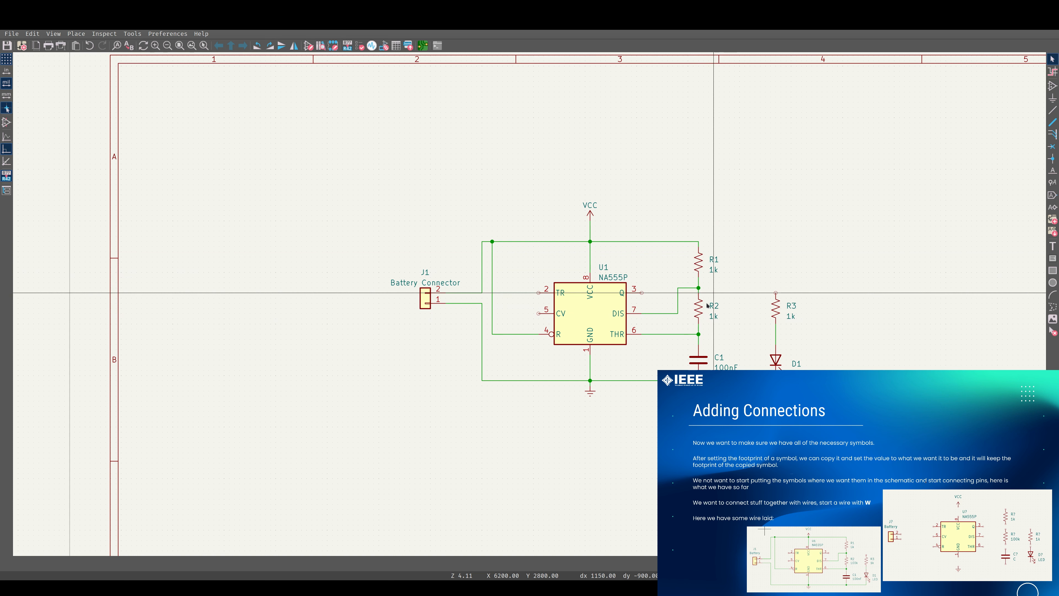
Set resistor R2's value to 100k
left_click(697, 308)
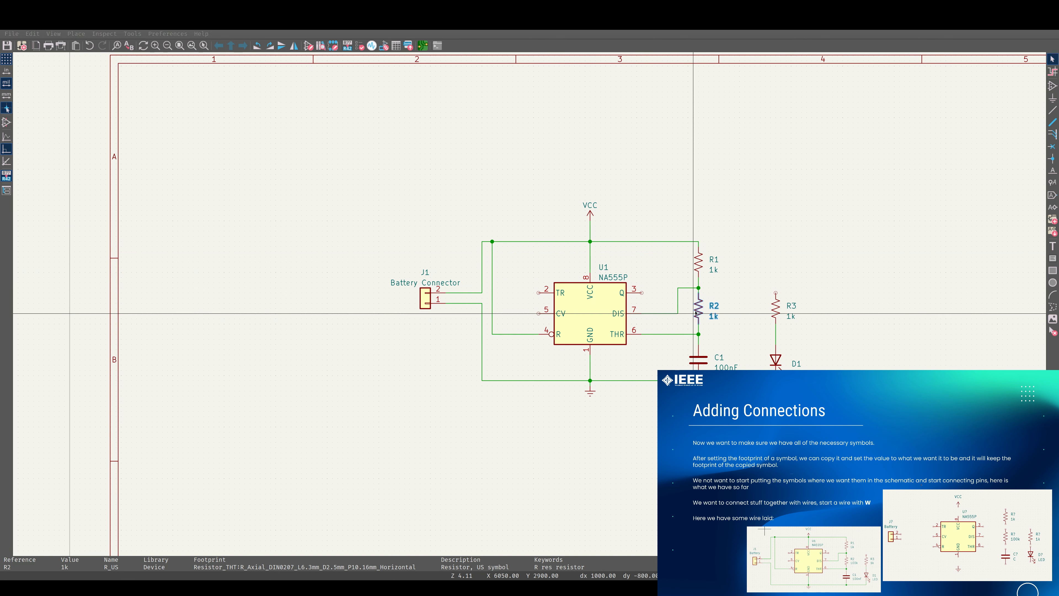
double_click(694, 312)
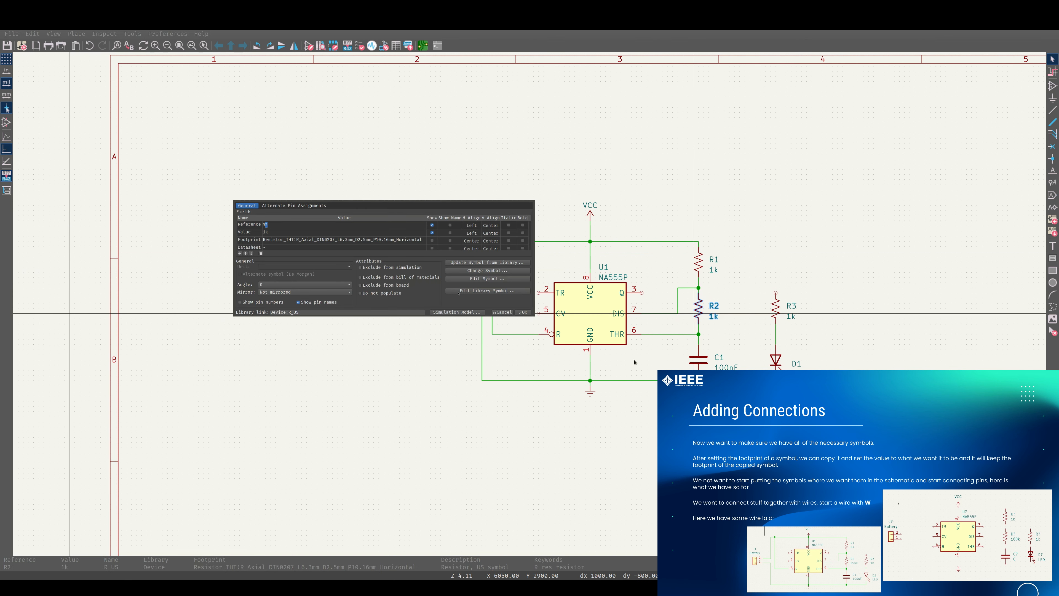
left_click(265, 232)
type("100k")
key("Return")
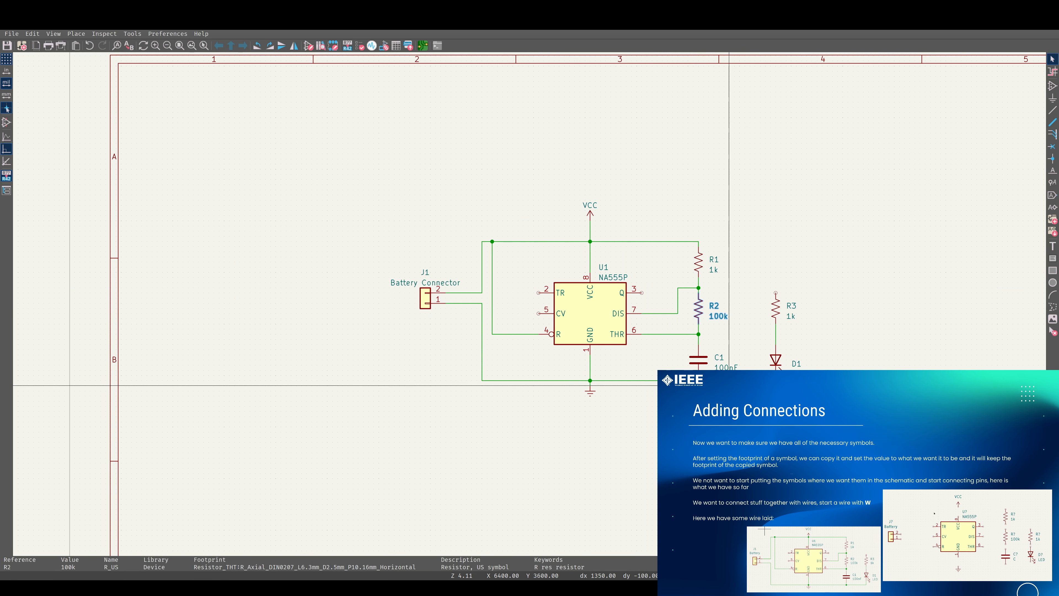
left_click(847, 320)
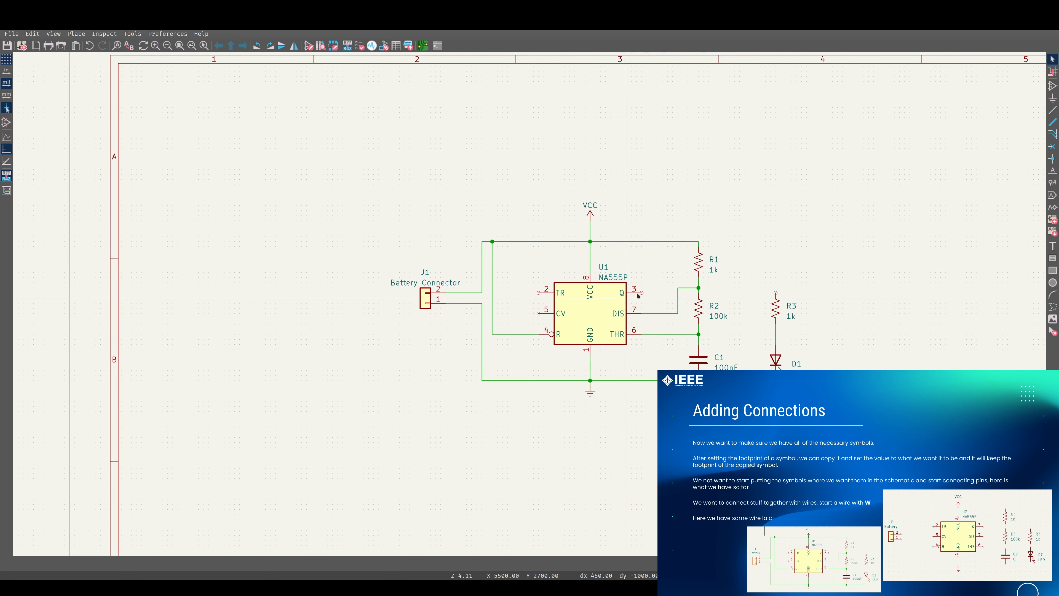
key("w")
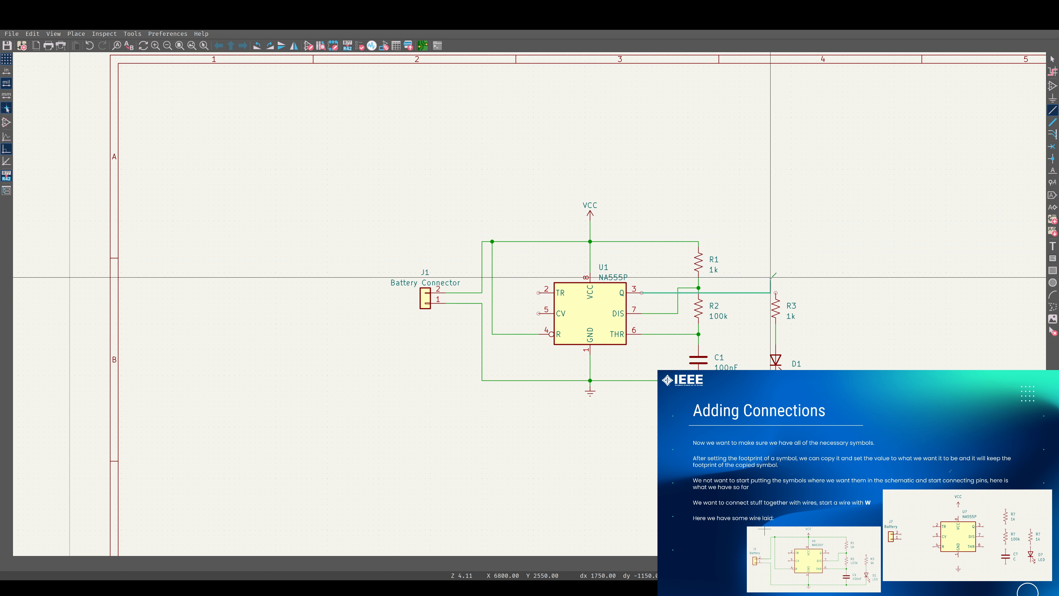
key("Escape")
key("Escape")
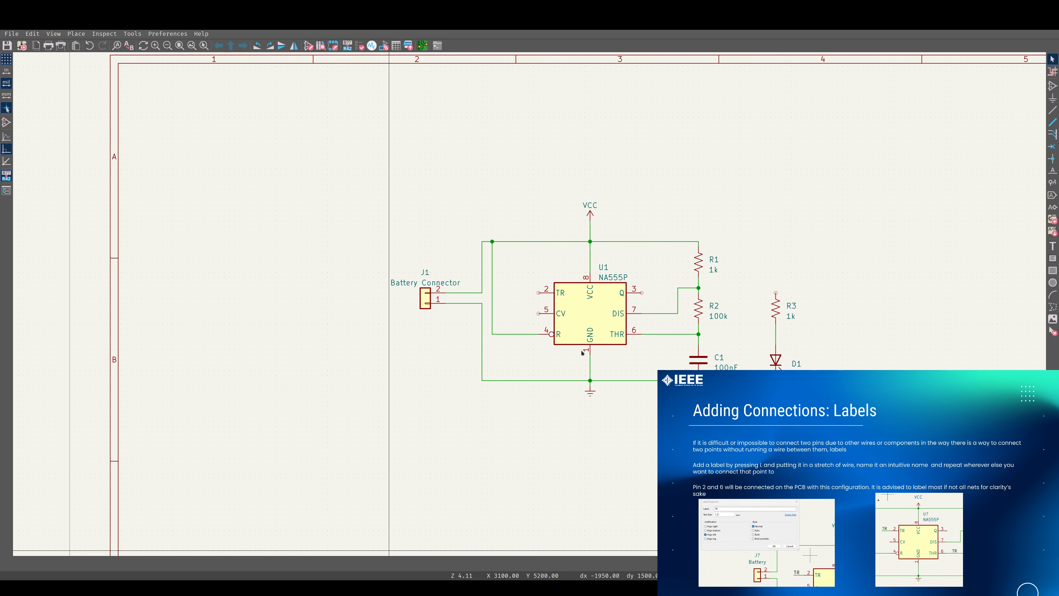
Save the schematic and place a net label THRESH on the wire at U1's THR pin
middle_click_drag(788, 291, 672, 236)
key("l")
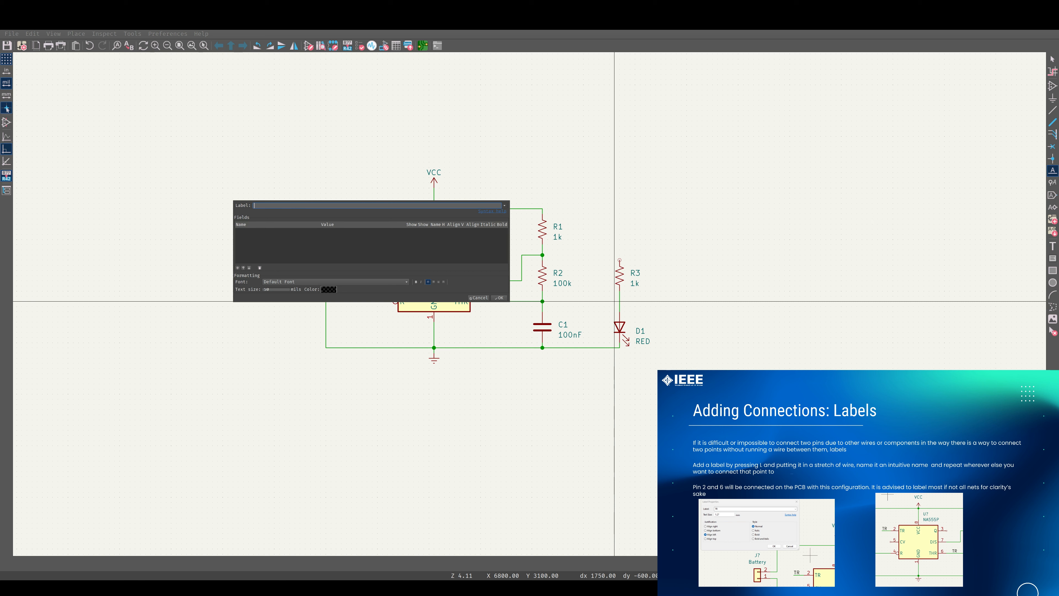
left_click_drag(371, 251, 266, 433, "super")
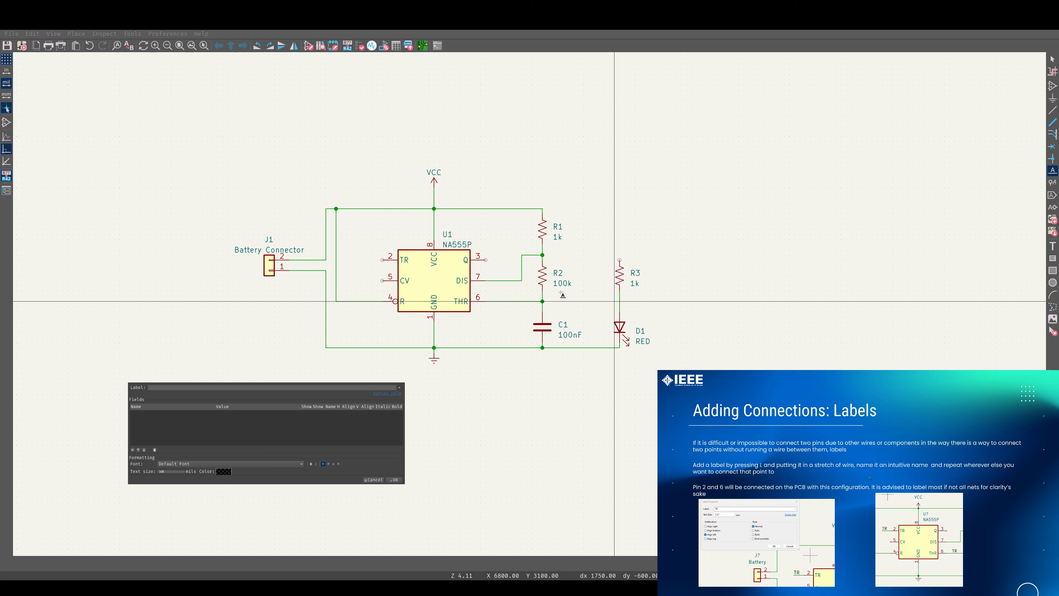
key("ctrl+s")
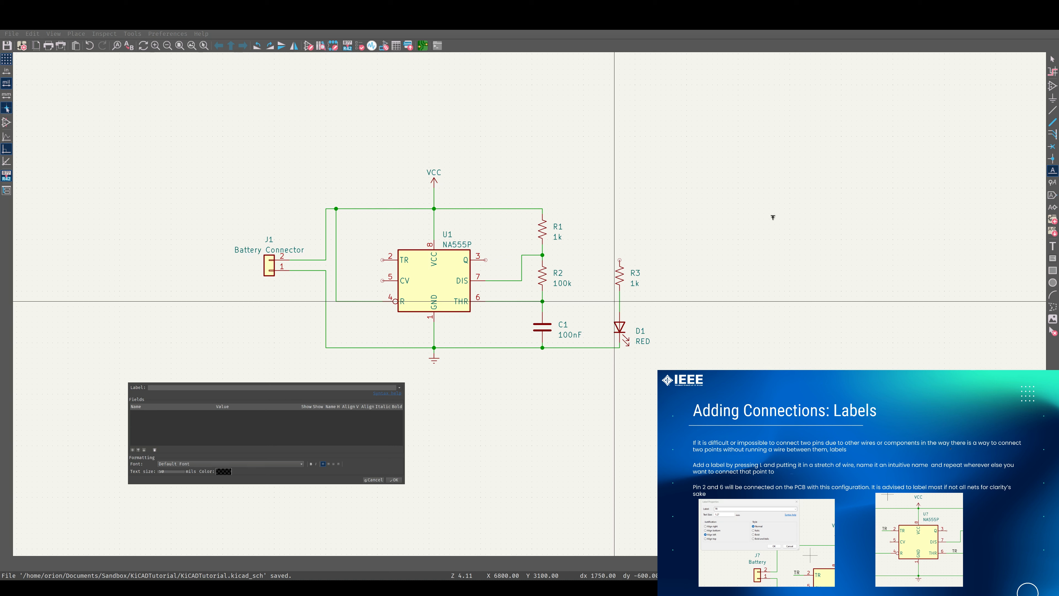
left_click(171, 389)
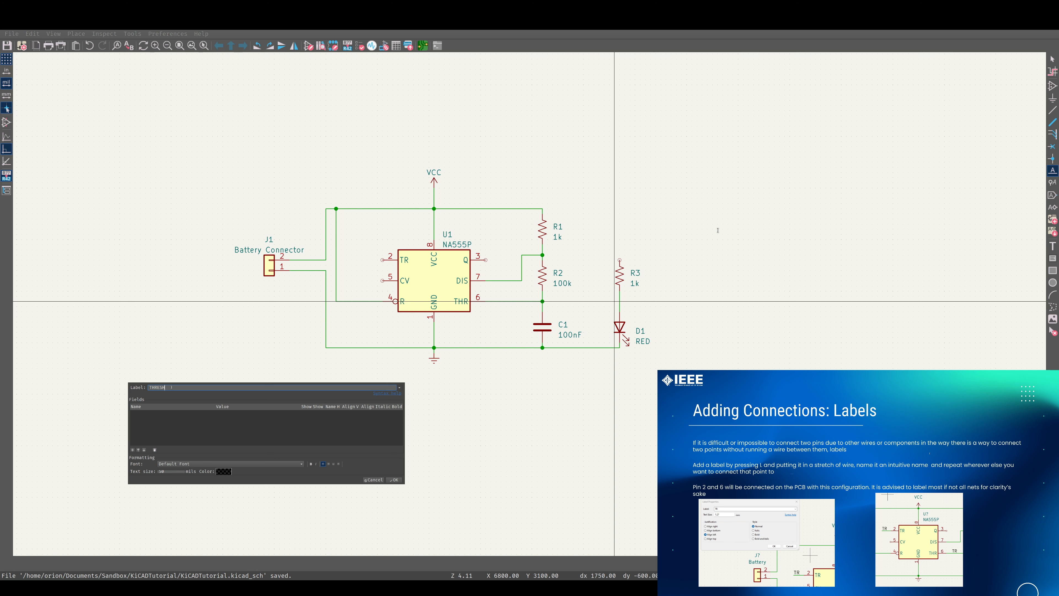
key("Return")
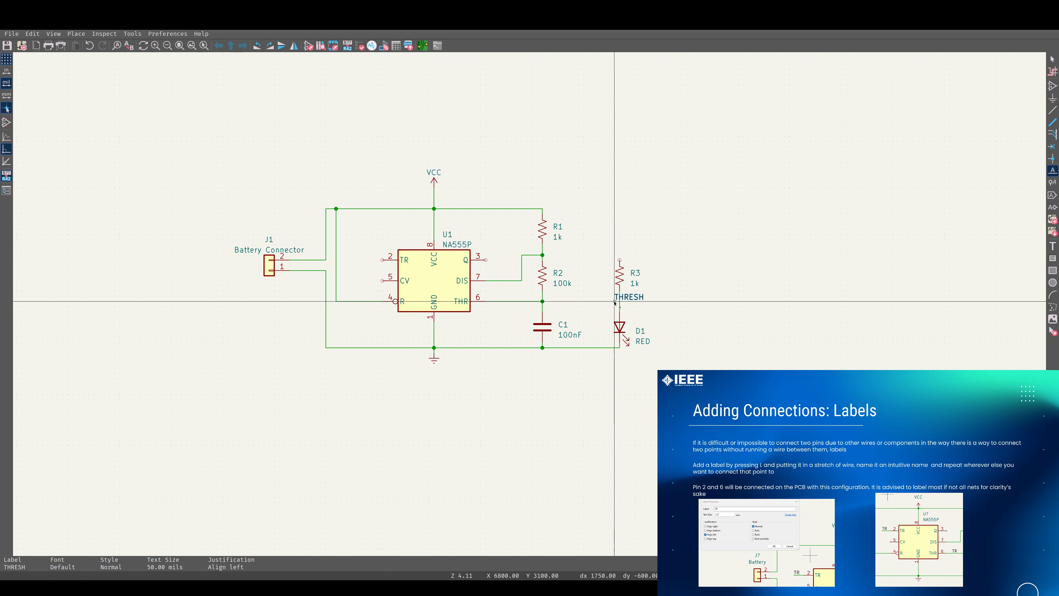
left_click(492, 302)
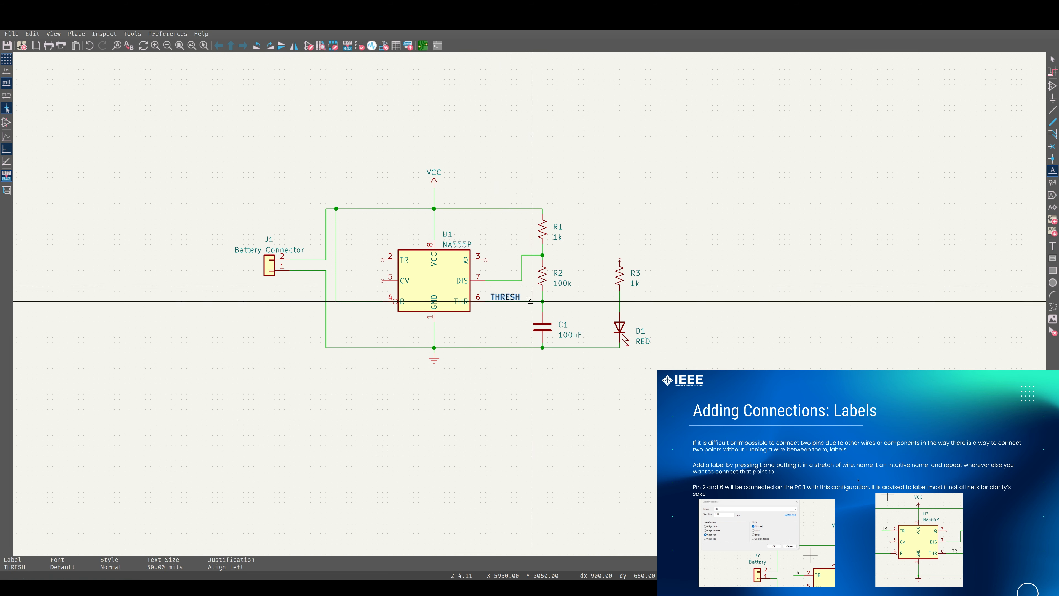
key("Escape")
Duplicate the THRESH label and attach it to a short wire on U1's TR pin 2
left_click(504, 296)
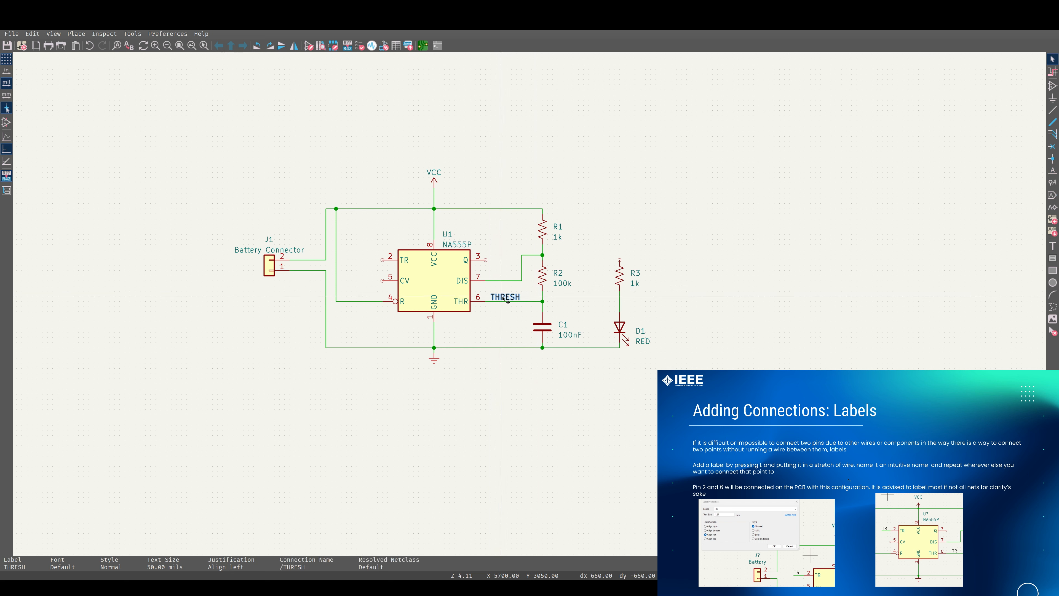
key("ctrl+d")
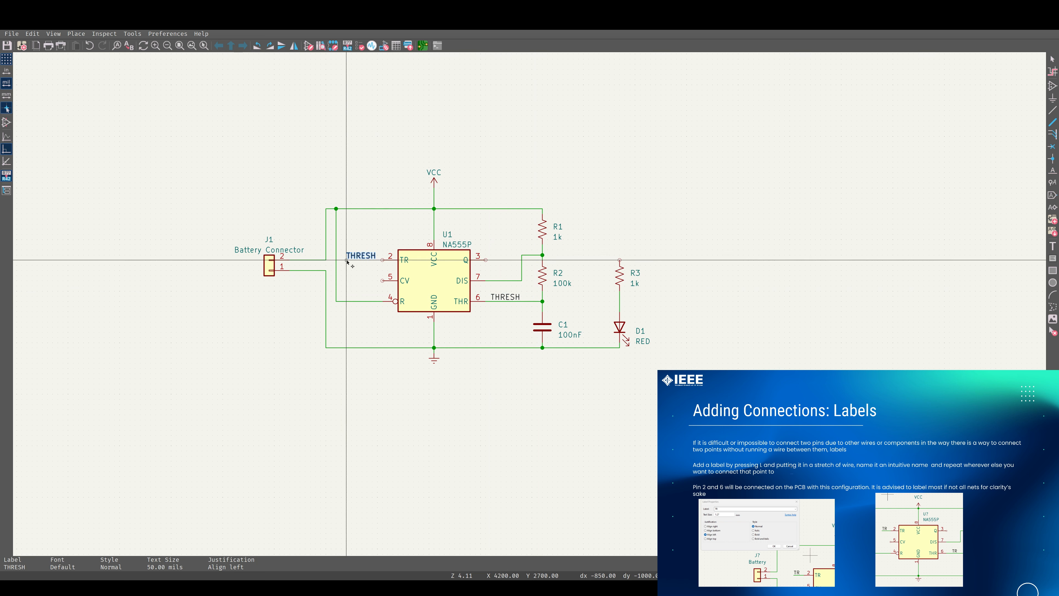
left_click(347, 260)
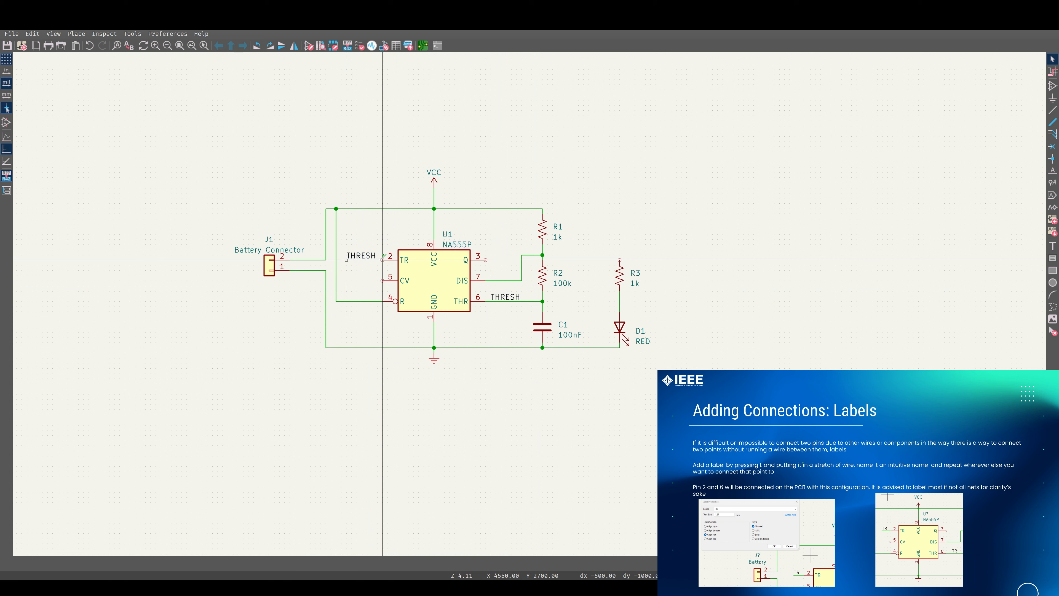
left_click(383, 260)
left_click(346, 260)
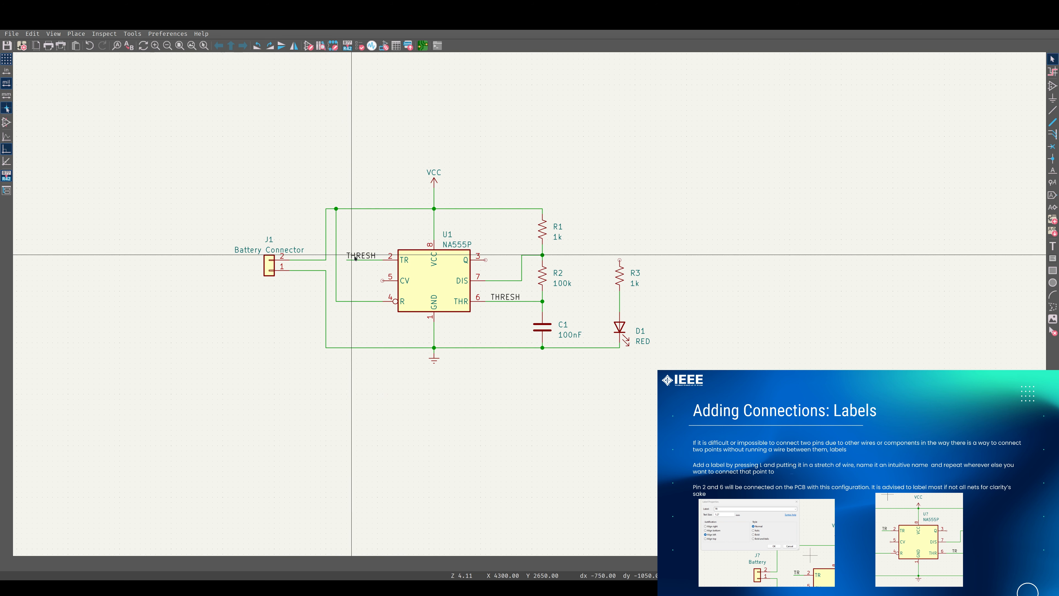
scroll(361, 256, "up", 5)
scroll(531, 307, "down", 3)
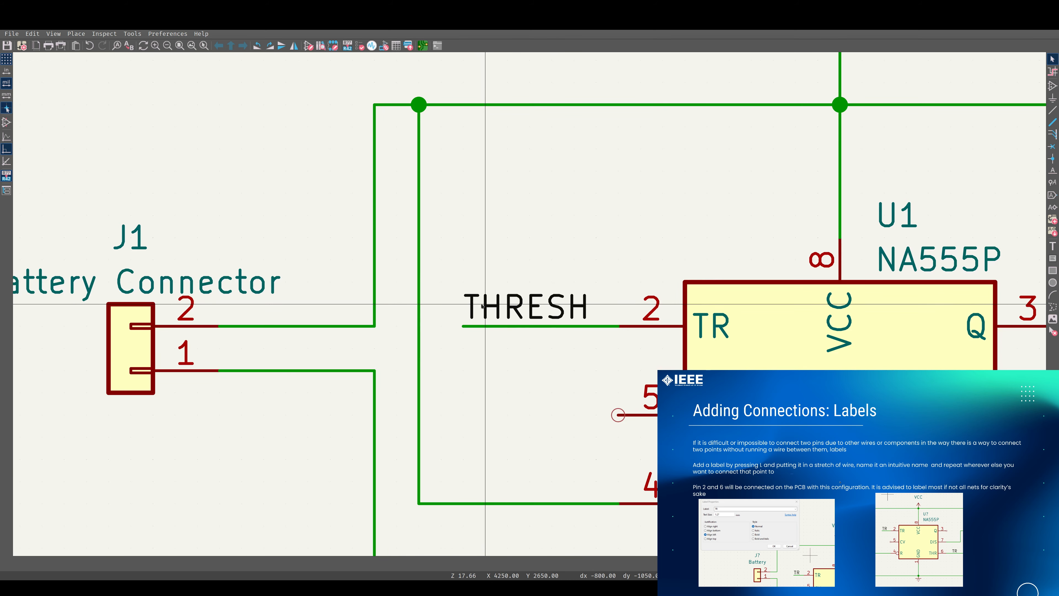
scroll(634, 307, "down", 1)
middle_click_drag(650, 311, 400, 298)
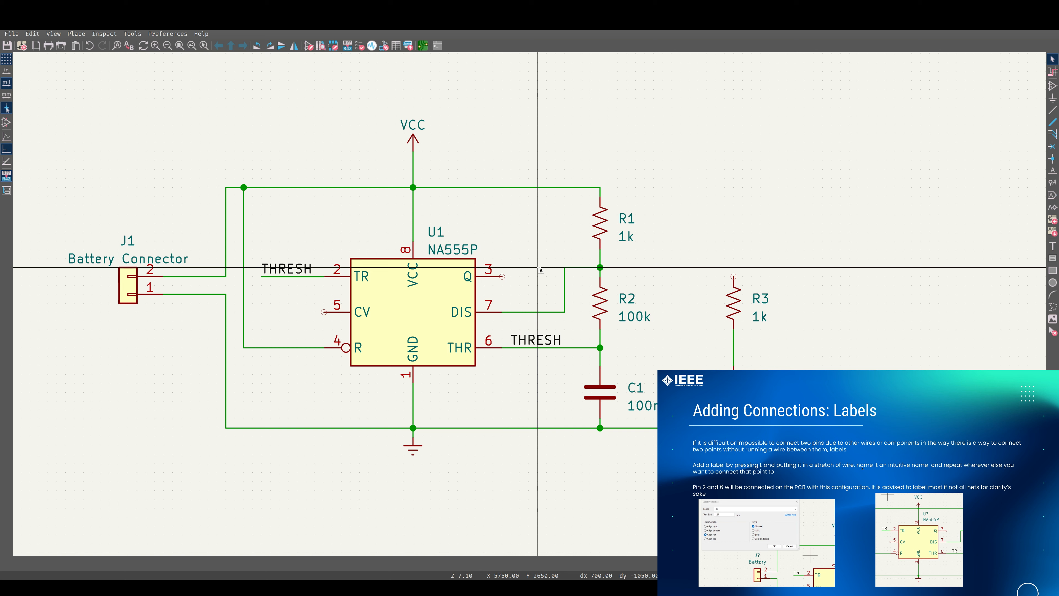
Place a net label OUT at the end of U1's Q pin 3
key("l")
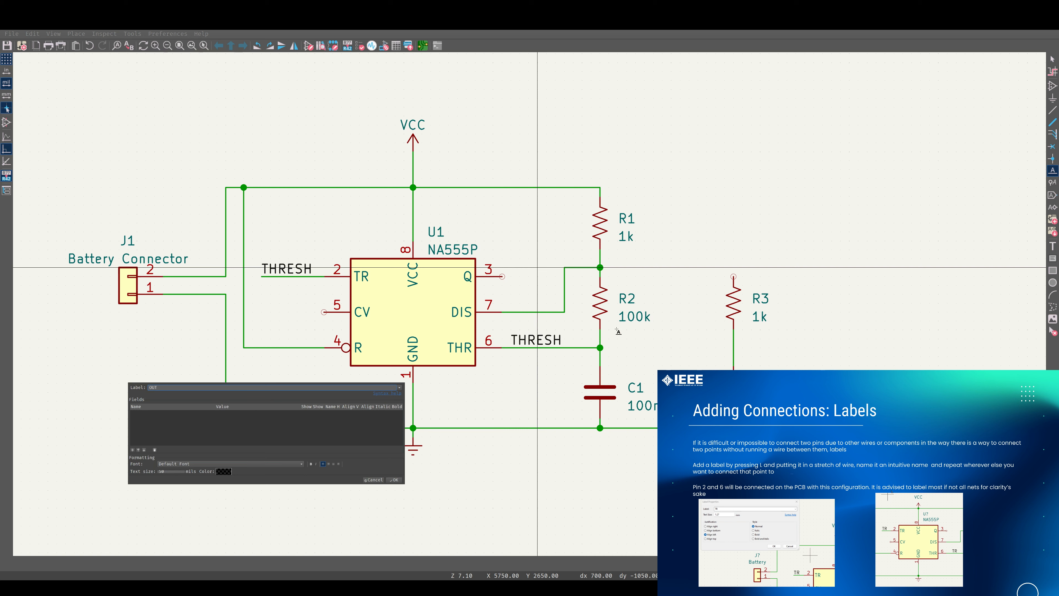
left_click(392, 479)
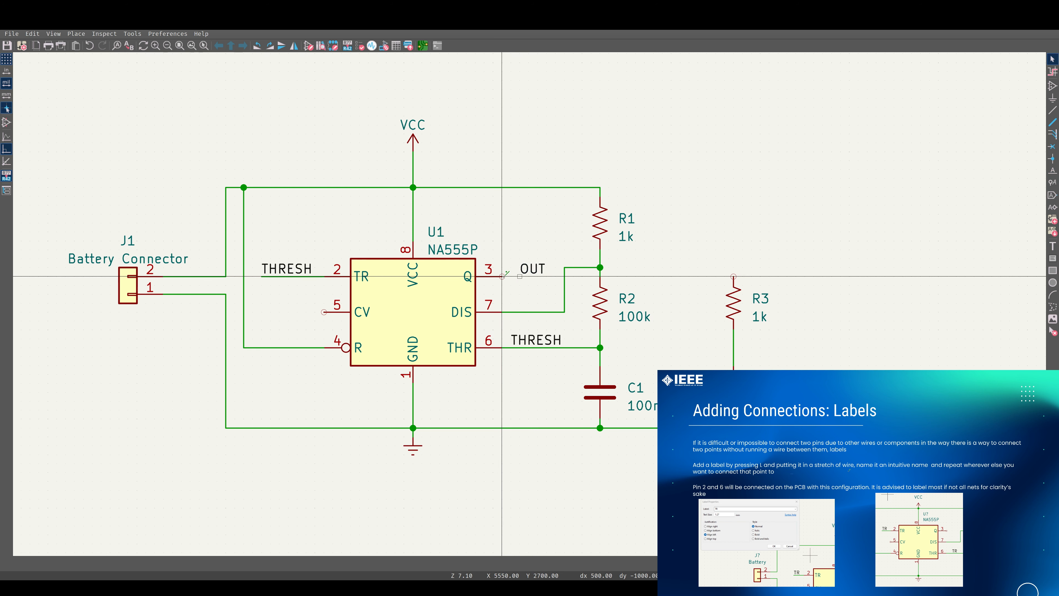
left_click(517, 276)
key("Escape")
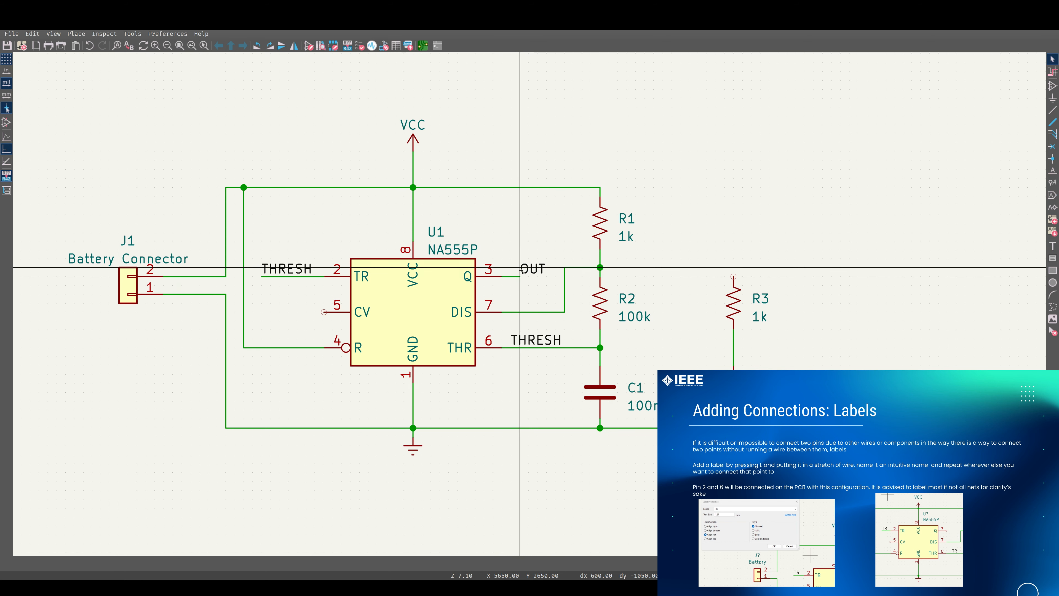
Reposition the OUT label onto a short wire extended from U1's Q pin 3
scroll(520, 268, "up", 3)
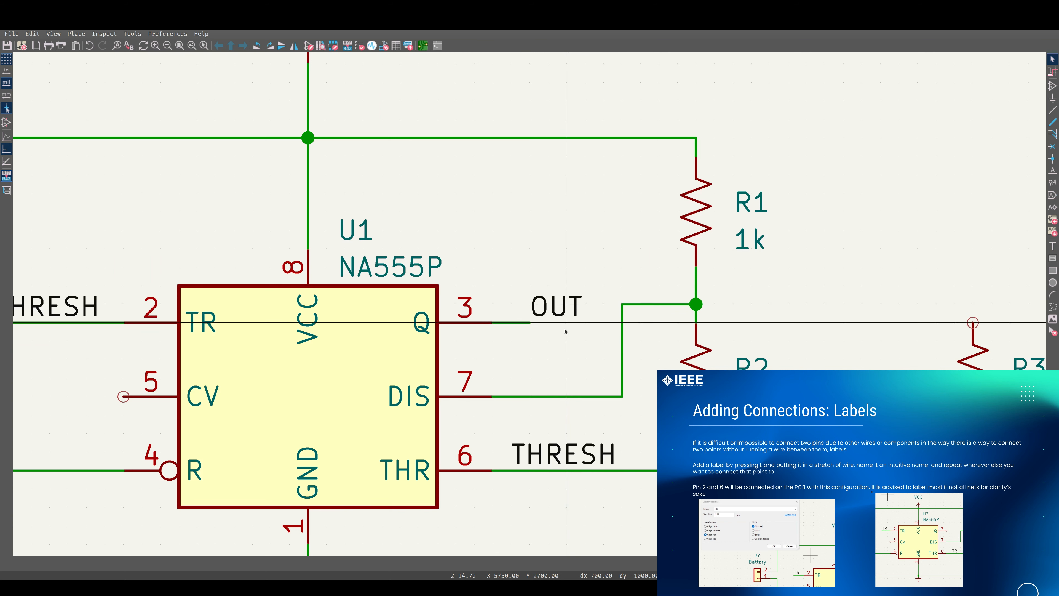
left_click(564, 311)
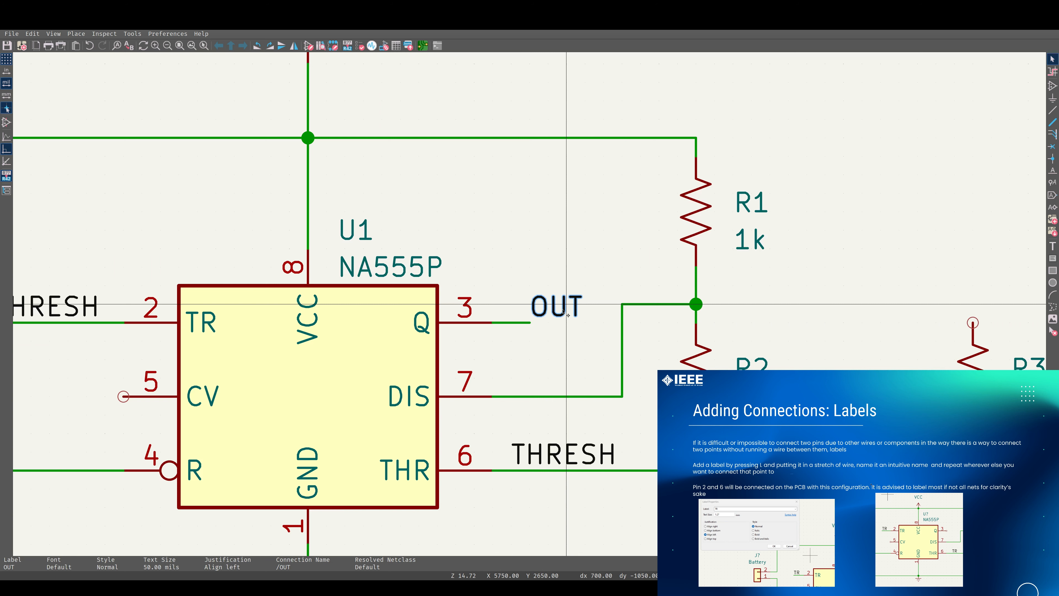
left_click_drag(508, 308, 584, 324)
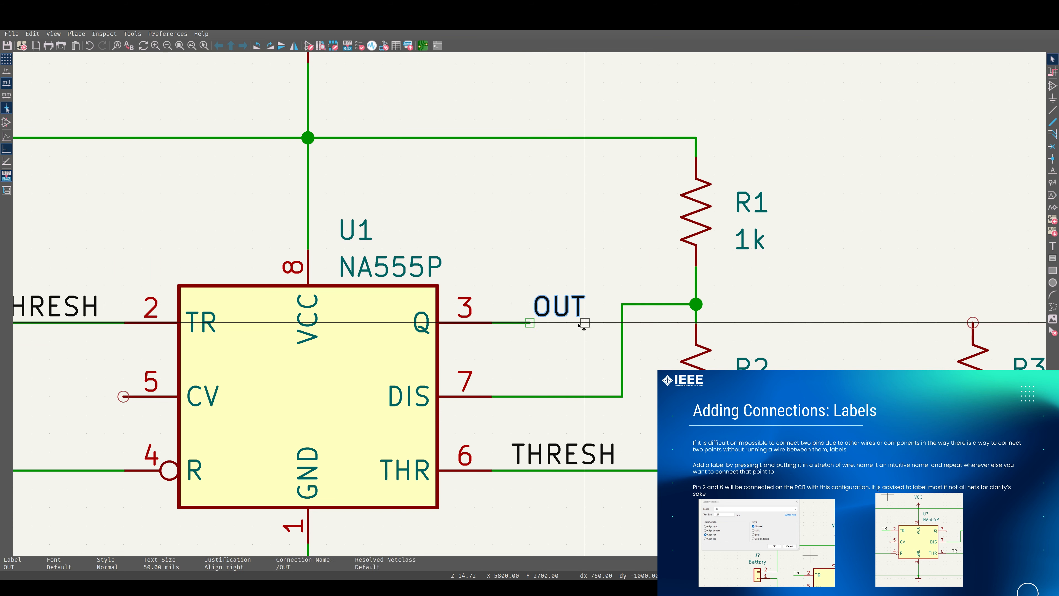
left_click(541, 331)
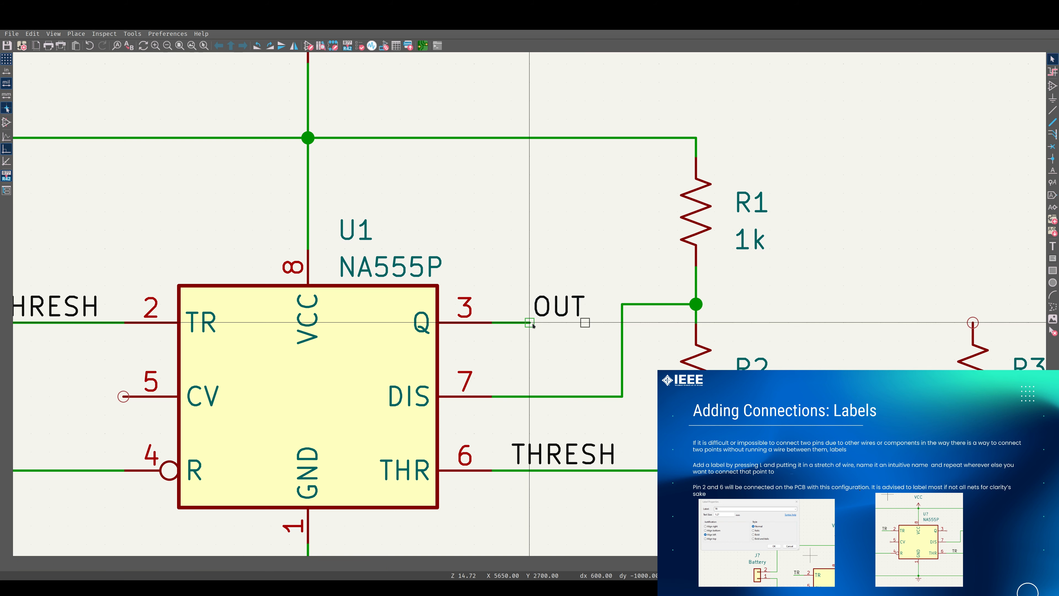
left_click(534, 322)
left_click(529, 323)
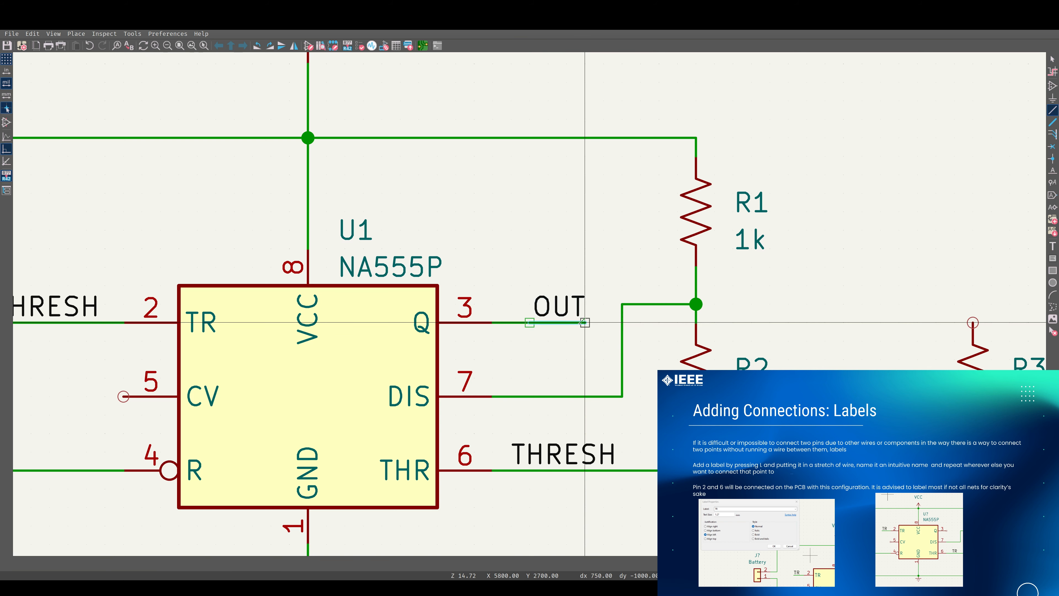
scroll(586, 317, "down", 2)
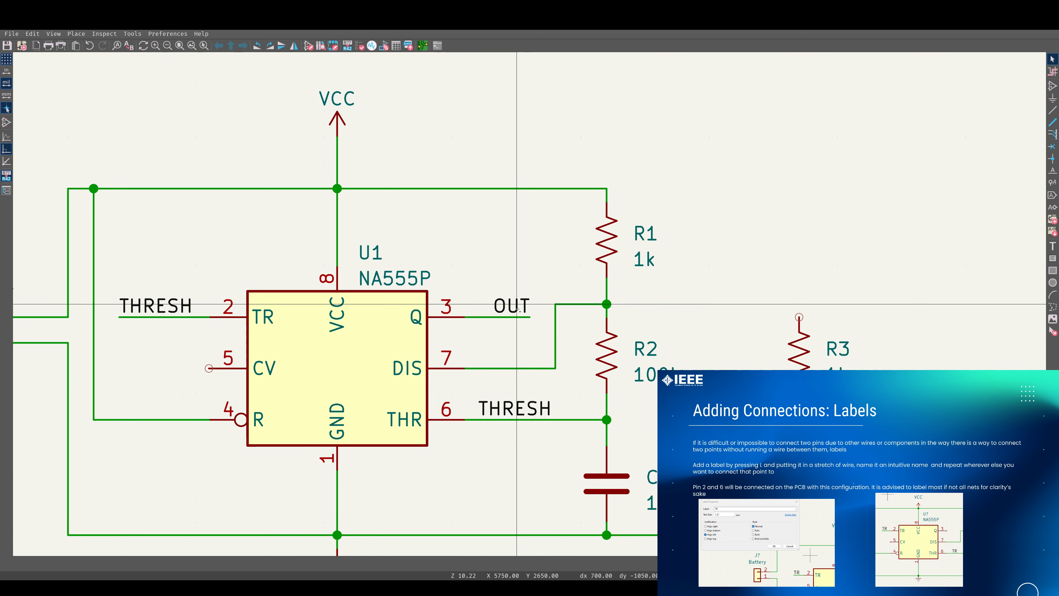
scroll(517, 308, "up", 3)
scroll(517, 303, "down", 3)
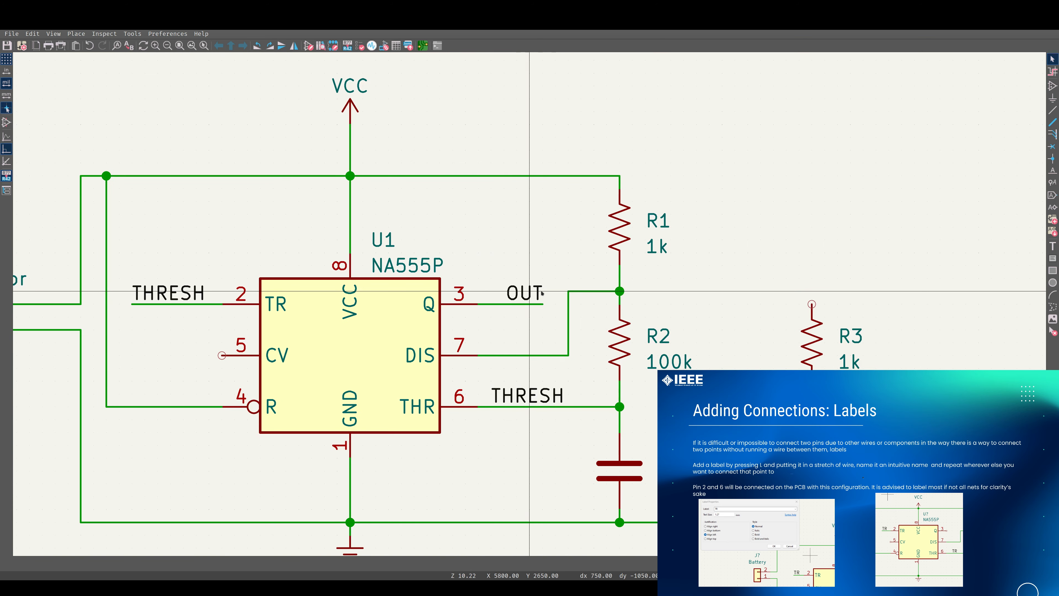
left_click(526, 294)
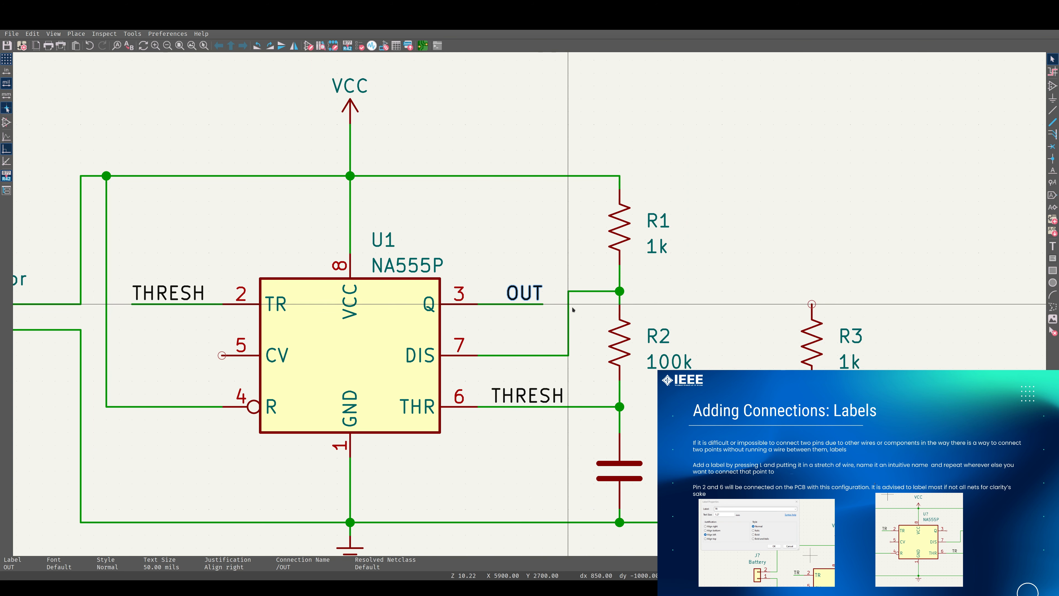
middle_click_drag(512, 350, 559, 334)
middle_click_drag(480, 367, 584, 343)
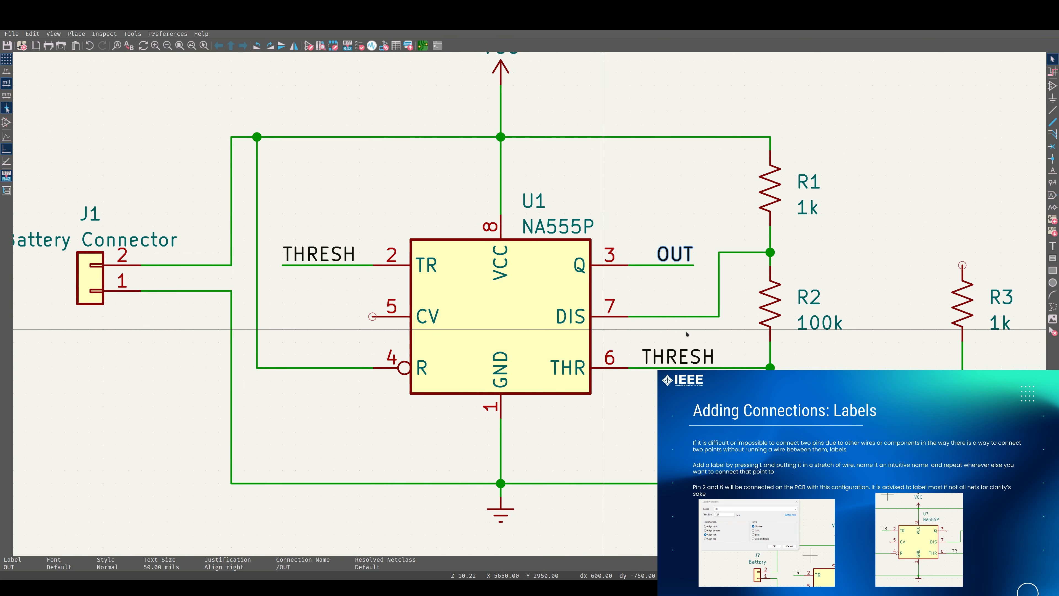
middle_click_drag(738, 325, 469, 330)
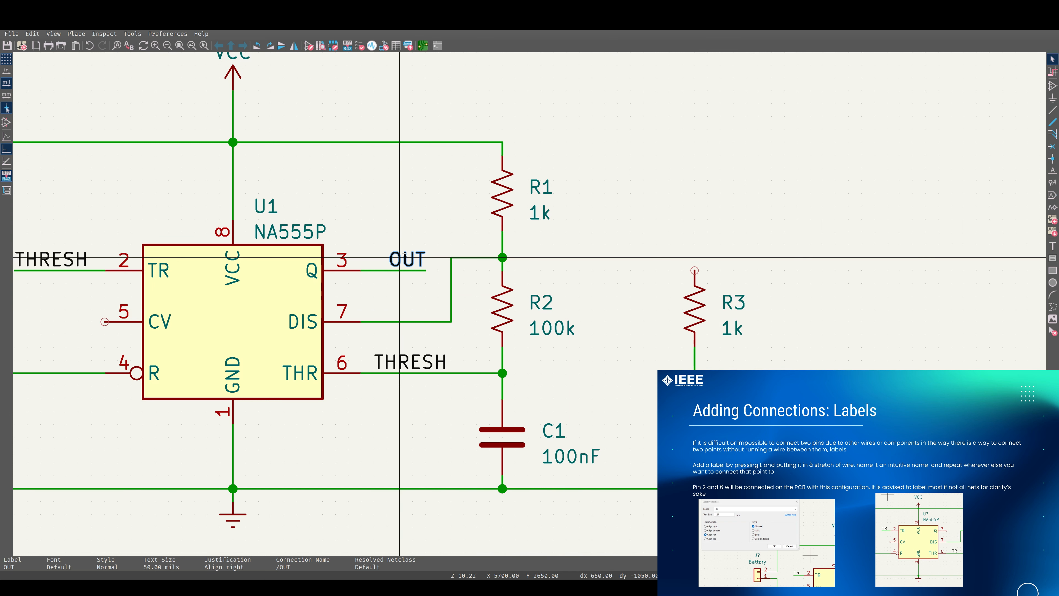
Duplicate the OUT label, place it above R3 and wire it to R3's top pin
key("ctrl+d")
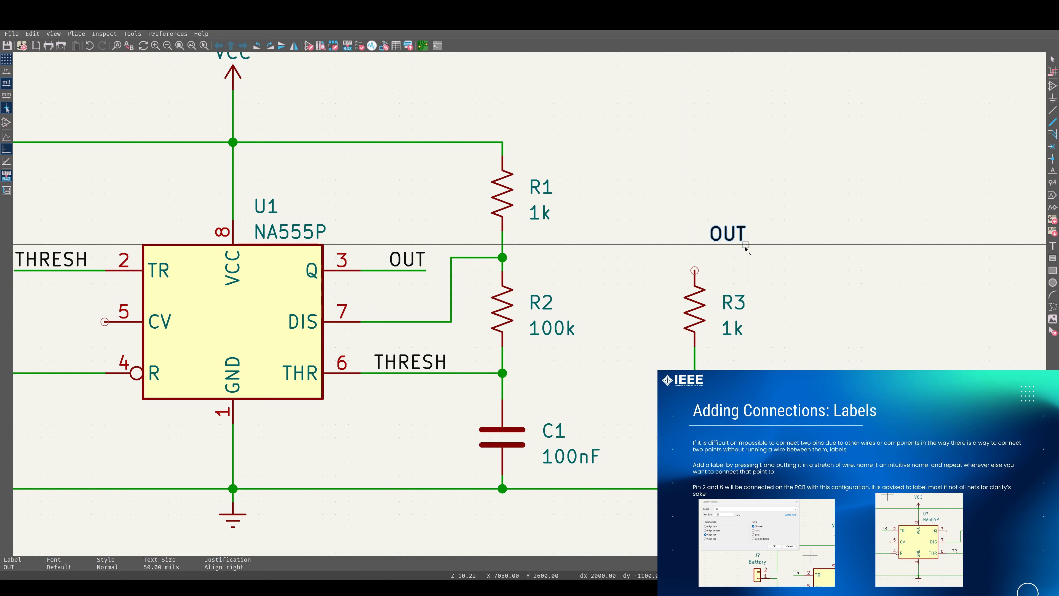
left_click(746, 250)
key("w")
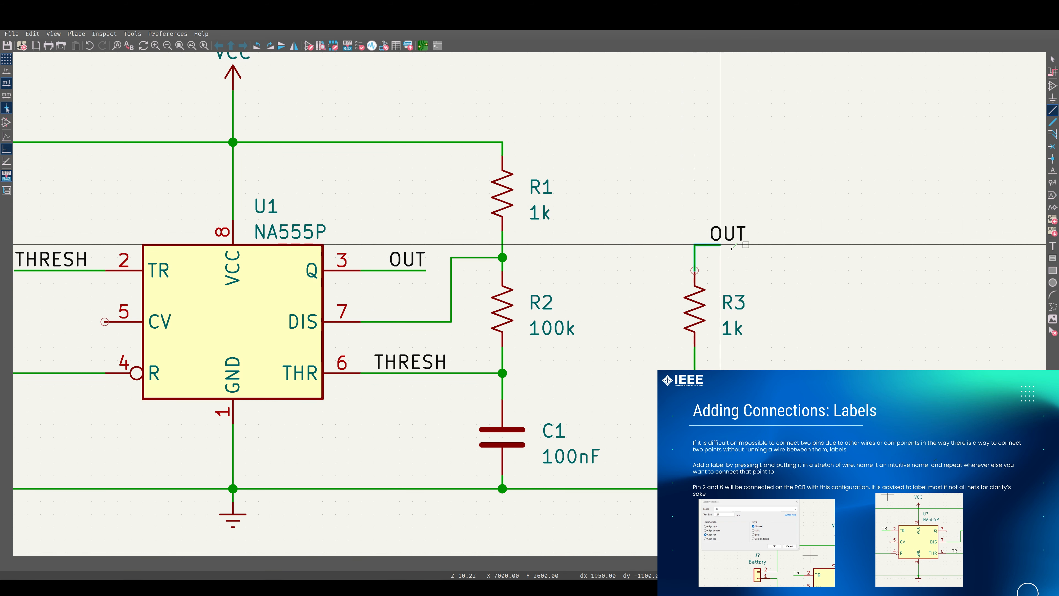
double_click(758, 246)
key("Escape")
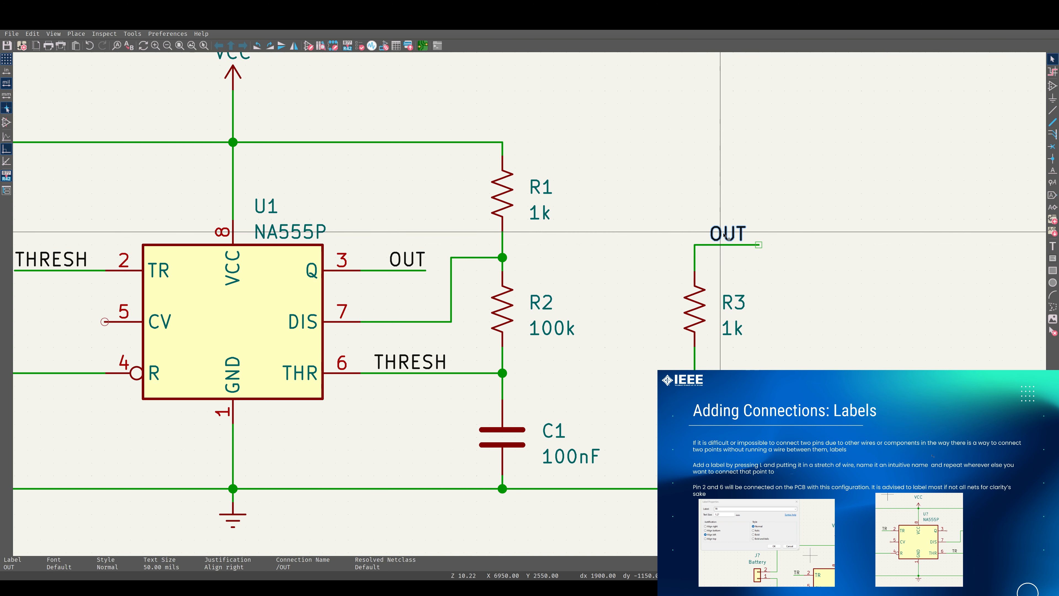
left_click_drag(747, 244, 757, 245)
left_click(796, 247)
scroll(735, 245, "up", 1, "shift")
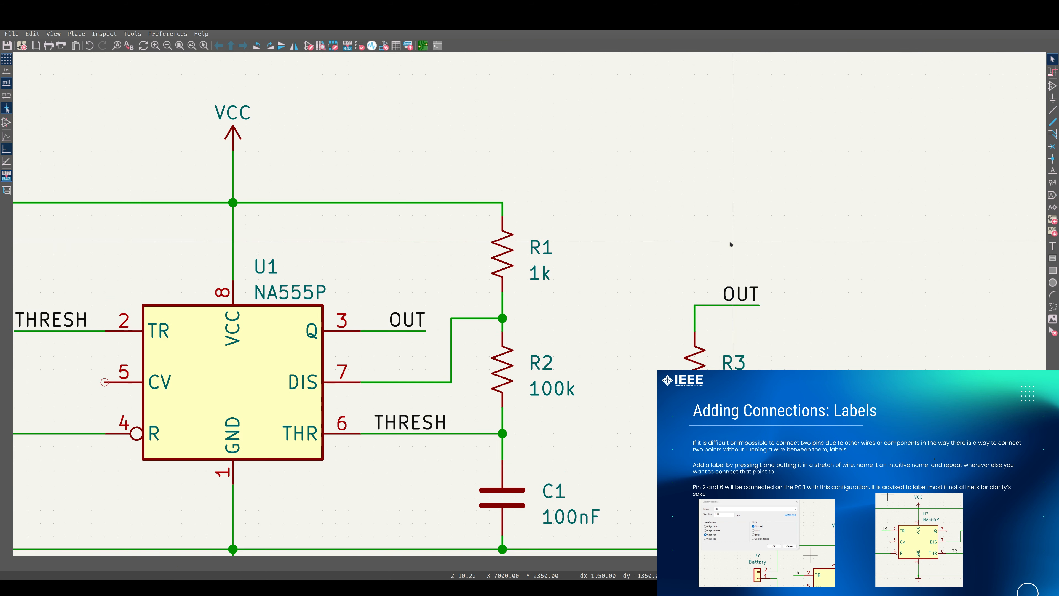
scroll(572, 332, "down", 1, "shift")
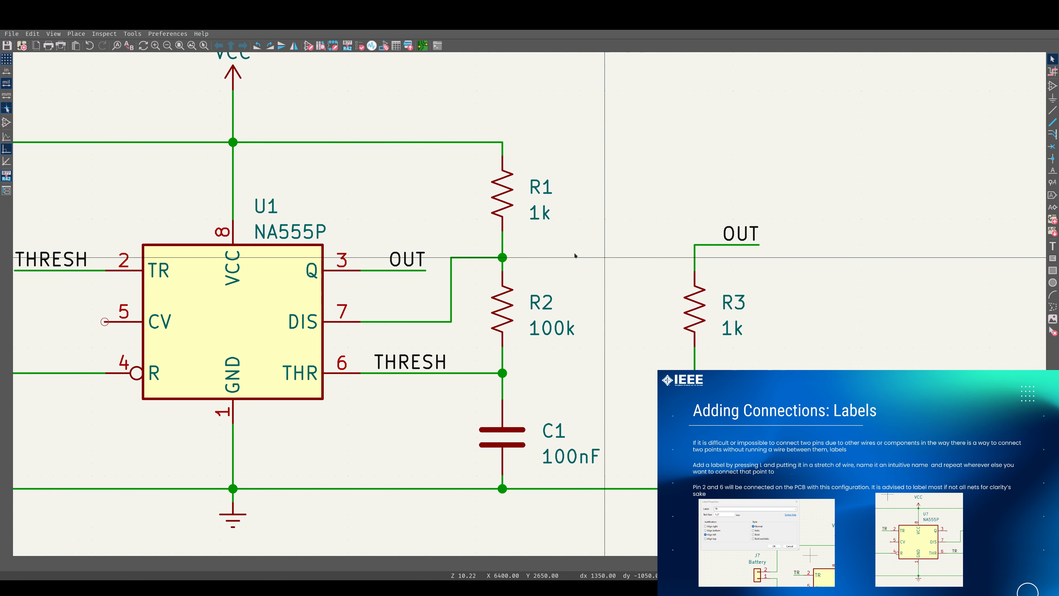
Place a net label DIS on the wire at U1's DIS pin 7
scroll(493, 315, "down", 2)
middle_click_drag(492, 315, 662, 266)
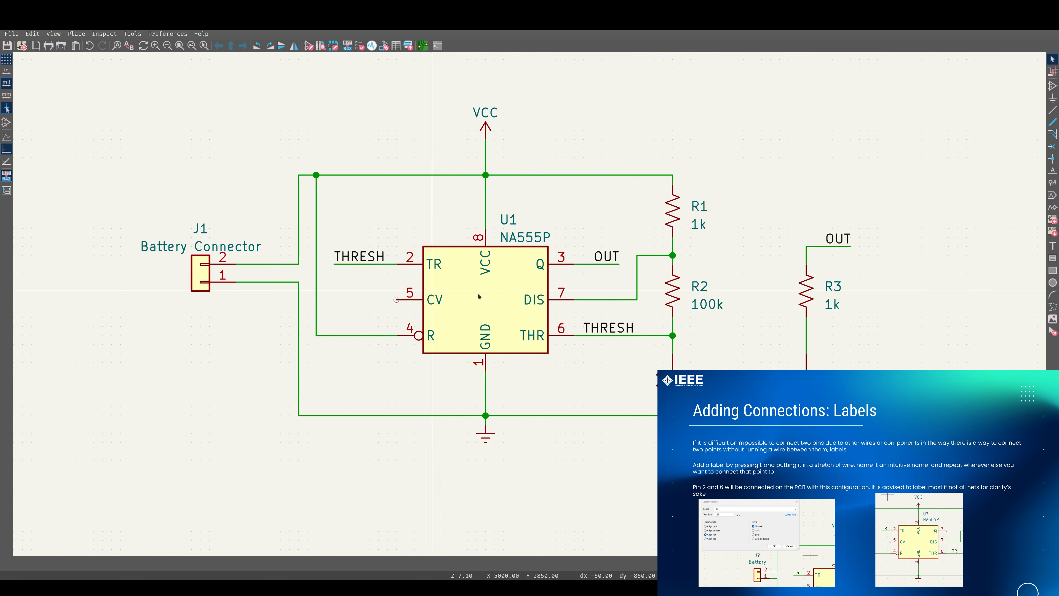
middle_click_drag(606, 286, 471, 273)
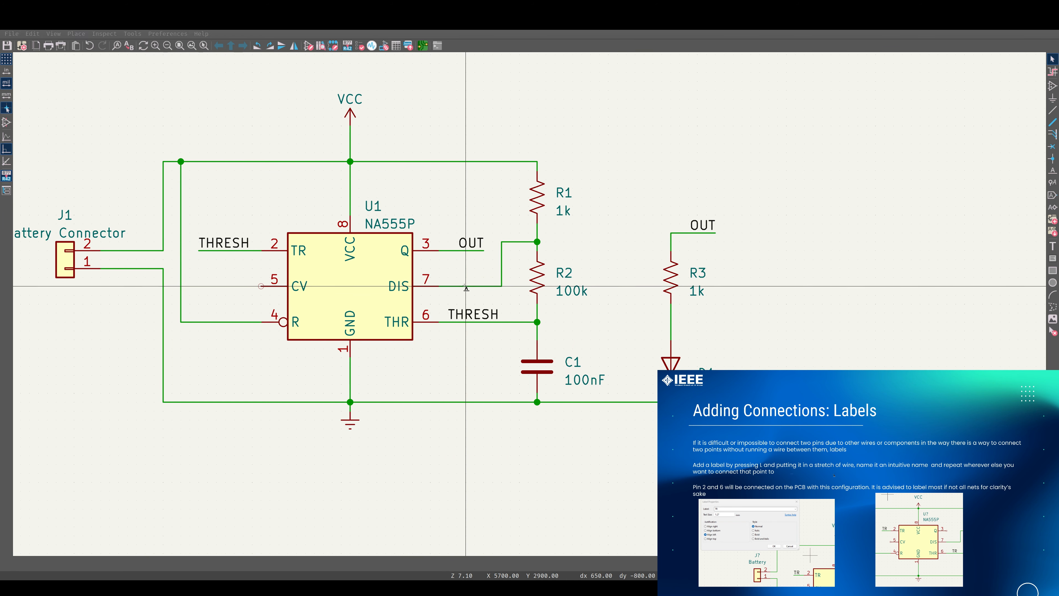
key("l")
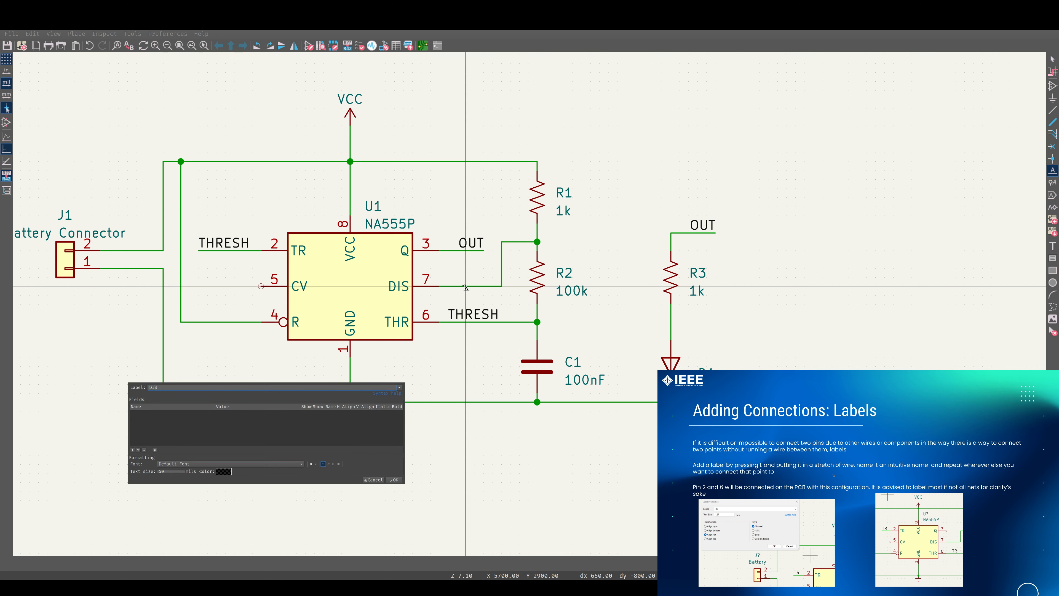
key("Return")
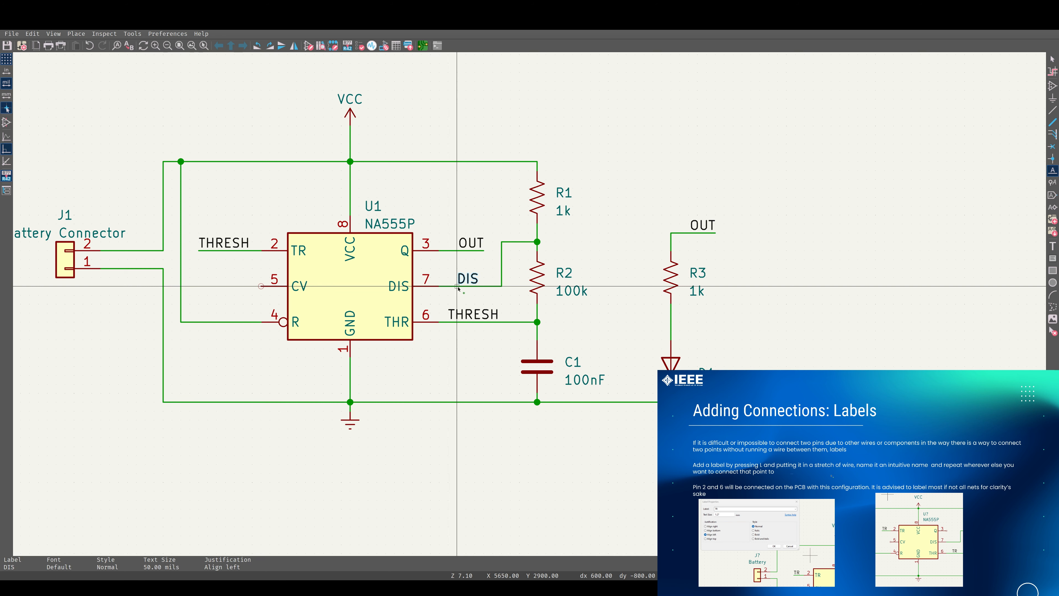
left_click(484, 286)
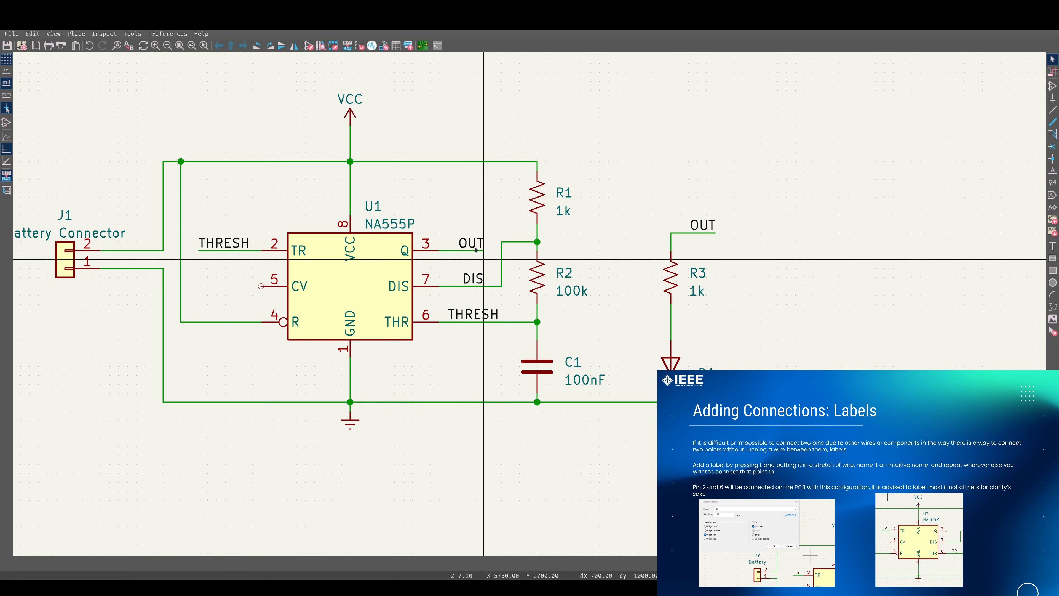
key("Escape")
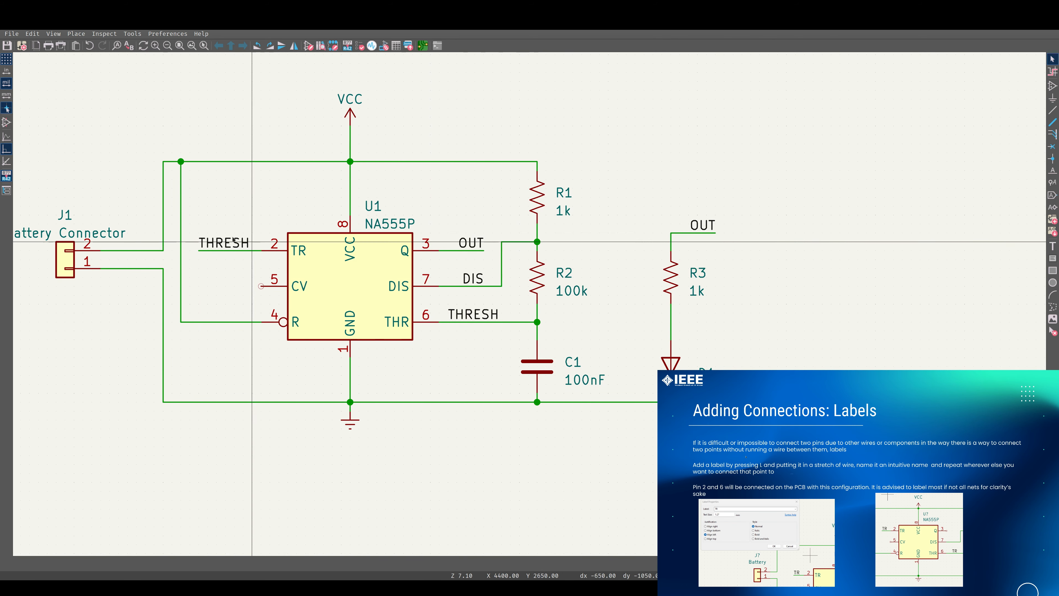
Add a no-connect marker to U1's unused CV pin 5
scroll(413, 250, "down", 2)
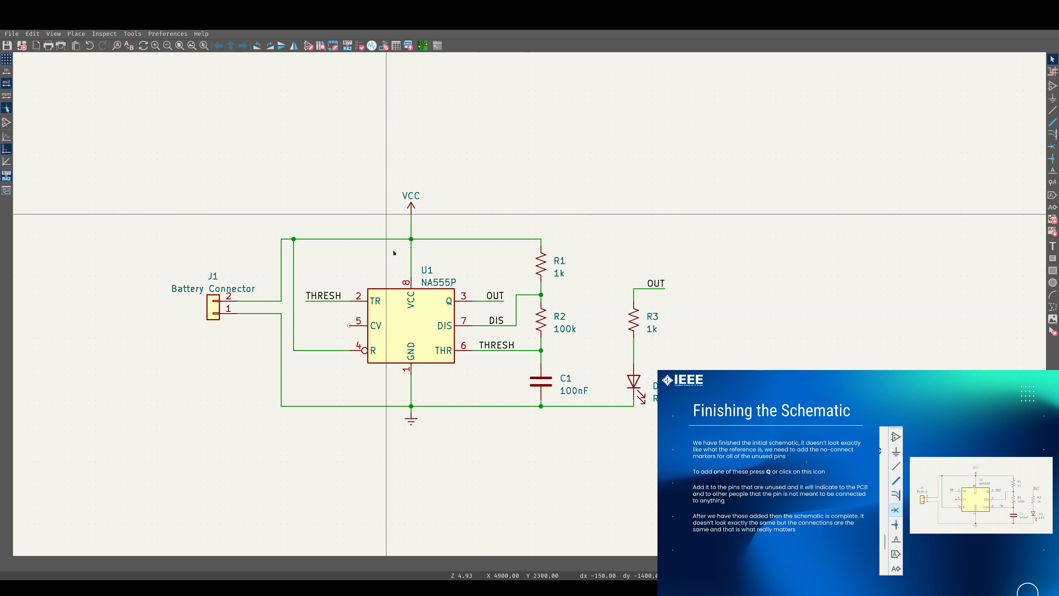
left_click(1052, 146)
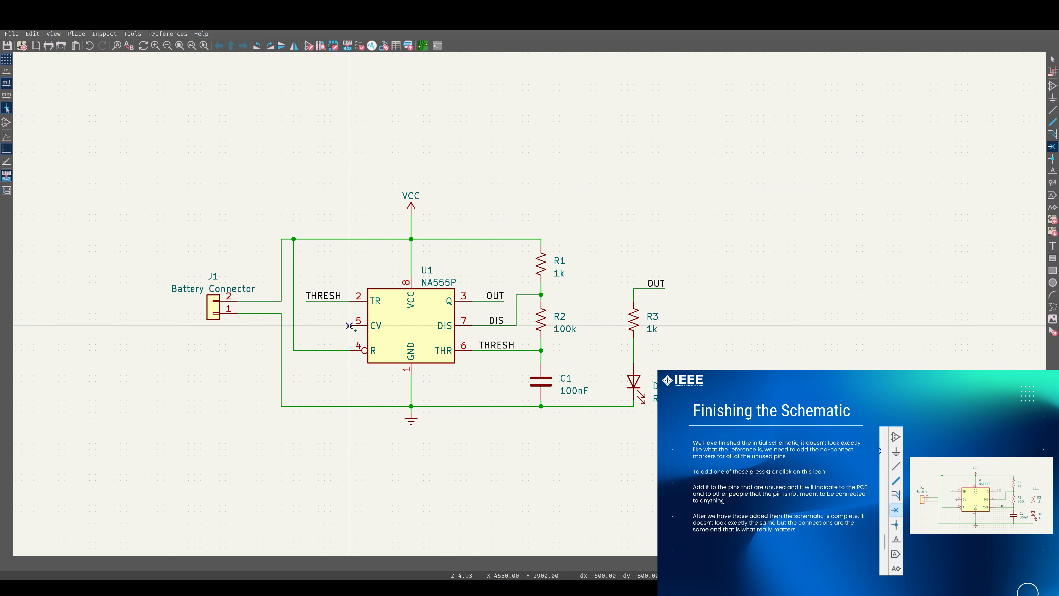
left_click(362, 324)
key("Escape")
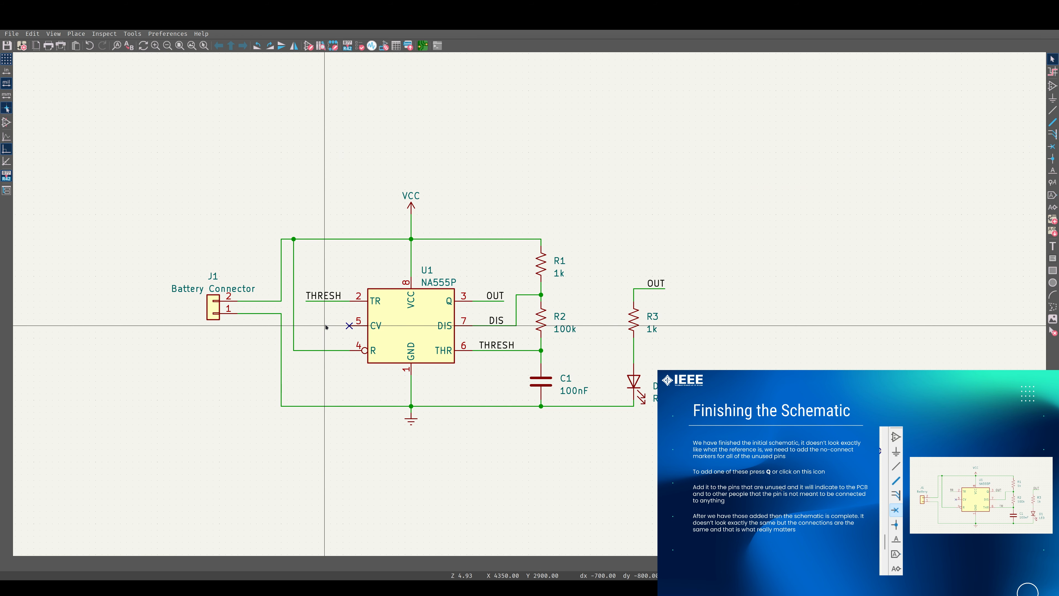
key("q")
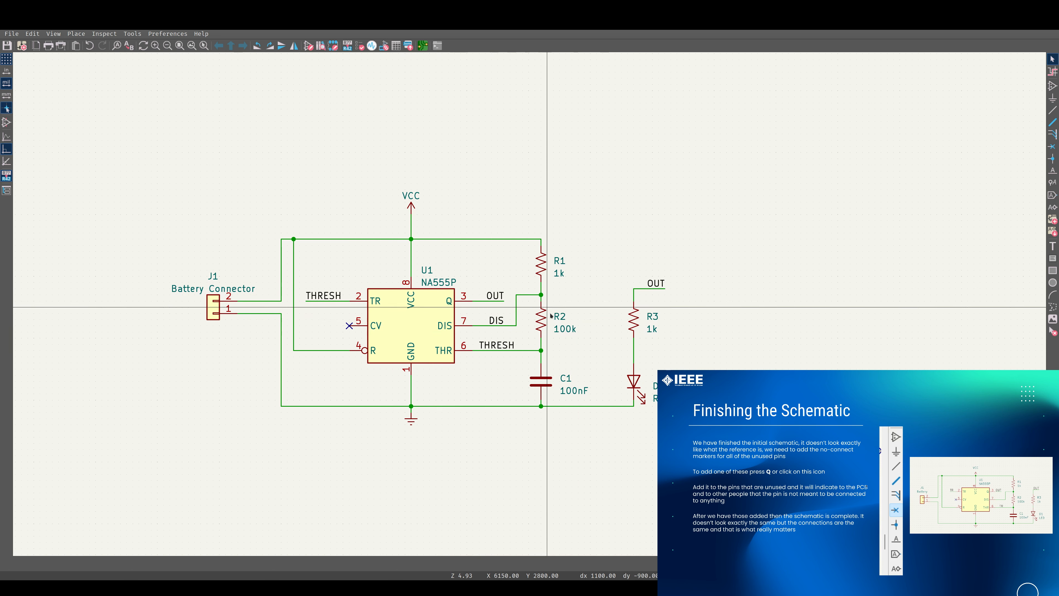
Select the whole circuit and move it toward the centre of the sheet
scroll(436, 321, "down", 2, "shift")
scroll(436, 321, "up", 2, "shift")
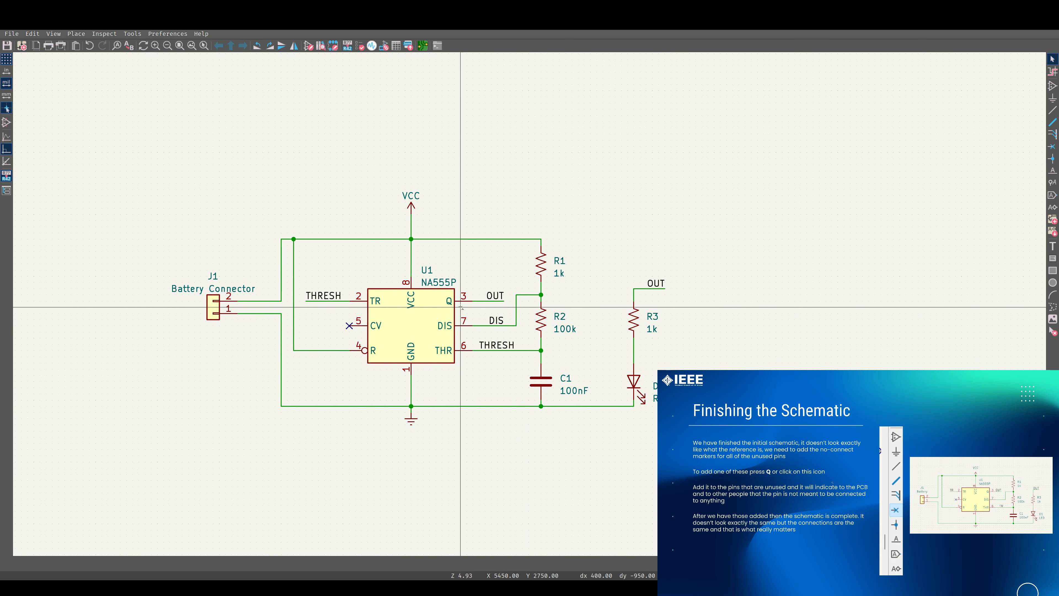
scroll(461, 308, "down", 4)
scroll(529, 304, "up", 2)
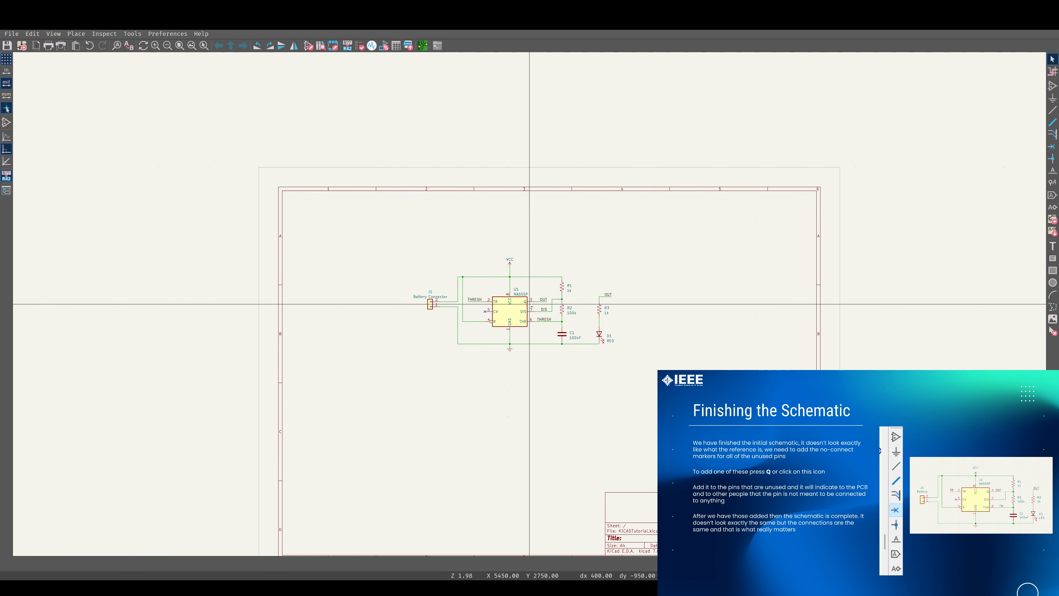
scroll(529, 305, "down", 1)
left_click_drag(376, 240, 670, 356)
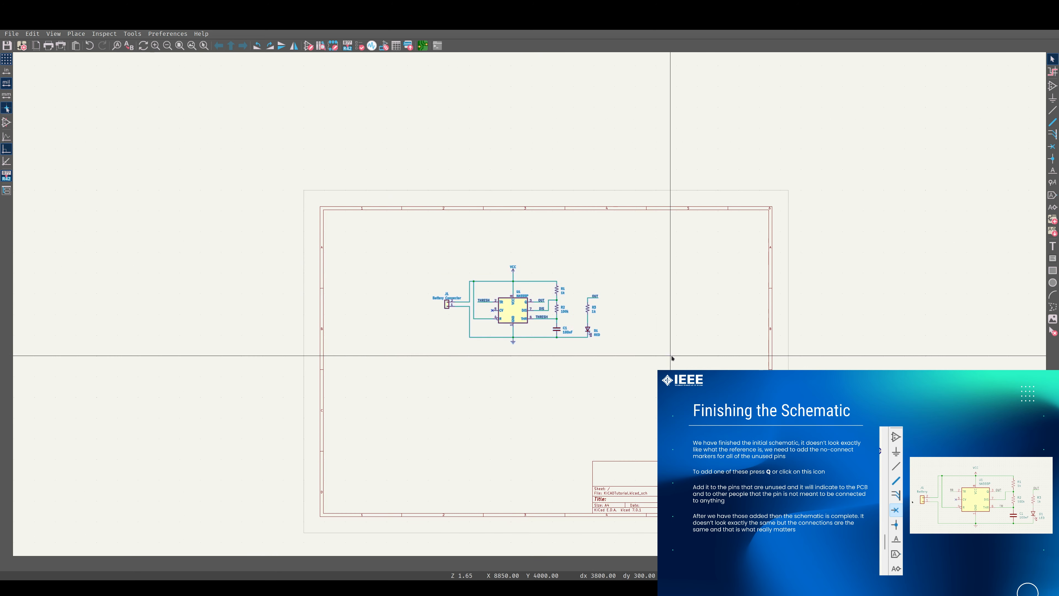
key("m")
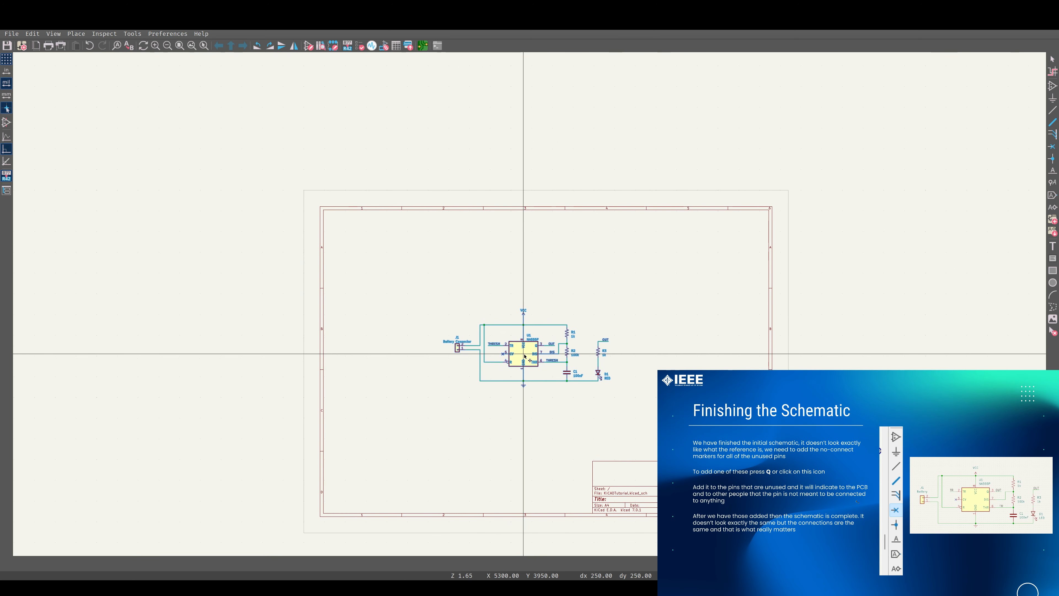
left_click(544, 355)
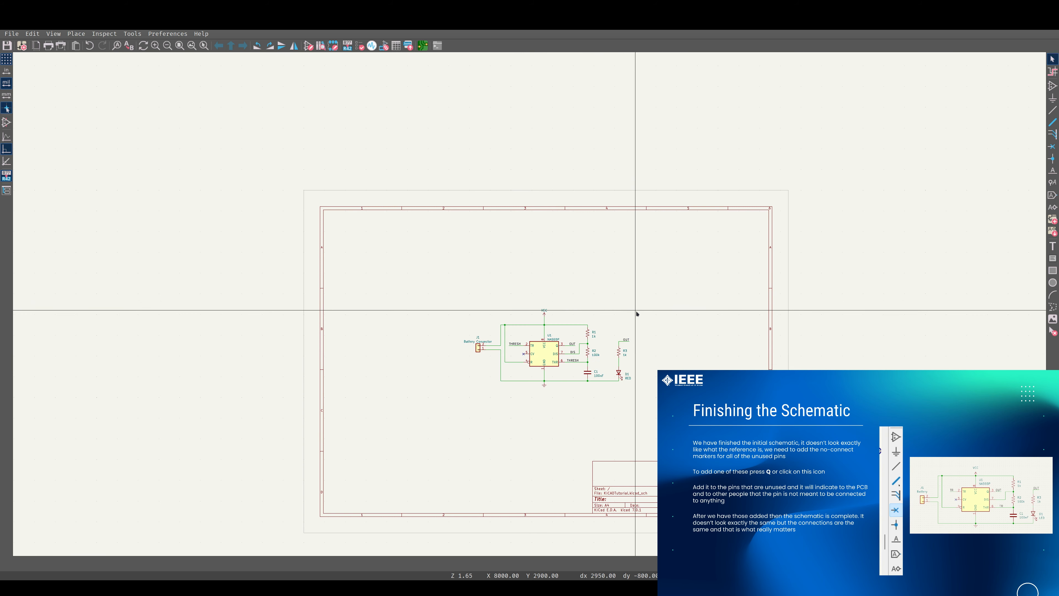
scroll(586, 455, "up", 2)
middle_click_drag(547, 279, 590, 367)
scroll(516, 277, "down", 3)
scroll(532, 319, "up", 6)
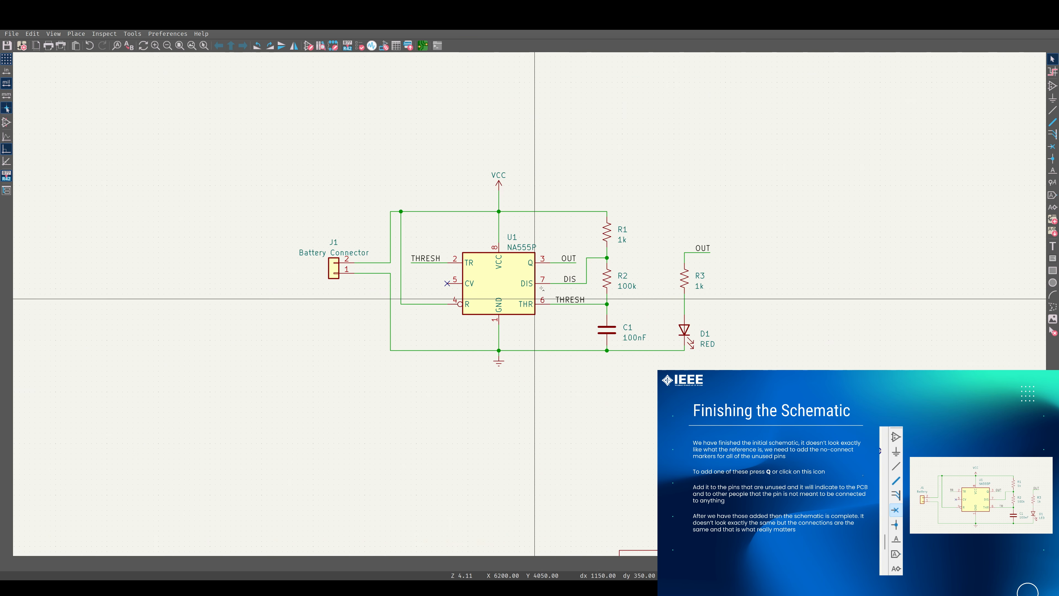
middle_click_drag(537, 300, 503, 323)
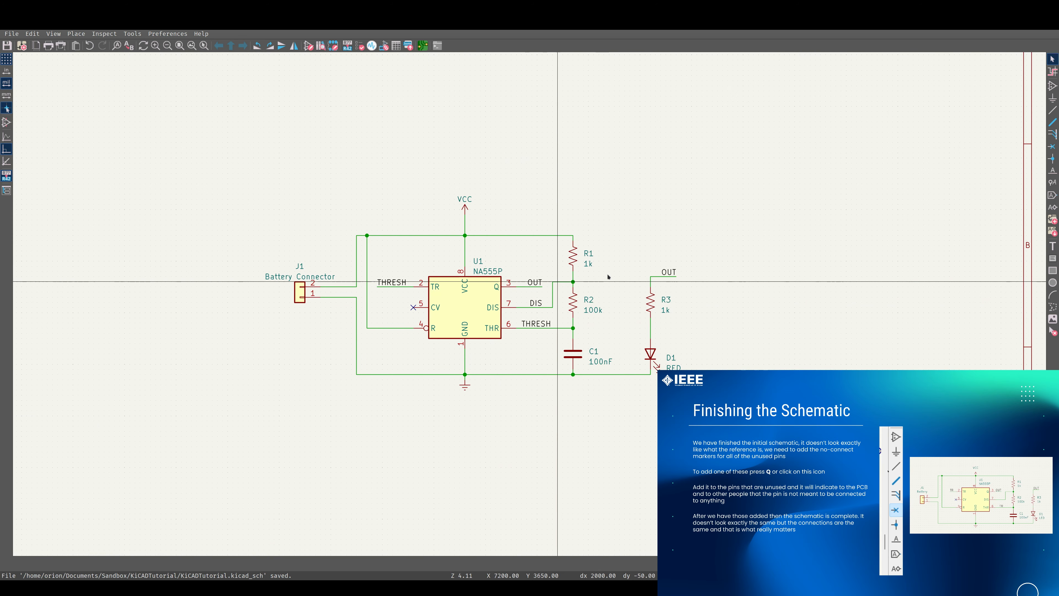
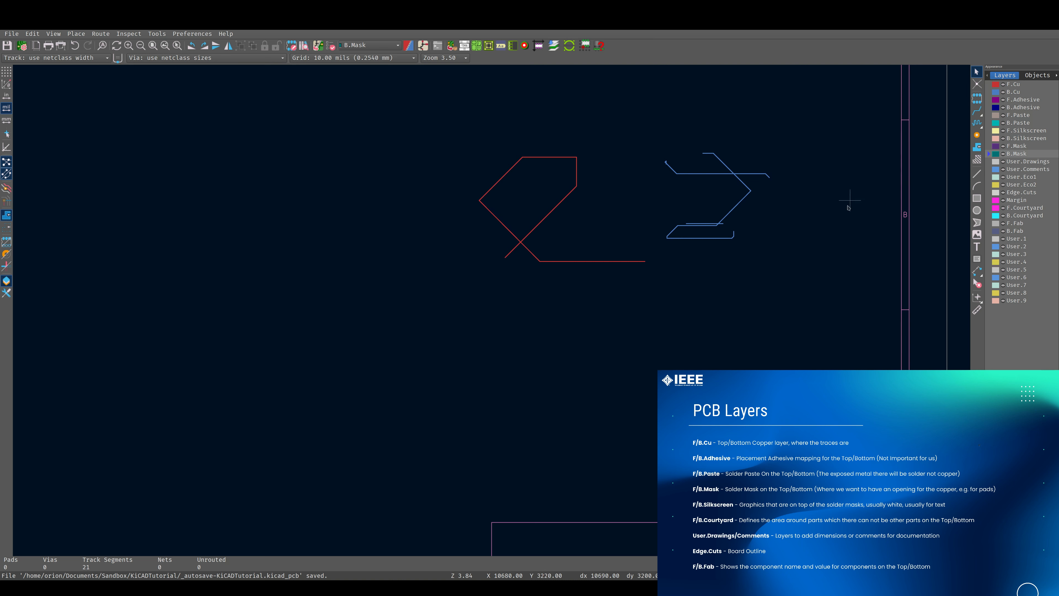
Draw a closed four-sided board outline on the Edge.Cuts layer around the existing test lines
left_click(990, 192)
left_click(977, 174)
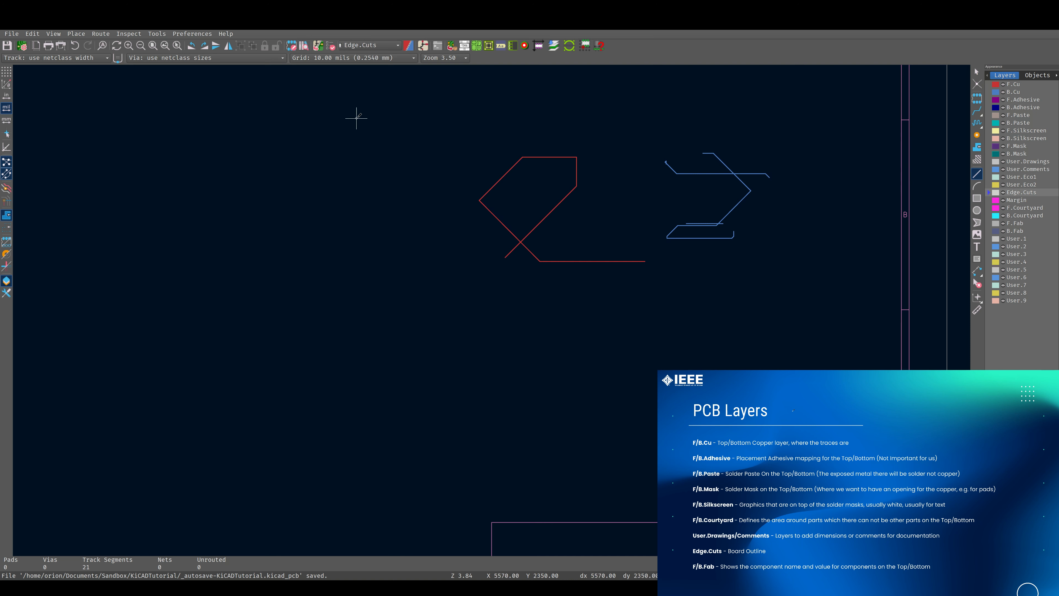
left_click(357, 119)
left_click(848, 121)
left_click(814, 346)
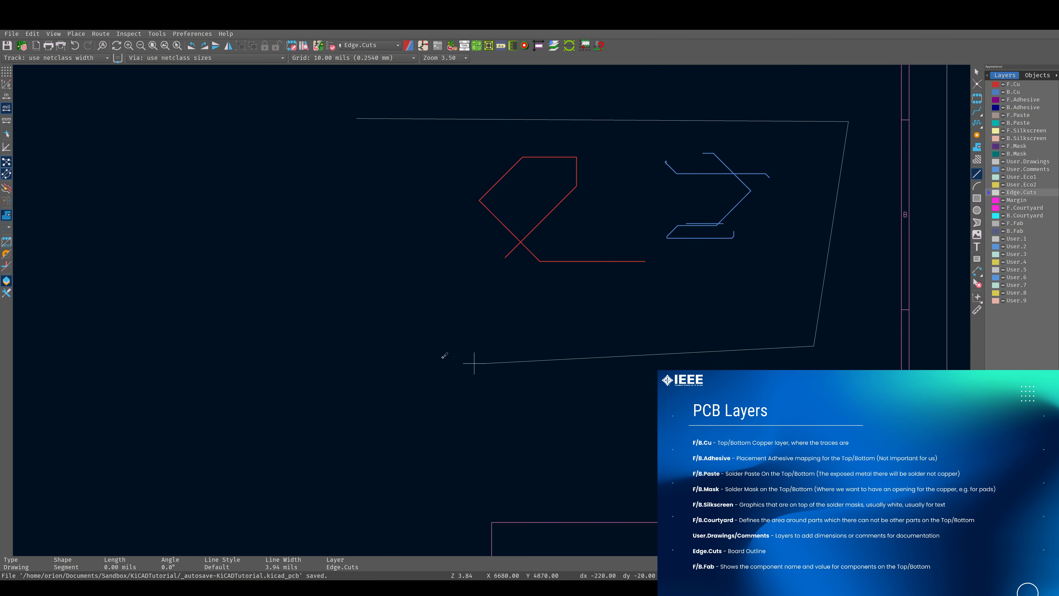
left_click(485, 363)
left_click(357, 119)
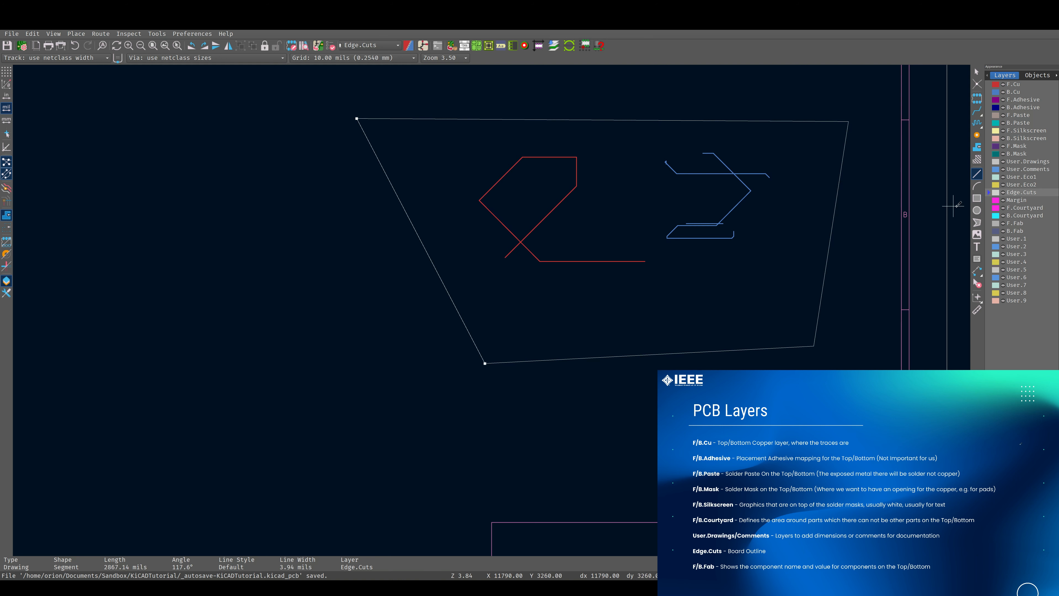
Draw a zigzag chain of line segments on the Margin layer inside the outline
left_click(989, 200)
left_click(579, 214)
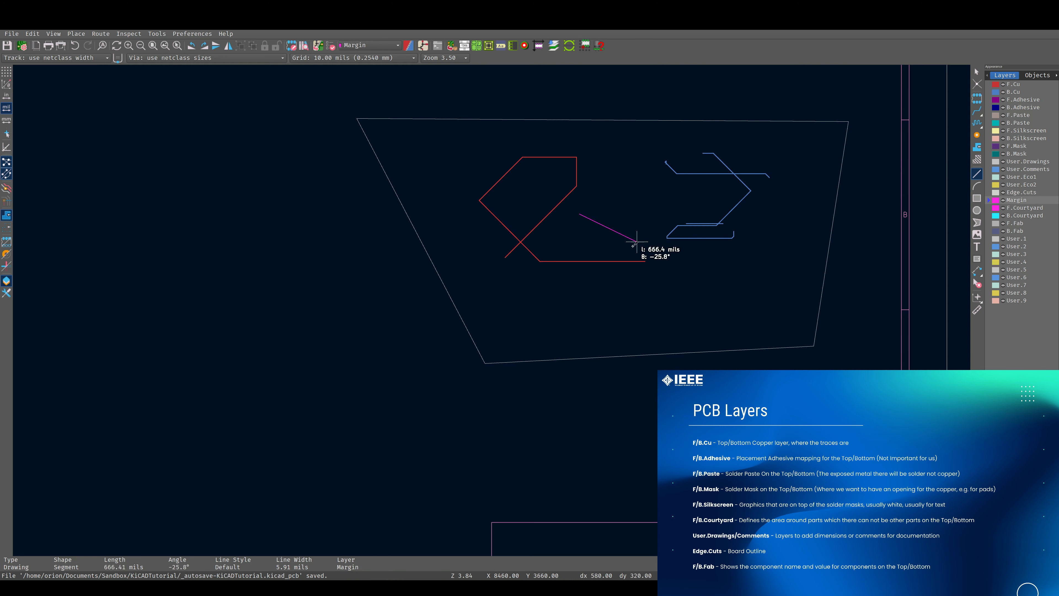
left_click(598, 253)
left_click(425, 232)
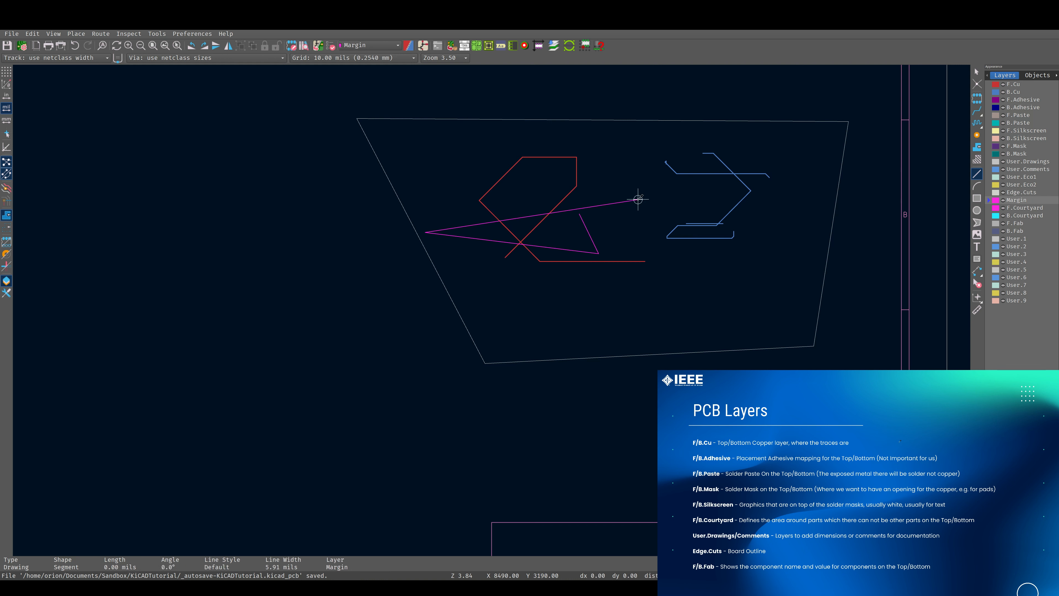
left_click(638, 200)
left_click(544, 251)
double_click(545, 226)
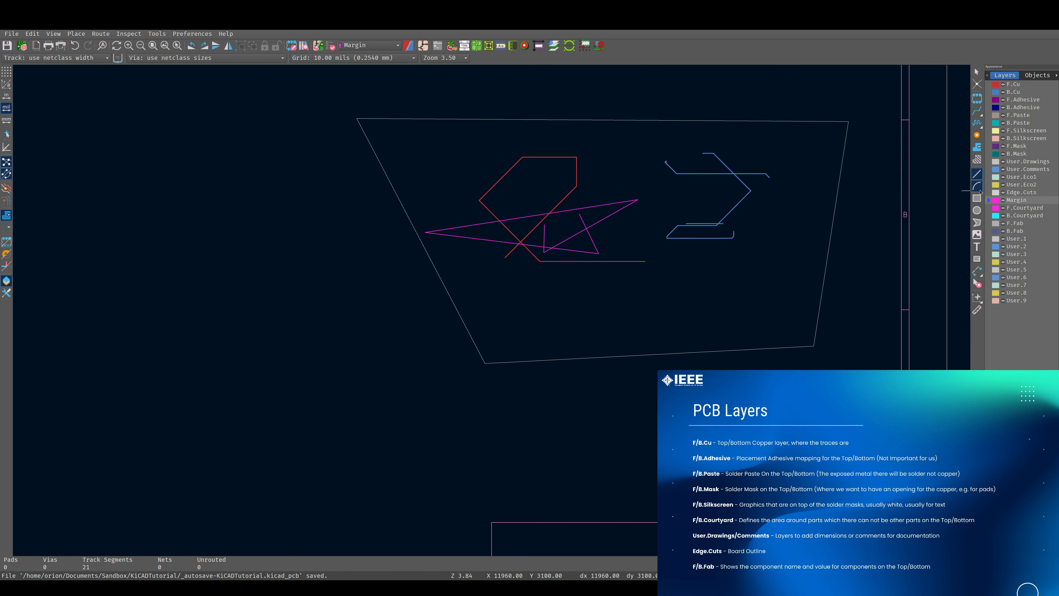
Draw a small closed quadrilateral on the F.Courtyard layer below the other shapes
left_click(1044, 207)
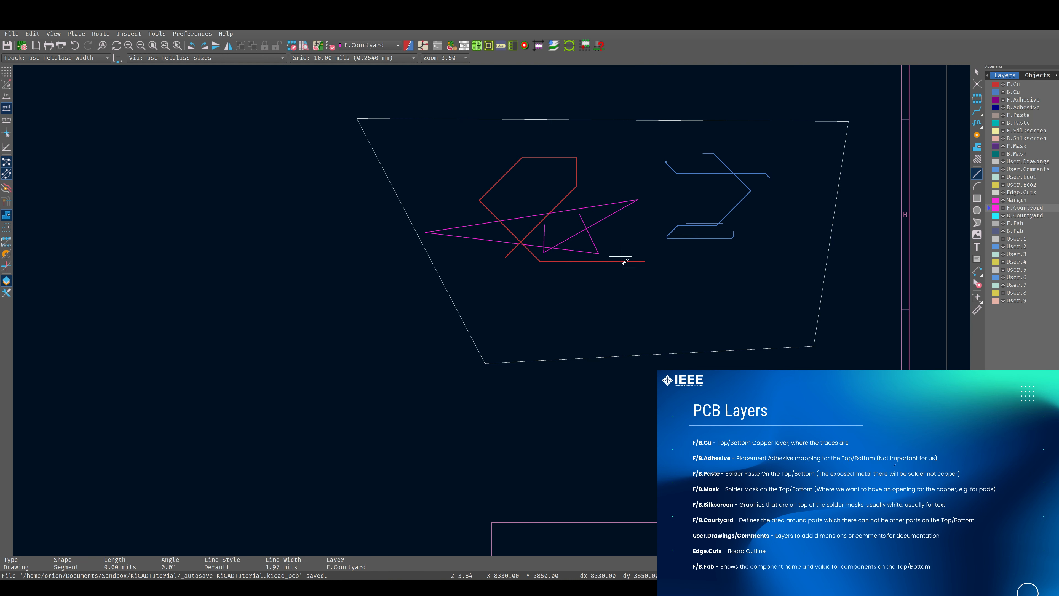
left_click(653, 268)
left_click(655, 297)
left_click(684, 295)
left_click(680, 267)
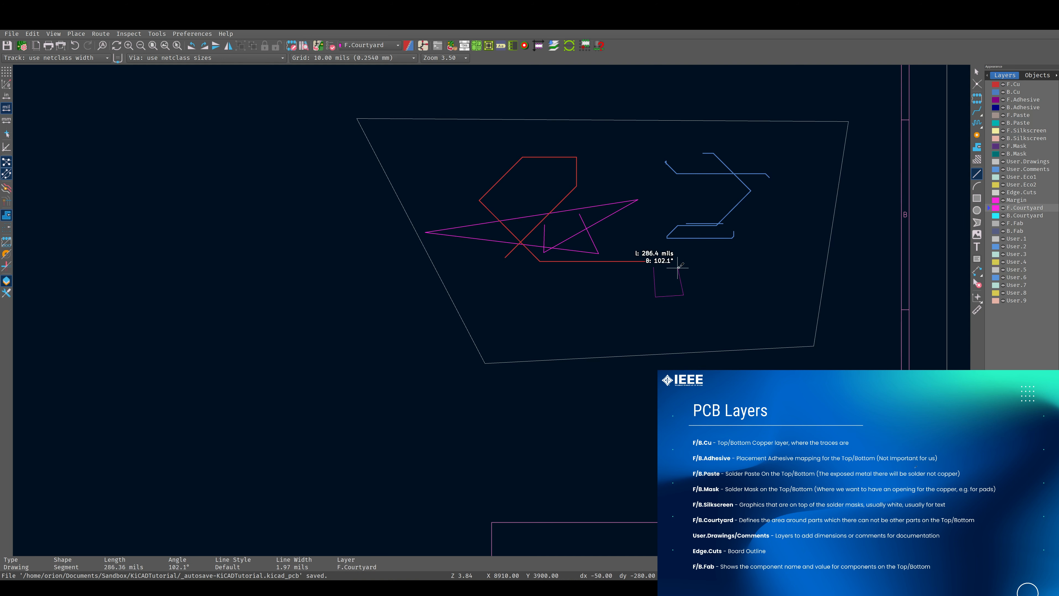
left_click(653, 267)
Draw a second, larger courtyard outline to the right of the small quadrilateral
scroll(669, 277, "up", 5)
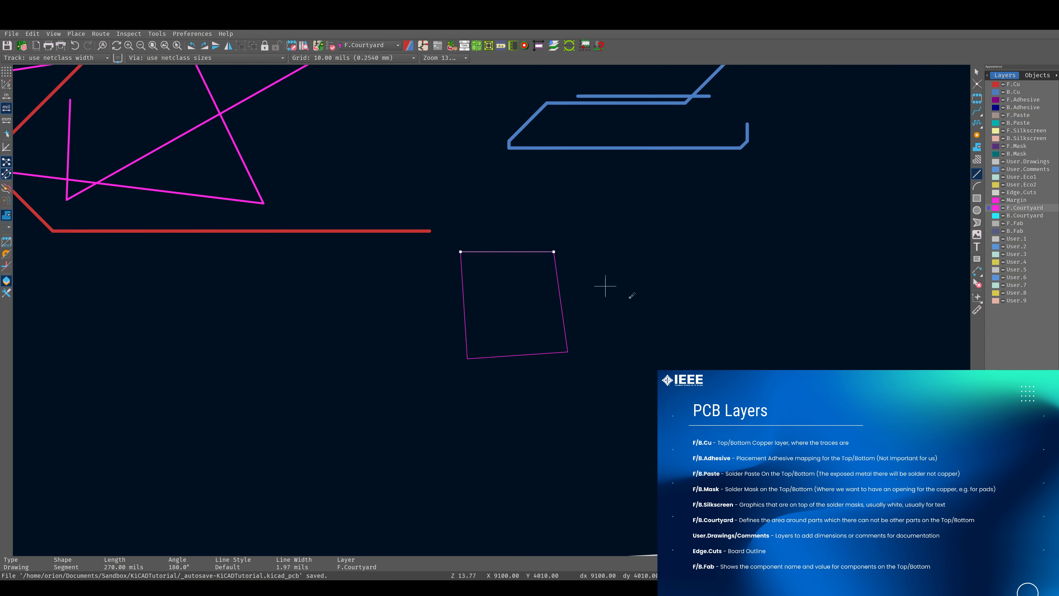
left_click(678, 249)
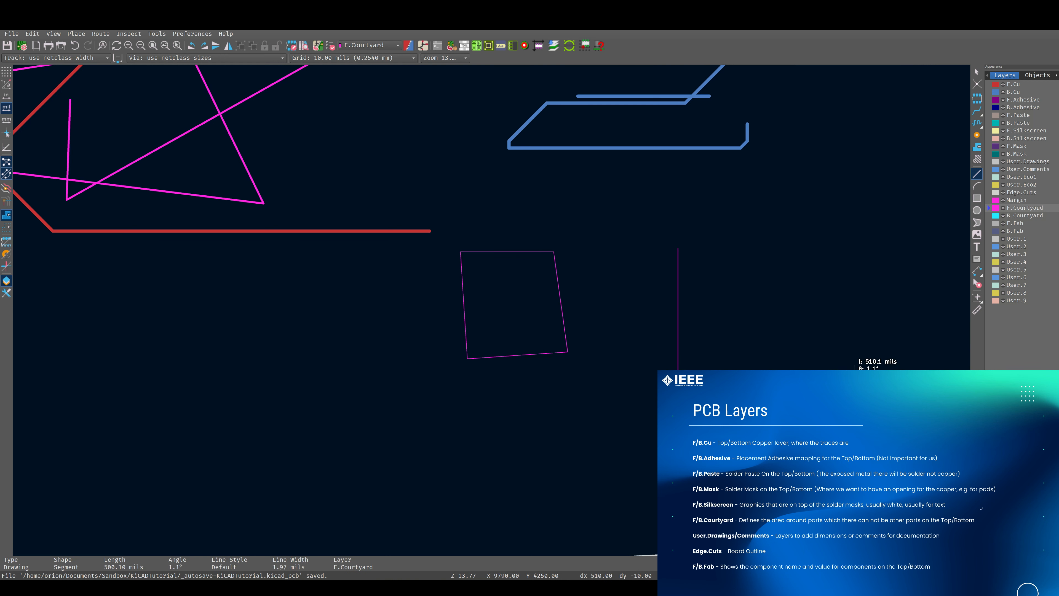
left_click(841, 241)
left_click(678, 249)
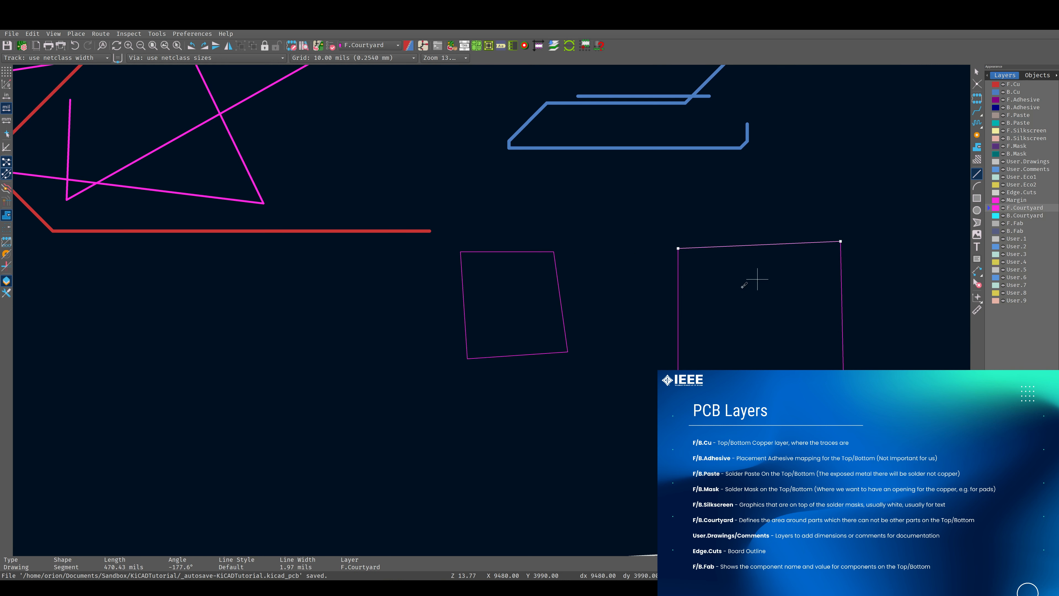
key("Escape")
Select the larger courtyard outline and move it left, closer to the small quadrilateral
left_click_drag(644, 218, 874, 429)
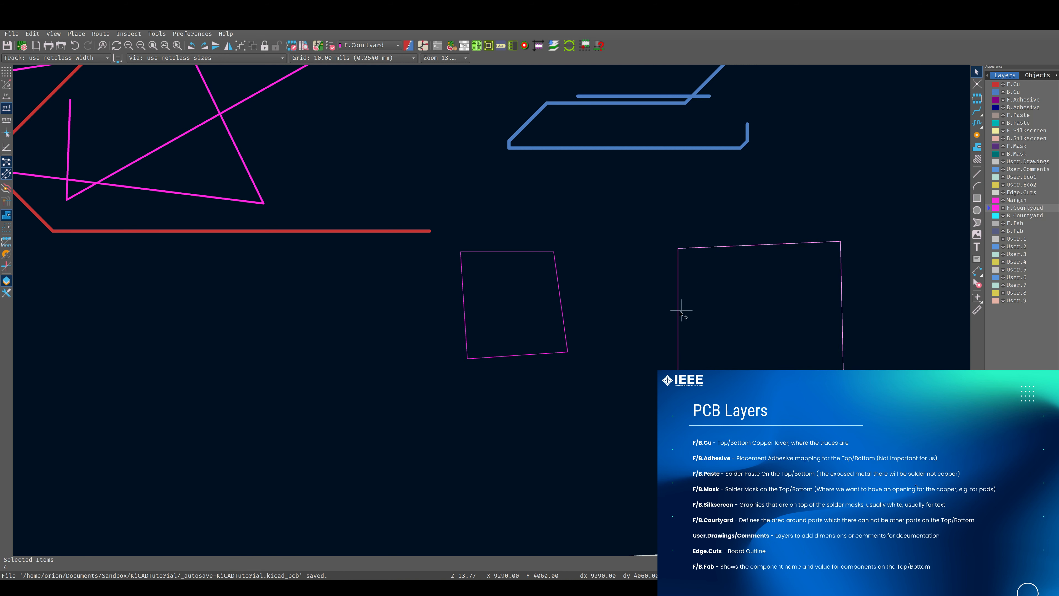
left_click_drag(678, 312, 599, 308)
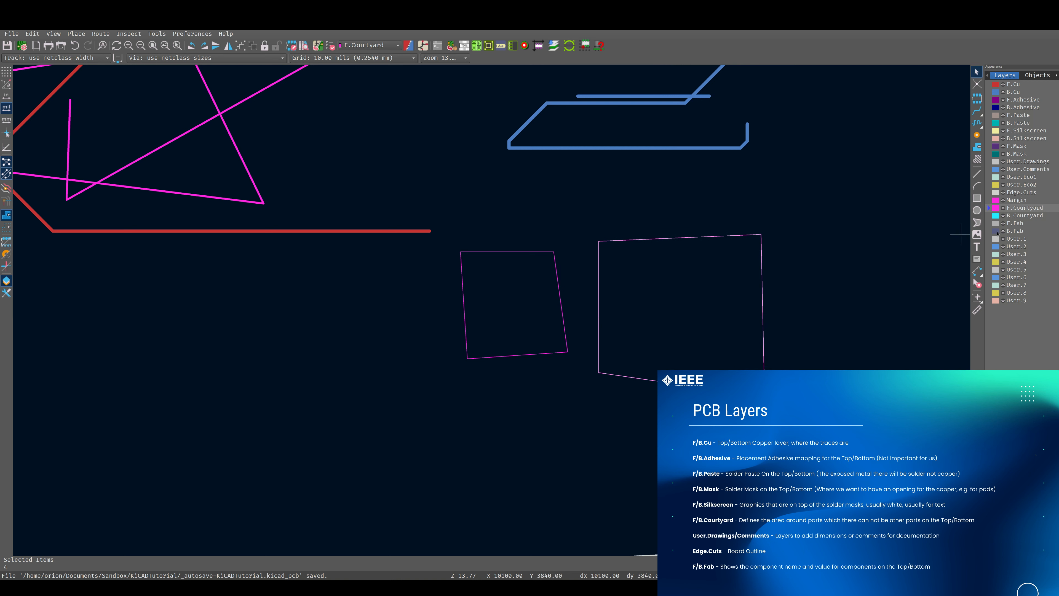
Make B.Fab the active drawing layer
left_click(991, 224)
left_click(992, 230)
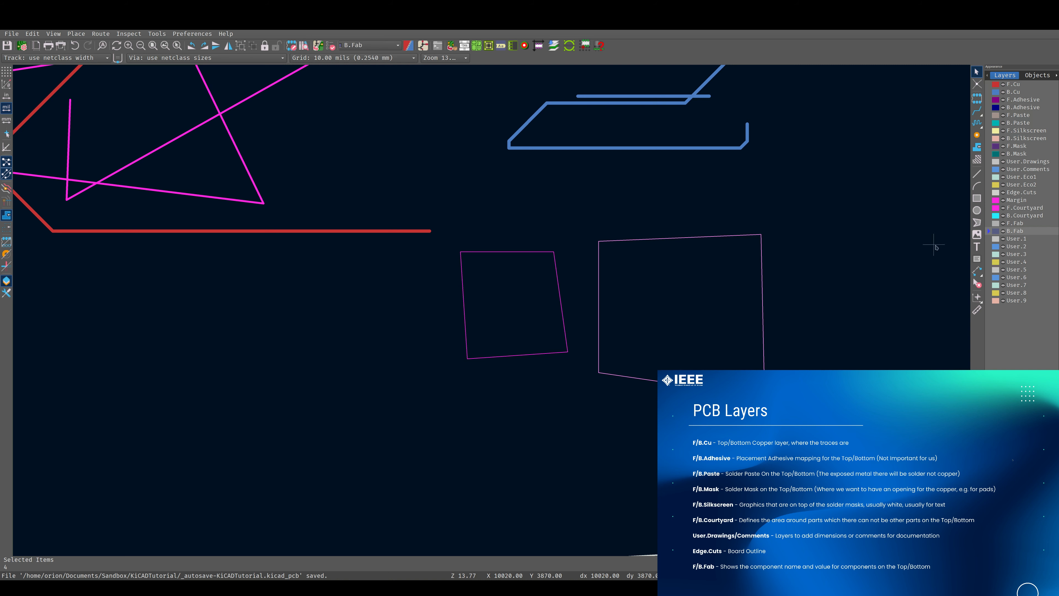
left_click(809, 270)
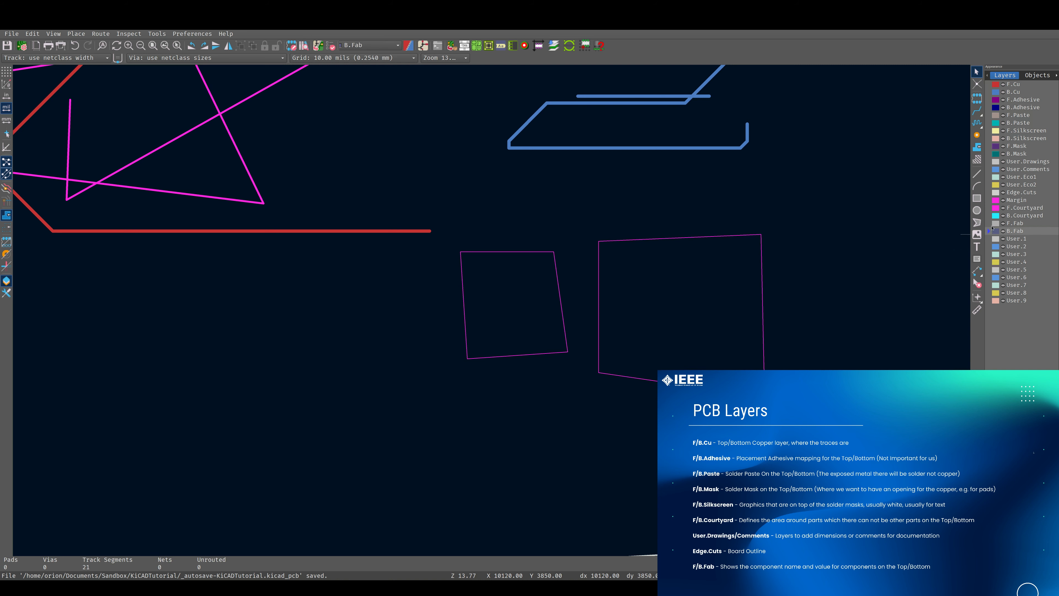
Select all the test shapes drawn on the board and delete them
scroll(496, 309, "down", 8)
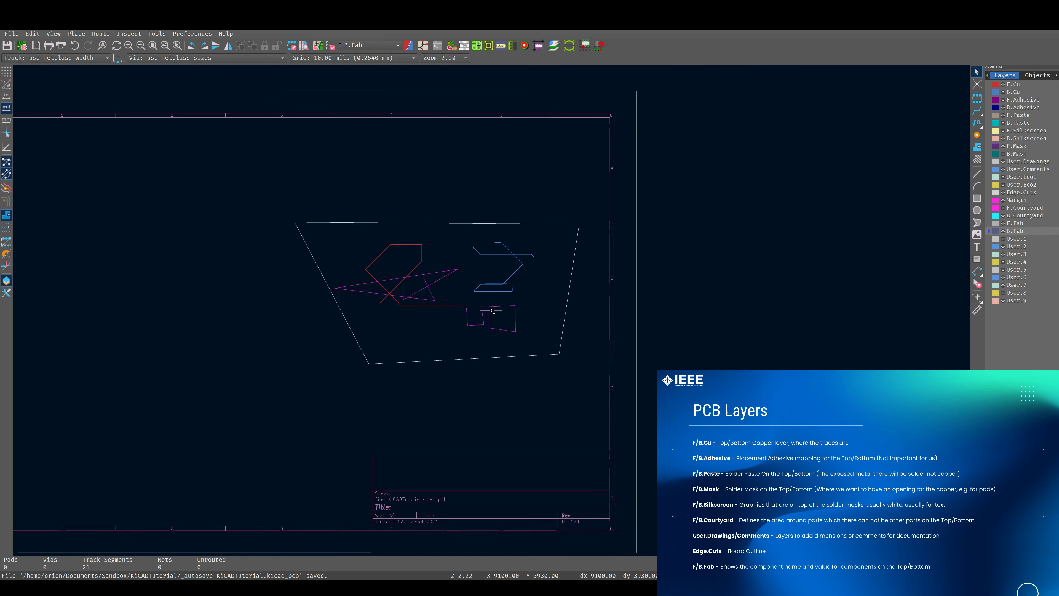
scroll(493, 311, "down", 3)
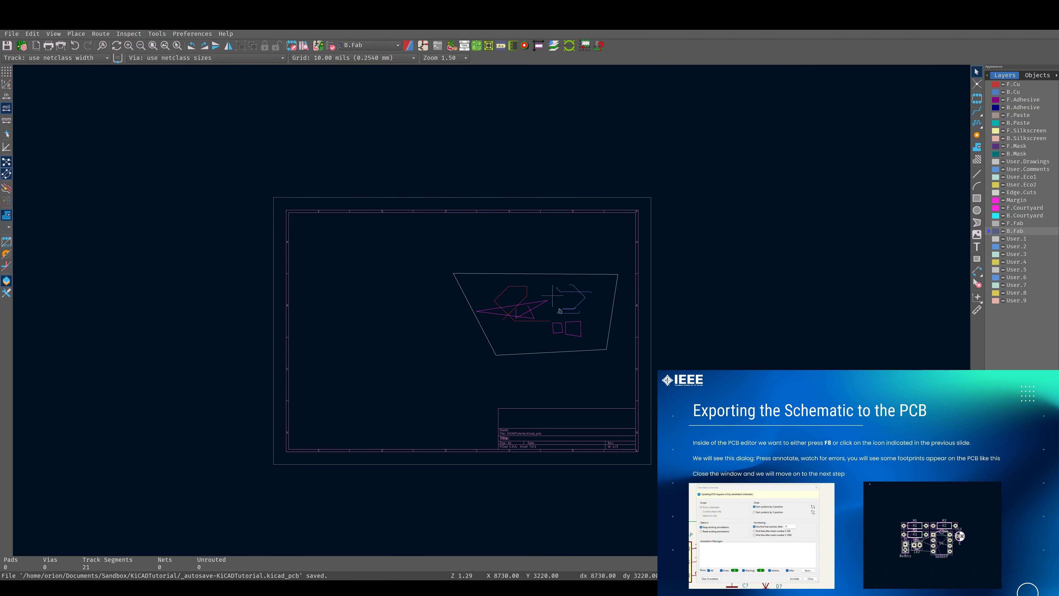
left_click_drag(417, 249, 643, 371)
key("Delete")
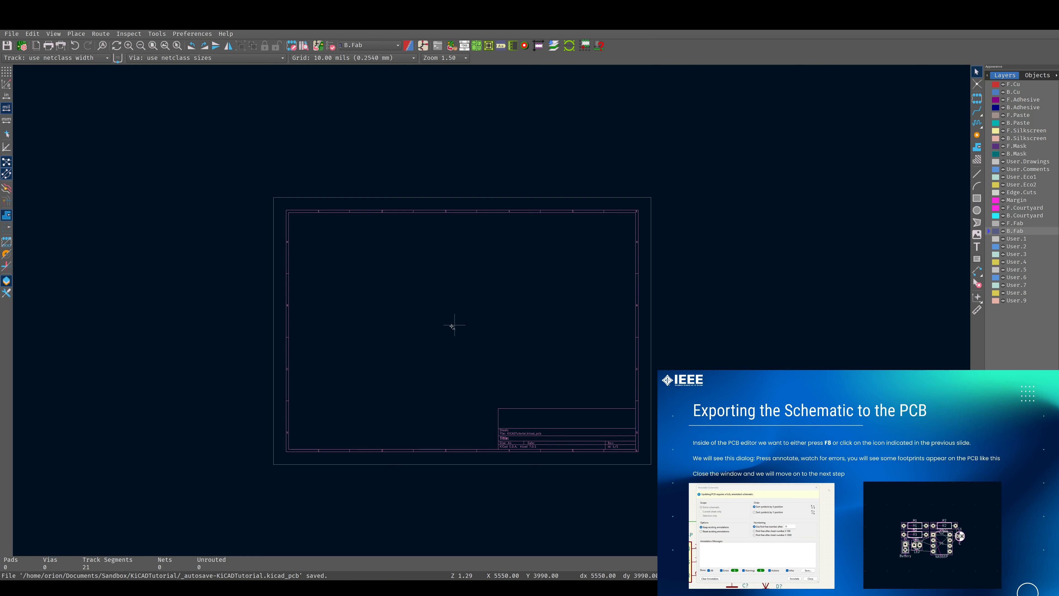
Open the Update PCB from Schematic dialog and review the list of changes to be applied
scroll(452, 326, "up", 2)
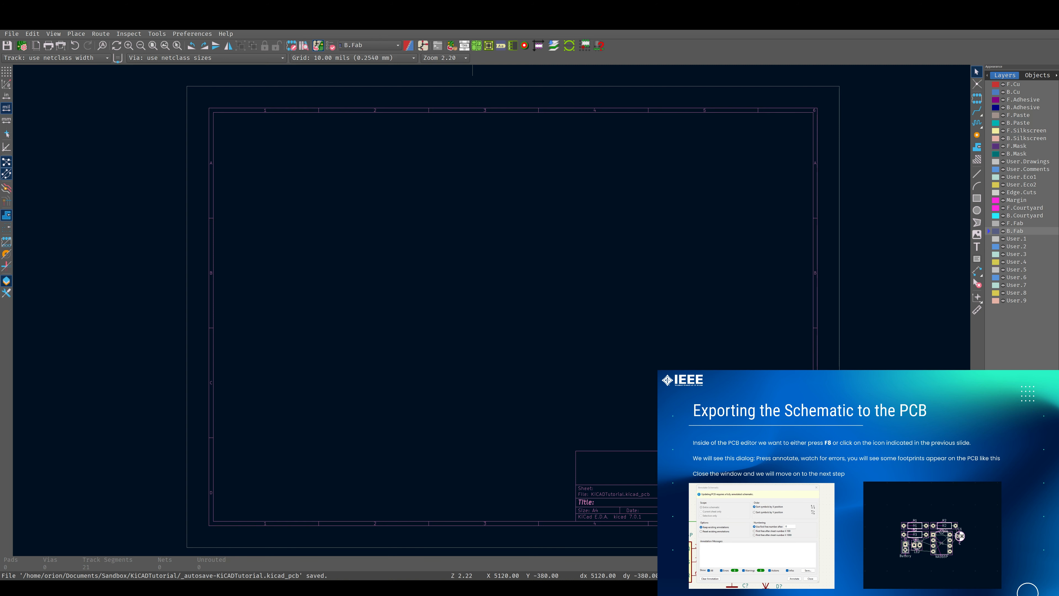
key("F8")
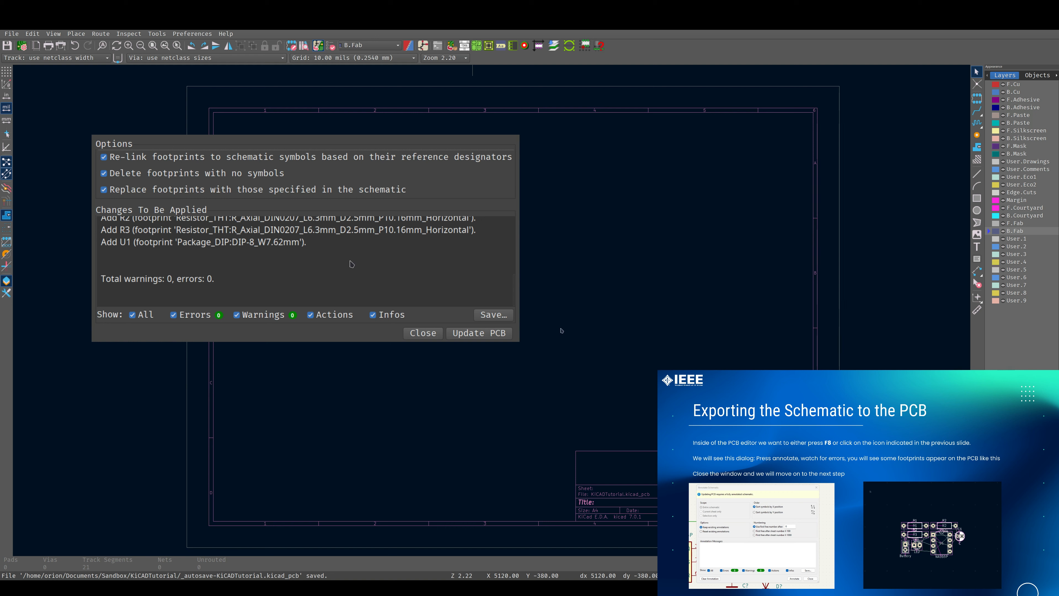
scroll(352, 264, "up", 3)
scroll(338, 262, "down", 3)
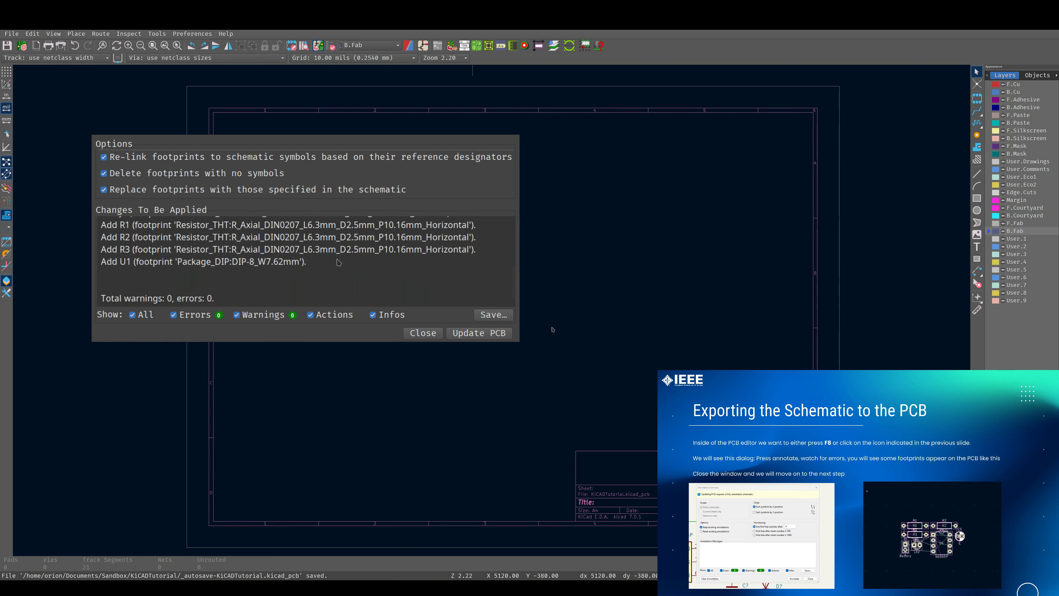
scroll(338, 262, "up", 3)
scroll(292, 259, "down", 3)
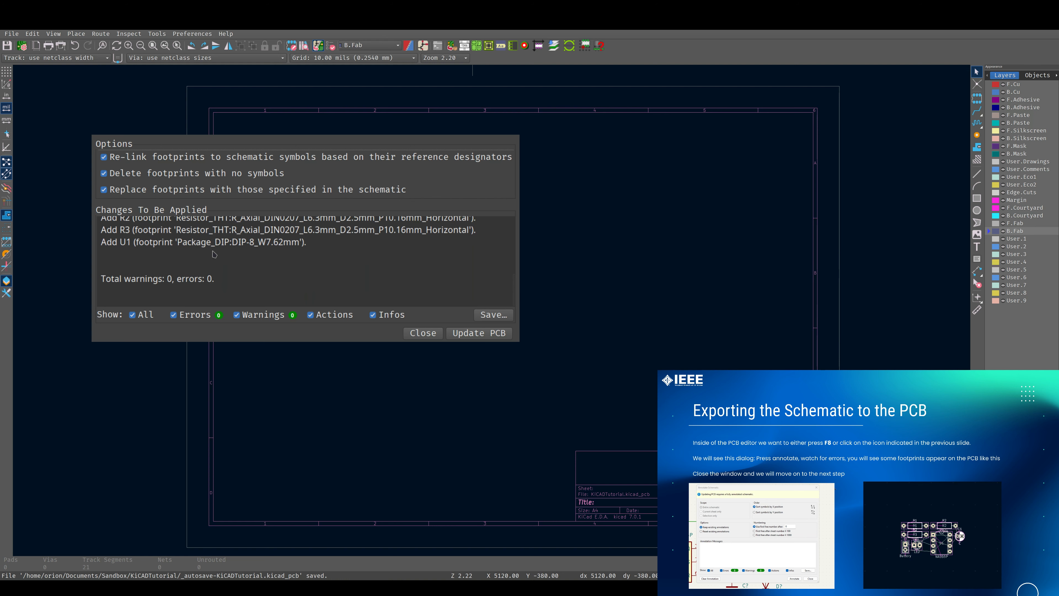
scroll(242, 267, "up", 2)
scroll(234, 270, "up", 3)
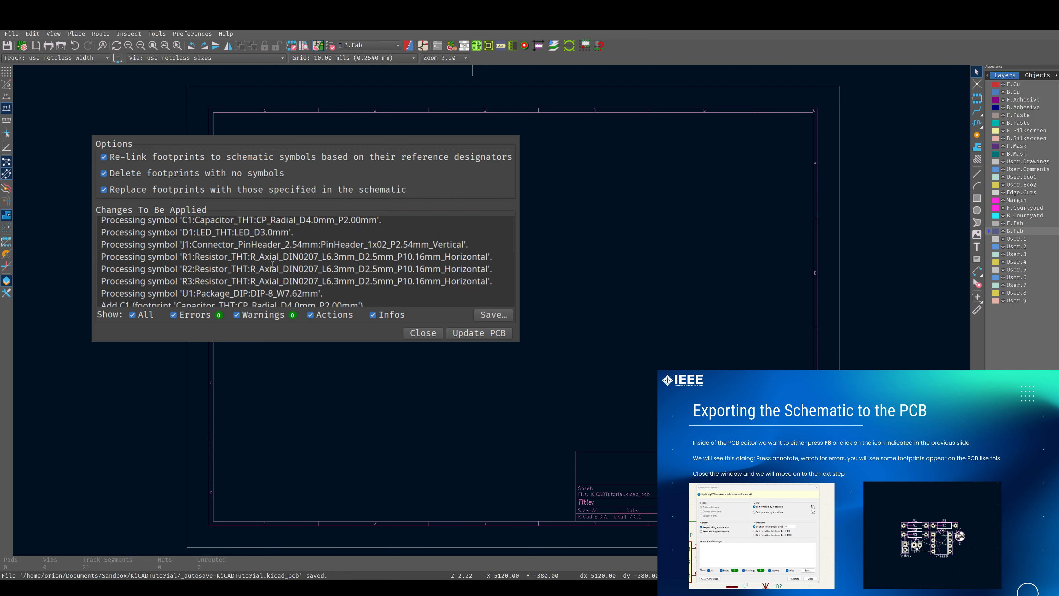
scroll(267, 265, "down", 2)
scroll(273, 264, "down", 2)
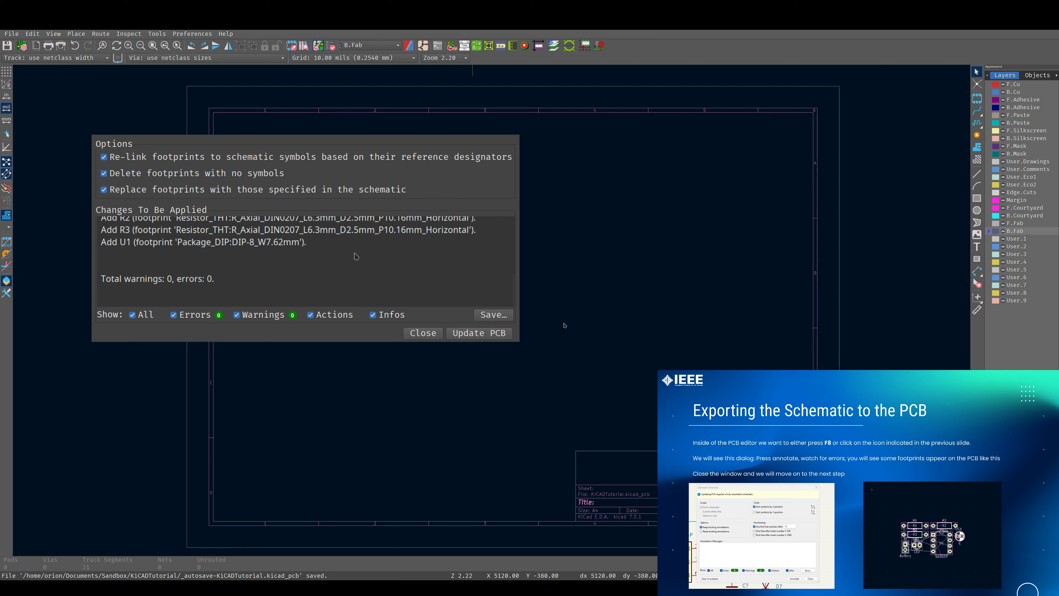
scroll(356, 256, "up", 5)
scroll(354, 258, "down", 4)
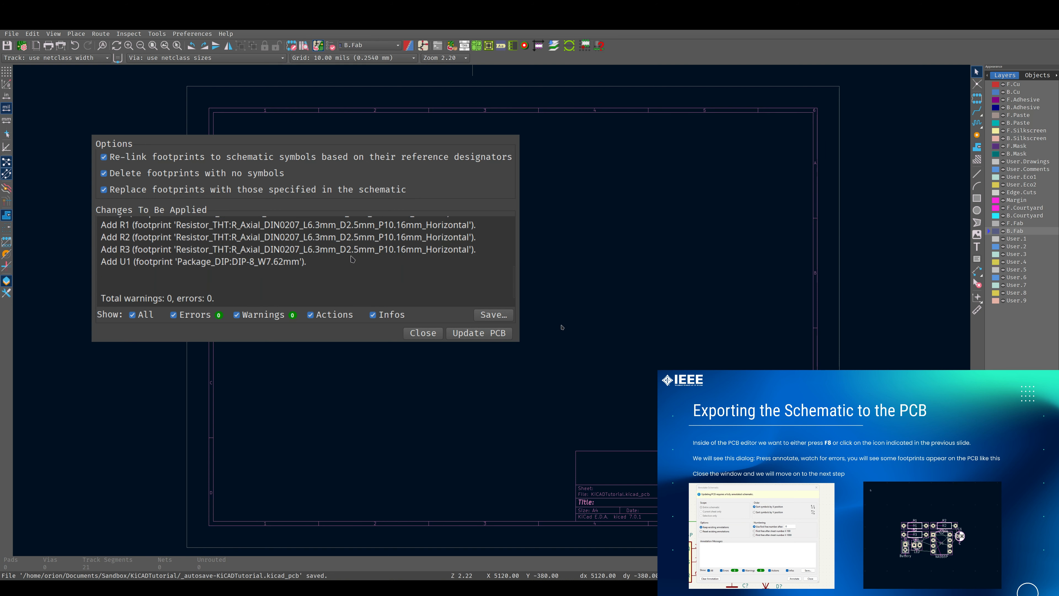
scroll(251, 260, "up", 3)
scroll(343, 265, "down", 4)
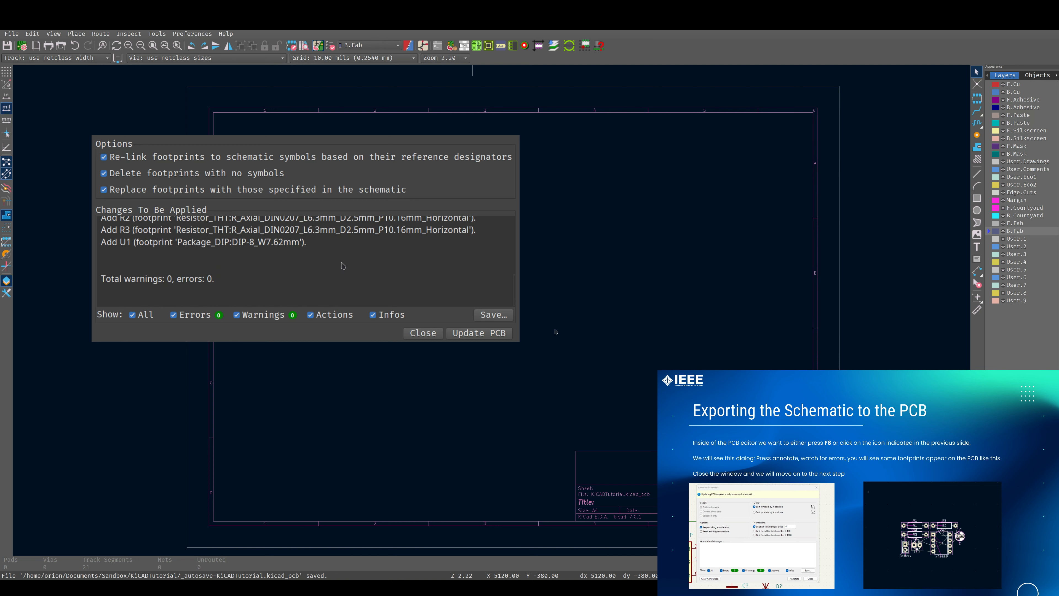
Update the PCB from the schematic, close the dialog and place the imported footprints near the sheet centre
left_click(475, 333)
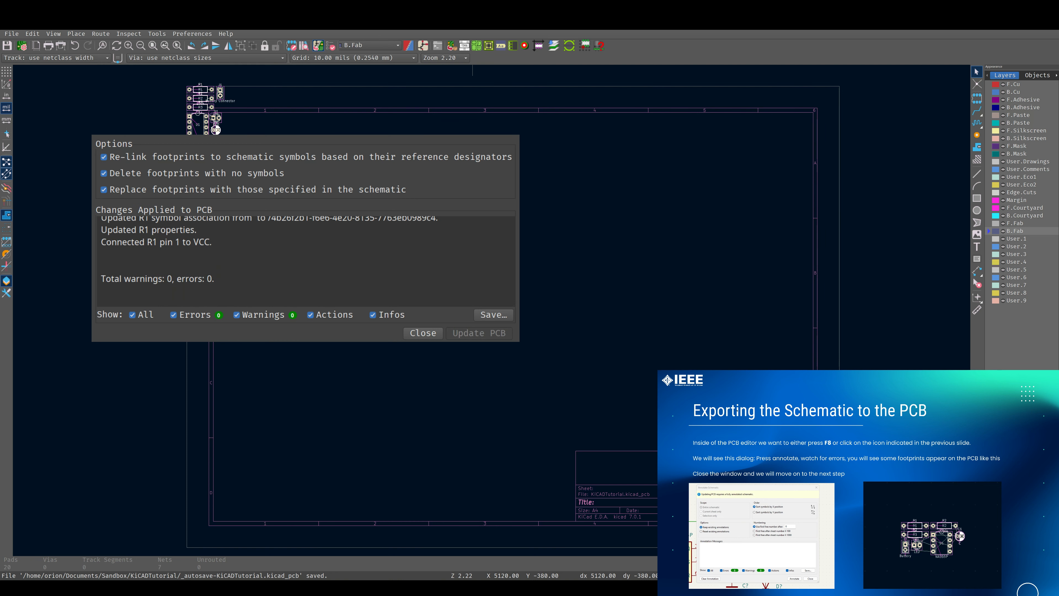
left_click(423, 333)
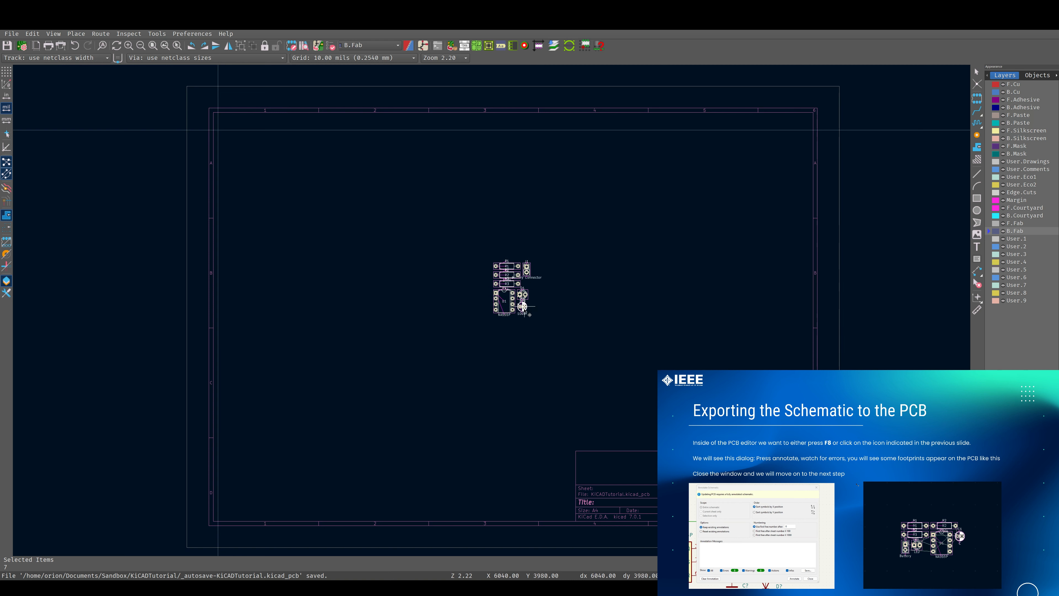
left_click(524, 307)
Move the LED D1 up beside R3's right pad
scroll(509, 292, "up", 5)
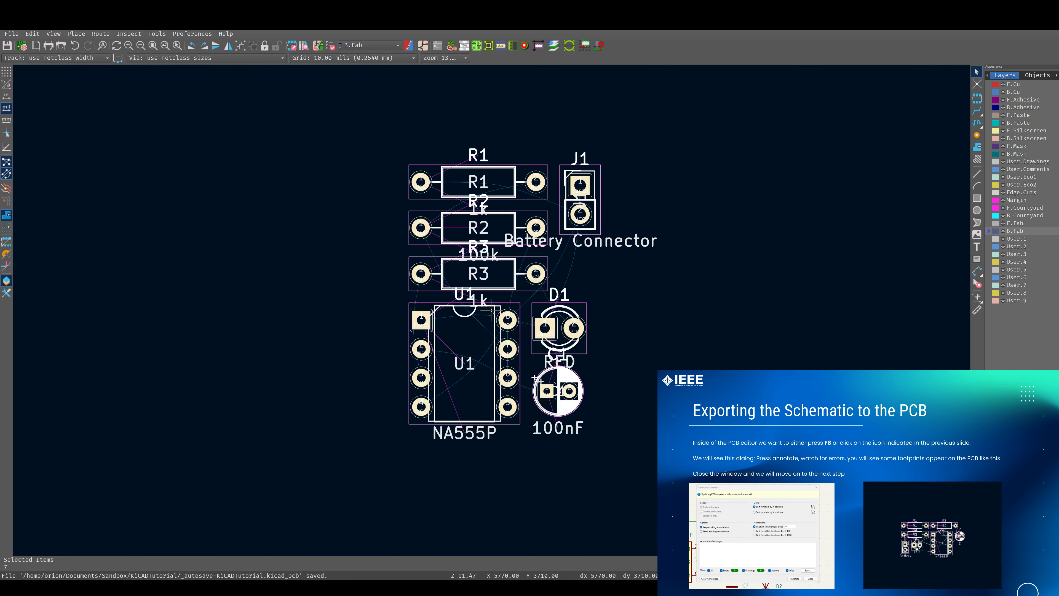
left_click(610, 295)
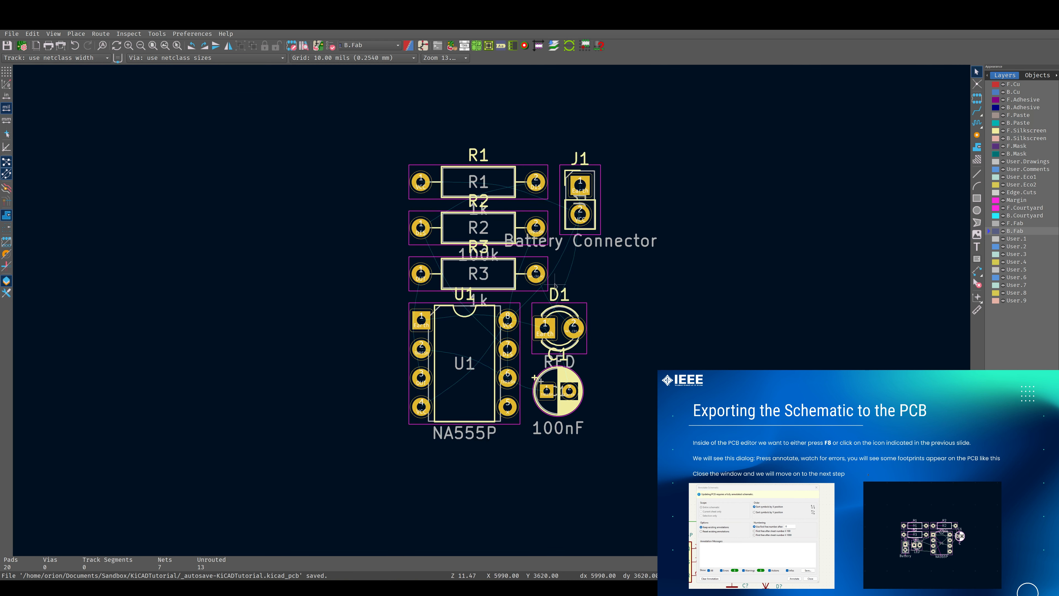
left_click(560, 318)
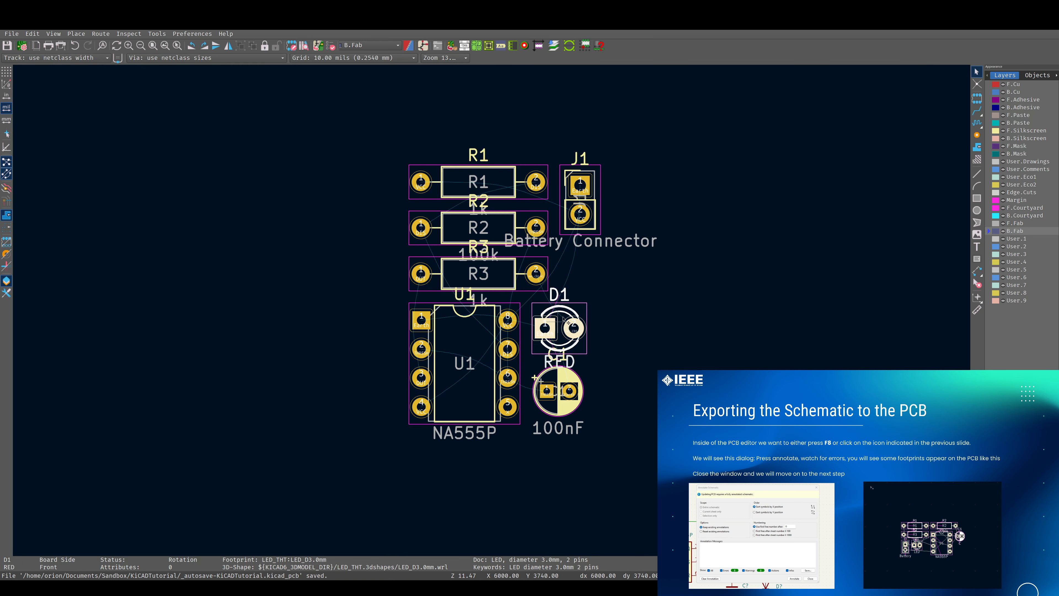
key("m")
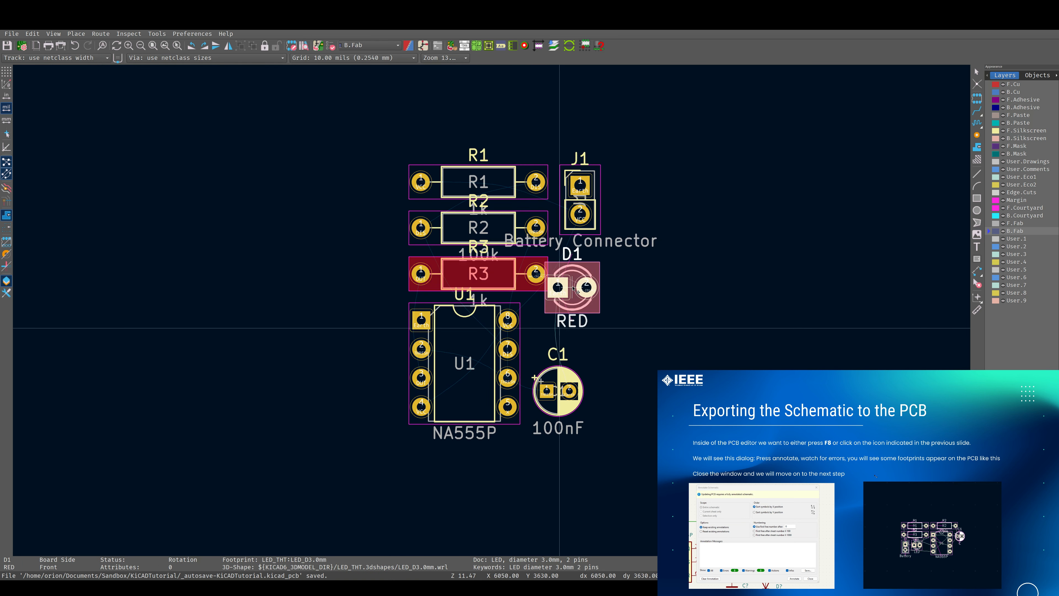
left_click(584, 287)
Nudge the LED D1 slightly further right of R3's right pad
scroll(568, 267, "up", 8)
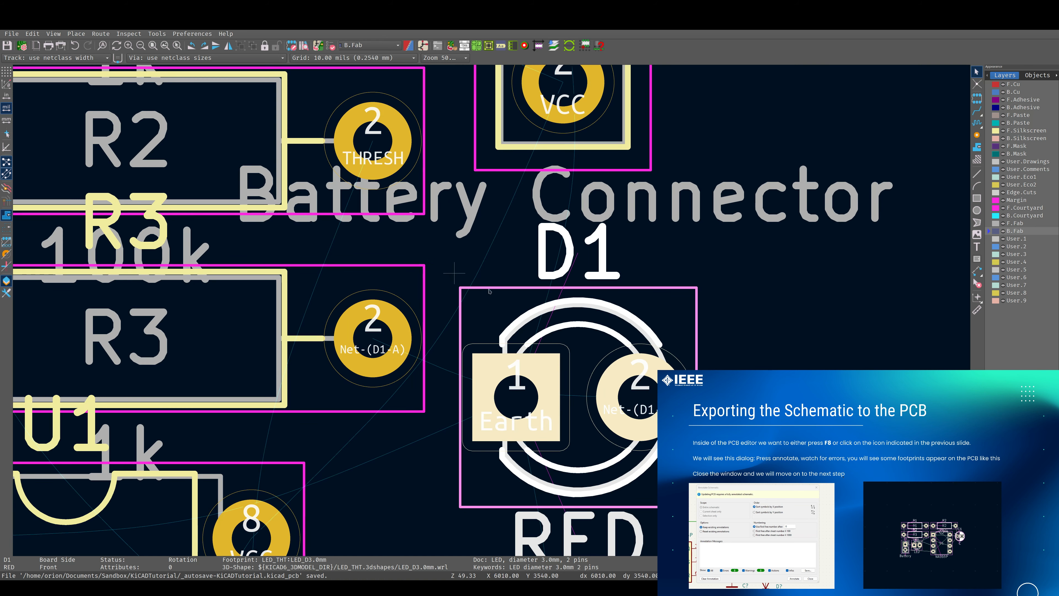
key("m")
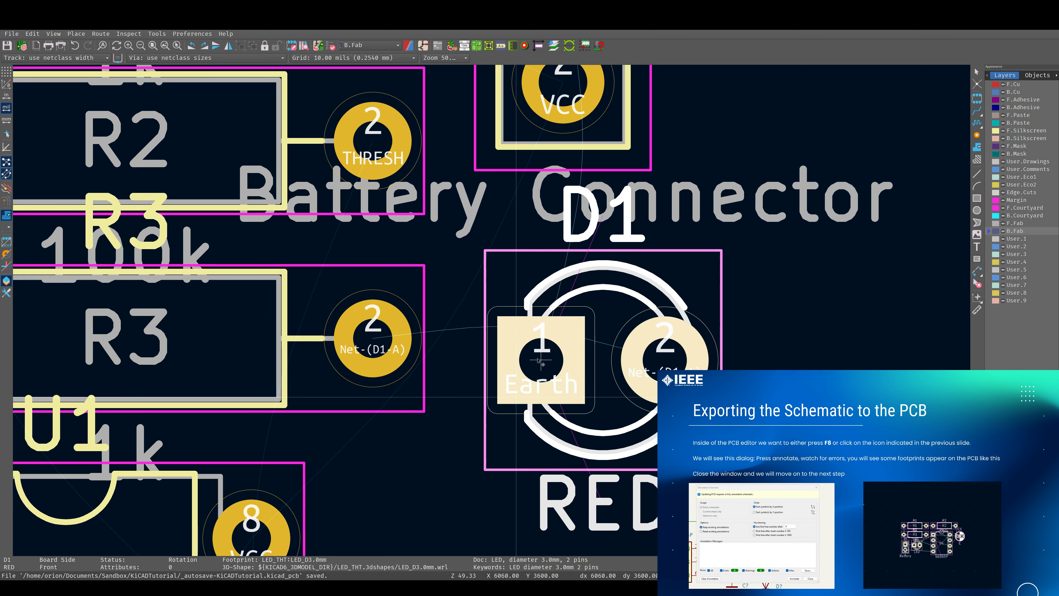
scroll(557, 372, "down", 7)
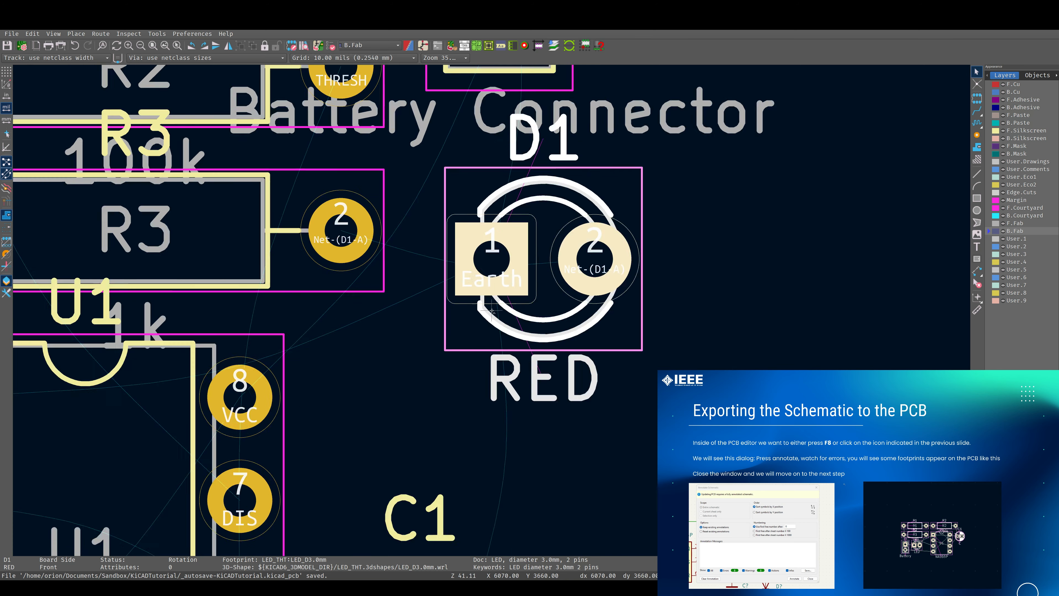
scroll(518, 267, "up", 3, "shift")
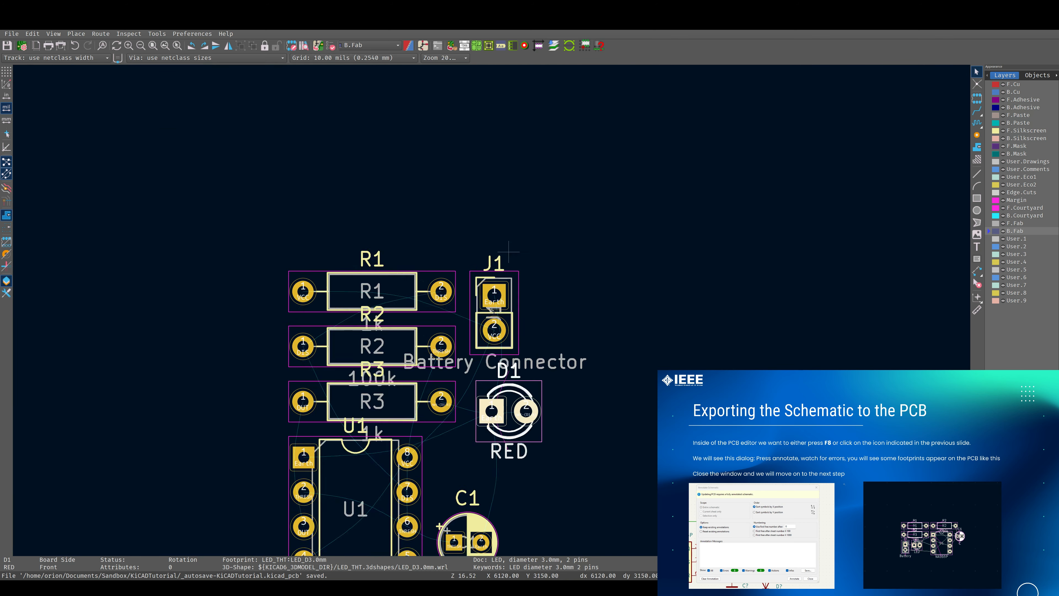
scroll(517, 310, "up", 8)
scroll(480, 330, "down", 1, "shift")
left_click(462, 293)
left_click_drag(462, 293, 442, 273)
scroll(443, 274, "down", 5)
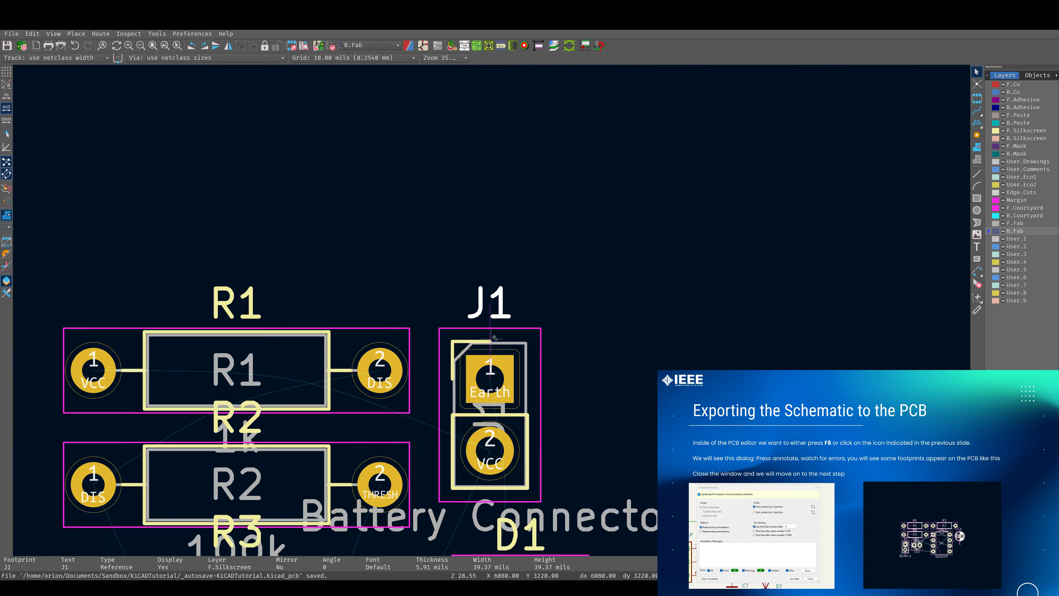
scroll(480, 280, "up", 4)
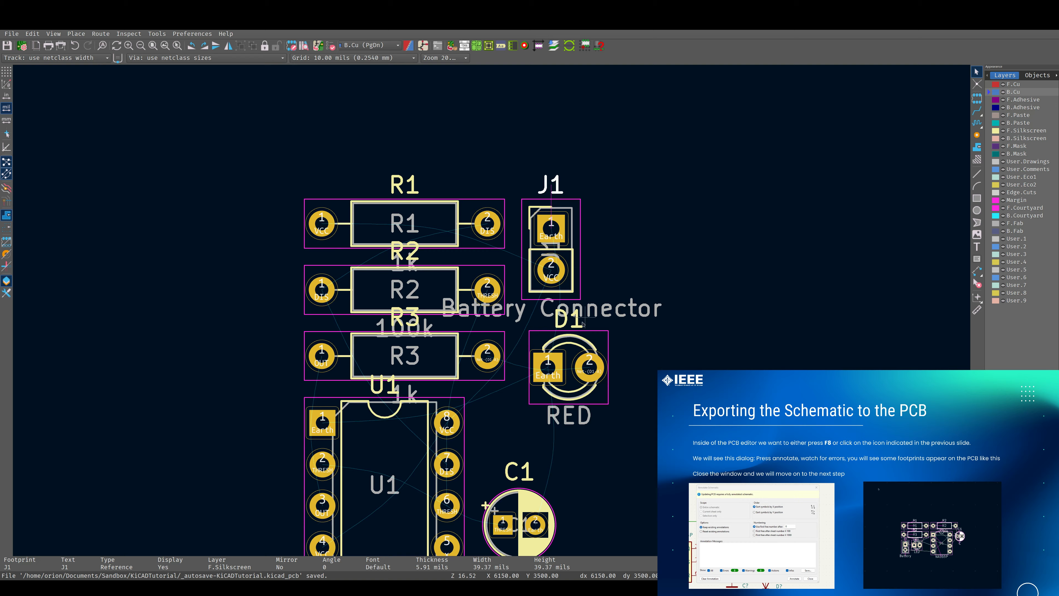
middle_click_drag(626, 305, 626, 190)
scroll(578, 385, "up", 3)
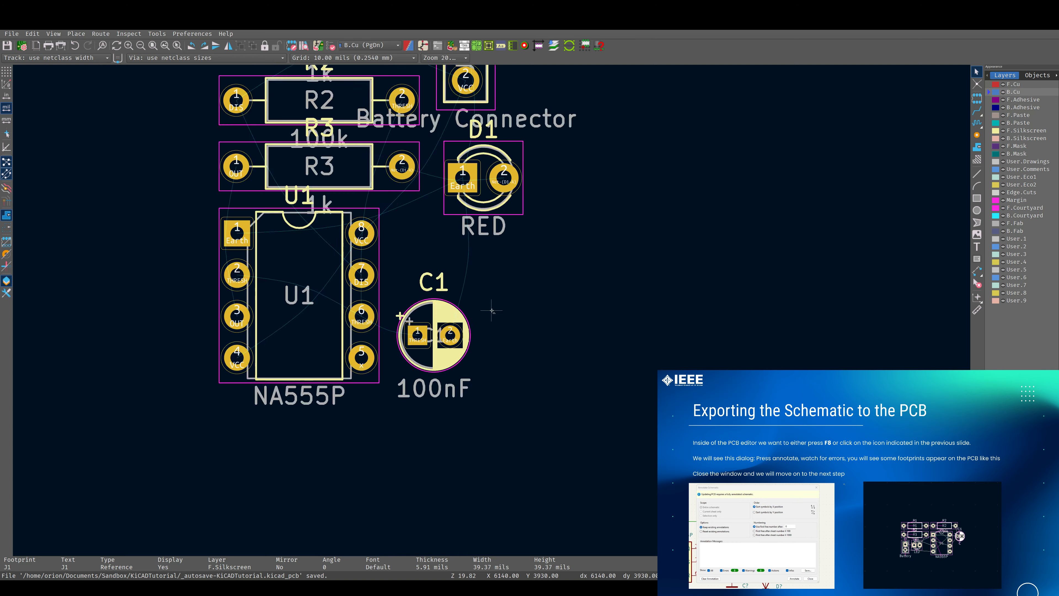
scroll(492, 310, "down", 4)
middle_click_drag(501, 291, 608, 386)
scroll(556, 294, "down", 2, "shift")
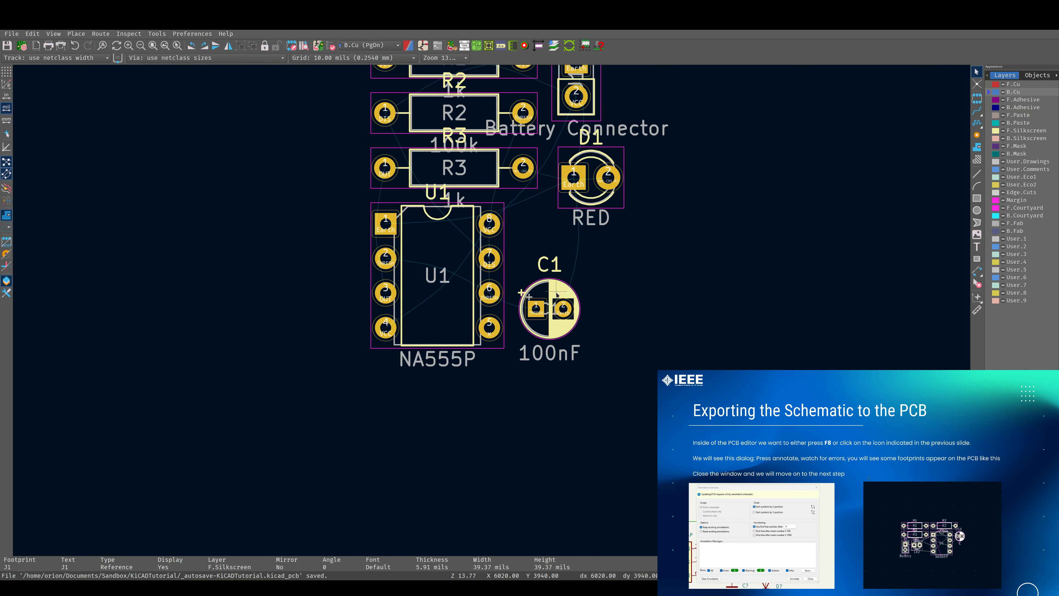
scroll(521, 274, "up", 1, "shift")
left_click(475, 233)
key("m")
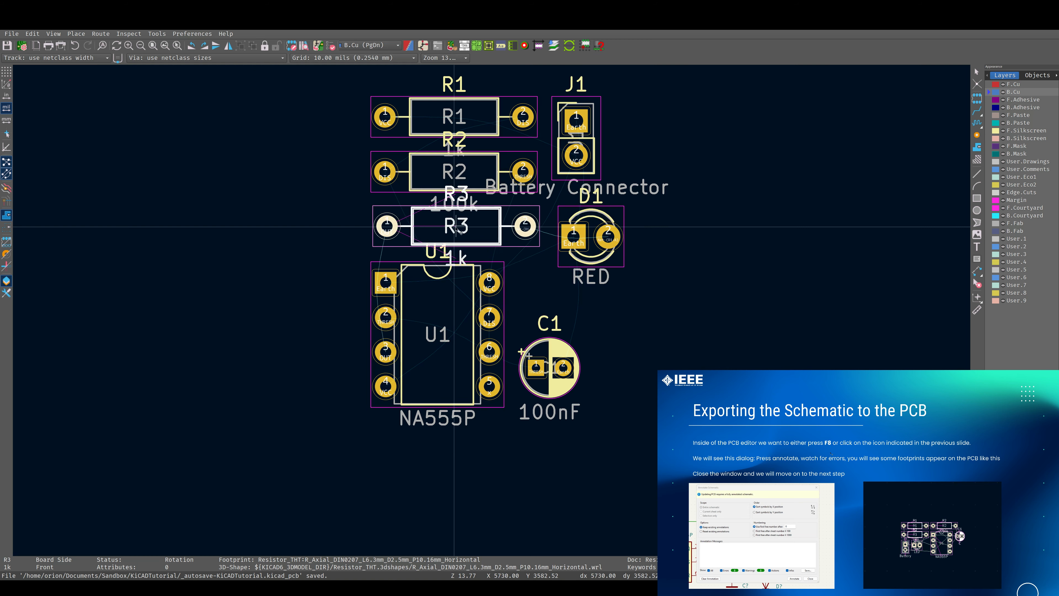
scroll(455, 228, "down", 2)
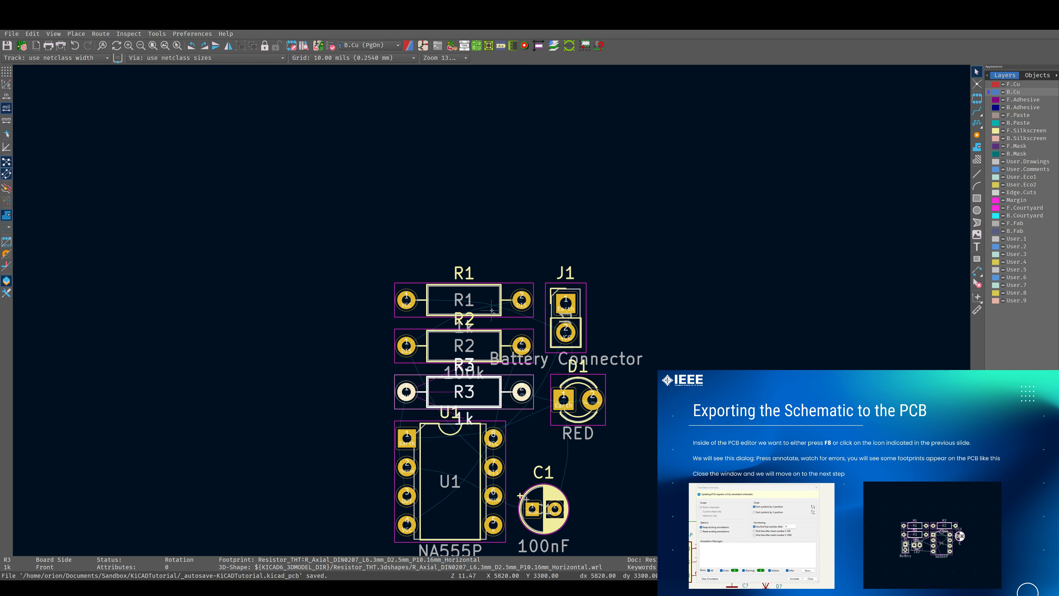
scroll(492, 310, "down", 3, "shift")
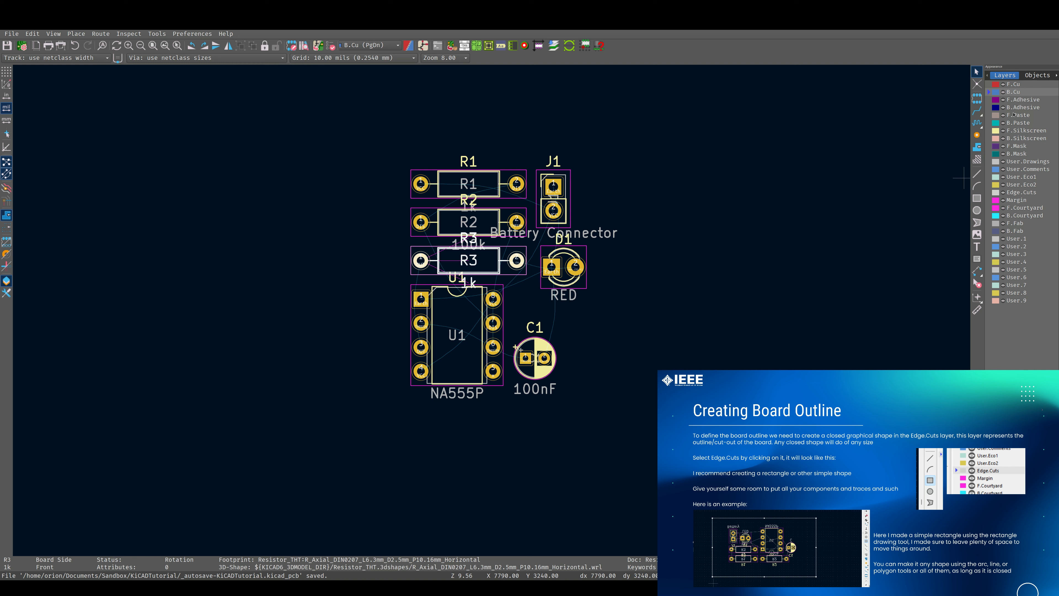
On the Edge.Cuts layer, draw a circular board outline centred on U1 with a radius of about 1374 mils
left_click(1016, 193)
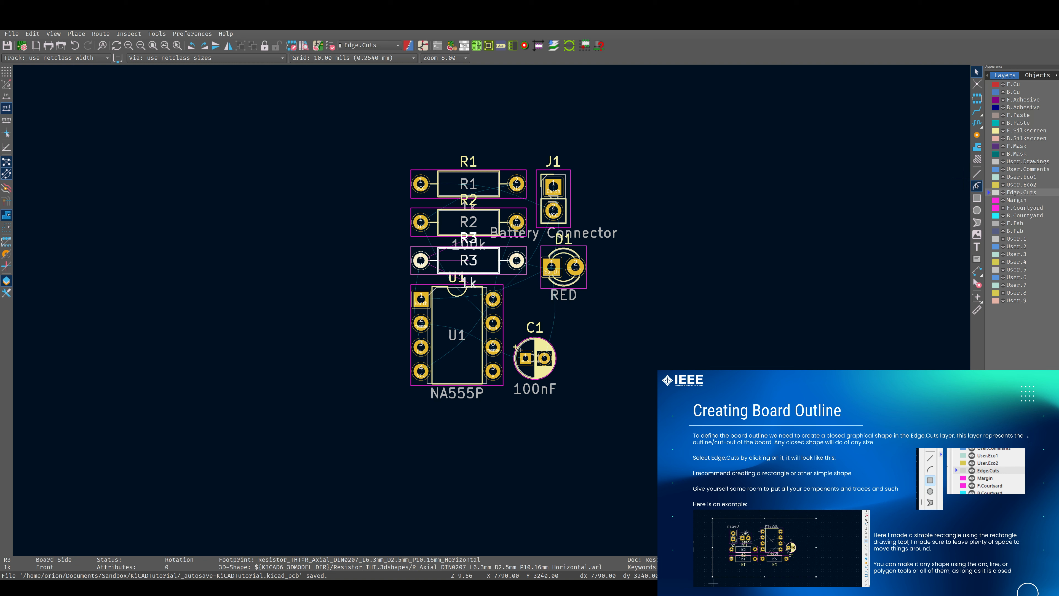
left_click(977, 198)
left_click(977, 210)
left_click(457, 332)
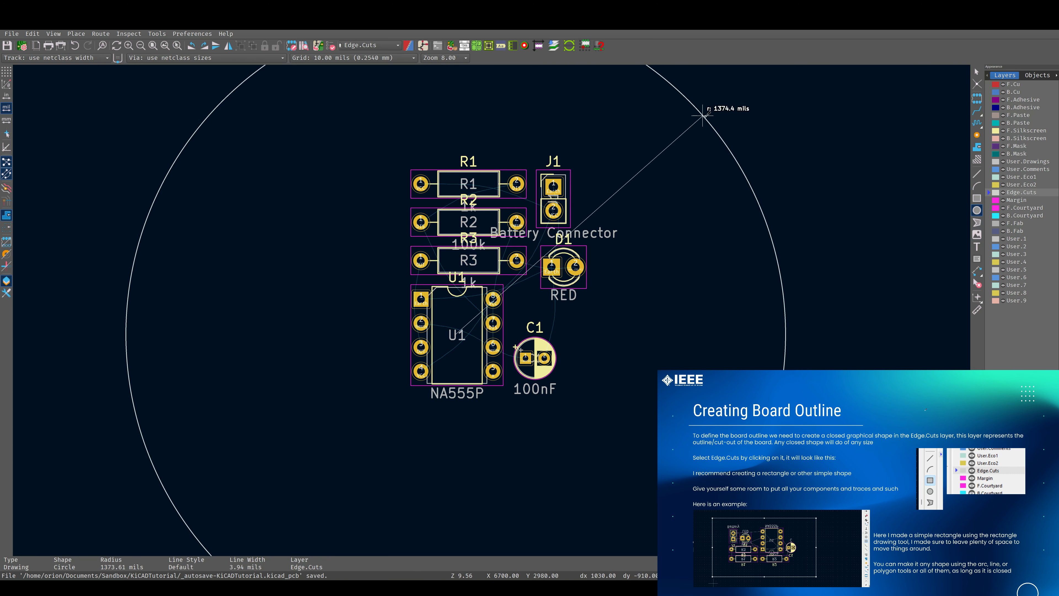
left_click(782, 319)
scroll(701, 276, "down", 3)
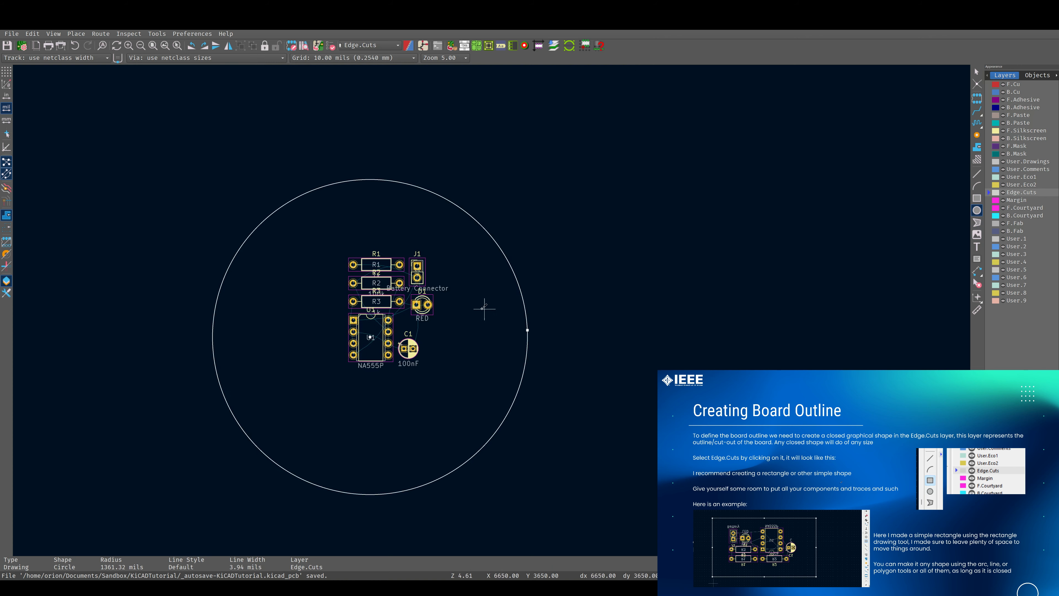
Select all seven footprints and move them into the middle of the circular outline
middle_click_drag(452, 308, 652, 262)
scroll(585, 306, "up", 1, "shift")
scroll(614, 288, "down", 1, "shift")
scroll(615, 287, "up", 2)
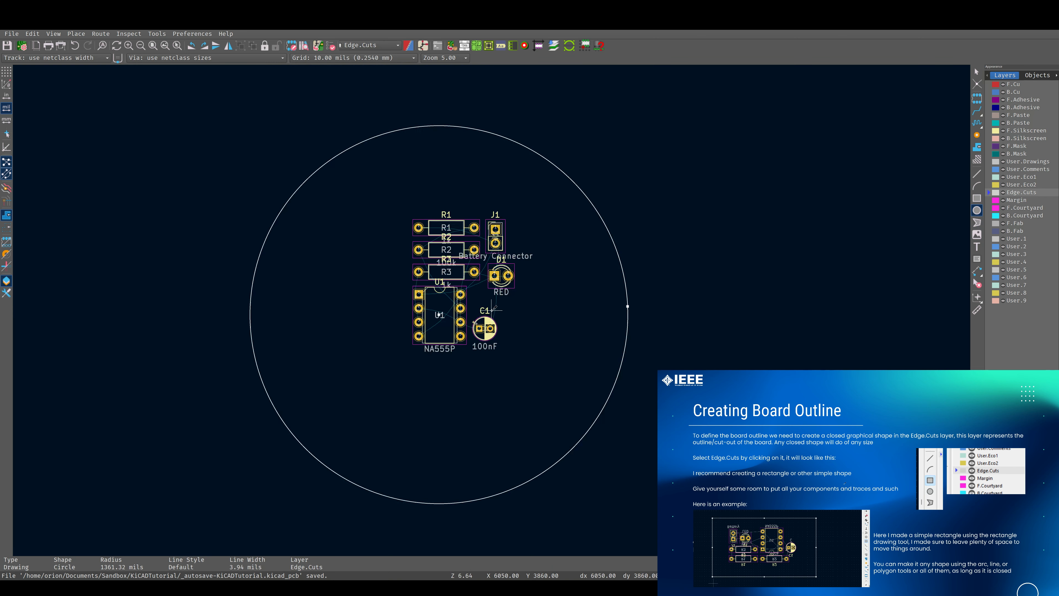
middle_click_drag(492, 310, 534, 308)
key("Escape")
left_click_drag(429, 189, 566, 370)
left_click_drag(480, 272, 463, 293)
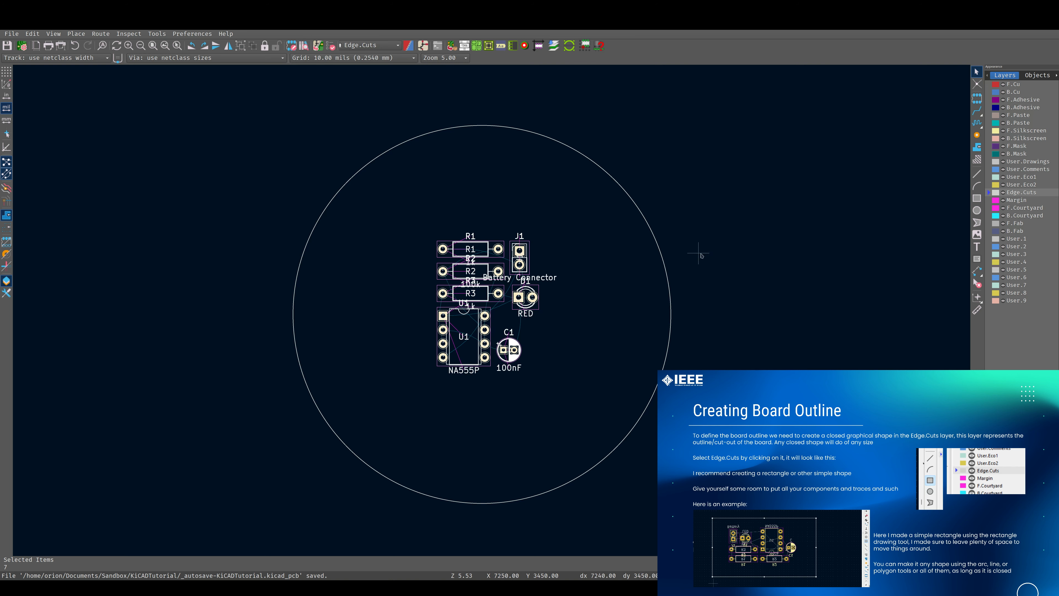
middle_click_drag(701, 256, 551, 252)
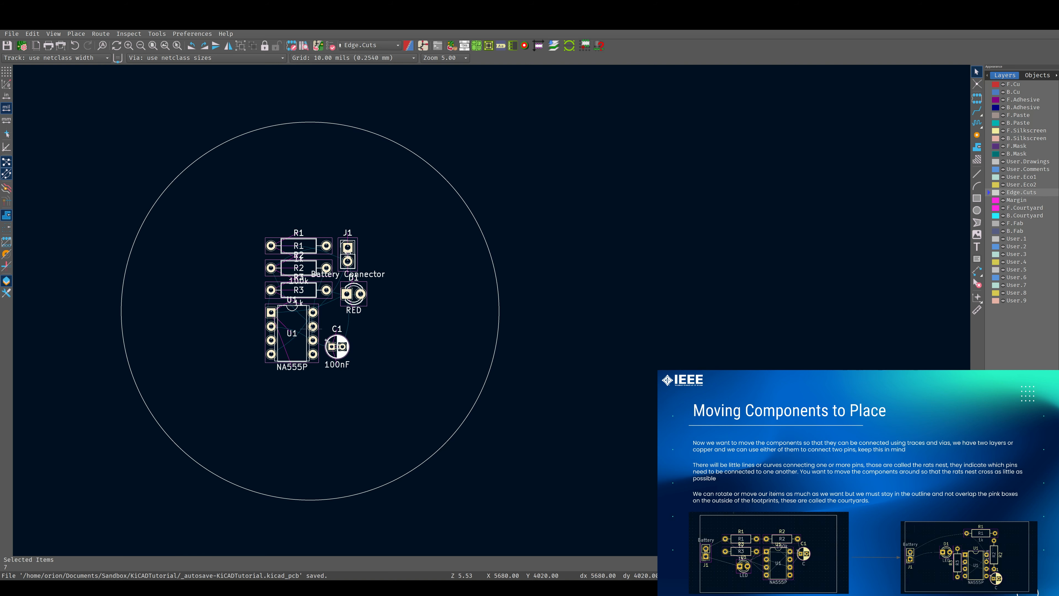
scroll(312, 329, "up", 3)
scroll(515, 283, "up", 5)
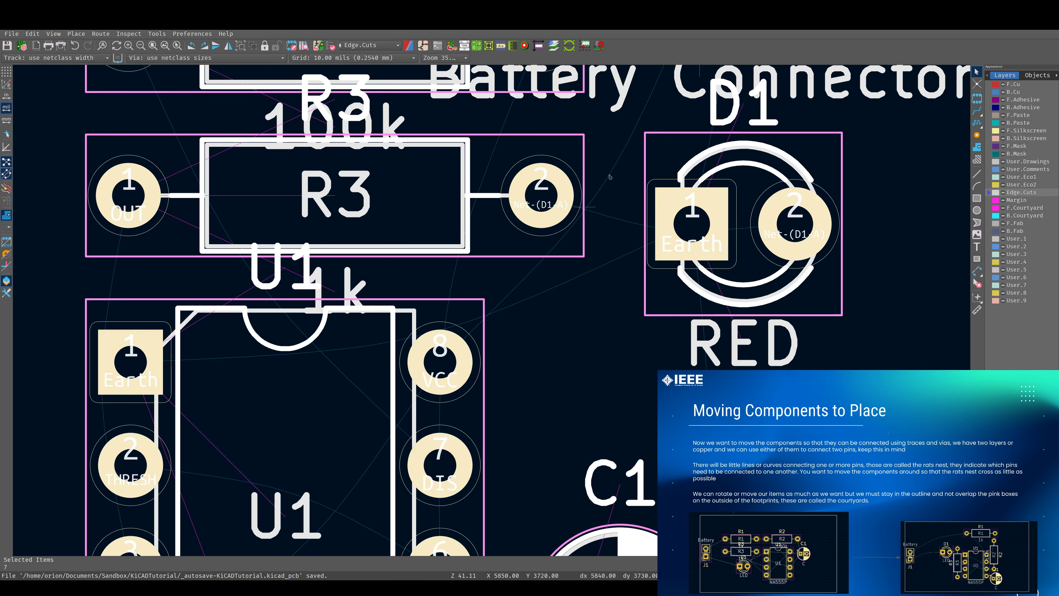
scroll(512, 300, "down", 3)
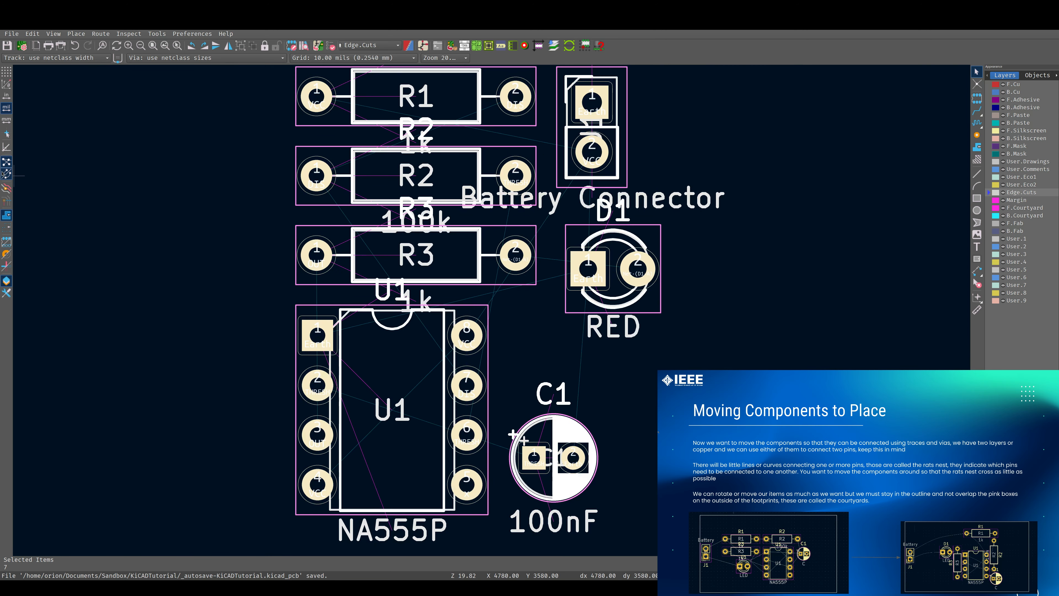
left_click(6, 174)
left_click(6, 174)
left_click(3, 176)
left_click(3, 175)
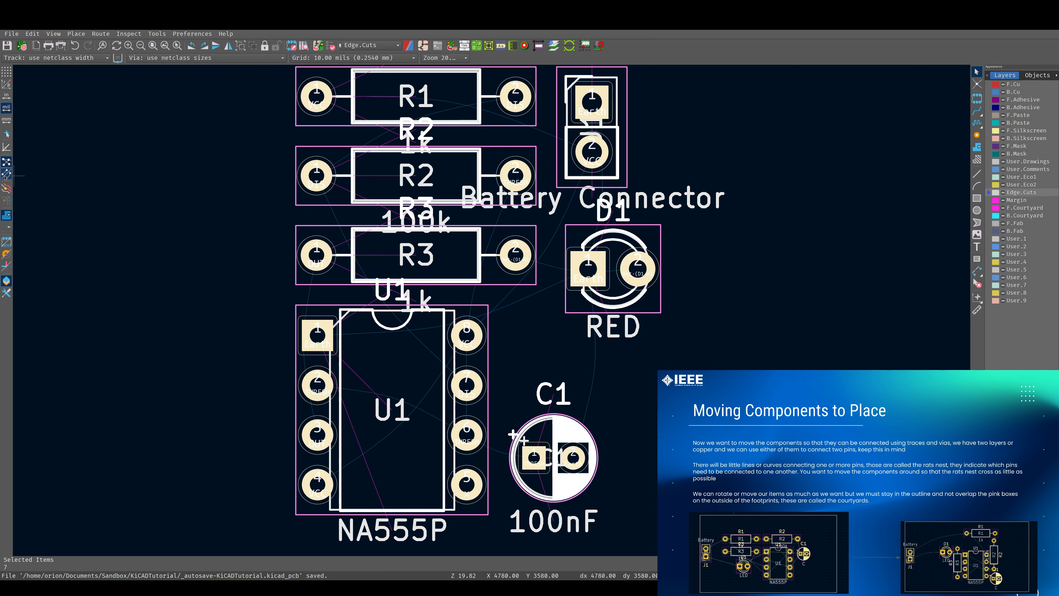
left_click(630, 255)
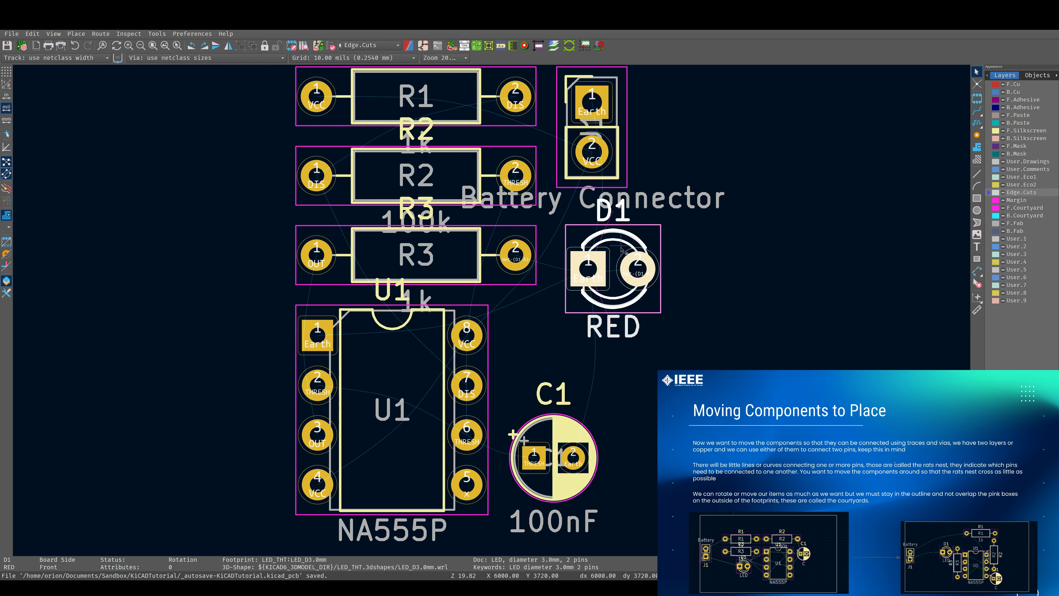
scroll(552, 323, "down", 2)
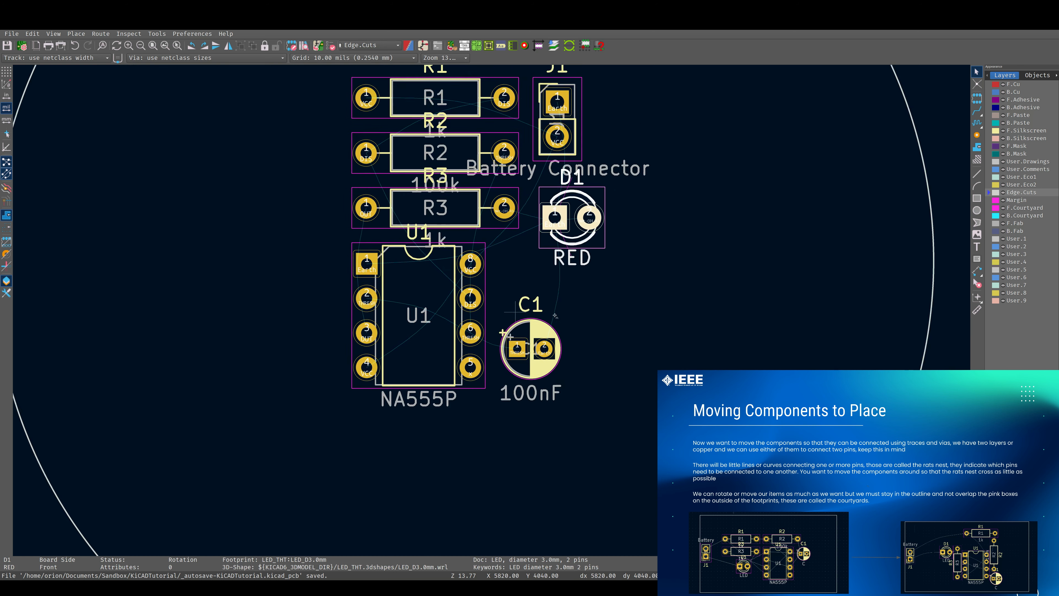
scroll(493, 310, "down", 1)
scroll(493, 306, "down", 1)
middle_click_drag(494, 307, 481, 377)
scroll(481, 377, "down", 1)
scroll(498, 307, "up", 1)
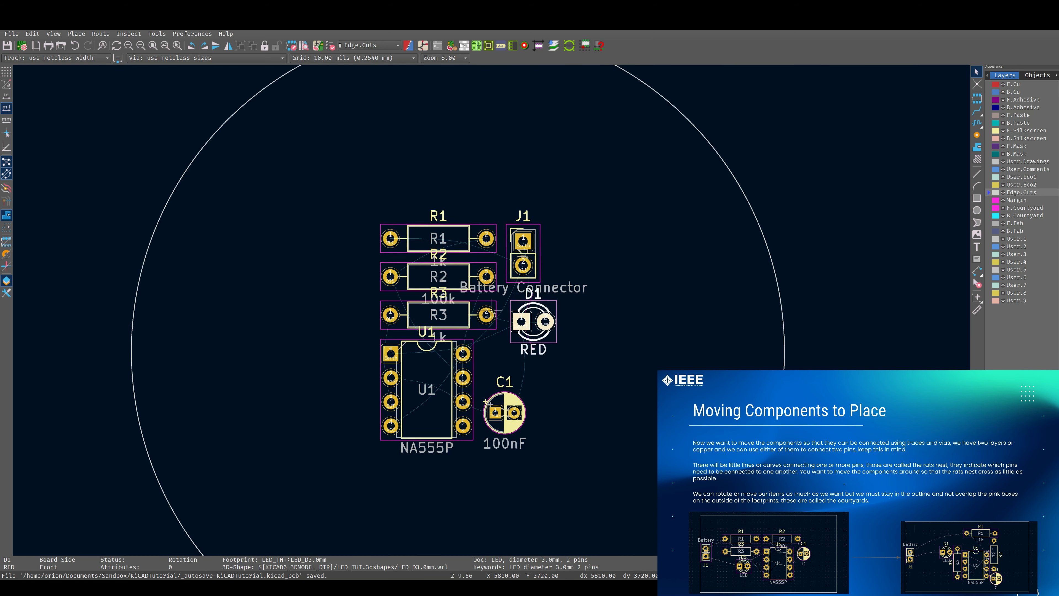
scroll(496, 316, "up", 1)
scroll(499, 316, "down", 1)
middle_click_drag(502, 317, 555, 255)
Move capacitor C1 further right, beside U1's lower right side
left_click(556, 377)
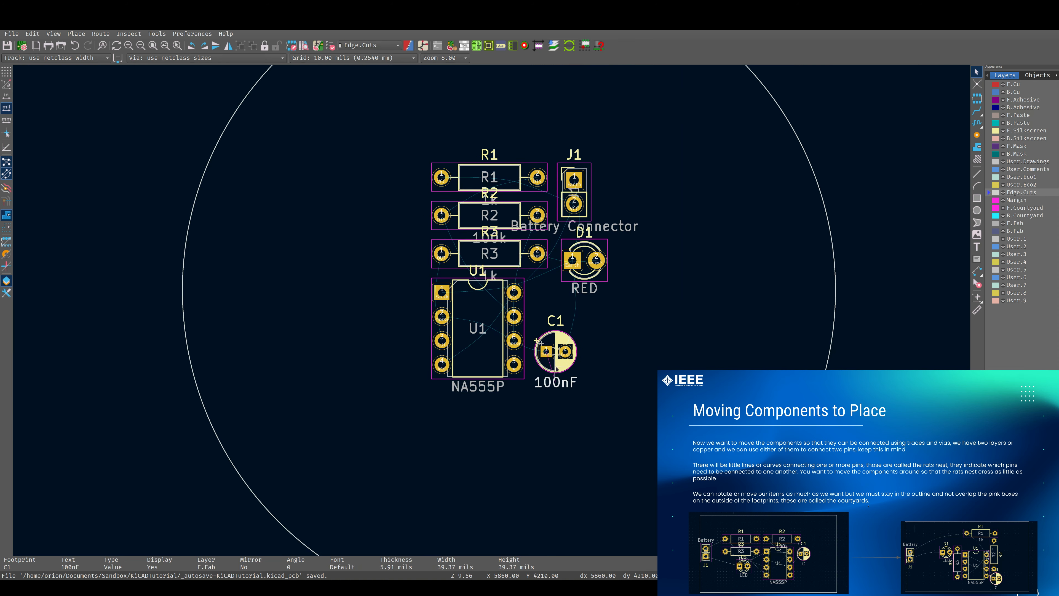
left_click(555, 367)
key("m")
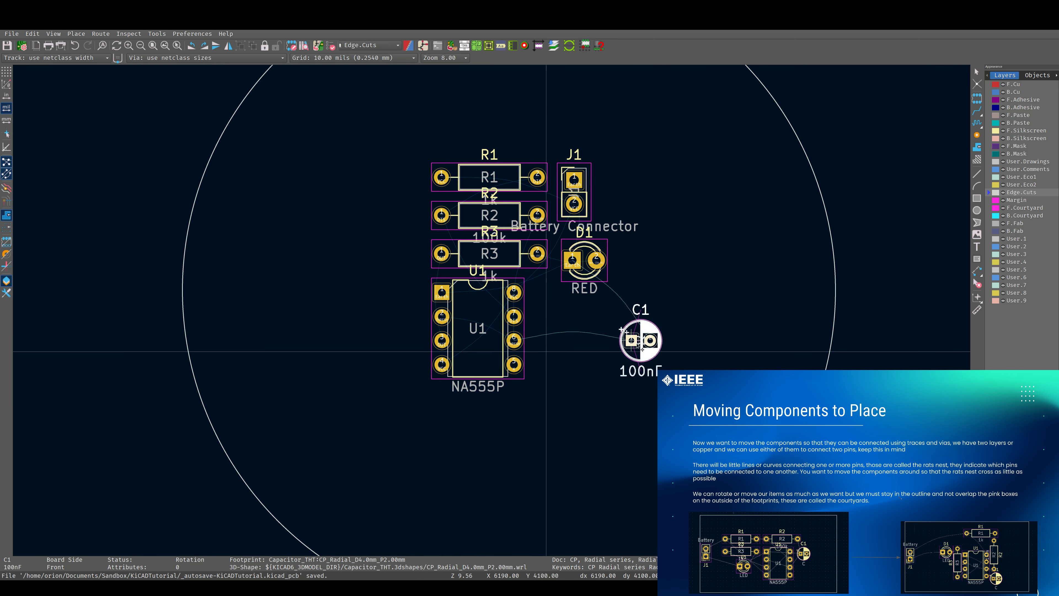
left_click(659, 333)
Move the LED D1 up and right, above C1
left_click(579, 263)
left_click(586, 274)
key("m")
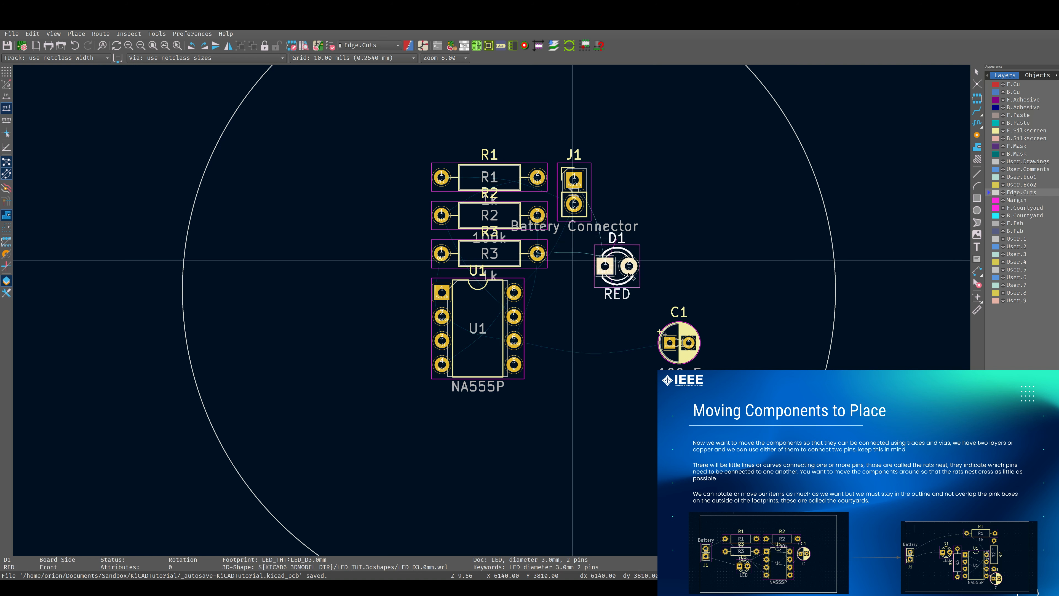
left_click(662, 239)
Move resistor R3 below U1
left_click(479, 235)
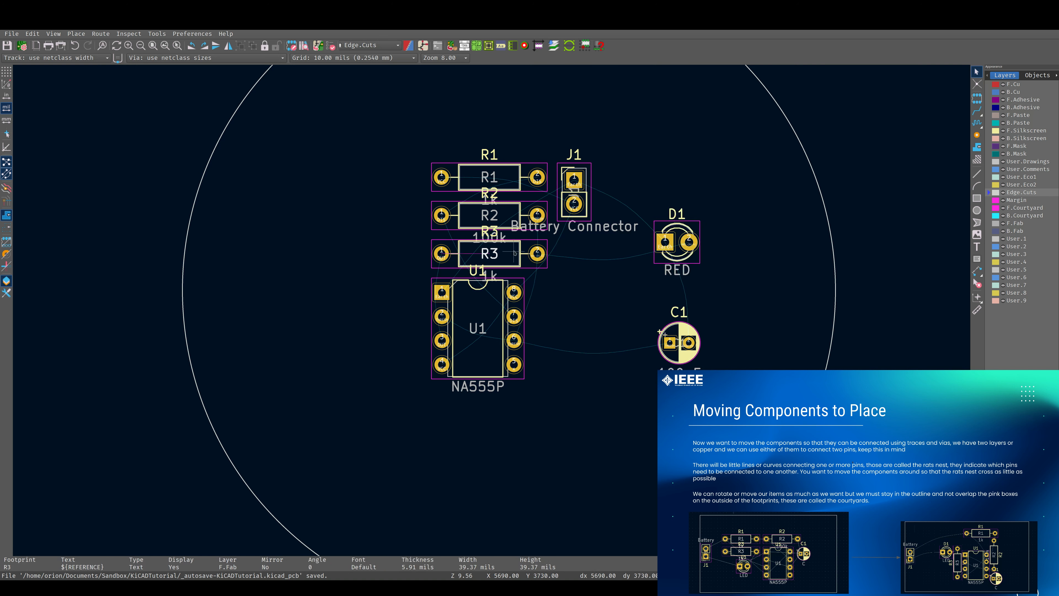
key("m")
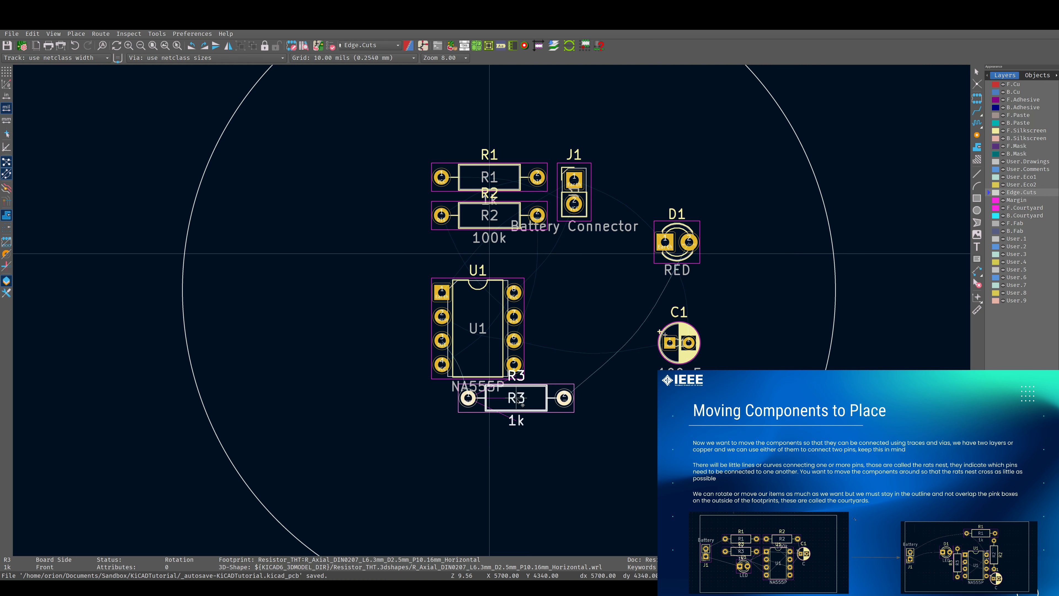
left_click(517, 400)
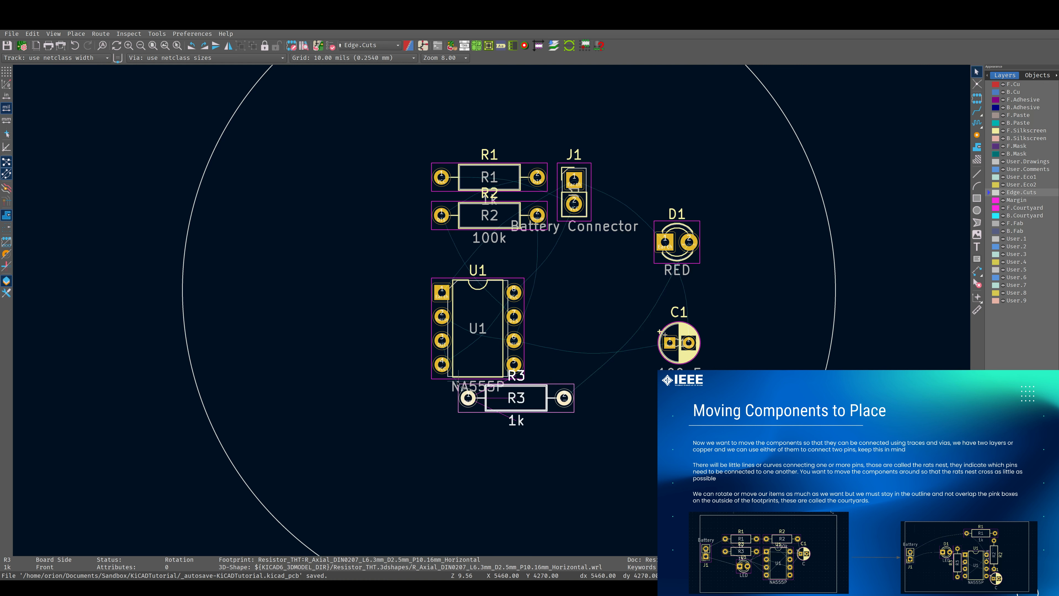
Move the battery connector J1 to the left side of the board, left of U1
scroll(457, 383, "up", 3)
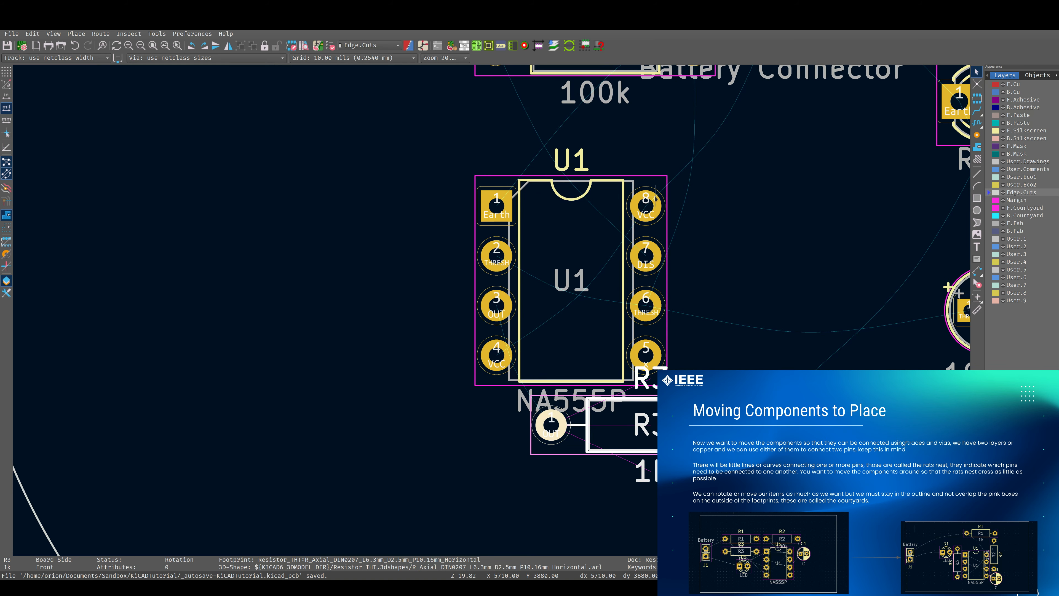
scroll(656, 200, "down", 3)
left_click(555, 215)
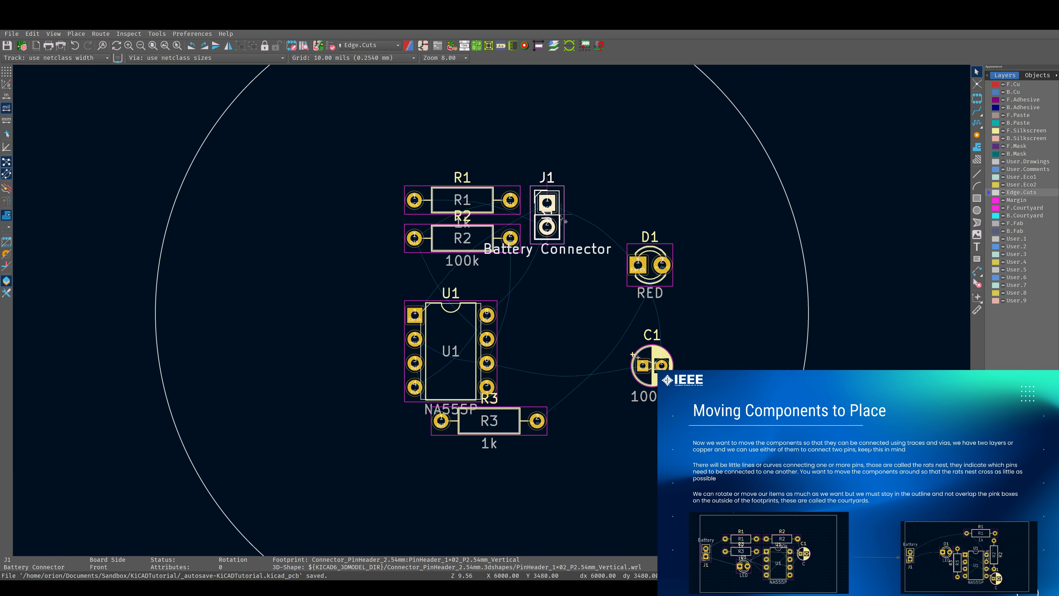
left_click_drag(560, 217, 239, 358)
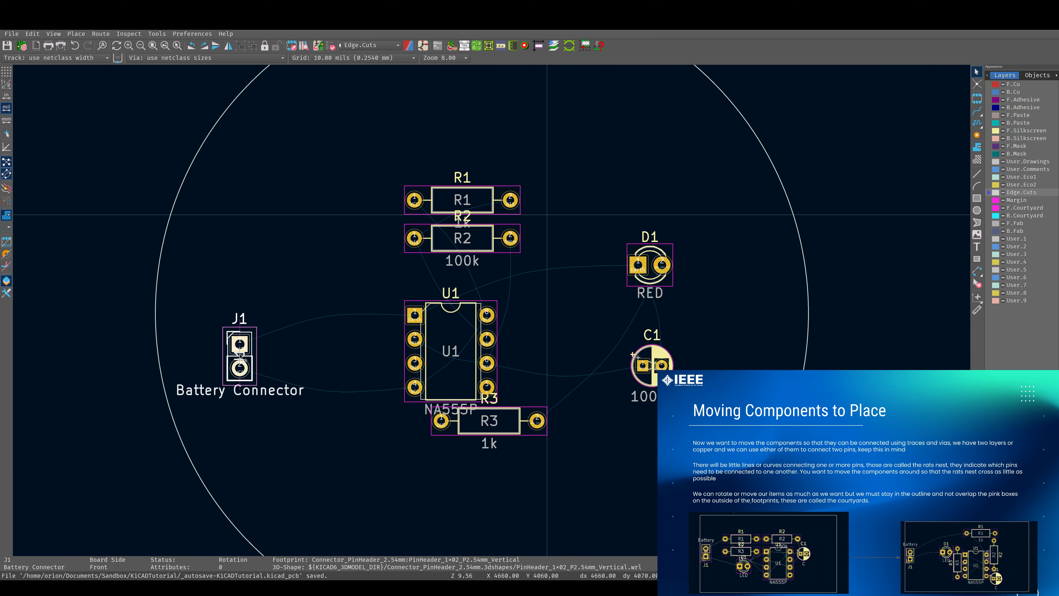
Move resistor R2 to the right of U1 below D1, and nudge C1 up beside R2's right end
scroll(367, 332, "down", 3)
scroll(492, 310, "up", 1)
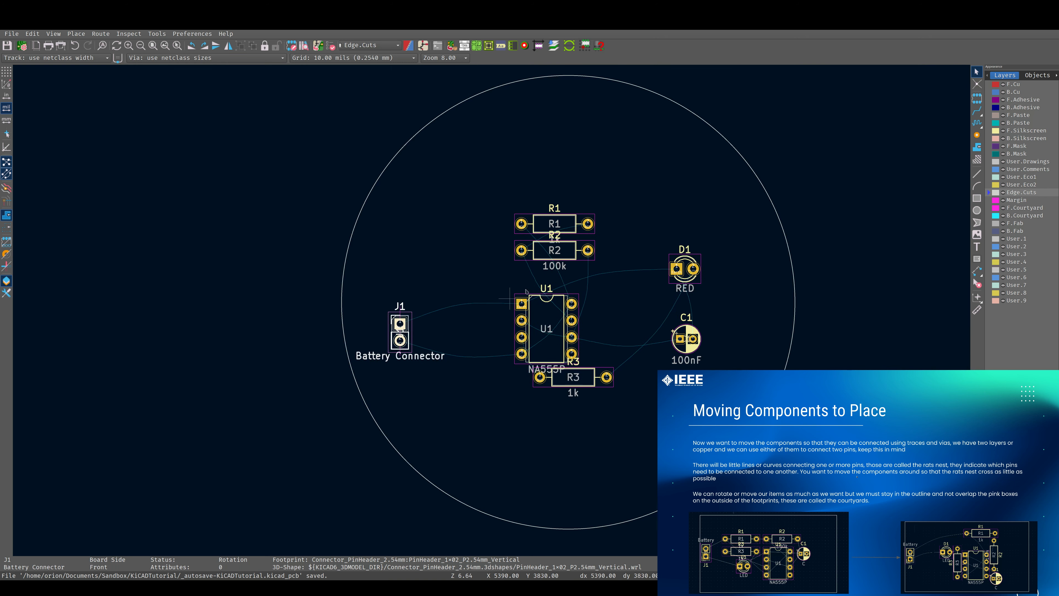
scroll(561, 271, "up", 3)
left_click_drag(528, 289, 651, 431)
scroll(672, 440, "down", 2, "shift")
middle_click_drag(672, 441, 670, 472)
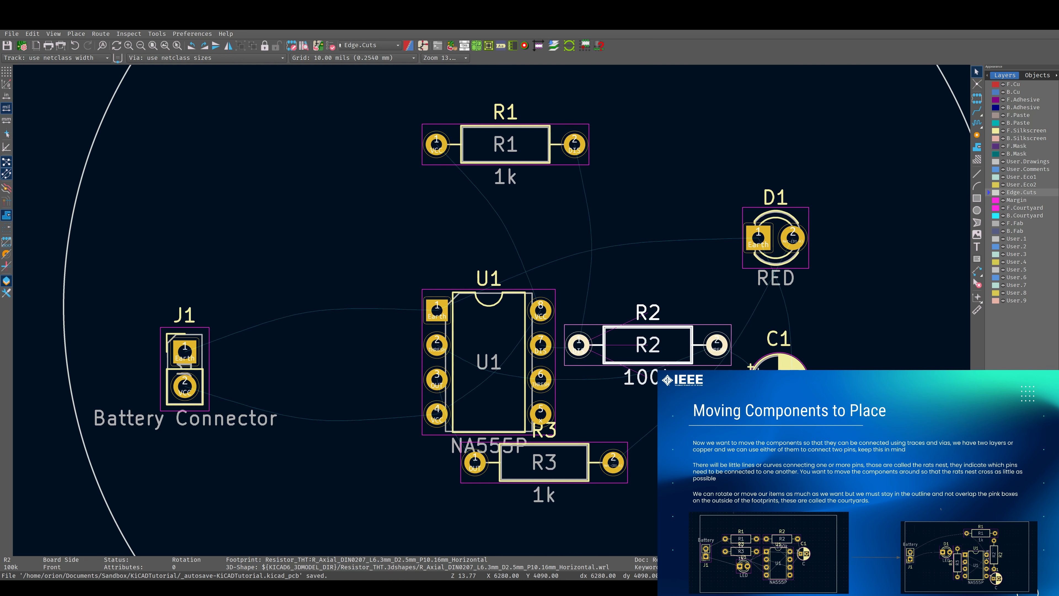
left_click_drag(776, 375, 770, 347)
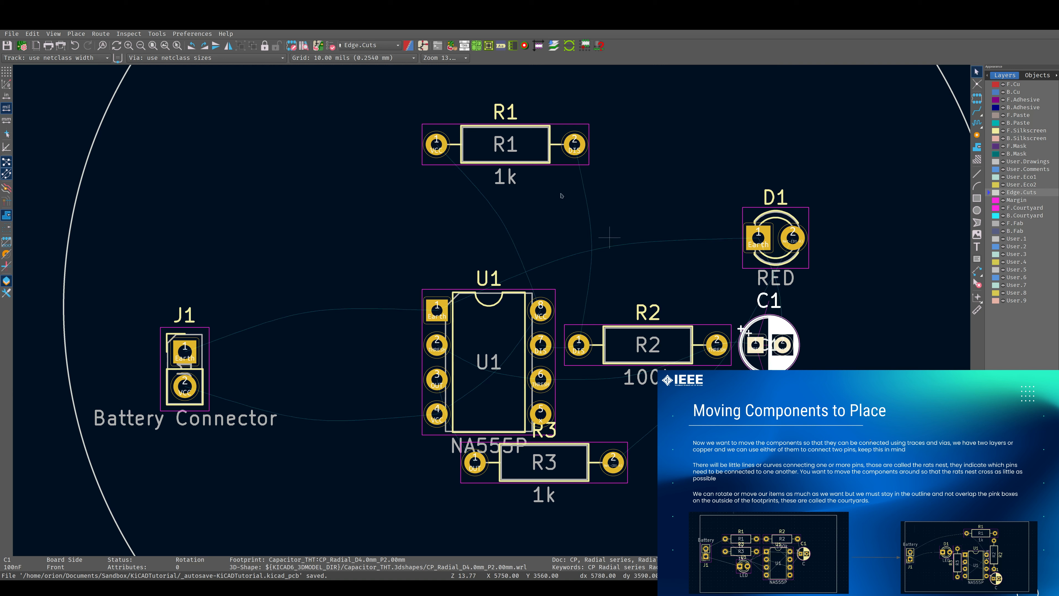
Move resistor R1 to the right of U1, directly above R2
left_click(506, 147)
left_click_drag(503, 146, 649, 303)
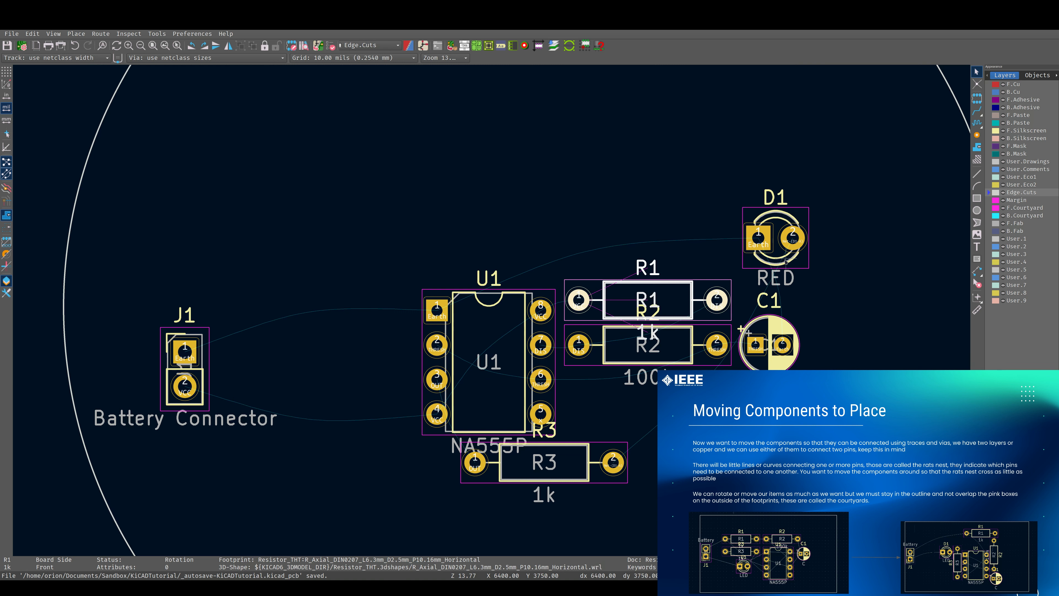
Move the LED D1 beside R3's right end below R2 and rotate it by 180°
left_click_drag(786, 259, 693, 455)
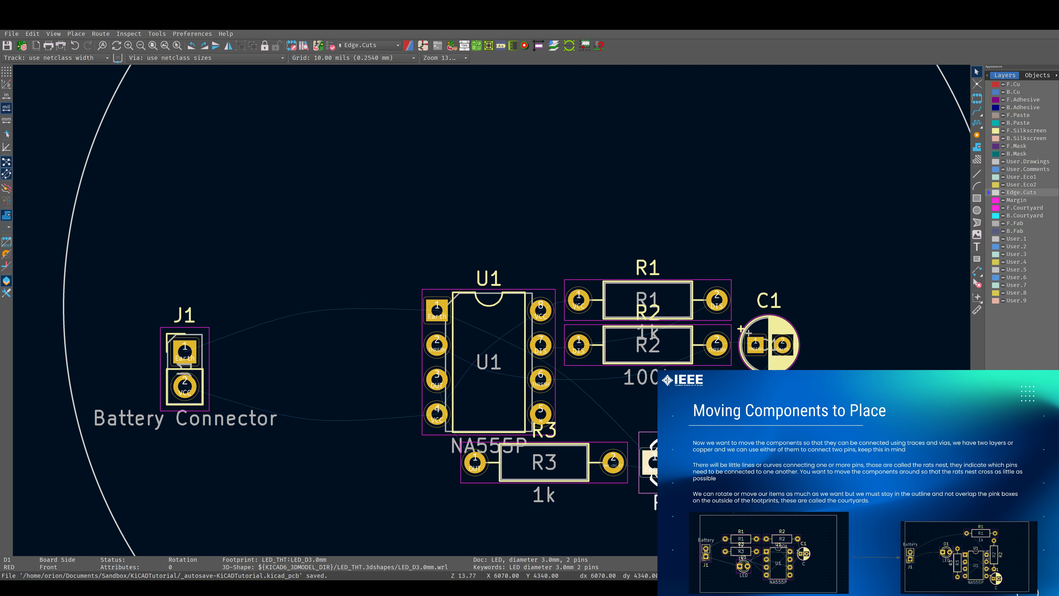
key("r")
key("r")
left_click_drag(638, 464, 669, 468)
left_click(662, 431)
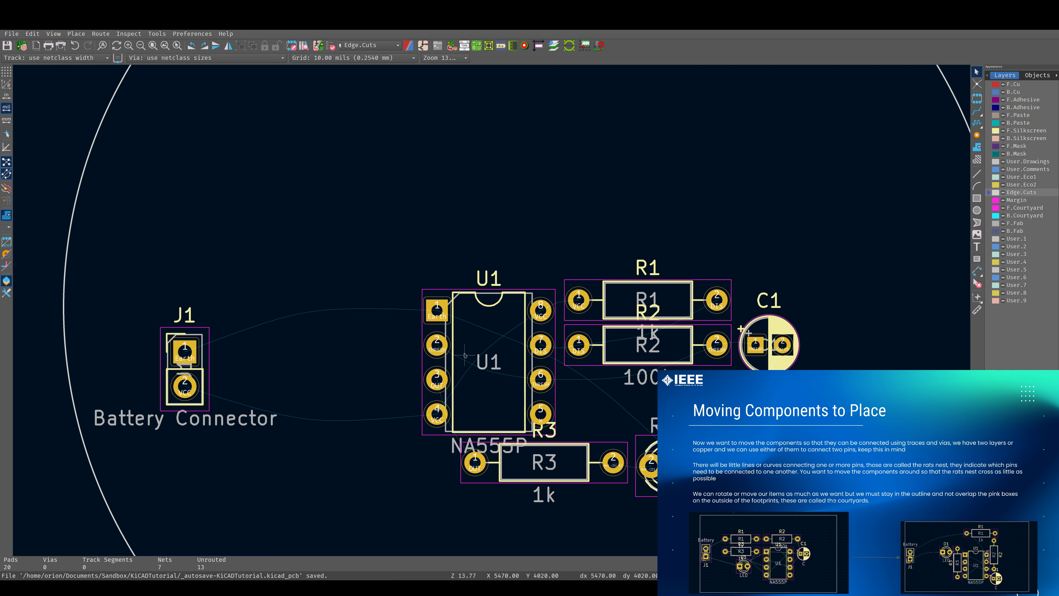
Select all the footprints together and shift the whole group slightly upward inside the board outline
scroll(423, 311, "up", 2)
left_click(517, 315)
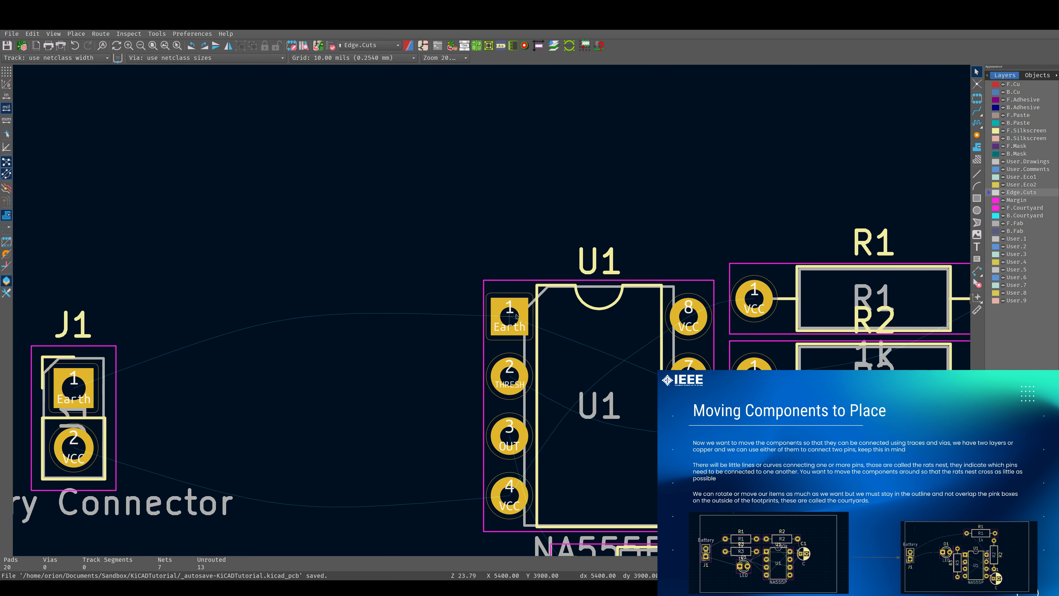
scroll(515, 321, "down", 4)
scroll(513, 327, "up", 2)
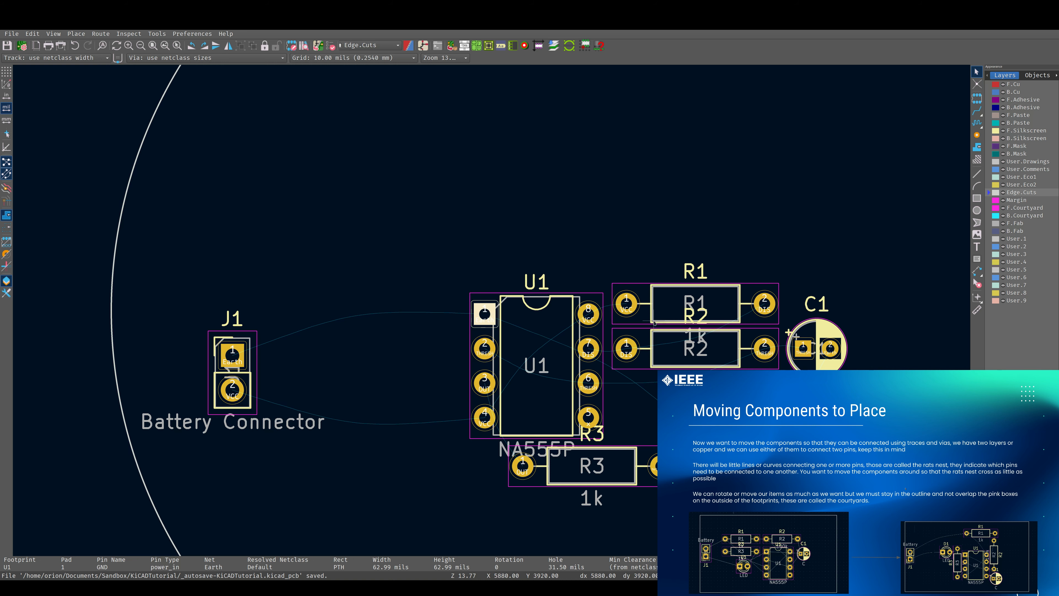
scroll(654, 322, "down", 2, "shift")
scroll(654, 322, "down", 2)
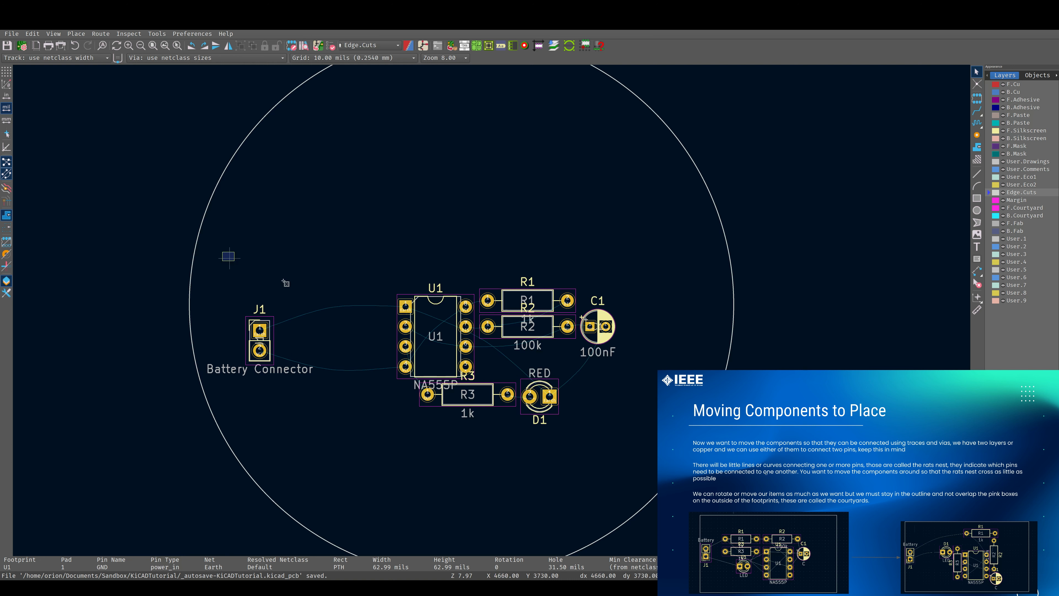
left_click_drag(223, 252, 672, 428)
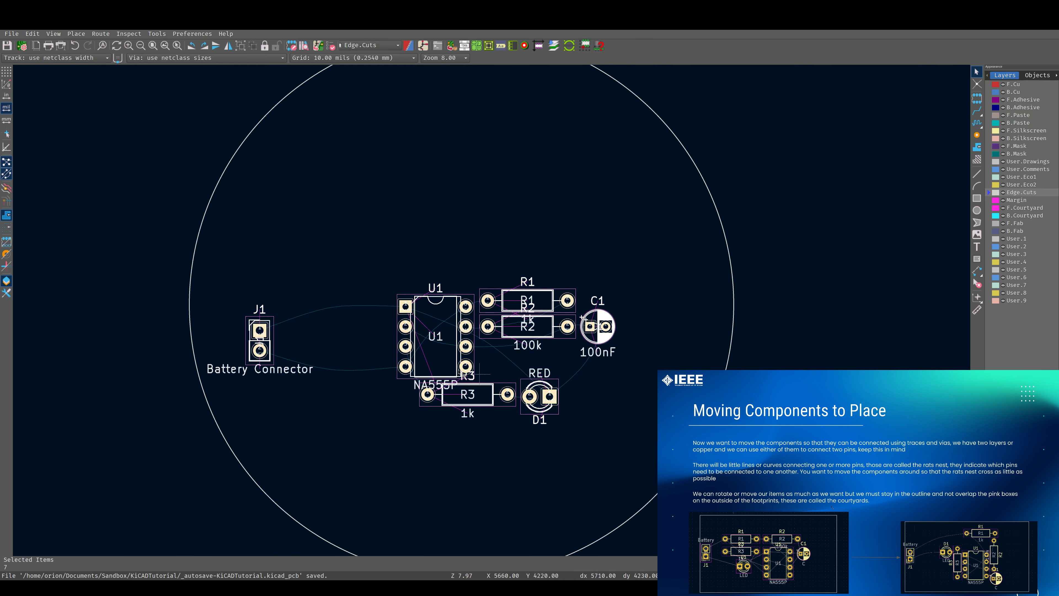
left_click_drag(437, 360, 440, 309)
left_click(559, 235)
Inspect the footprint arrangement and U1's pin 5 pad at different zoom levels
scroll(292, 311, "up", 3)
scroll(497, 311, "down", 1)
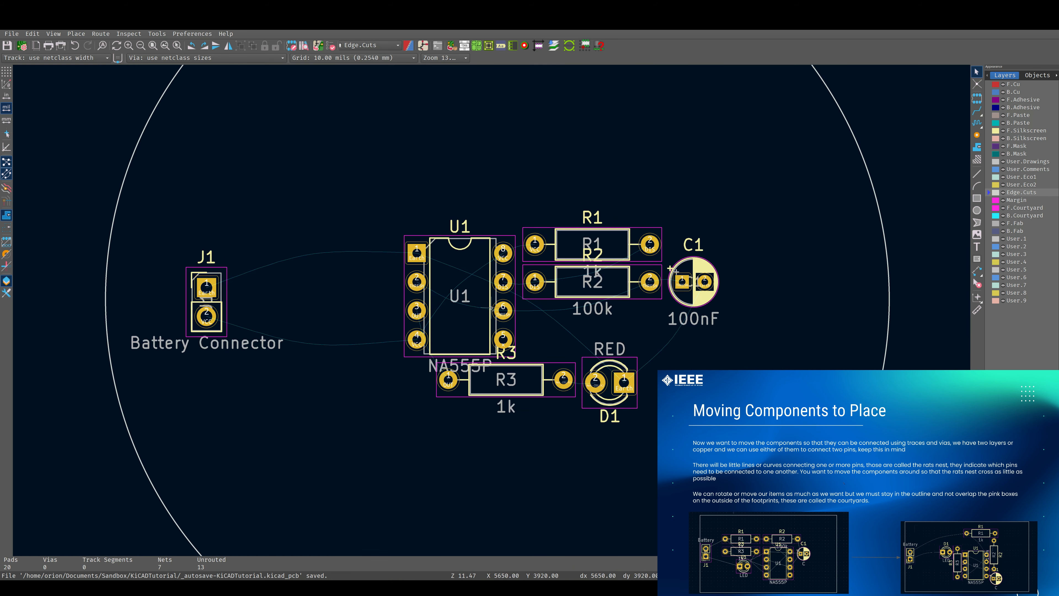
scroll(492, 311, "up", 3)
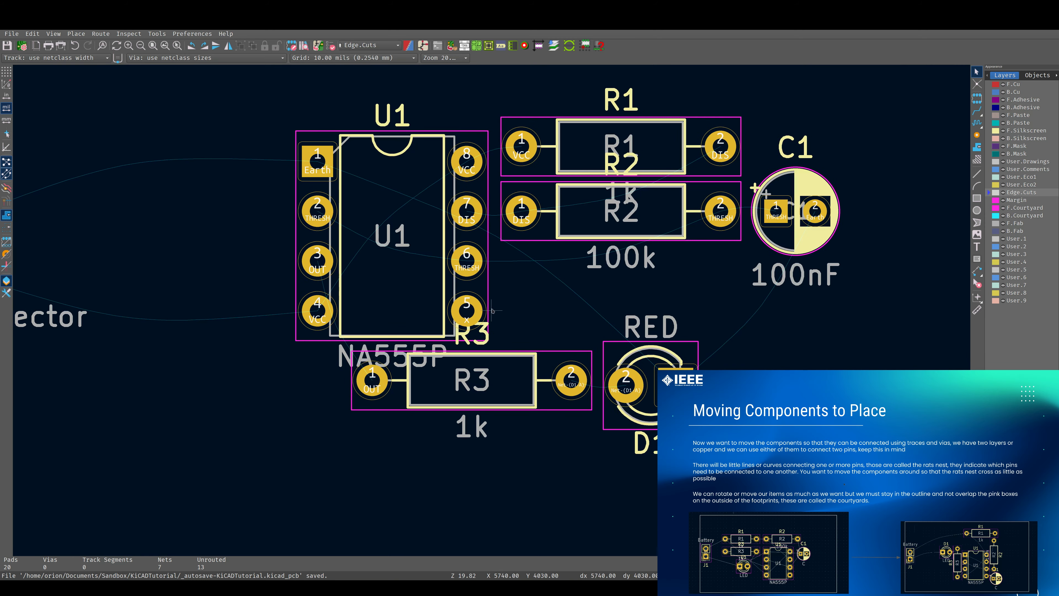
scroll(462, 306, "up", 3)
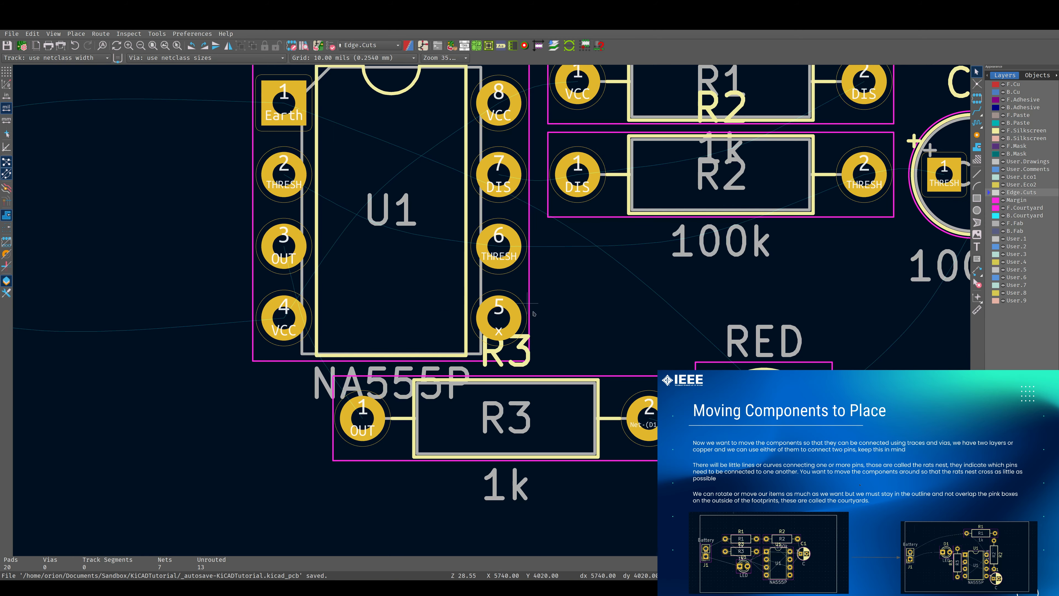
left_click(495, 327)
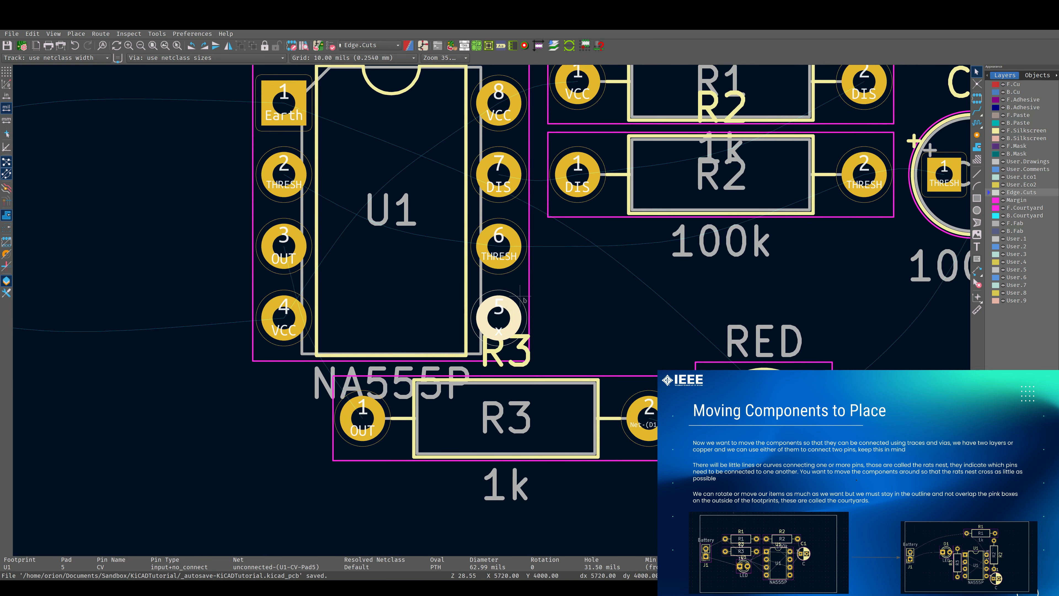
scroll(524, 299, "down", 3)
scroll(493, 311, "down", 2)
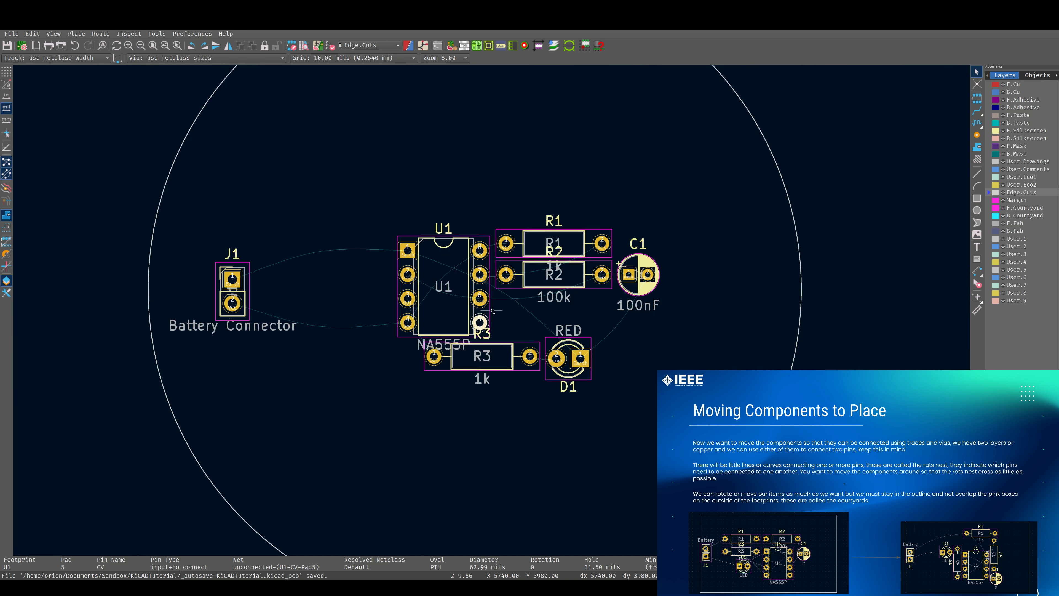
scroll(492, 311, "down", 1)
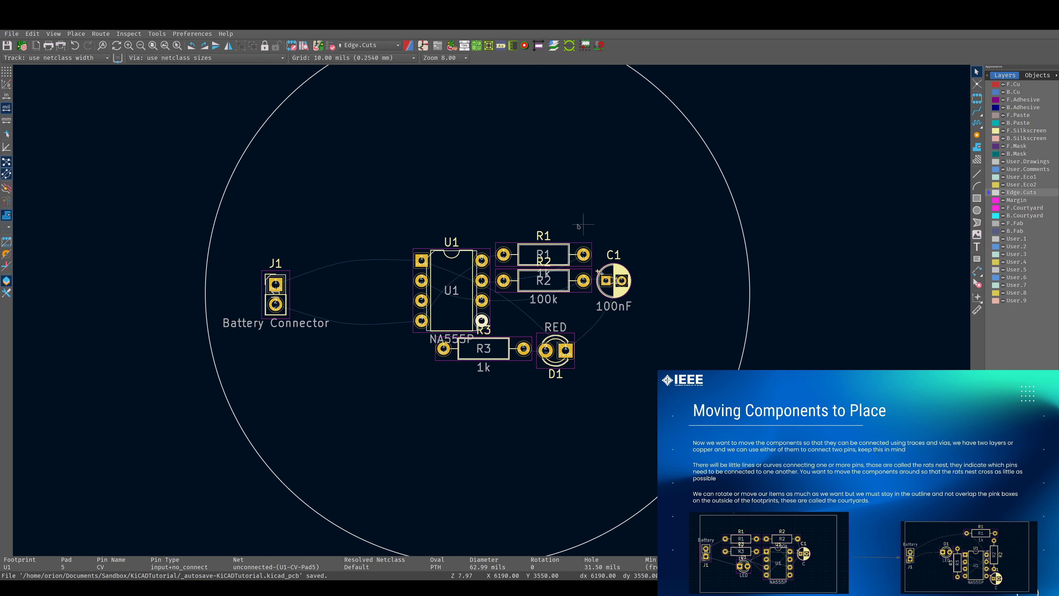
scroll(483, 268, "up", 3)
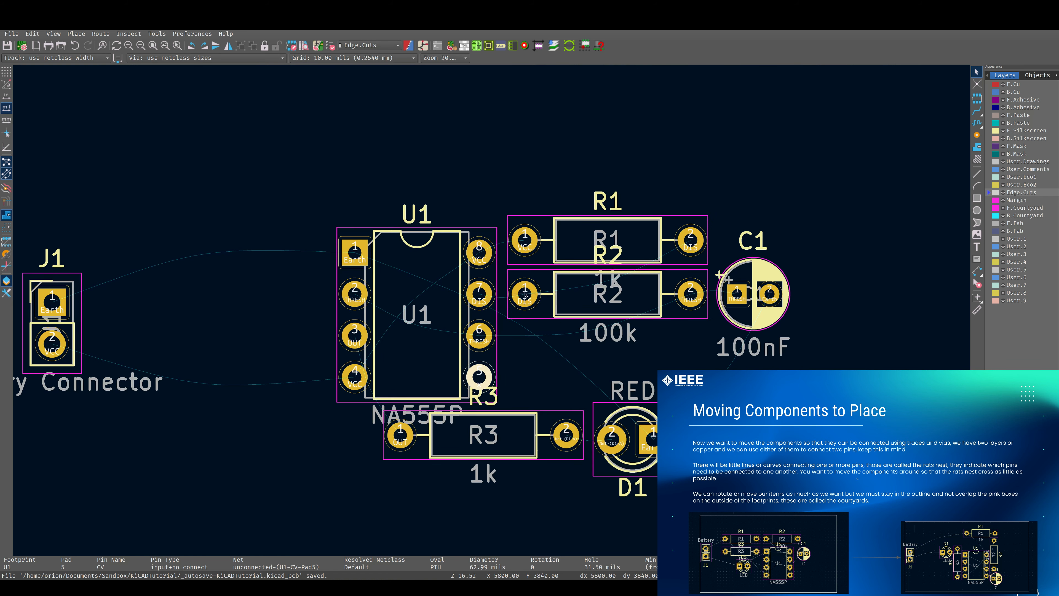
scroll(526, 296, "down", 3)
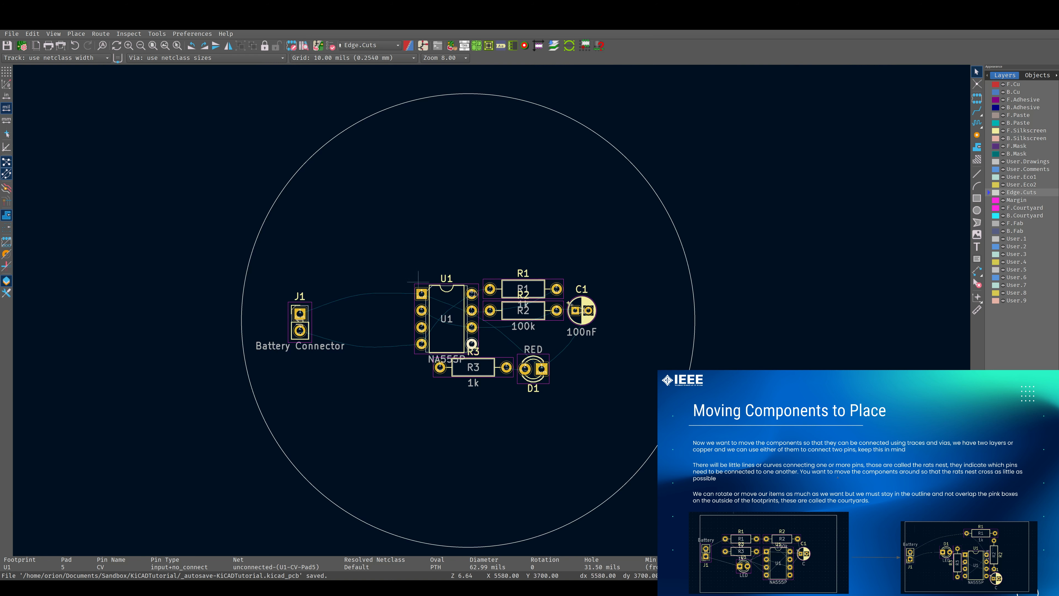
scroll(479, 300, "up", 2)
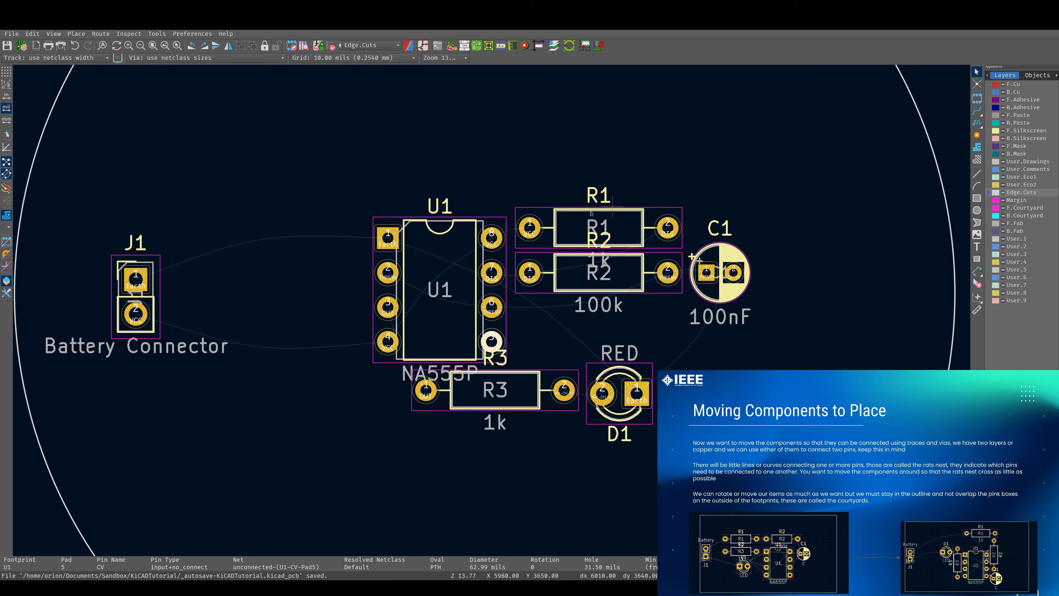
scroll(466, 229, "down", 2)
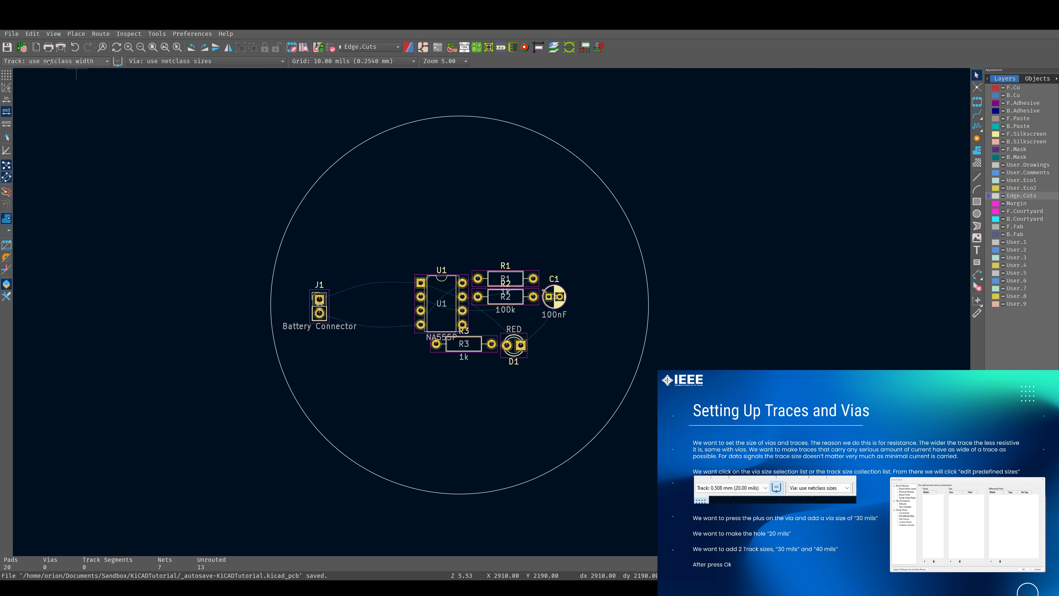
Open the pre-defined sizes settings and add two track widths of 30 mils and 40 mils
left_click(28, 62)
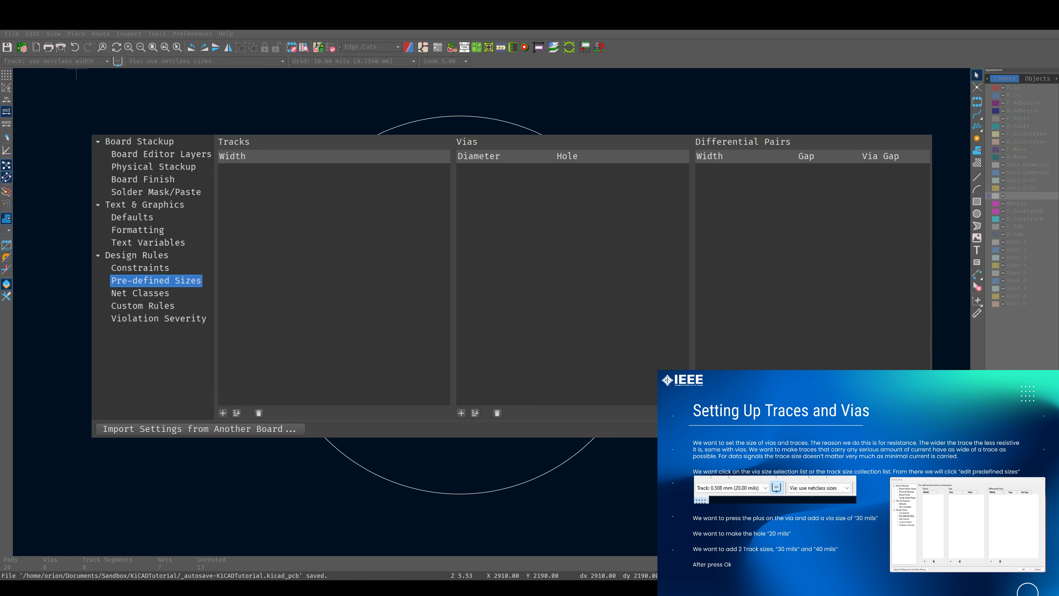
left_click_drag(479, 156, 454, 88, "super")
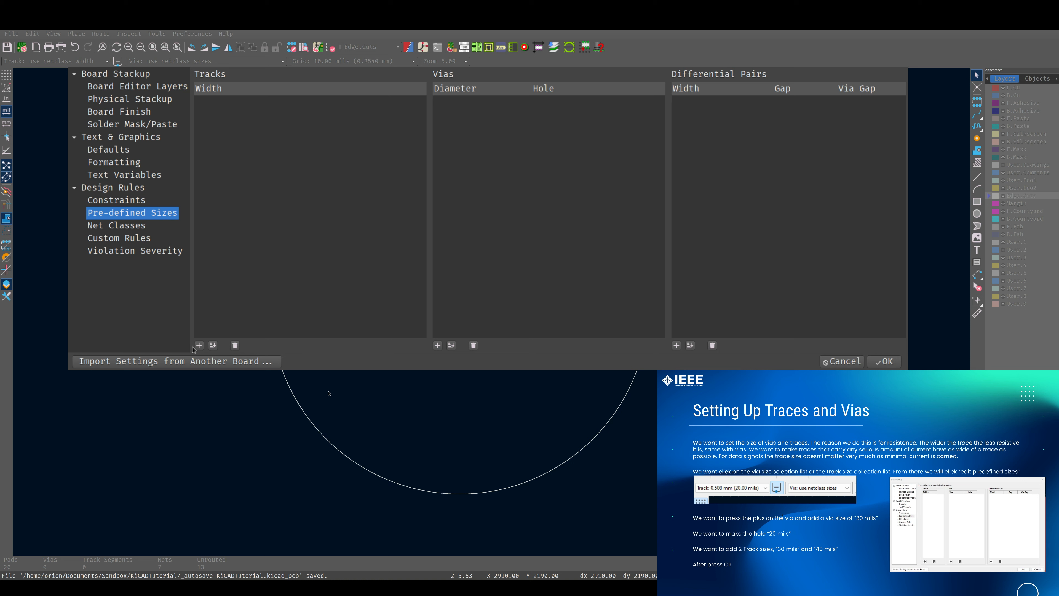
left_click(199, 345)
left_click(199, 345)
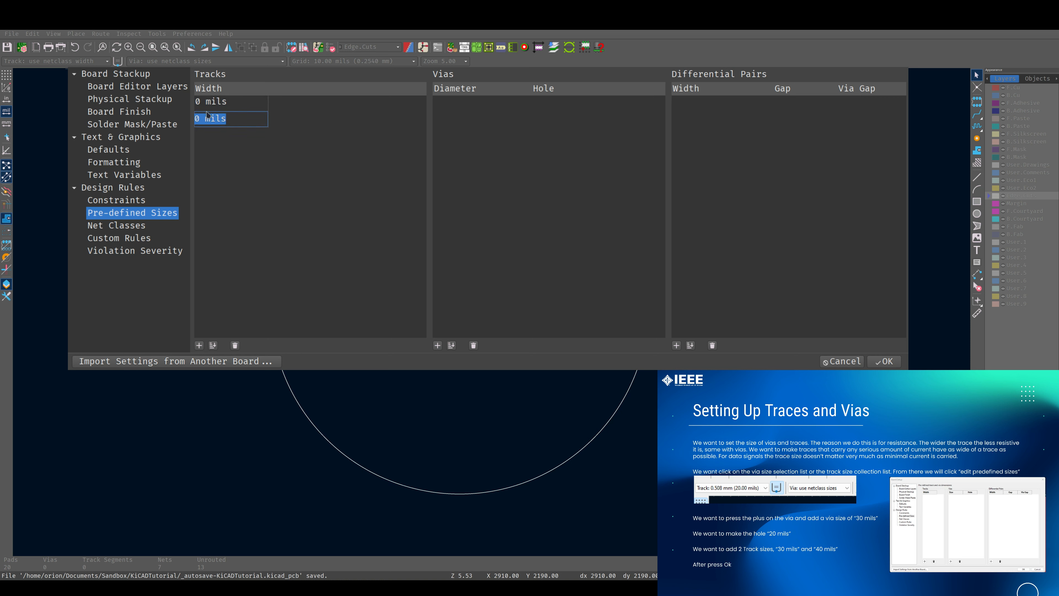
left_click(201, 102)
left_click(200, 102)
key("BackSpace")
type("30")
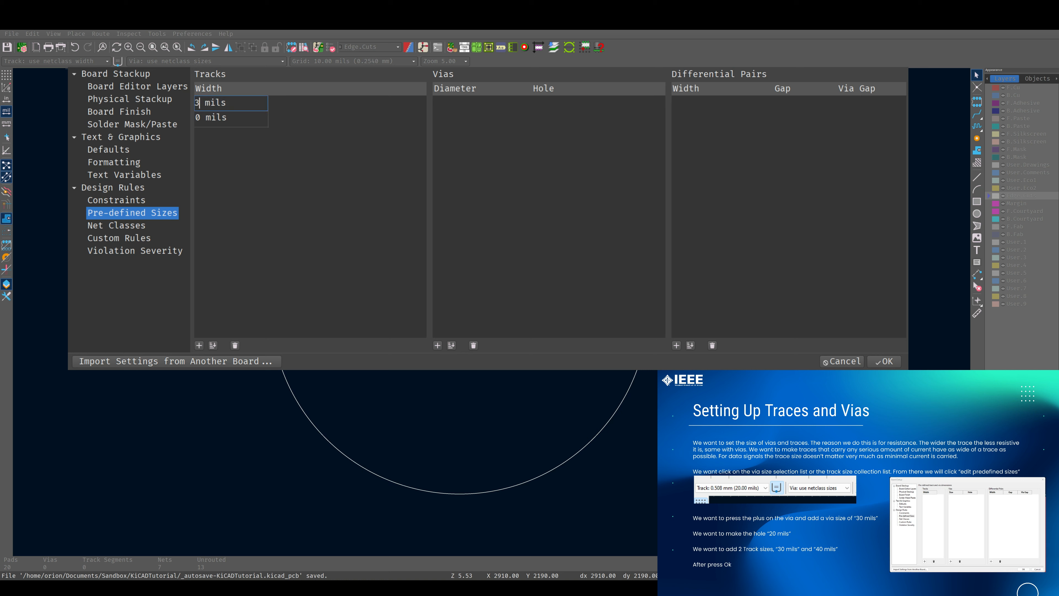
left_click(197, 117)
left_click(197, 117)
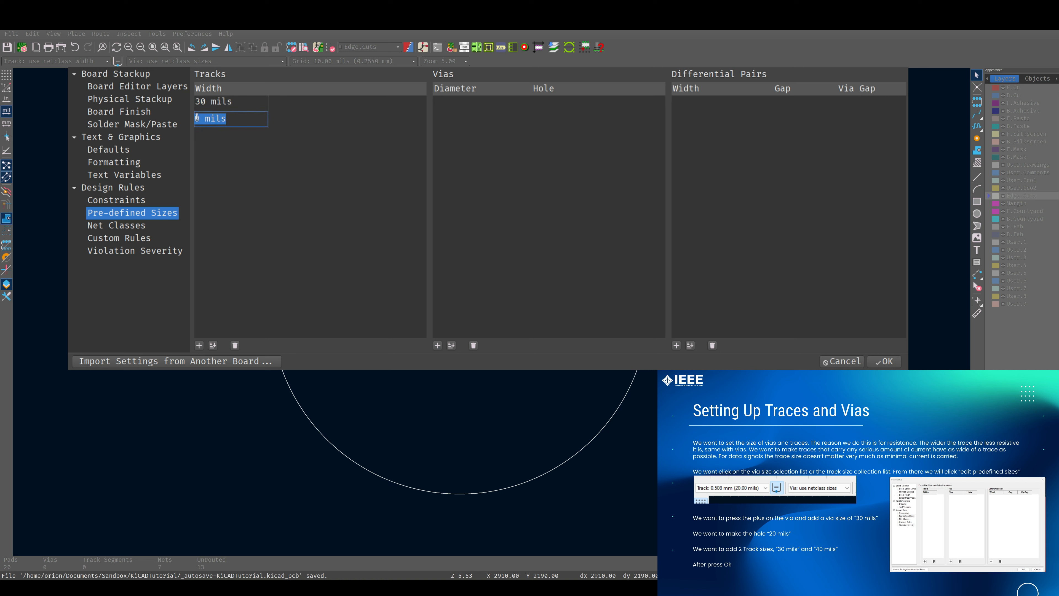
type("4")
Add a via size of 30 mils diameter with a 20 mils hole and apply the settings
left_click(460, 268)
left_click(438, 345)
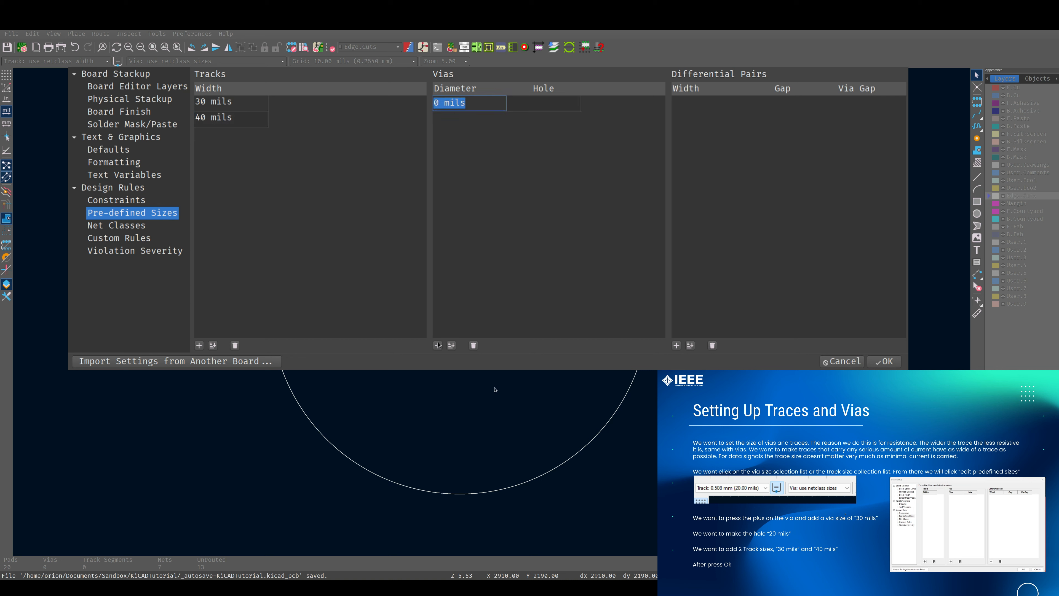
left_click(438, 102)
type("3")
left_click(534, 102)
type("20m")
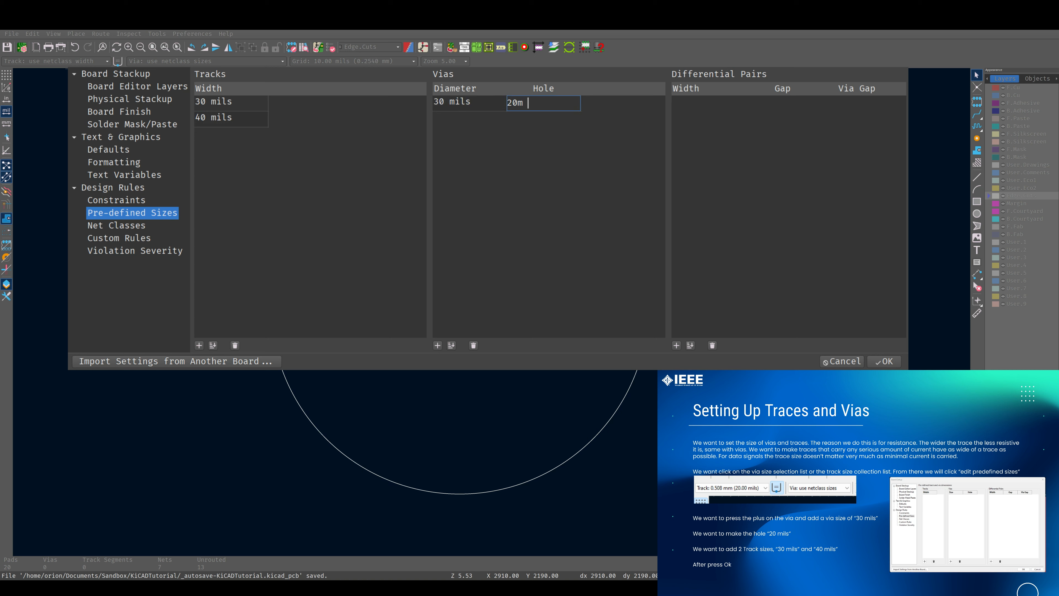
key("BackSpace")
key("BackSpace")
type("mils")
left_click(298, 106)
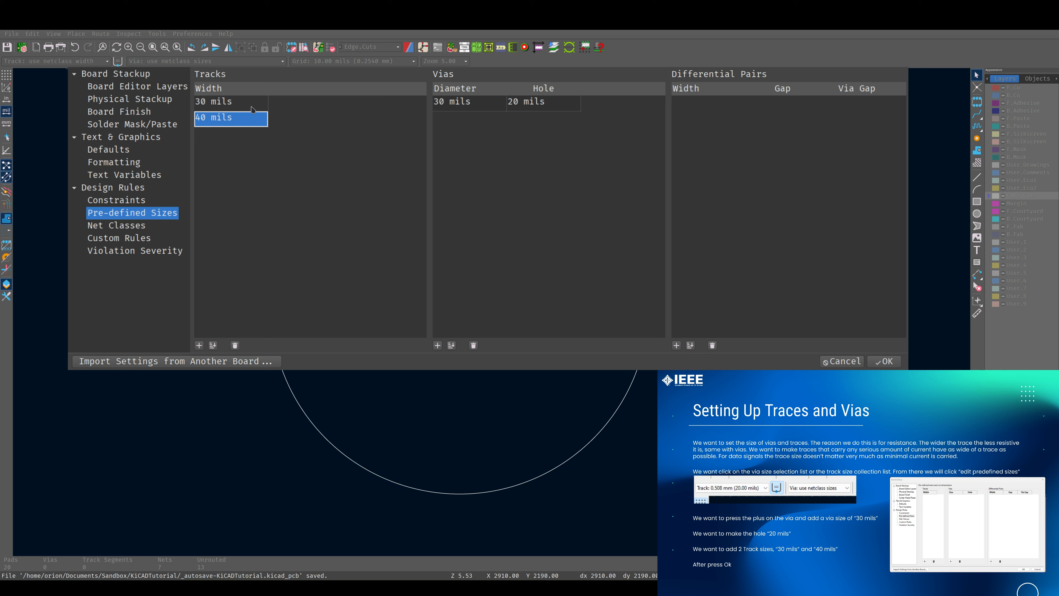
left_click(883, 361)
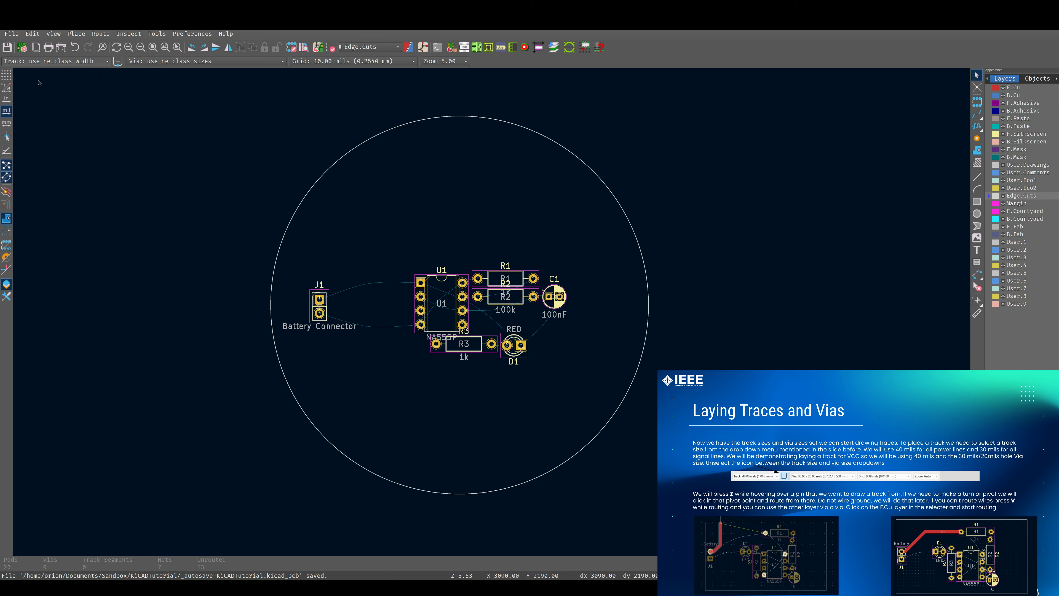
Choose the 40 mils track width, unlink the track and via sizes, and activate the track router
left_click(39, 83)
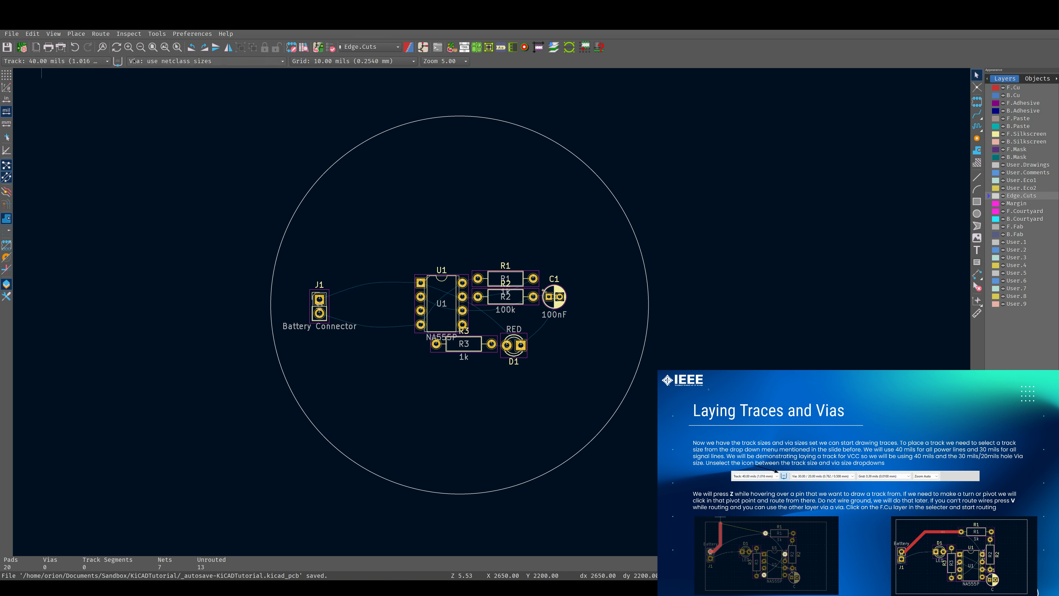
left_click(118, 63)
left_click(977, 114)
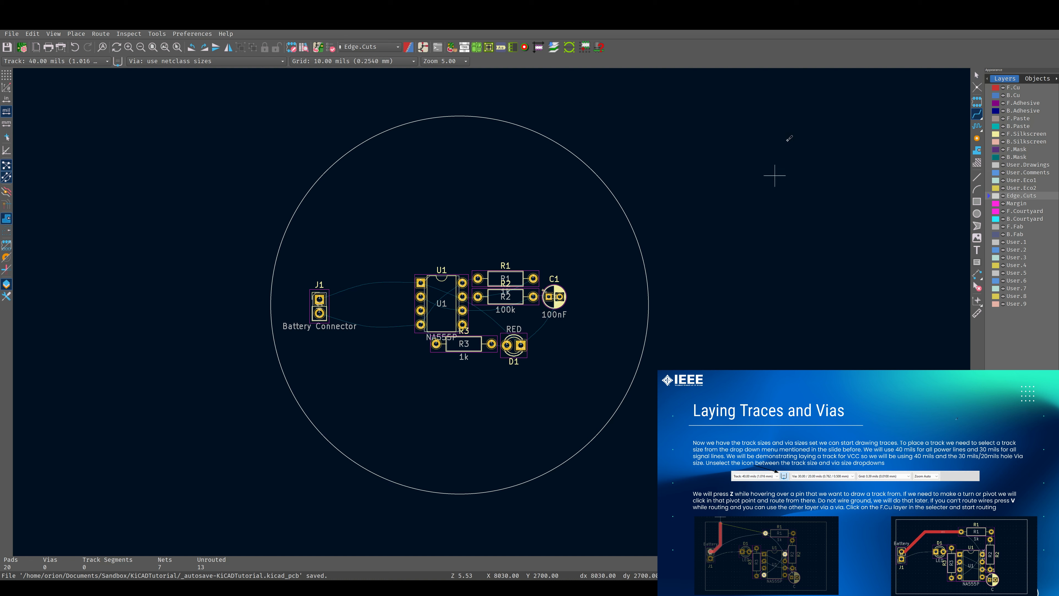
Route a VCC track on F.Cu from battery connector J1 pin 2 to U1 pin 4
scroll(331, 296, "up", 2)
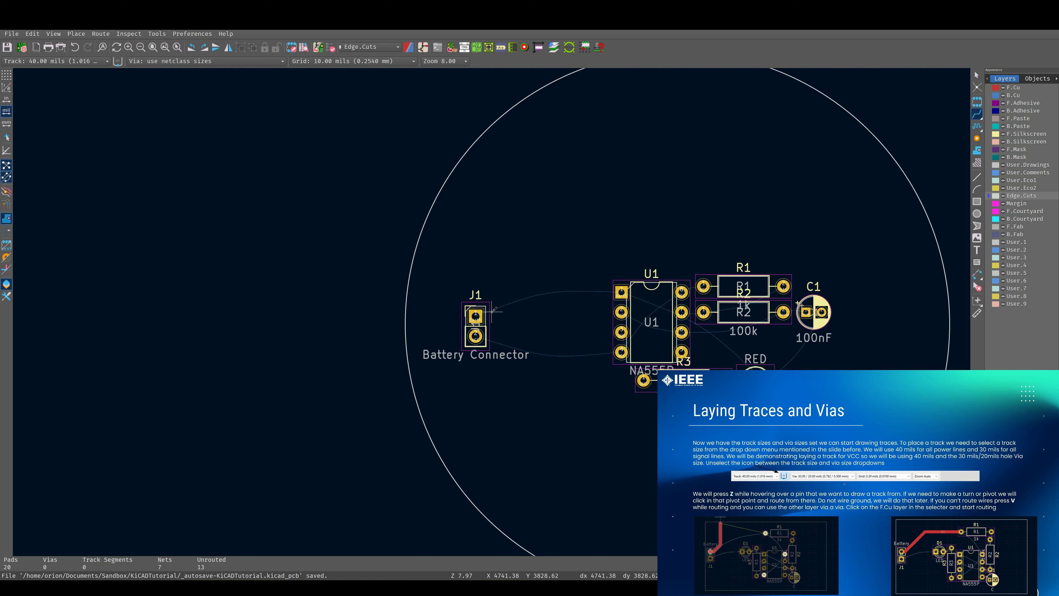
scroll(494, 310, "up", 4)
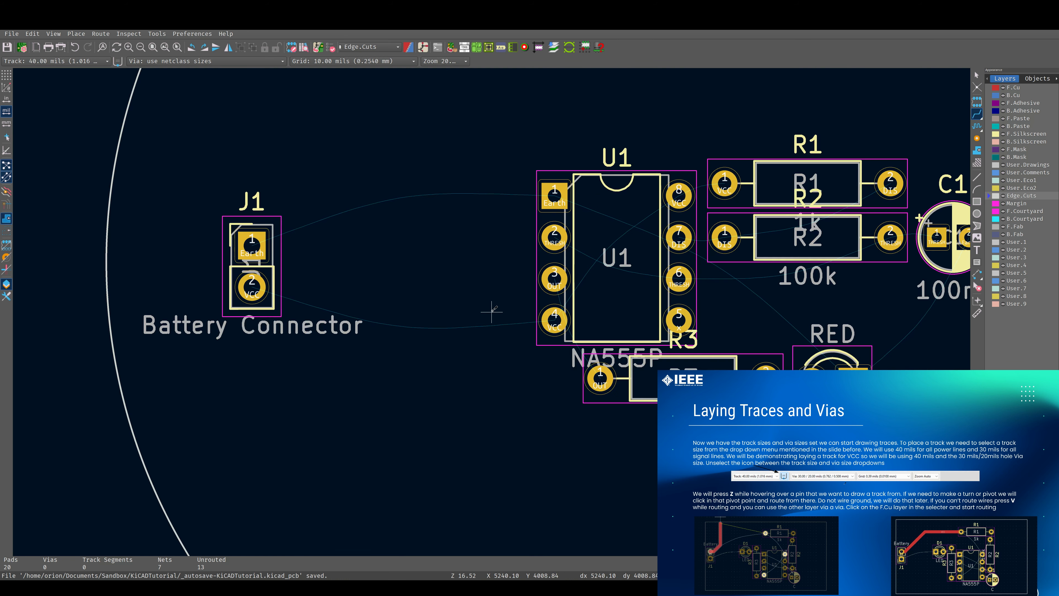
scroll(492, 311, "down", 3)
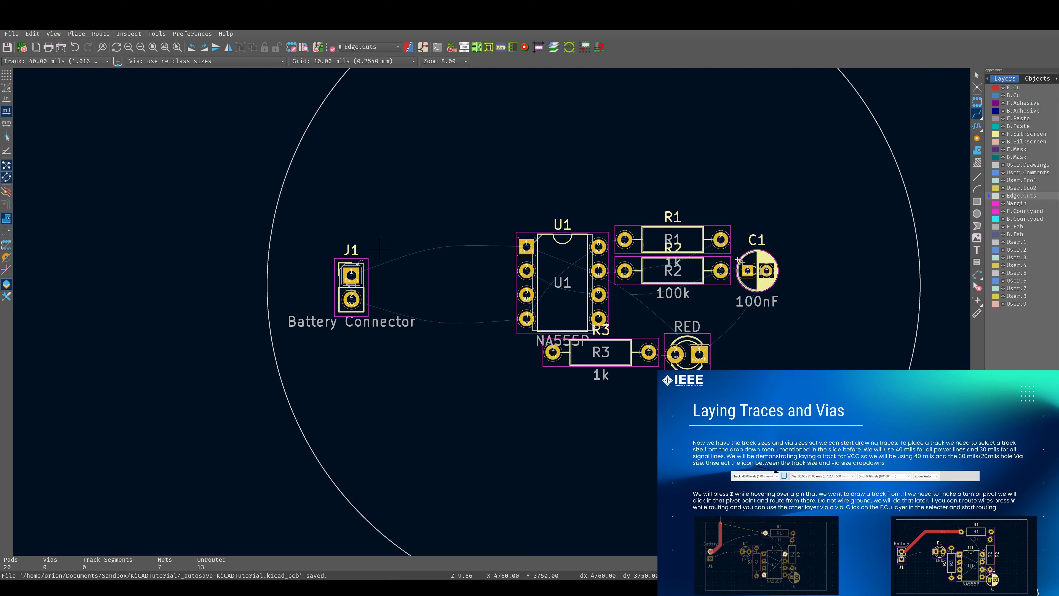
left_click(352, 299)
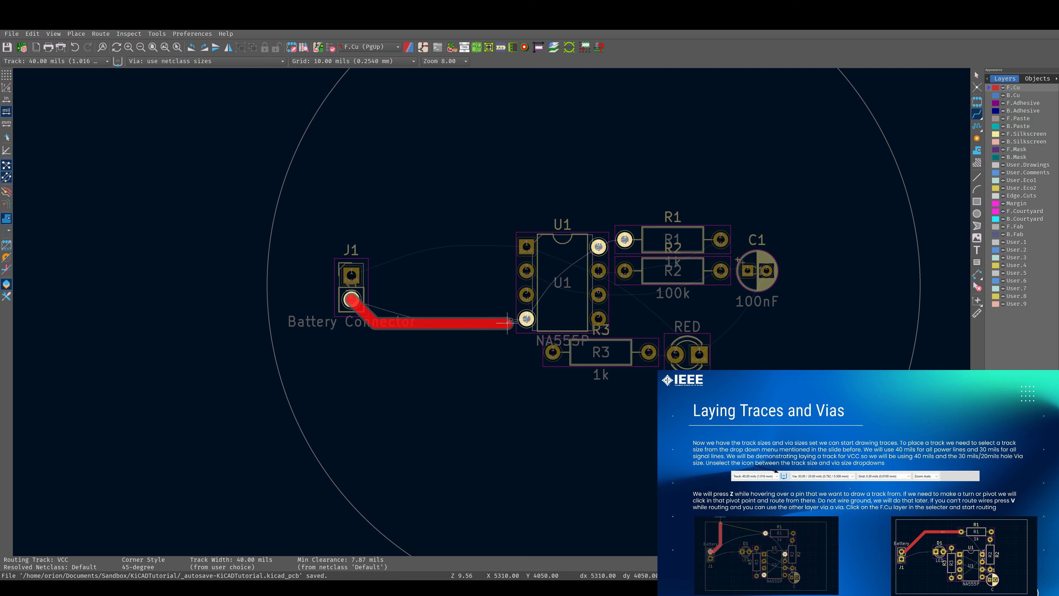
left_click(525, 319)
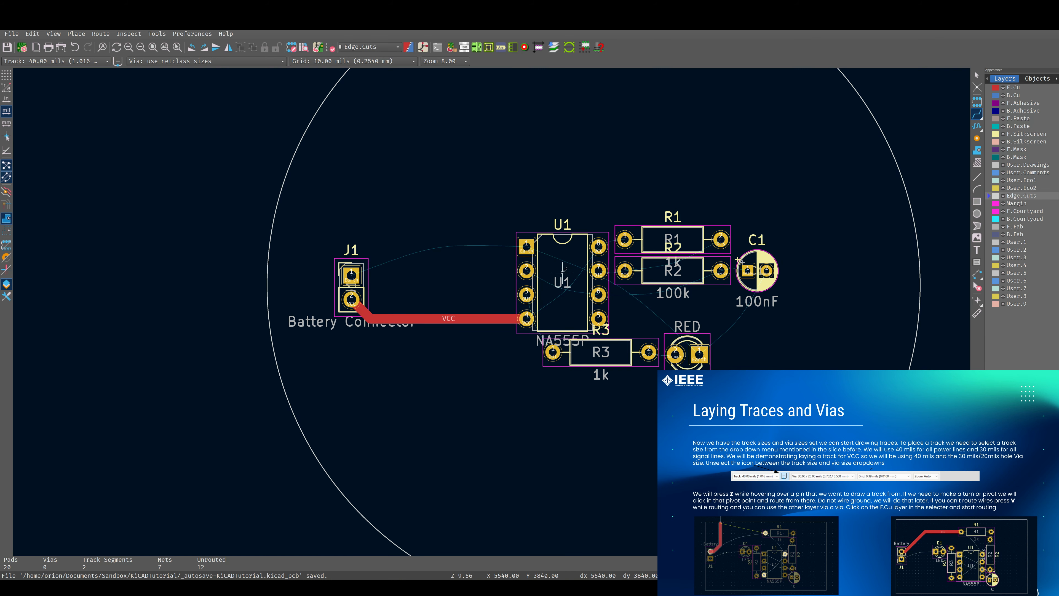
Route a VCC track from U1 pin 8 to R1 pin 1
scroll(631, 249, "up", 3)
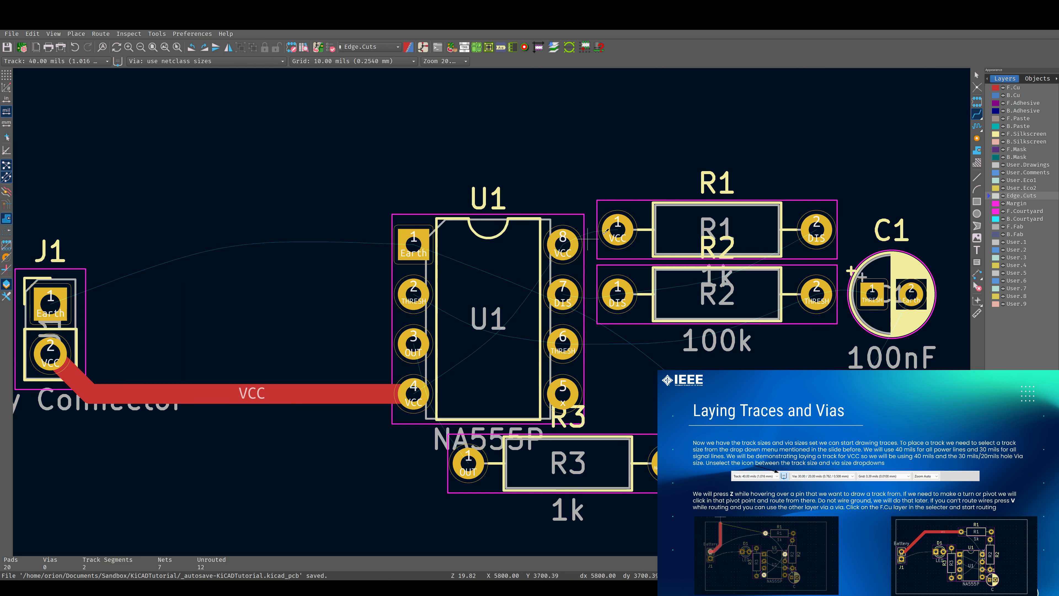
key("x")
left_click(562, 245)
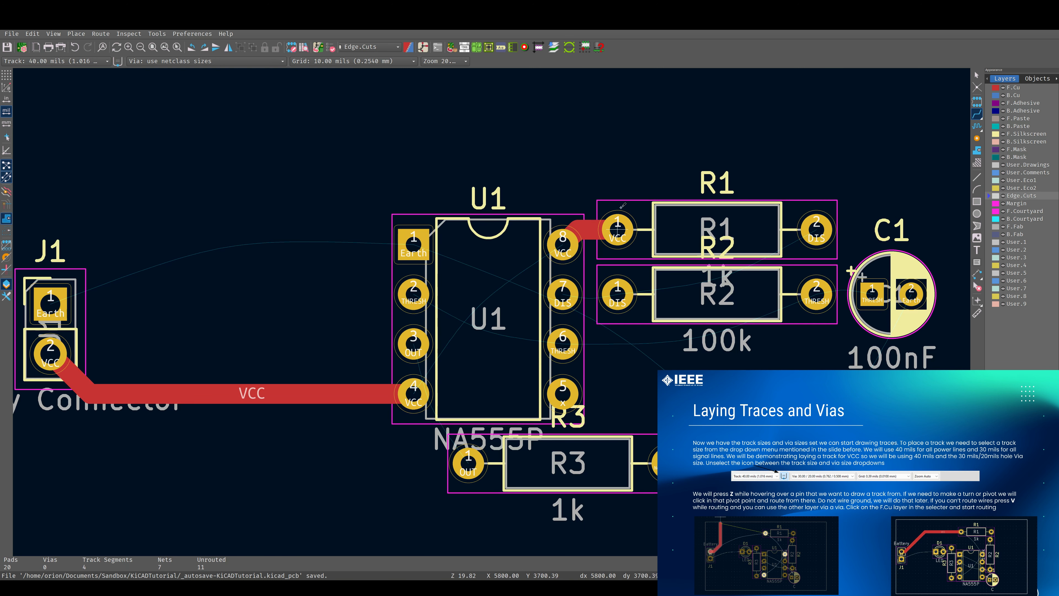
Route a VCC track from R1 pin 1 around the top of the board to battery connector J1 pin 2
middle_click_drag(235, 154, 423, 192)
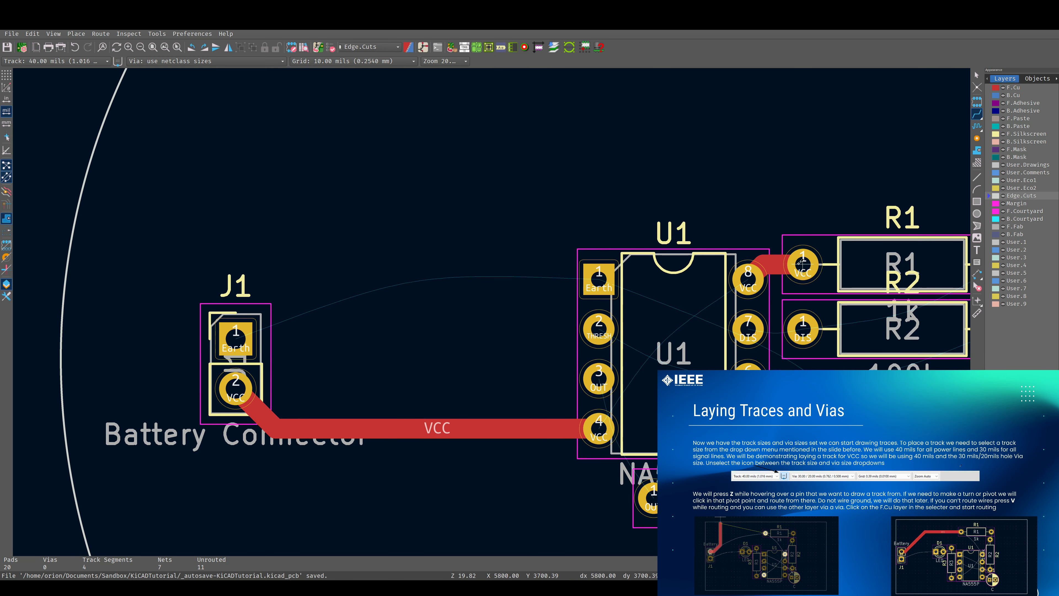
key("x")
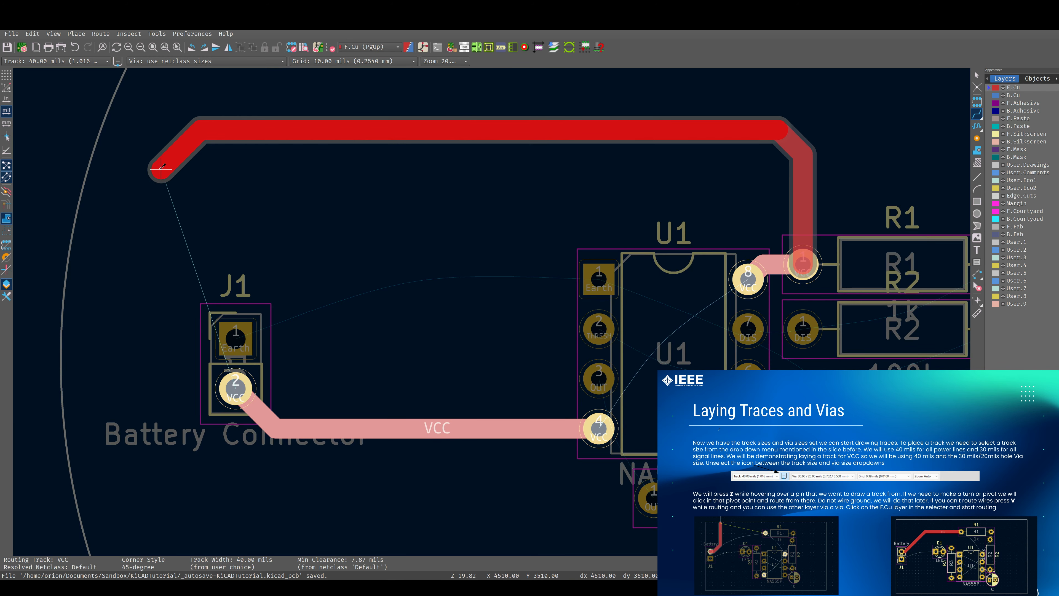
left_click(155, 154)
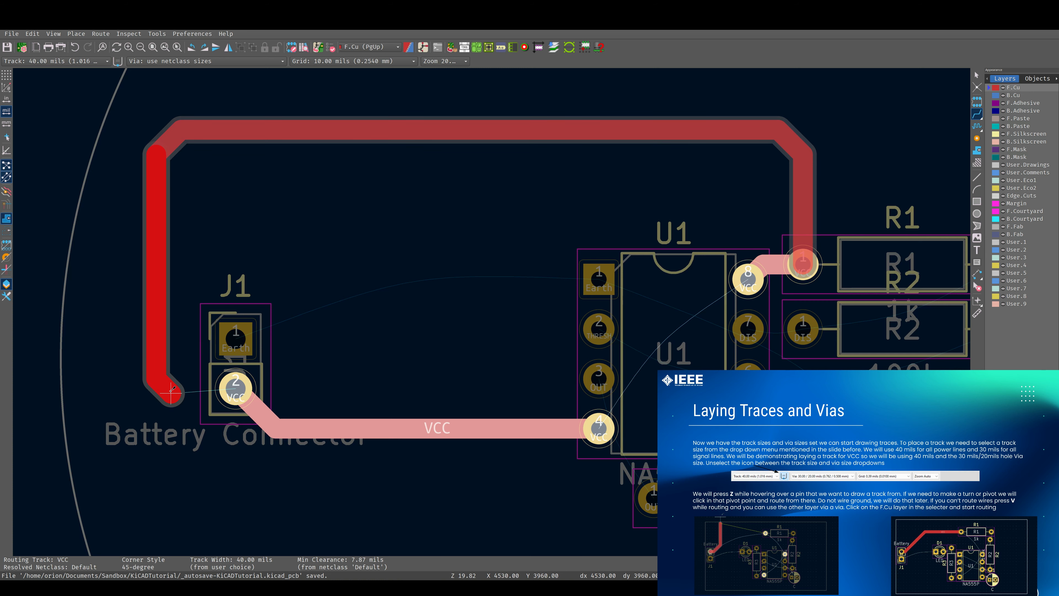
left_click(235, 389)
left_click(236, 389)
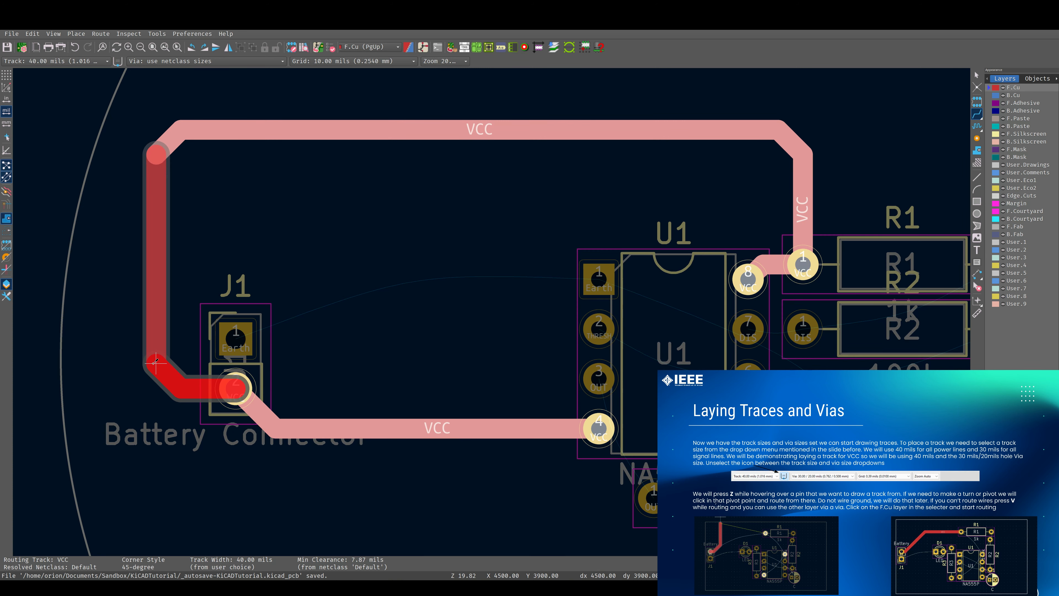
key("Escape")
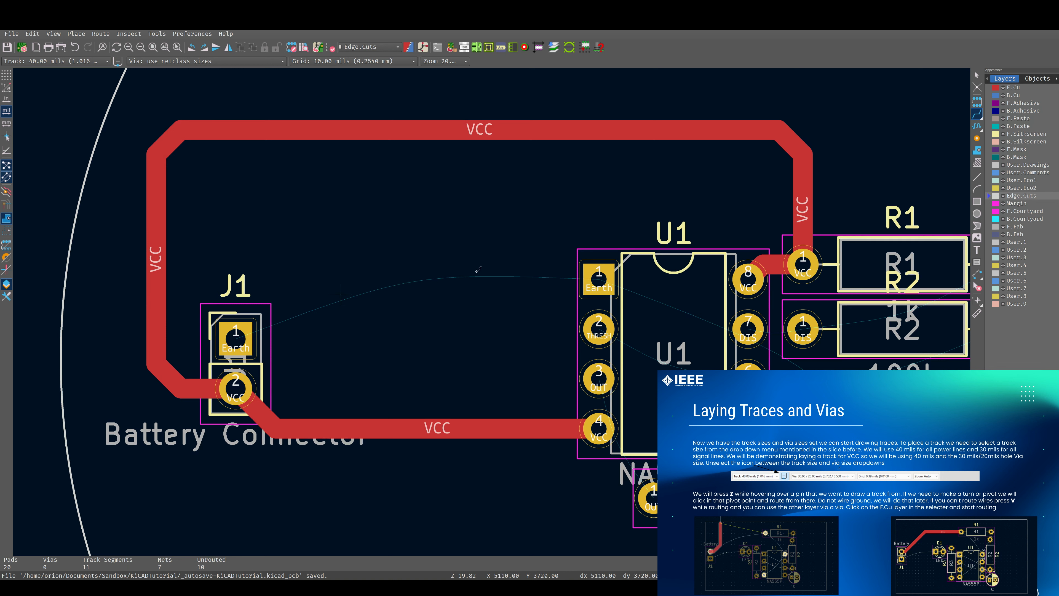
Switch the track width to 30 mils for the signal tracks
scroll(599, 278, "down", 2)
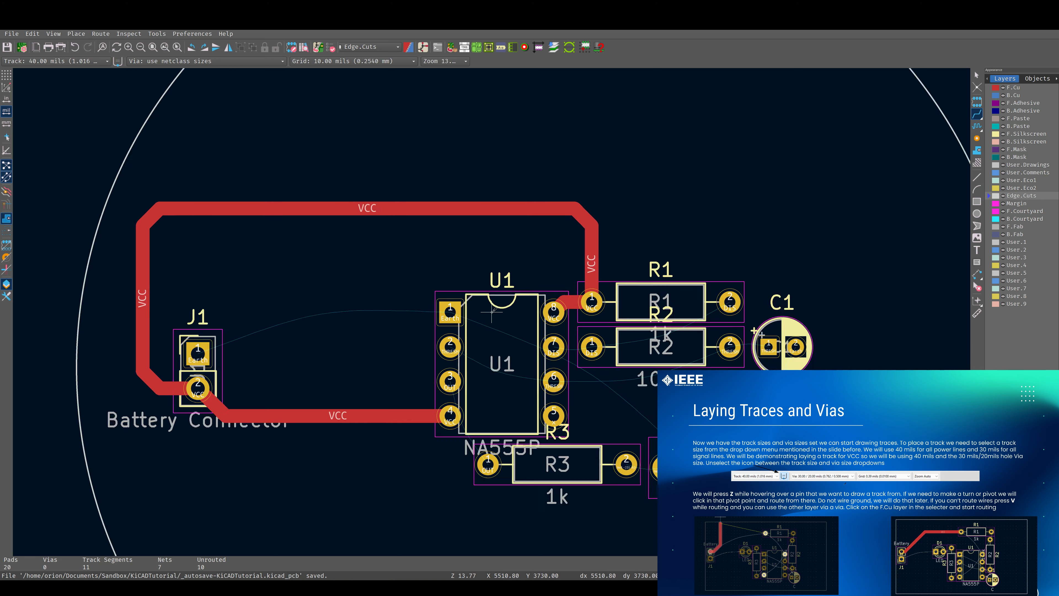
scroll(493, 311, "down", 2)
scroll(478, 281, "up", 3)
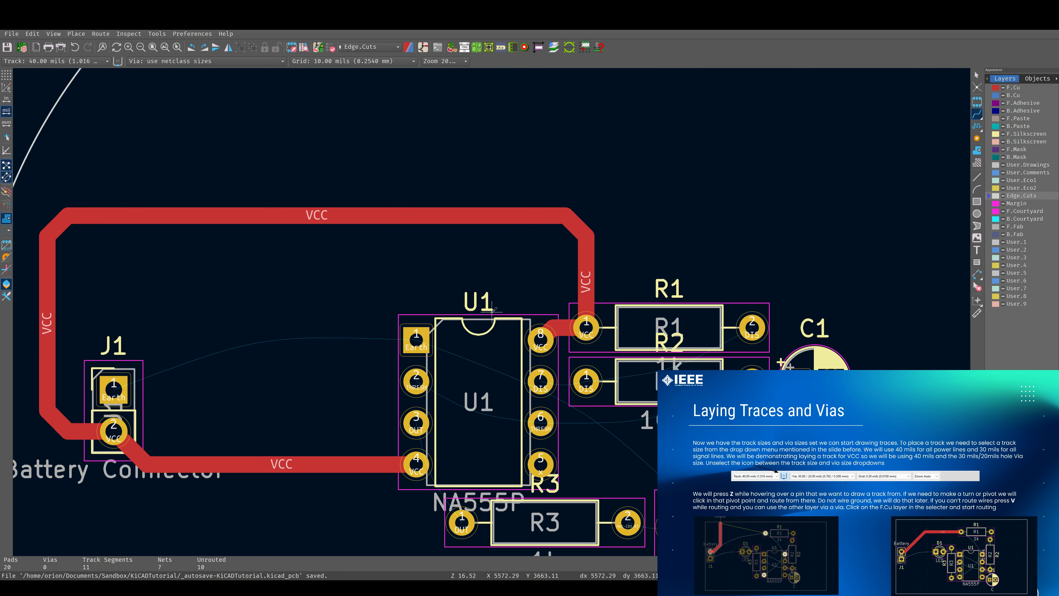
scroll(520, 332, "down", 2, "shift")
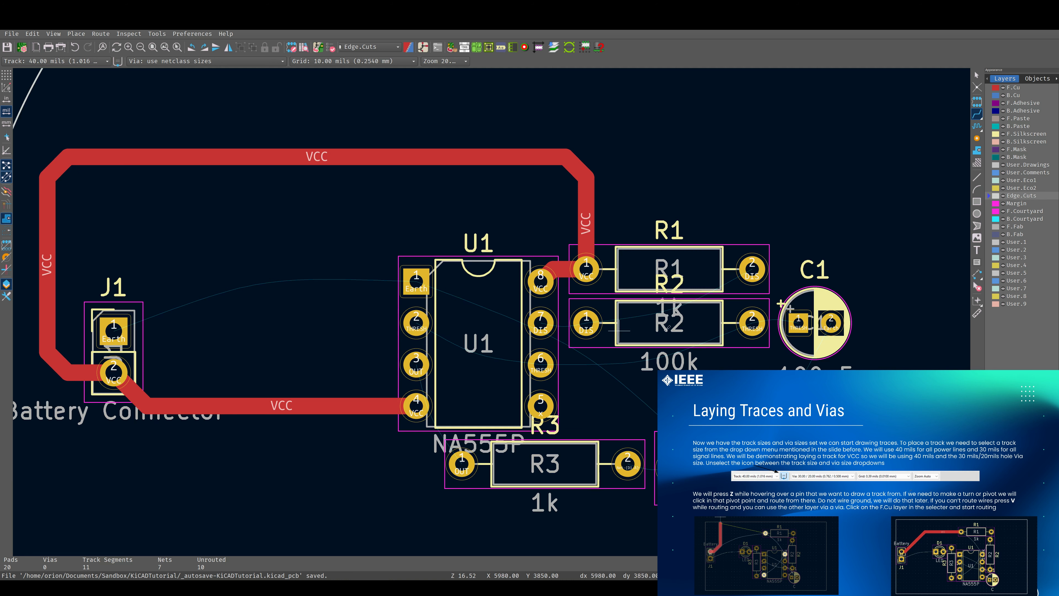
scroll(493, 311, "down", 1)
middle_click_drag(493, 322, 528, 321)
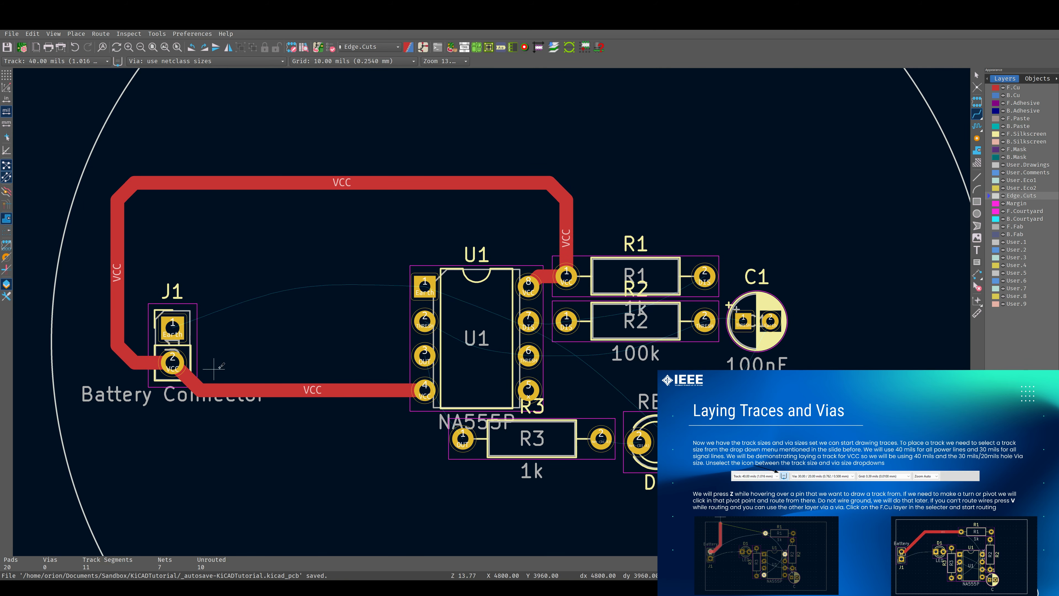
middle_click_drag(213, 369, 485, 308)
middle_click_drag(792, 312, 656, 314)
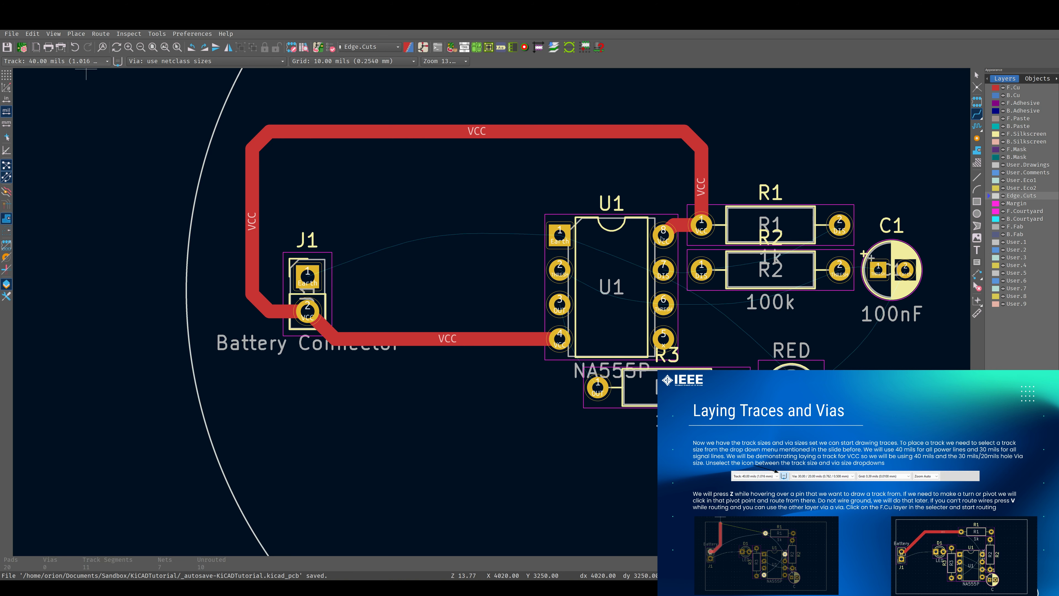
left_click(54, 49)
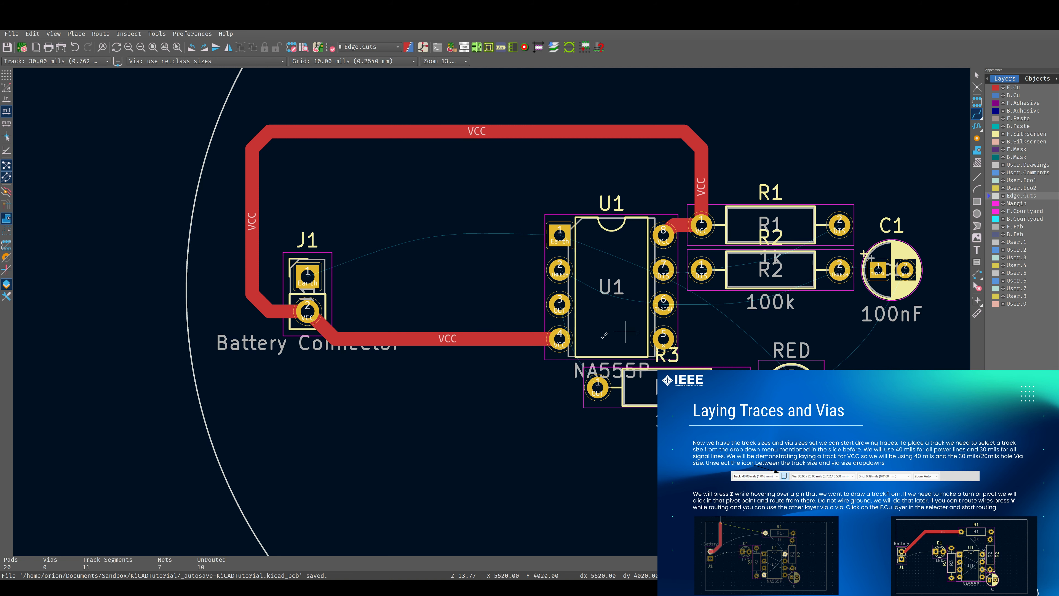
Route an OUT track from U1 pin 3 down to R3 pin 1
scroll(621, 329, "up", 3)
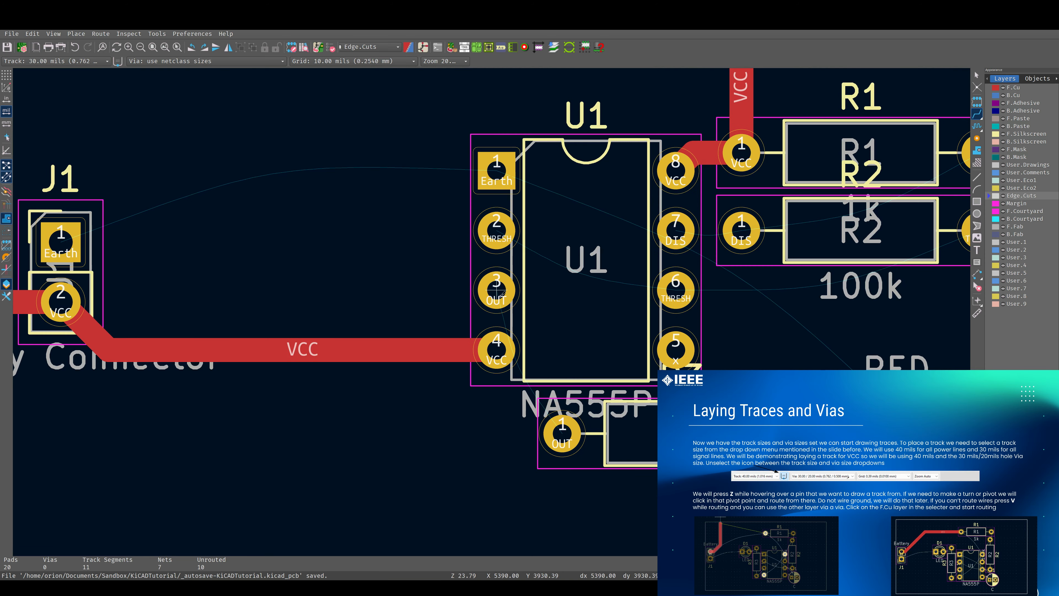
left_click(502, 293)
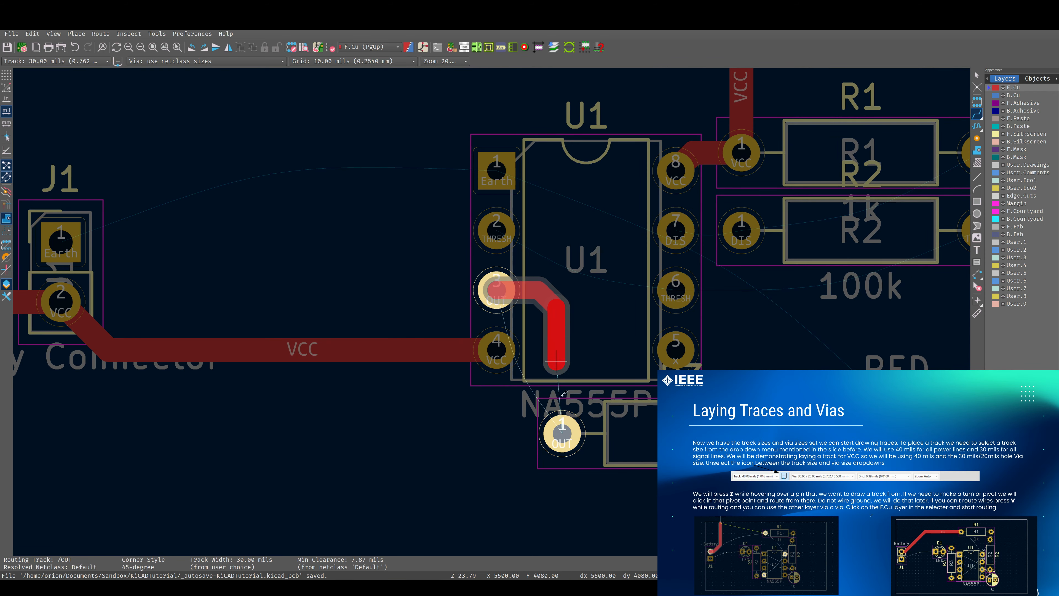
left_click(563, 433)
middle_click_drag(622, 361, 465, 368)
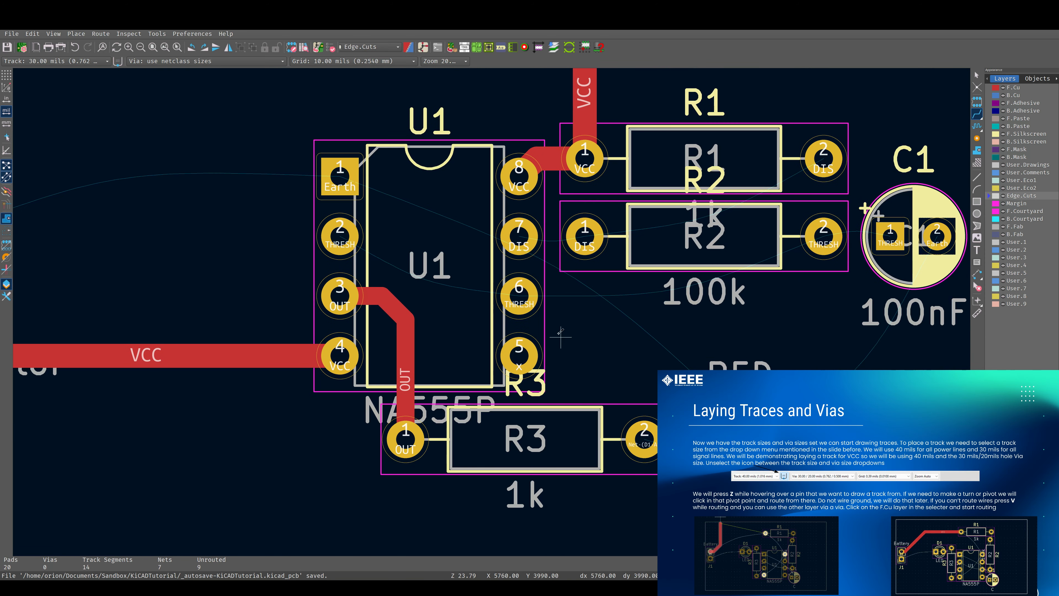
left_click(520, 291)
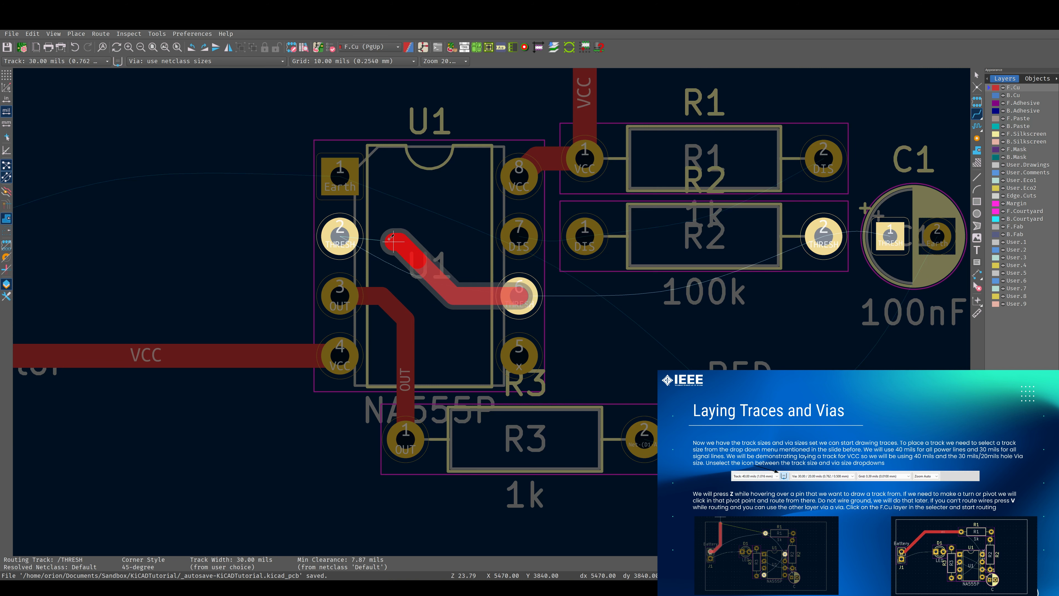
left_click(339, 235)
key("ctrl+z")
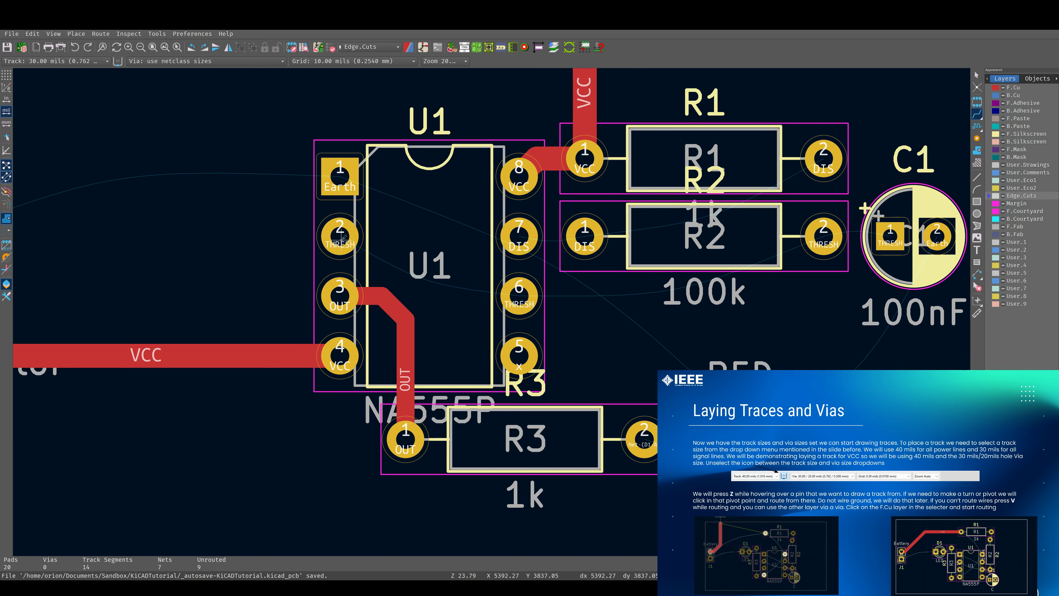
Route the THRESH track from U1 pin 2 to pin 6, then on to R2 pin 2 and C1 pin 1
left_click(341, 237)
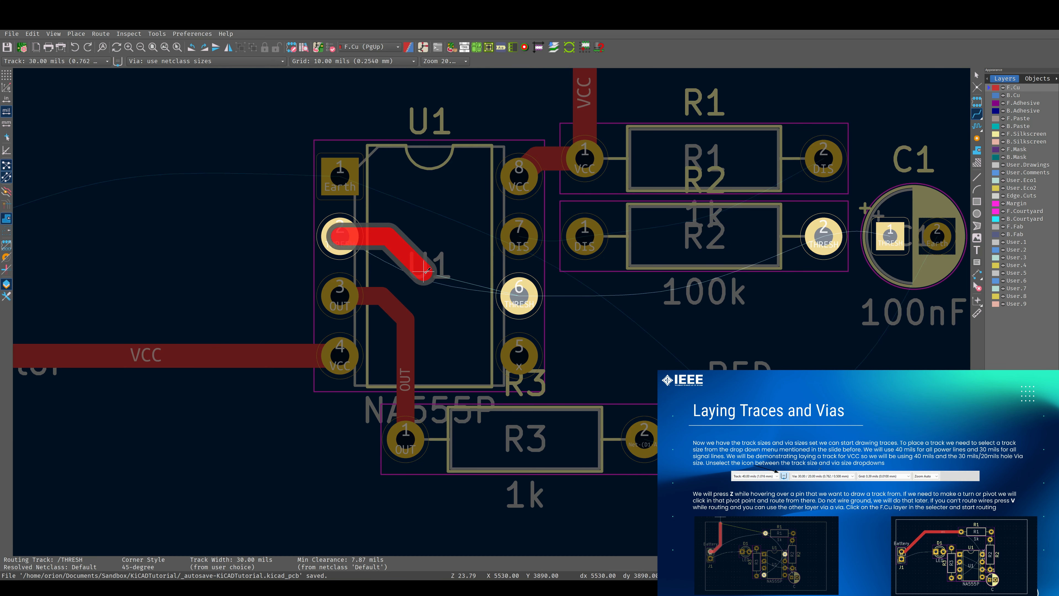
left_click(520, 297)
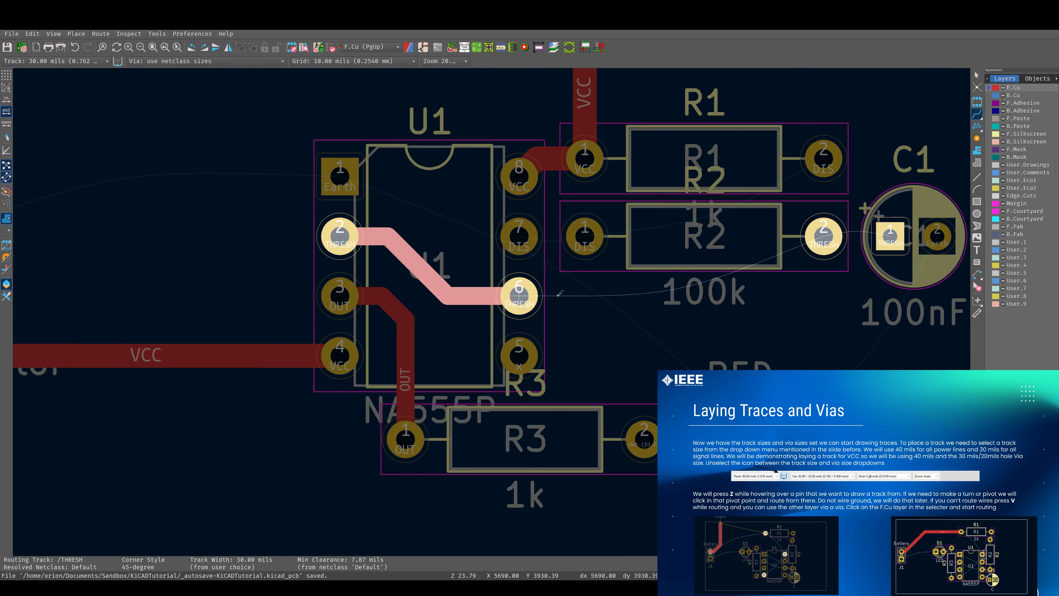
left_click(744, 248)
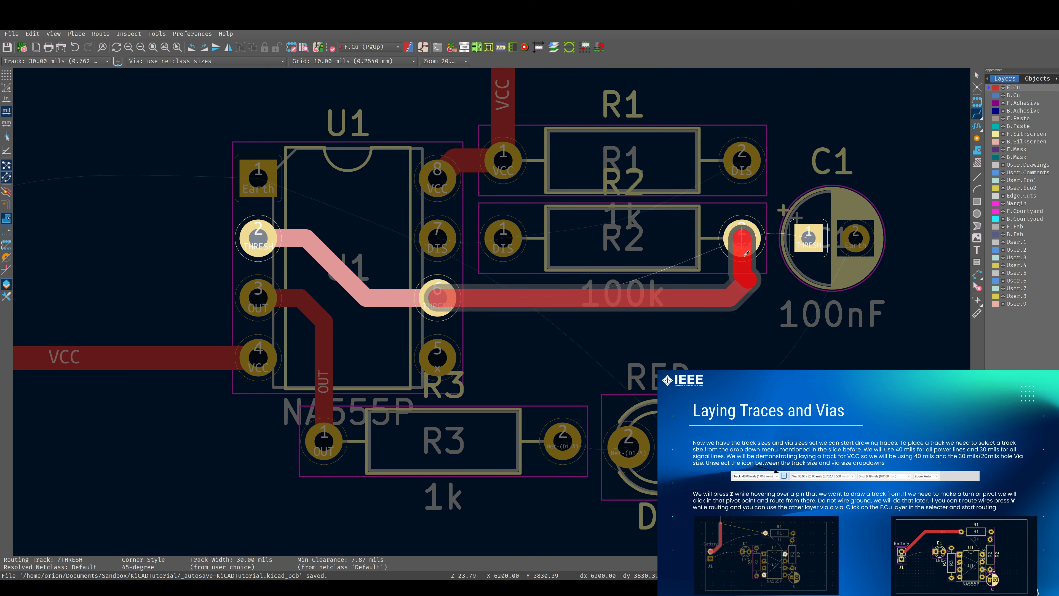
left_click(745, 252)
left_click(731, 295)
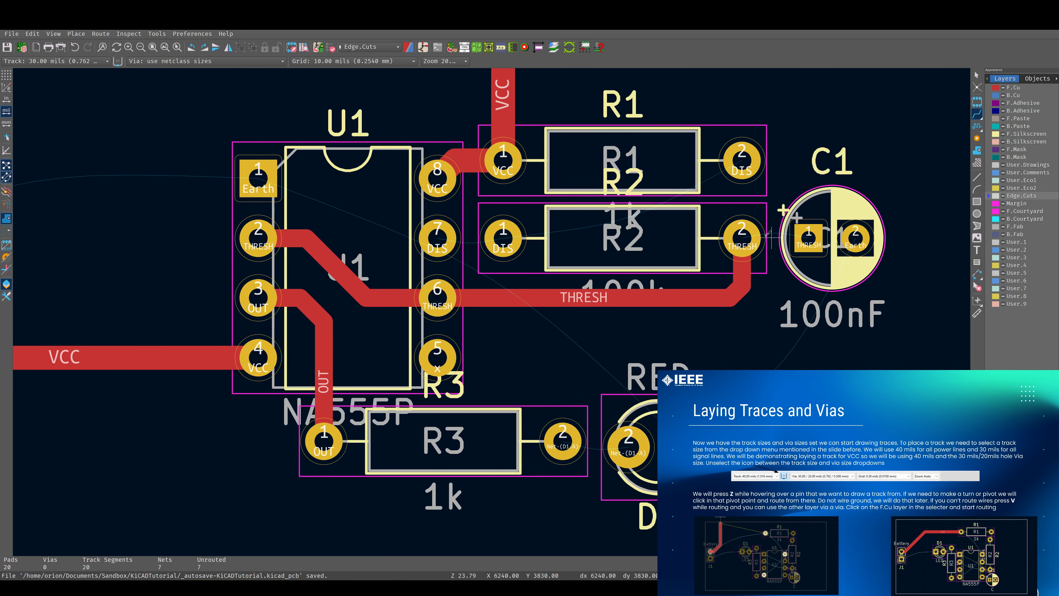
left_click(745, 239)
left_click(808, 237)
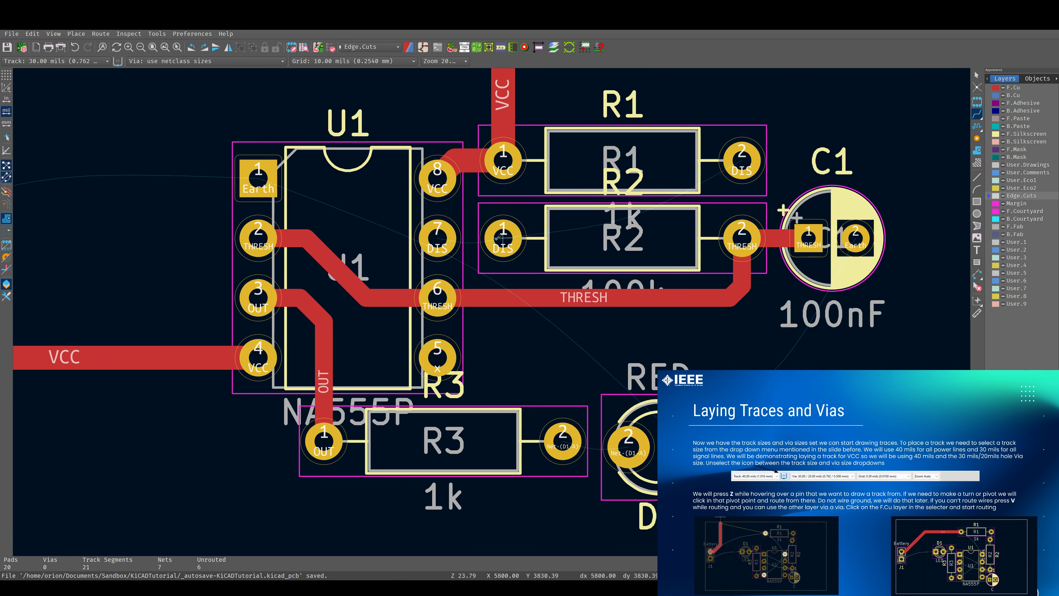
Route the DIS track from U1 pin 7 through R2 pin 1 to R1 pin 2, deleting a stray segment near R2
left_click(440, 236)
left_click(503, 238)
left_click(504, 238)
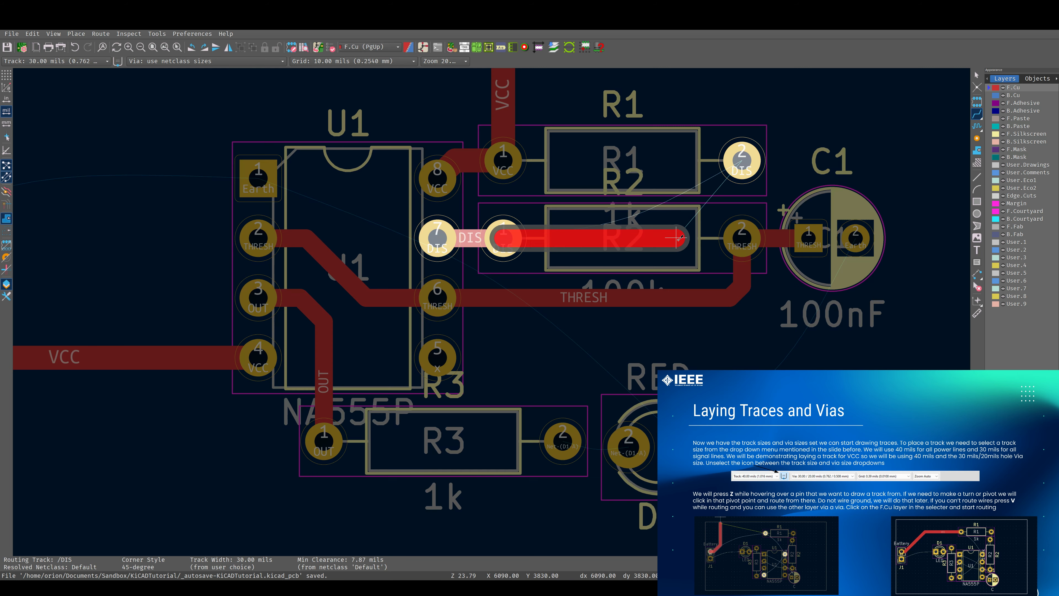
left_click(683, 236)
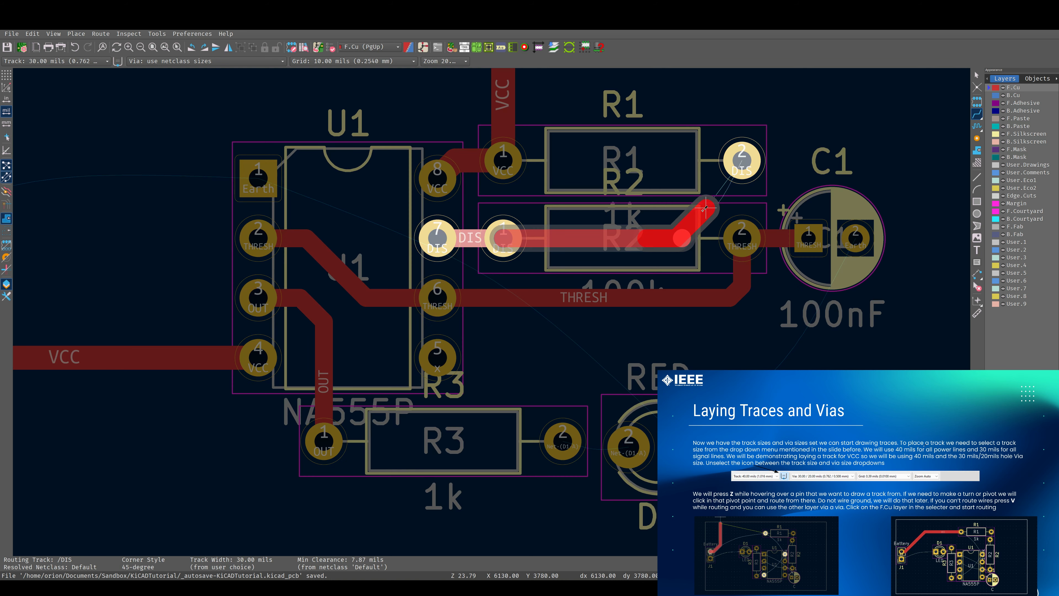
left_click(739, 161)
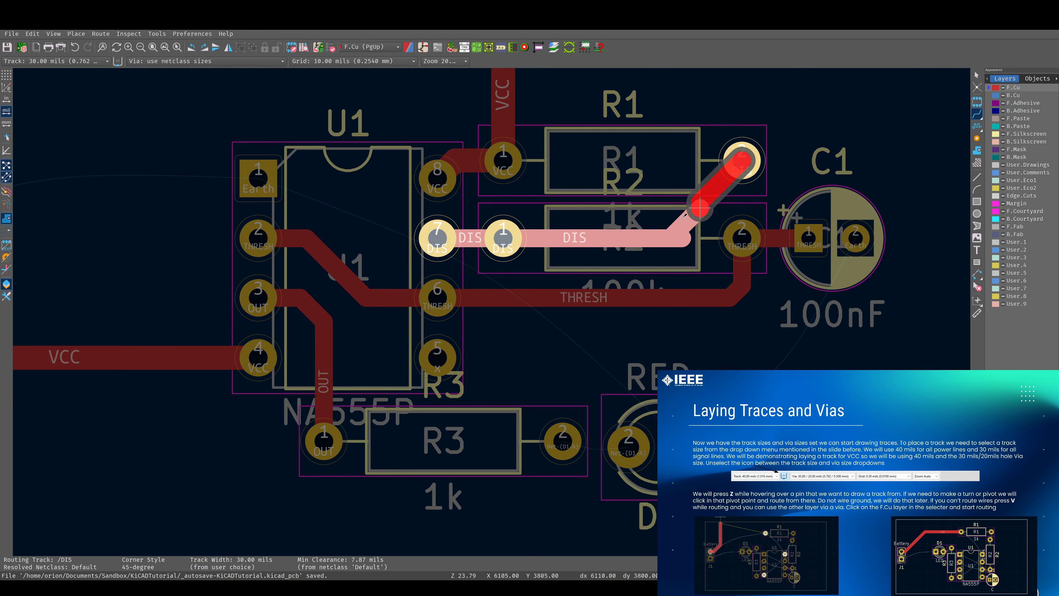
left_click(648, 238)
key("Escape")
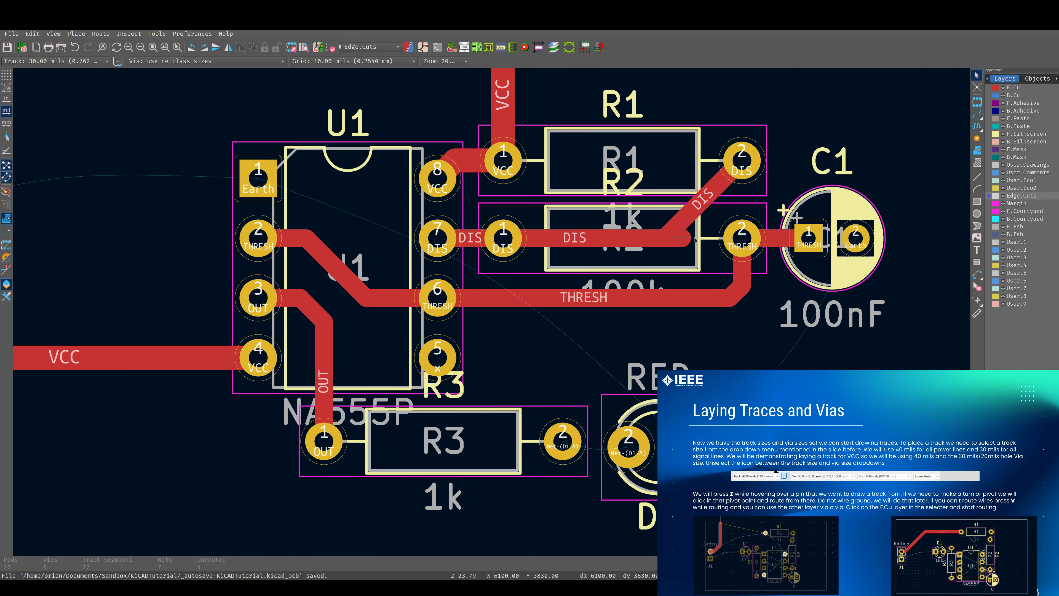
left_click(693, 239)
key("Delete")
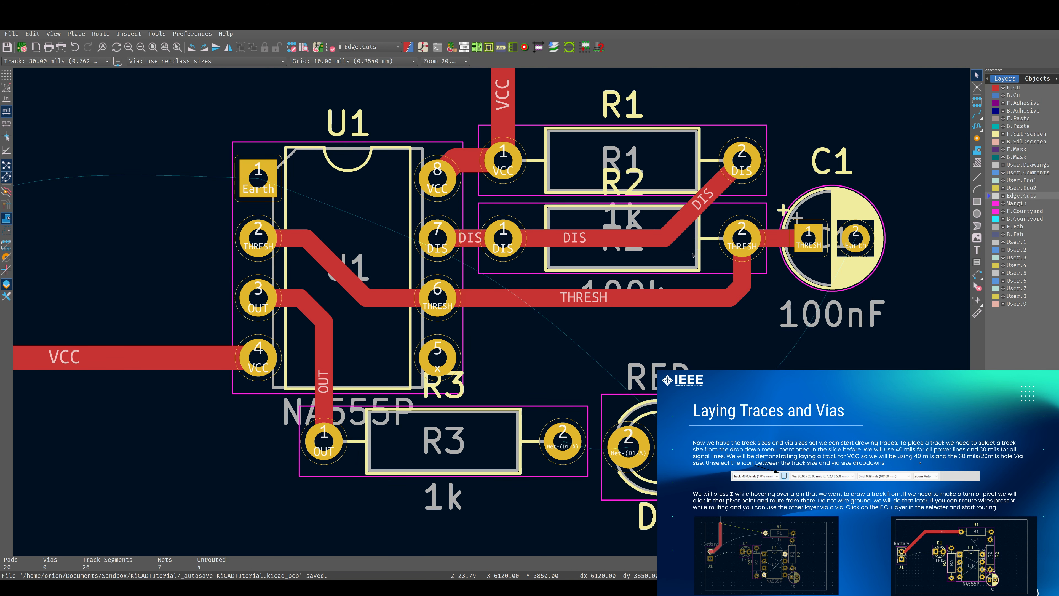
Reroute the THRESH track between R2 pin 2 and U1 pin 6 with the track router
scroll(530, 311, "down", 4)
scroll(530, 311, "up", 2)
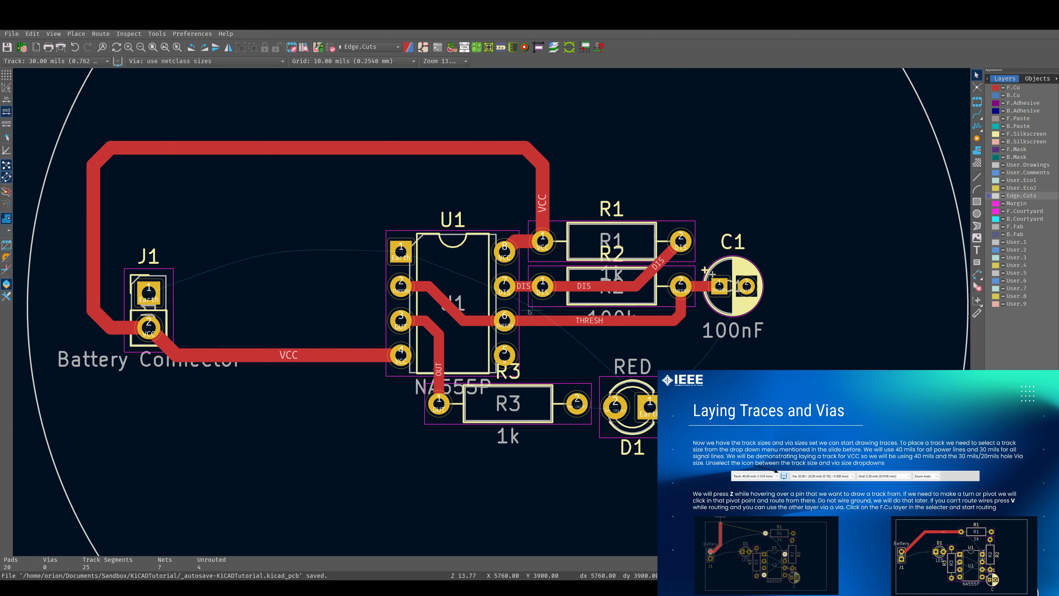
scroll(505, 344, "up", 3)
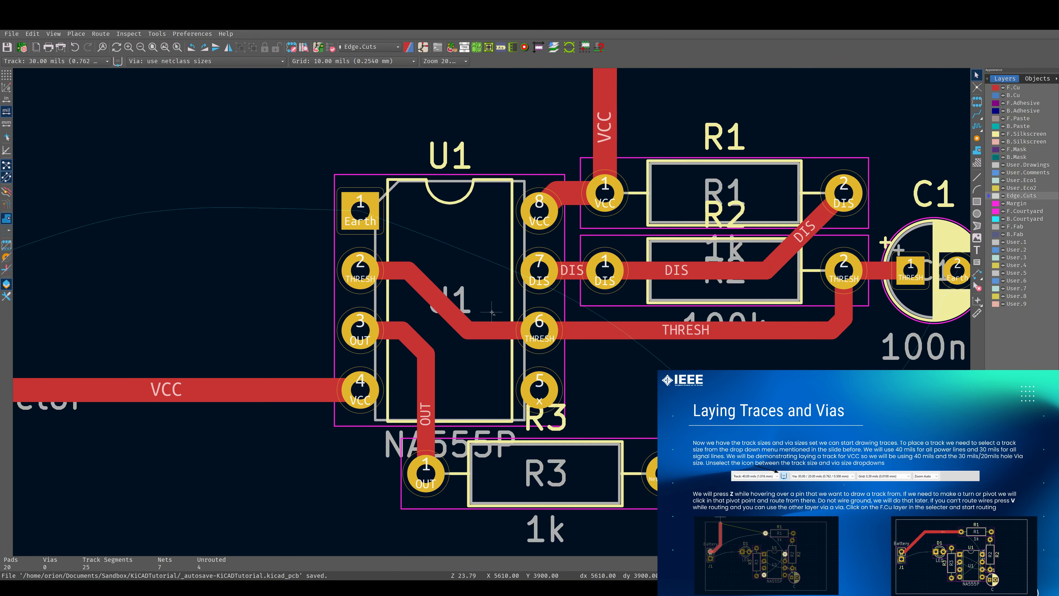
scroll(499, 330, "down", 4)
scroll(492, 312, "up", 3)
middle_click_drag(738, 294, 534, 205)
scroll(535, 319, "down", 3)
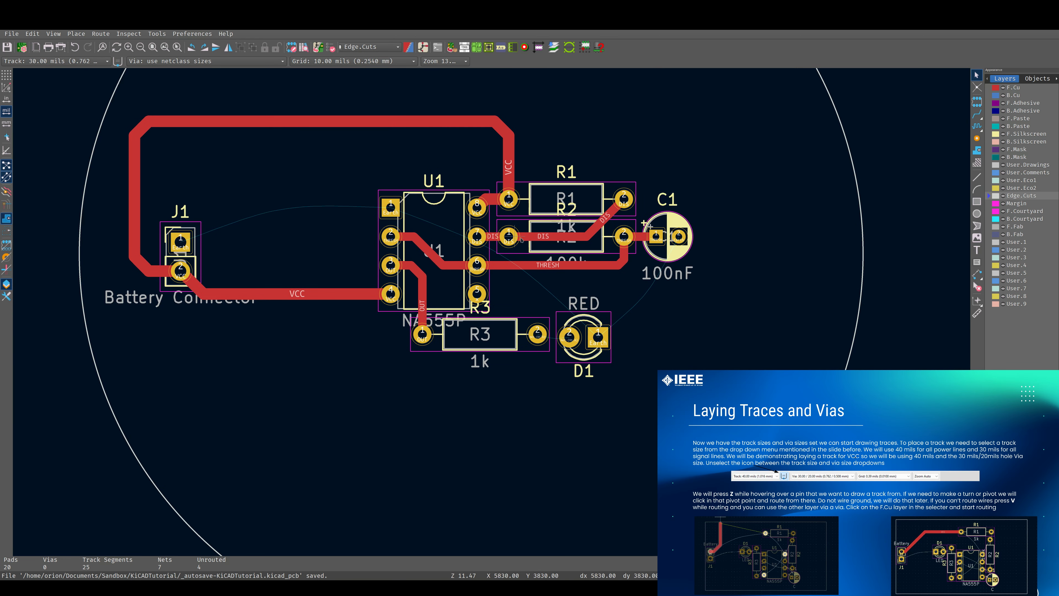
scroll(527, 311, "up", 3)
left_click(975, 114)
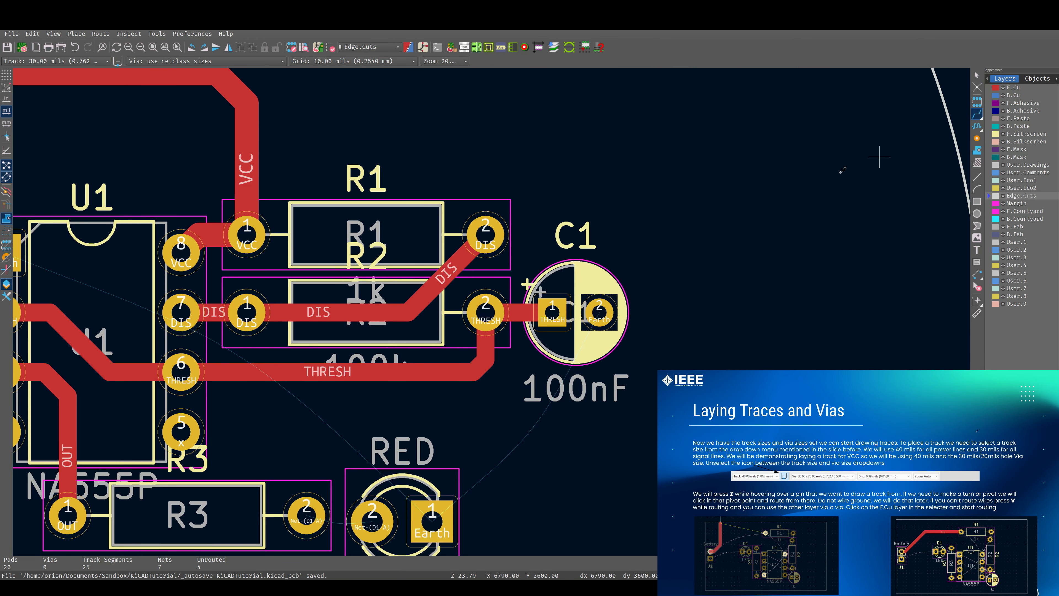
left_click(473, 313)
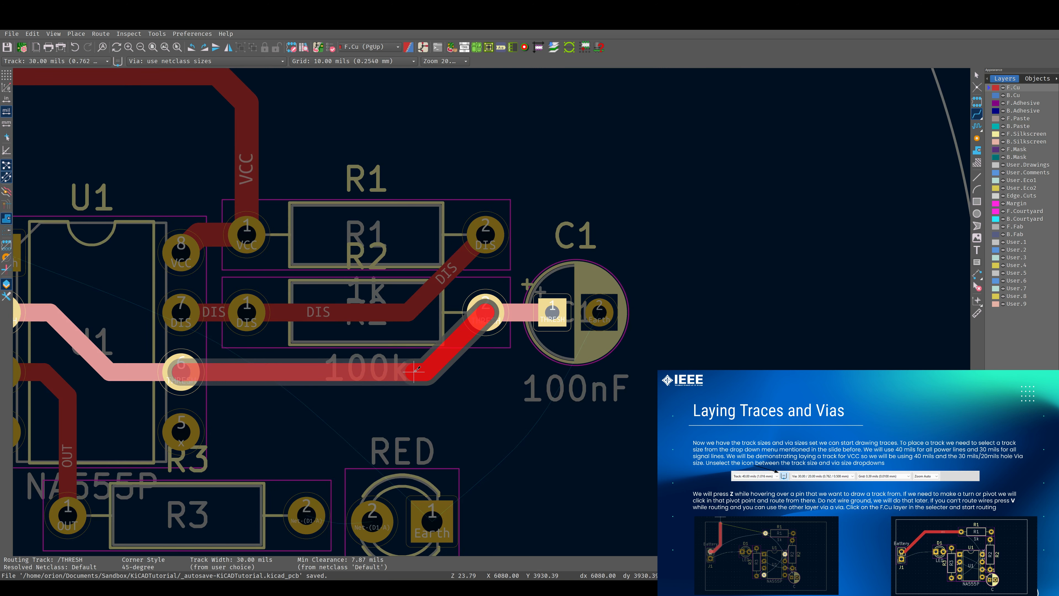
left_click(414, 371)
Route a track from R3 pin 2 to LED D1 pin 2
scroll(483, 300, "down", 3)
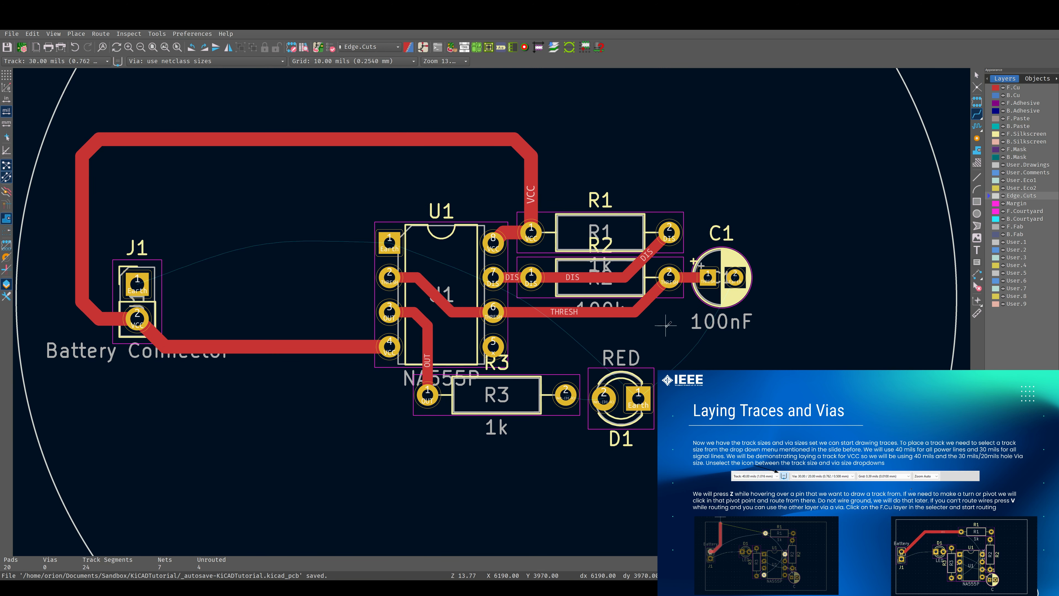
middle_click_drag(551, 334, 604, 315)
scroll(494, 311, "down", 2)
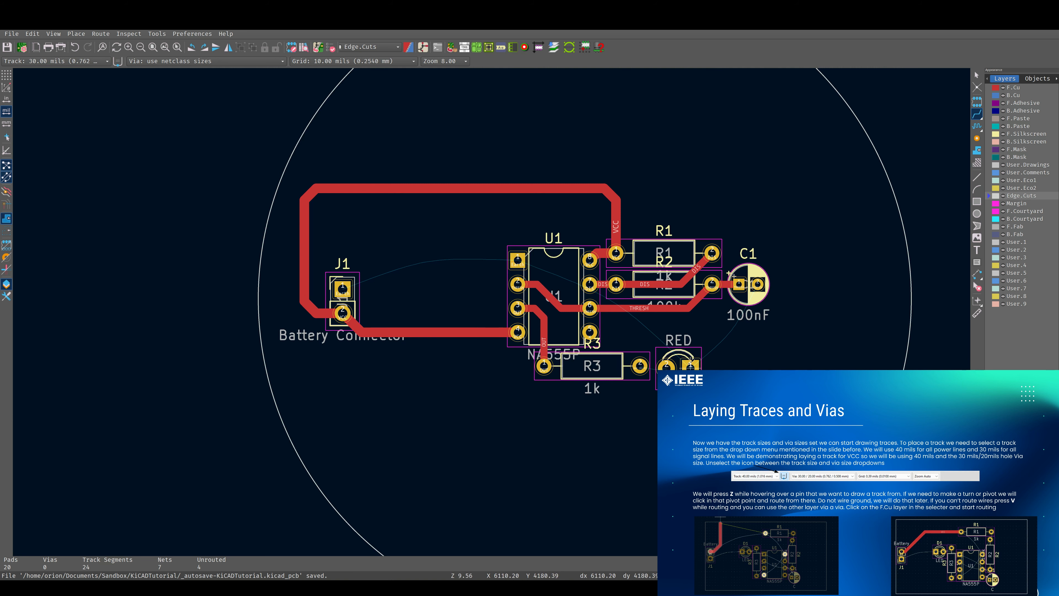
scroll(681, 363, "up", 3)
key("x")
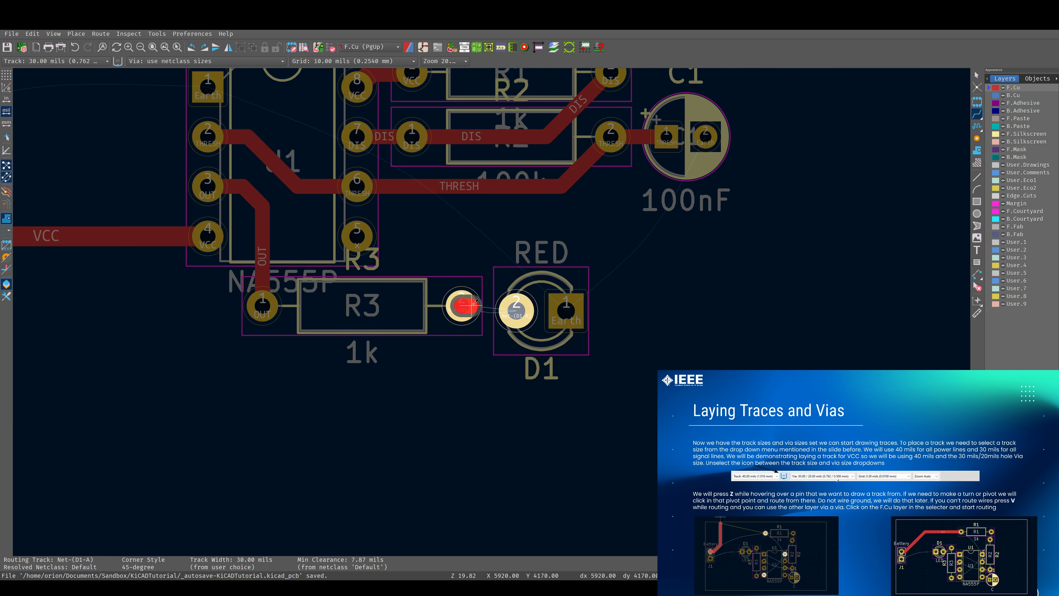
left_click(513, 308)
scroll(500, 309, "down", 4)
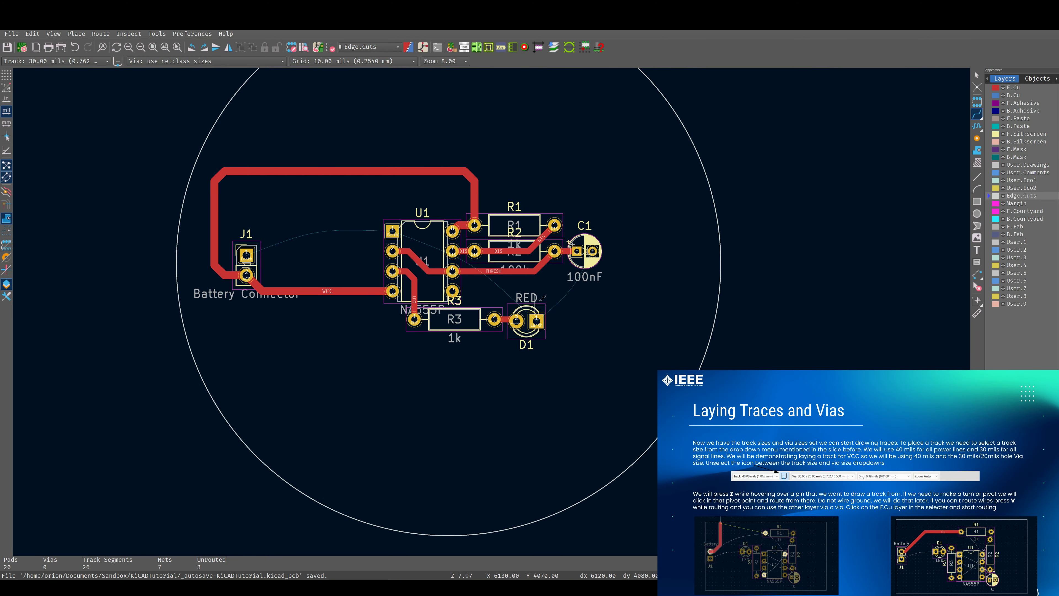
scroll(497, 311, "up", 3)
middle_click_drag(448, 411, 597, 371)
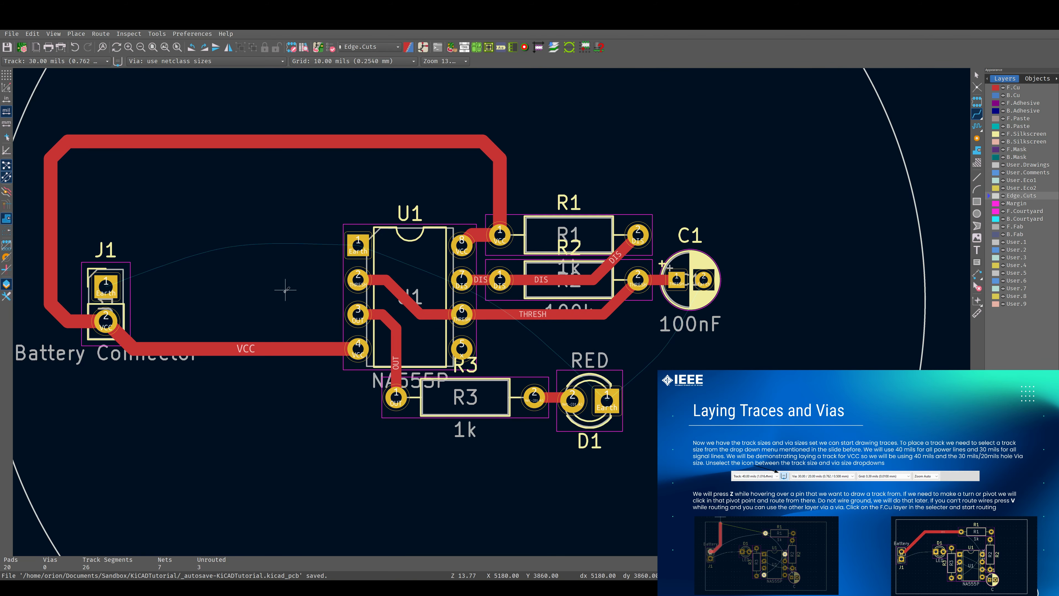
scroll(138, 302, "down", 2)
scroll(492, 312, "up", 1)
middle_click_drag(828, 285, 614, 266)
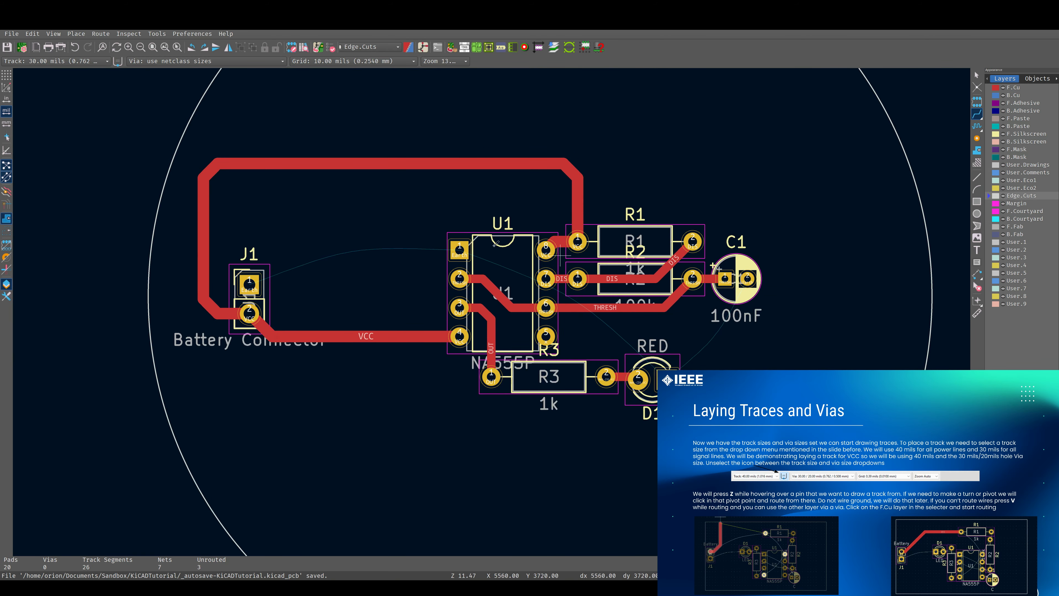
left_click(262, 275)
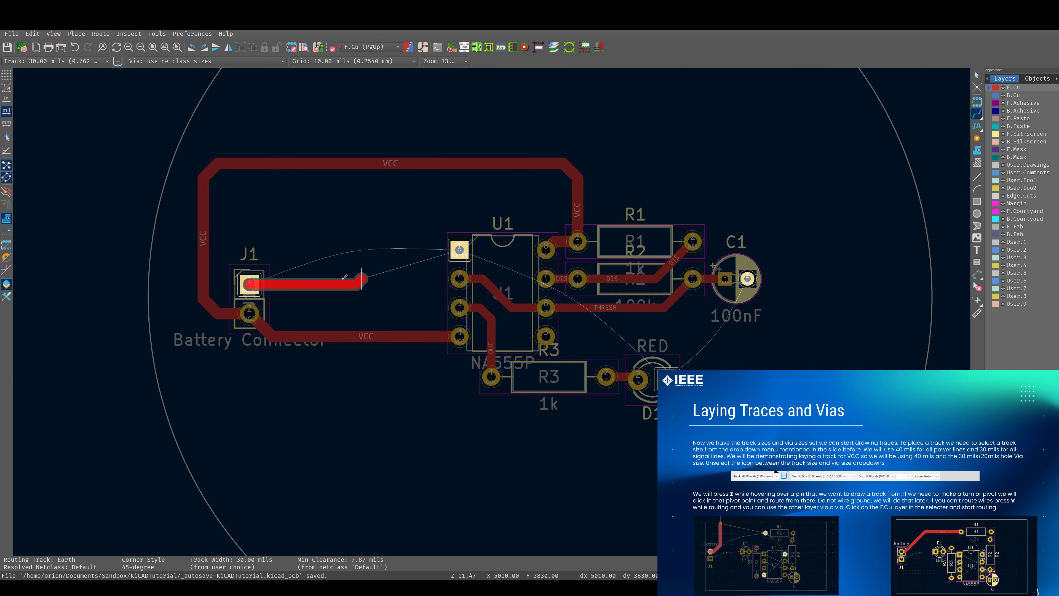
key("Escape")
scroll(461, 285, "up", 8)
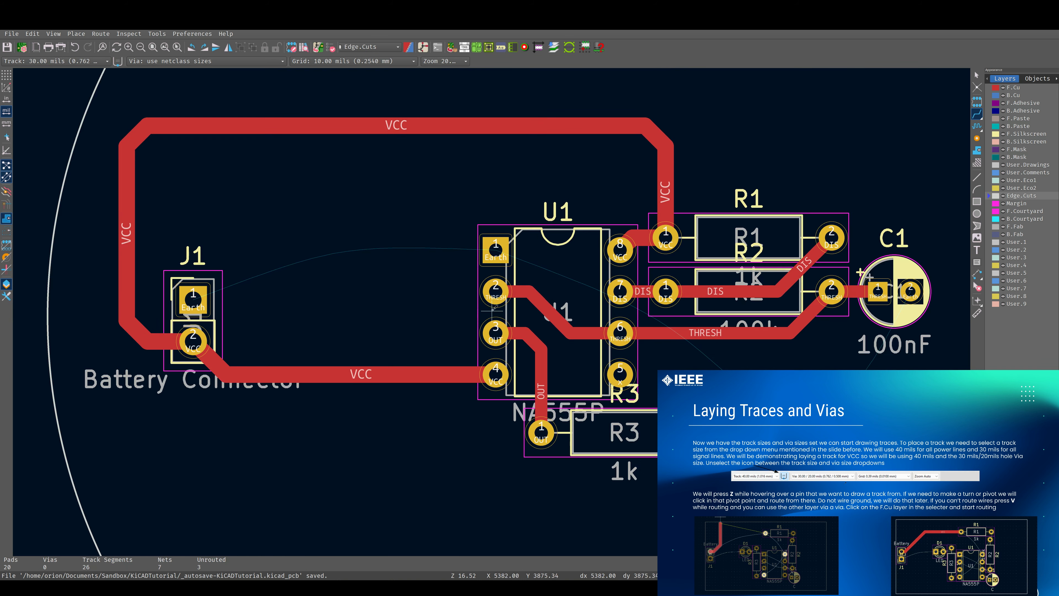
left_click(493, 263)
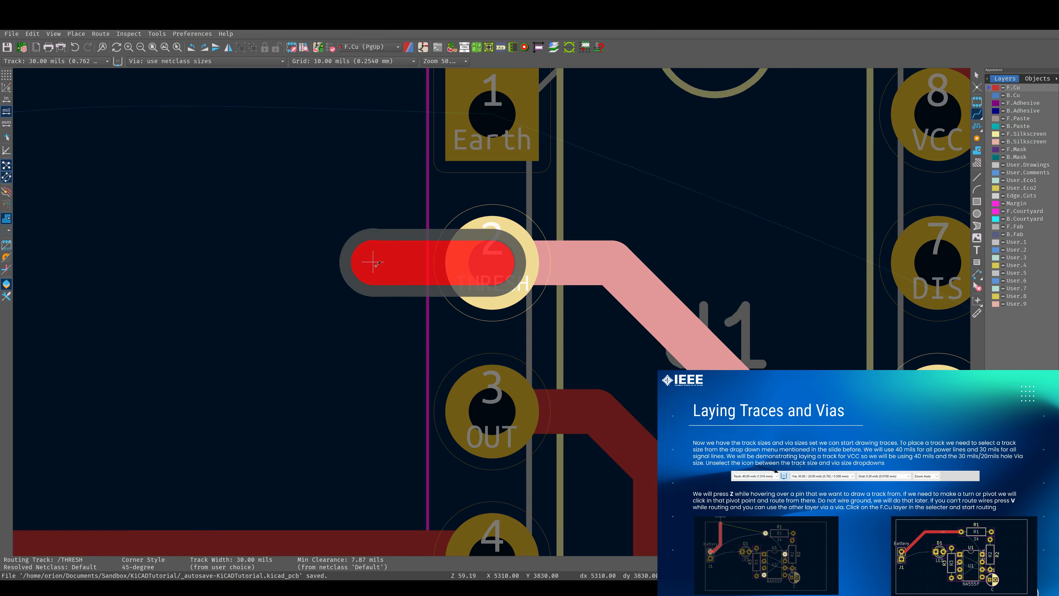
key("Escape")
scroll(522, 292, "down", 6)
scroll(546, 308, "down", 3)
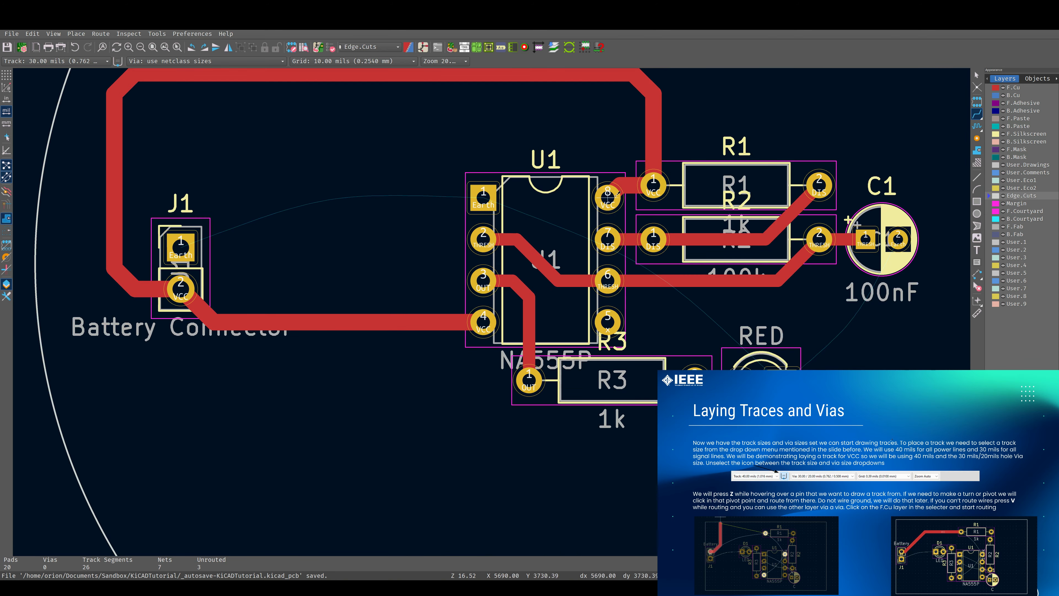
scroll(493, 310, "up", 5)
scroll(493, 310, "down", 5)
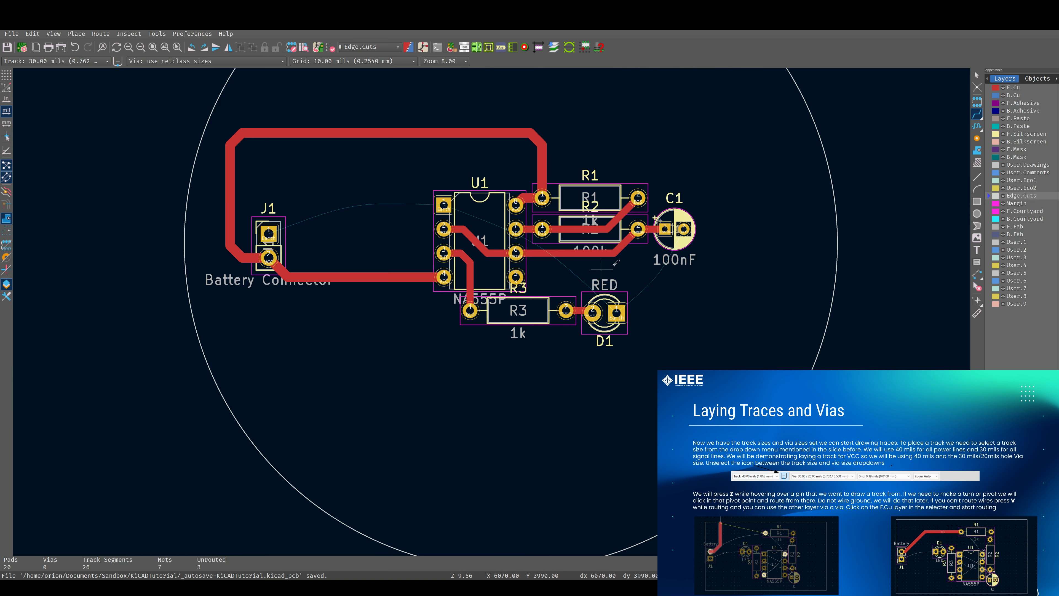
middle_click_drag(583, 263, 612, 273)
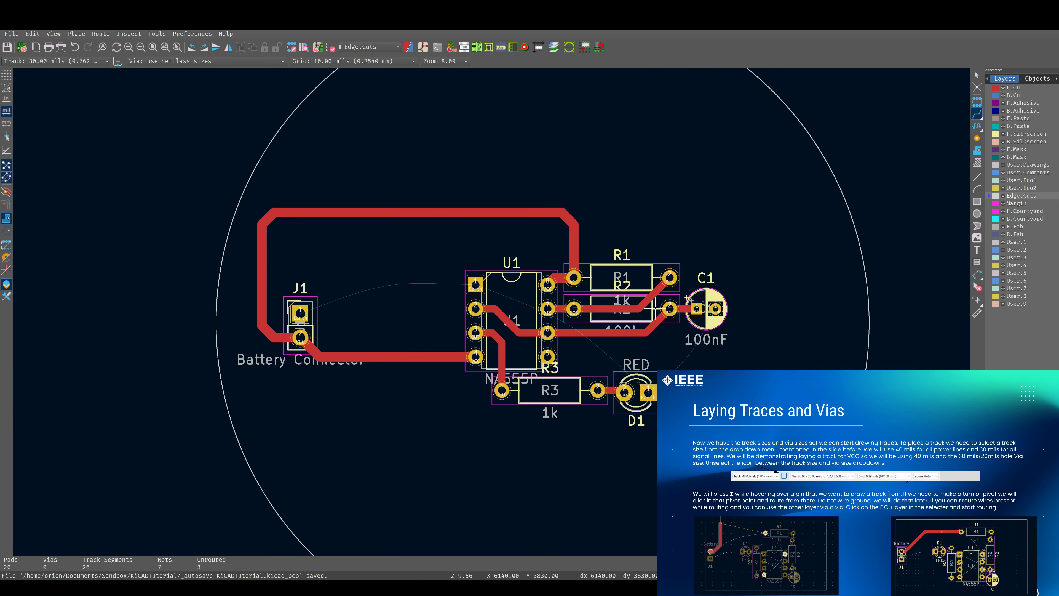
scroll(492, 310, "up", 5)
scroll(491, 312, "down", 5)
scroll(491, 312, "up", 4)
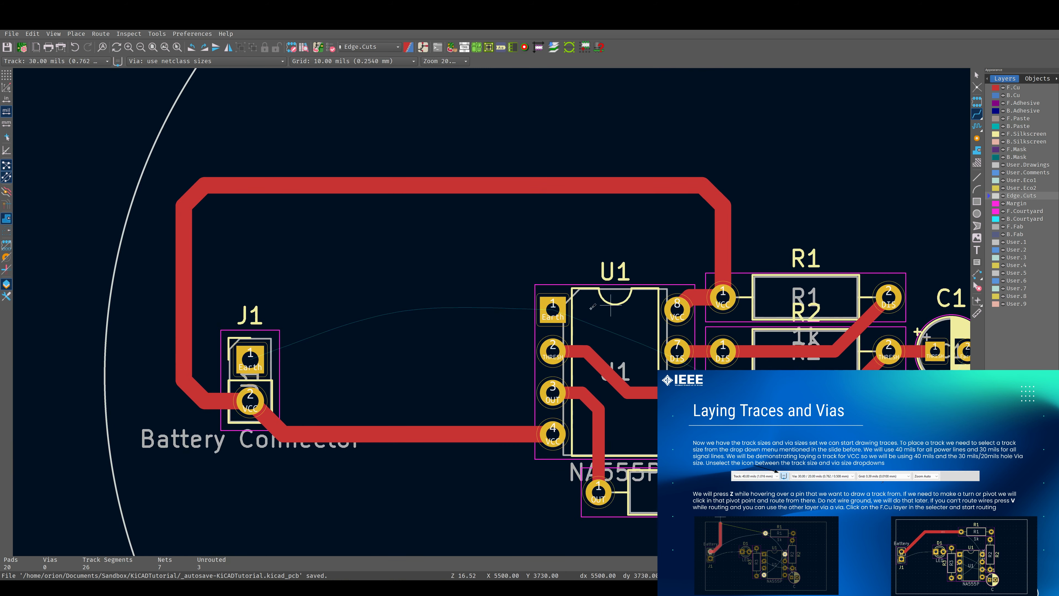
middle_click_drag(493, 312, 613, 297)
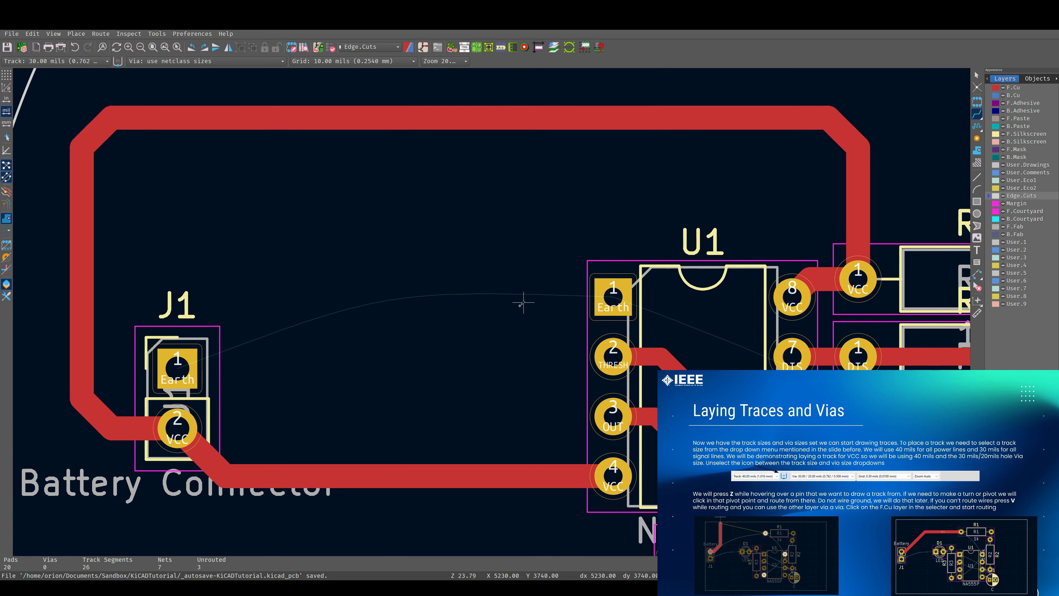
scroll(515, 307, "down", 2, "shift")
left_click(177, 311)
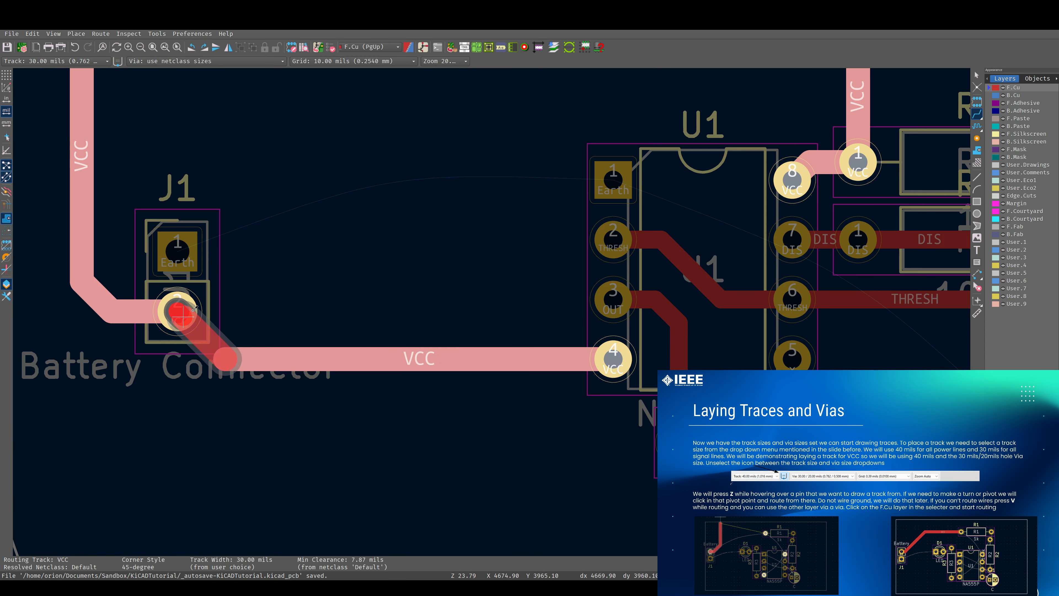
key("Escape")
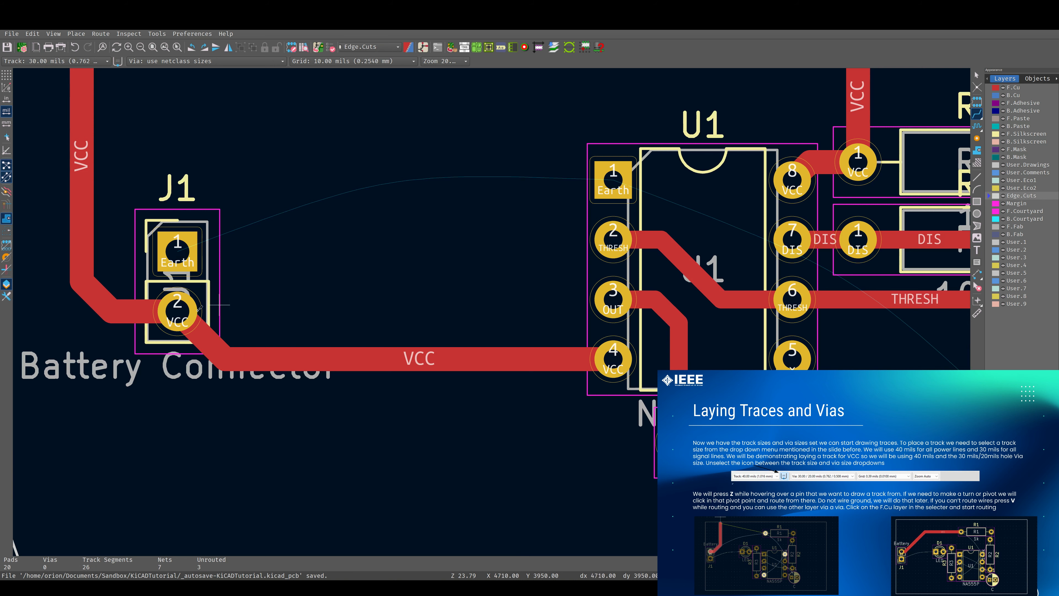
left_click(177, 311)
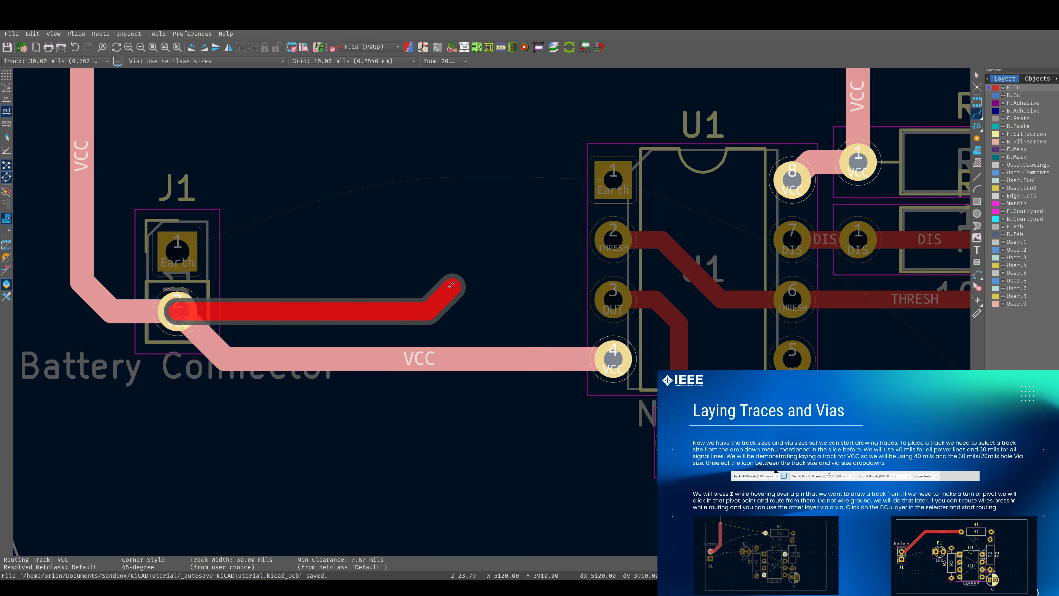
key("Escape")
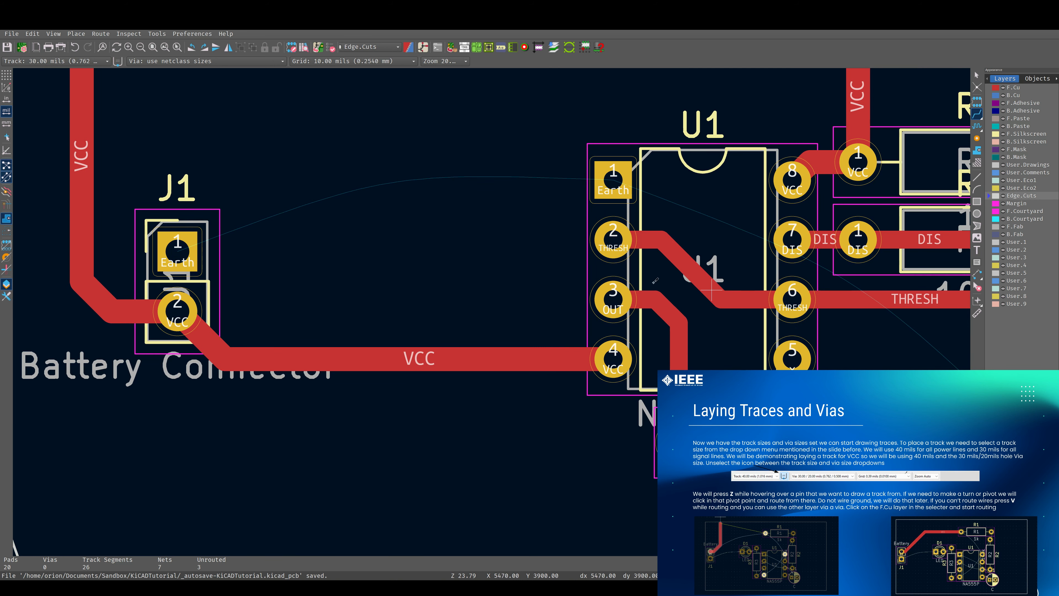
Try routing a VCC track from J1 pin 2 through a via onto the back copper layer toward the board's lower area
left_click(163, 309)
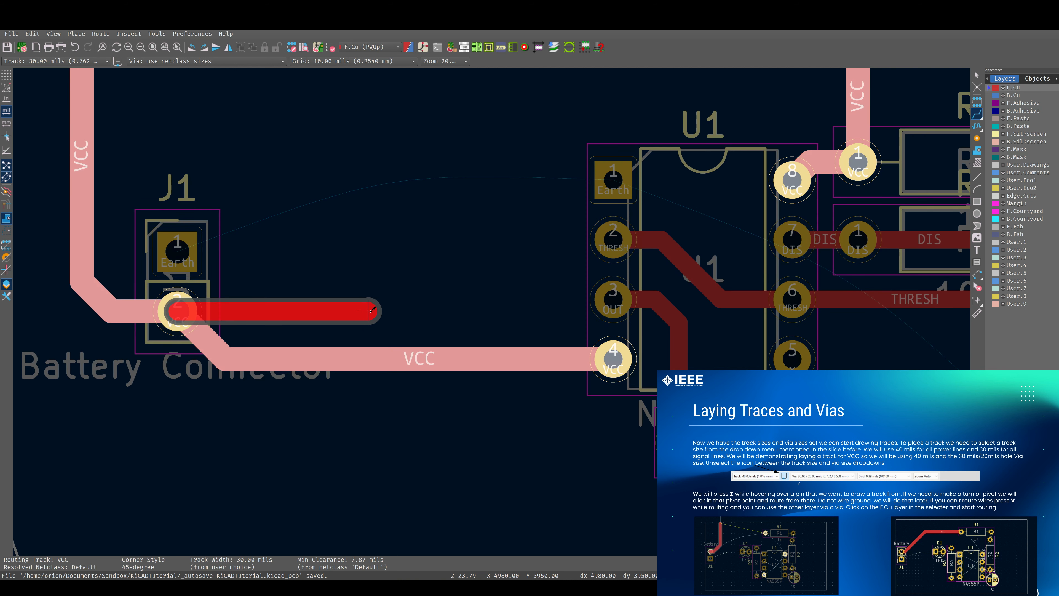
key("v")
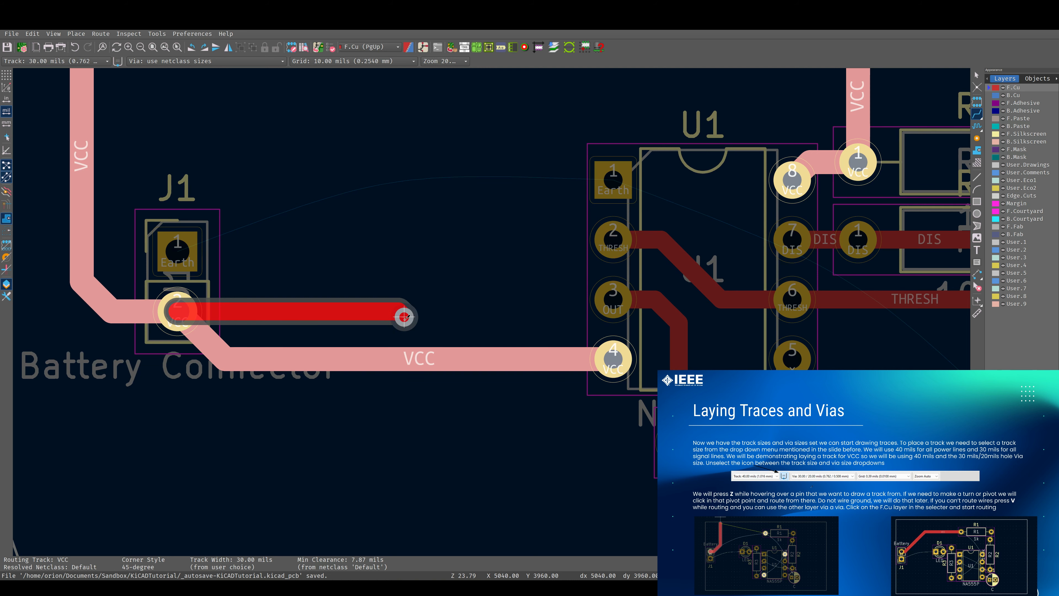
left_click(405, 318)
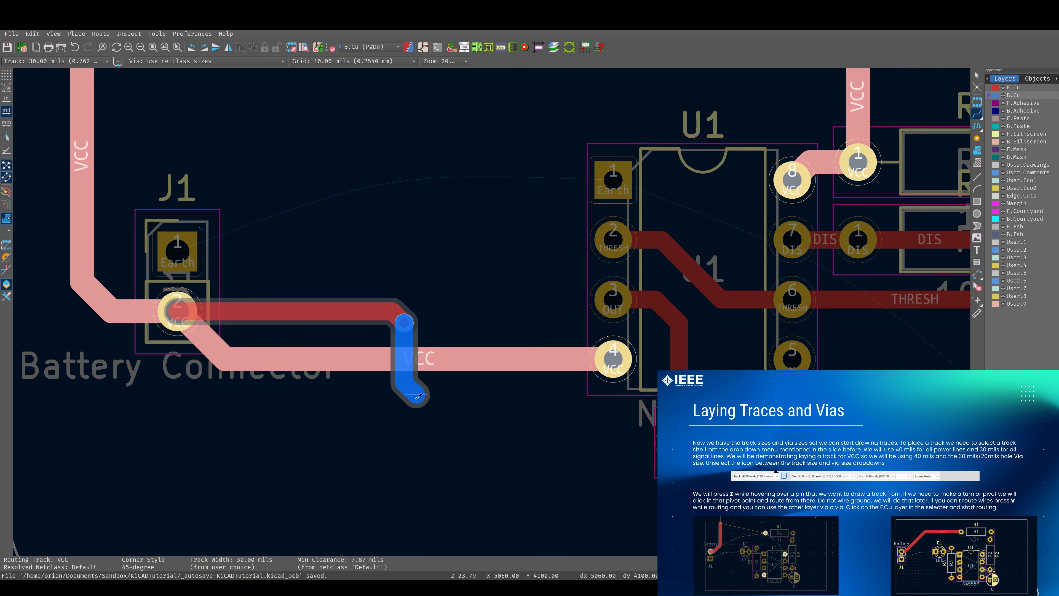
scroll(488, 304, "down", 3)
scroll(492, 309, "up", 2)
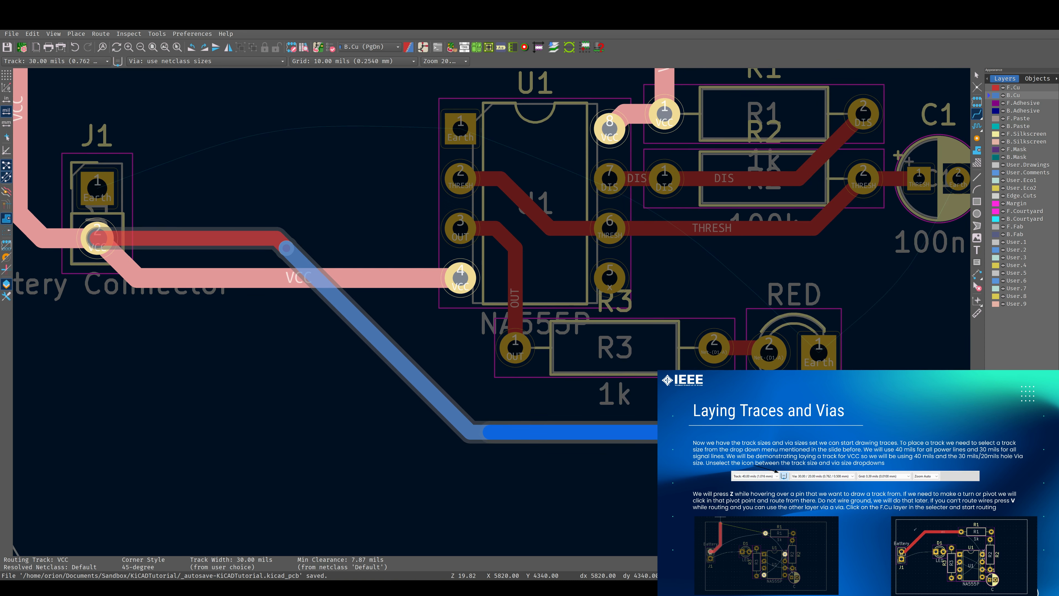
key("Escape")
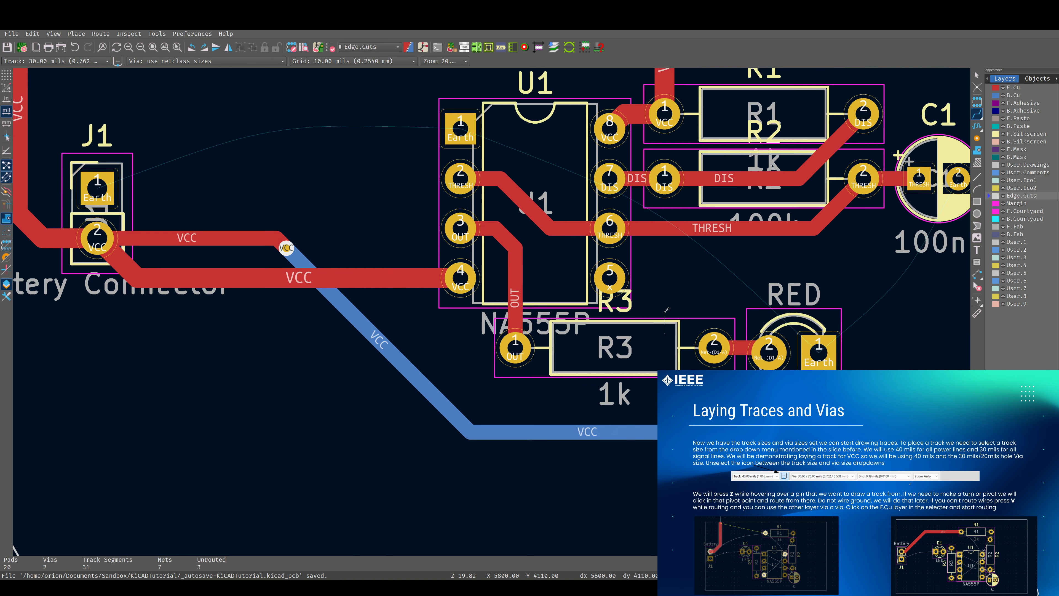
Delete the back-copper VCC track segments, the short front stub and the via just placed
key("x")
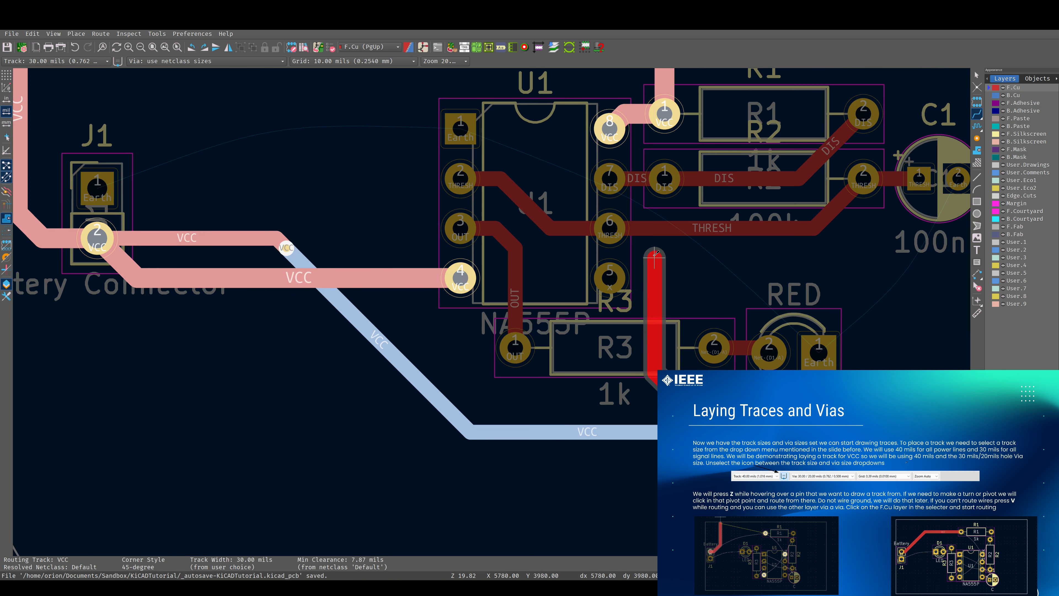
key("Escape")
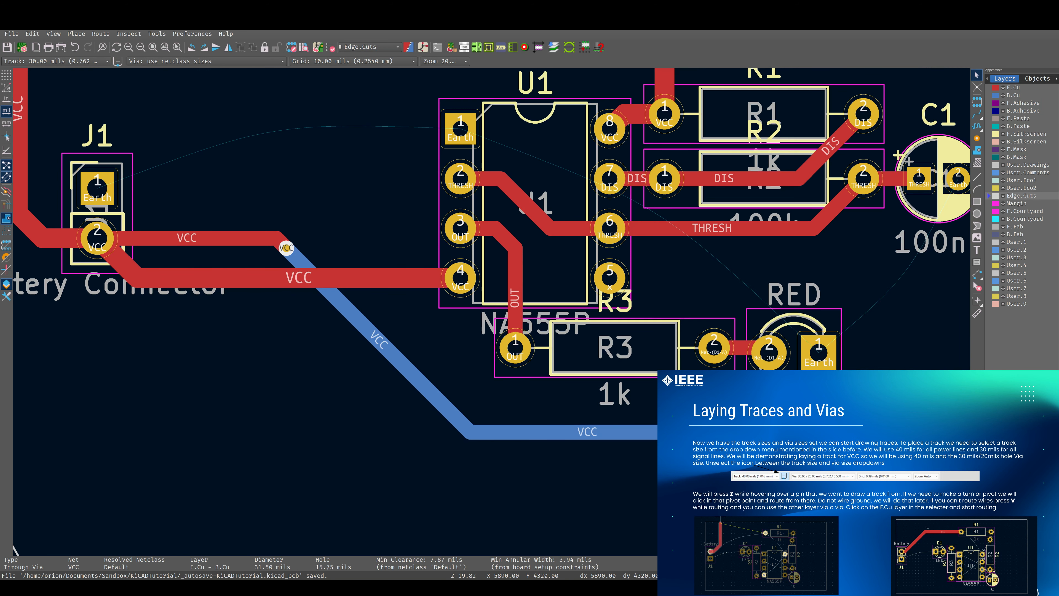
key("Escape")
left_click(698, 436)
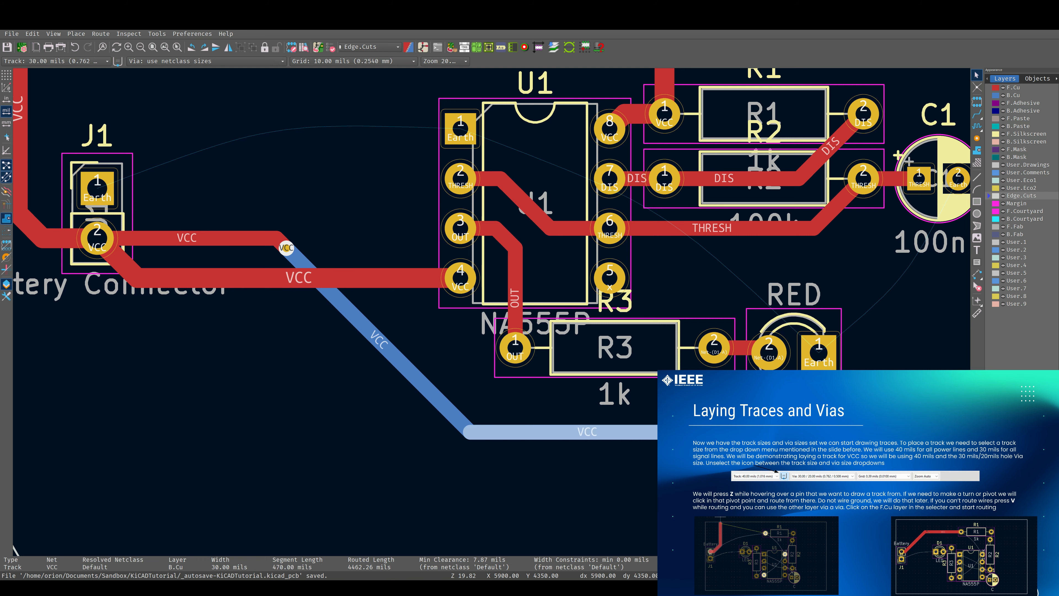
key("Delete")
left_click(425, 402)
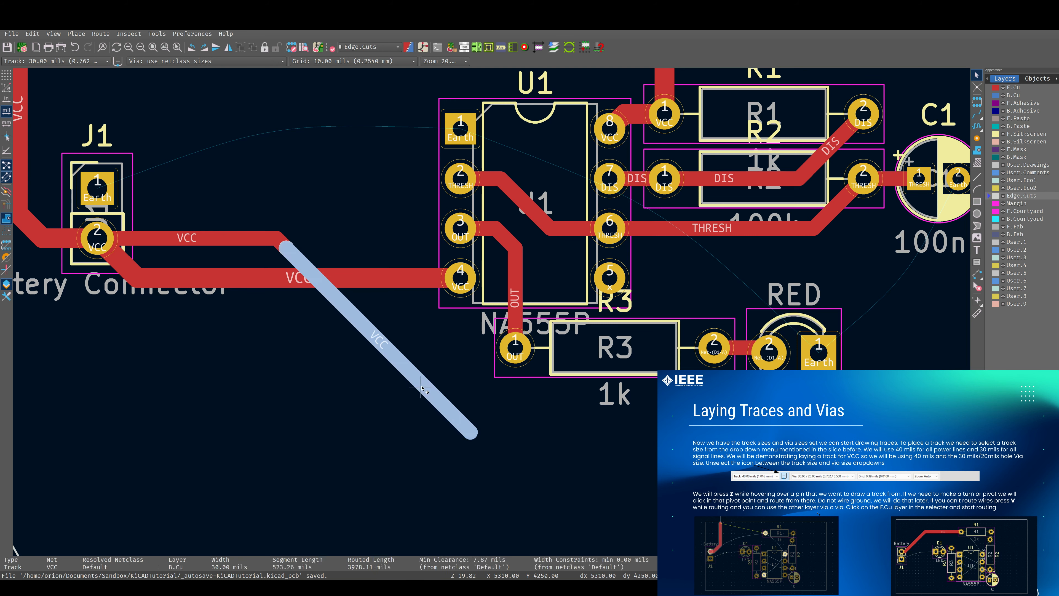
key("Delete")
middle_click_drag(415, 373, 612, 456)
left_click(413, 323)
key("Delete")
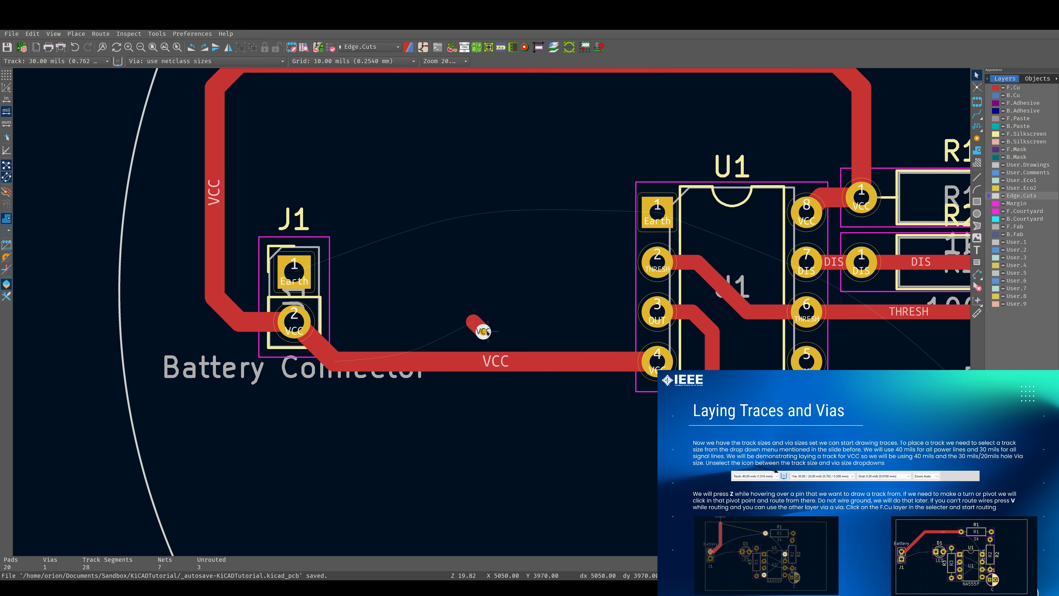
left_click(483, 330)
key("Delete")
middle_click_drag(737, 335, 540, 336)
scroll(557, 316, "down", 4)
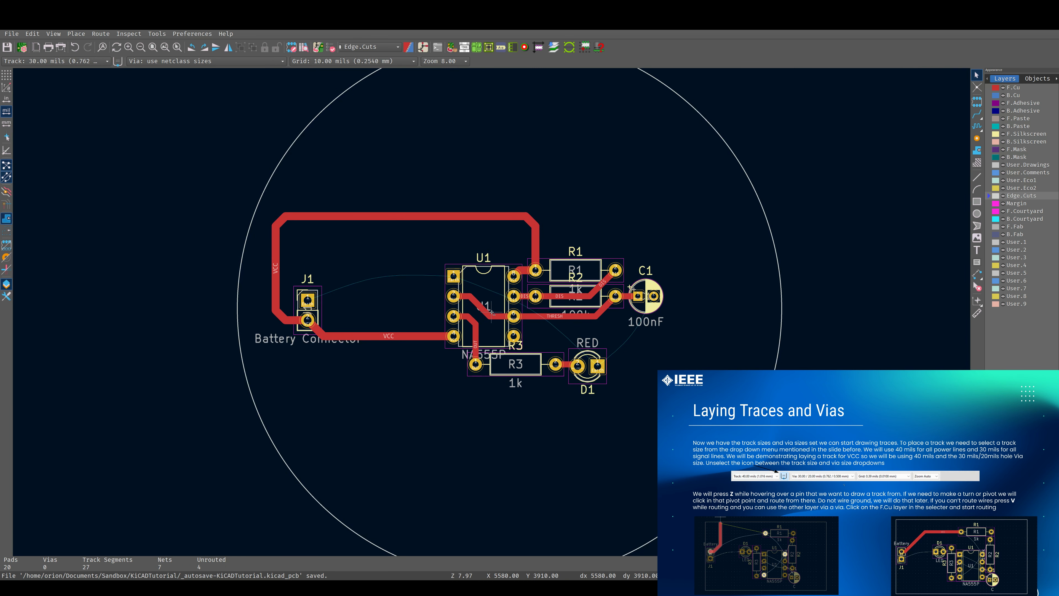
scroll(516, 302, "up", 2)
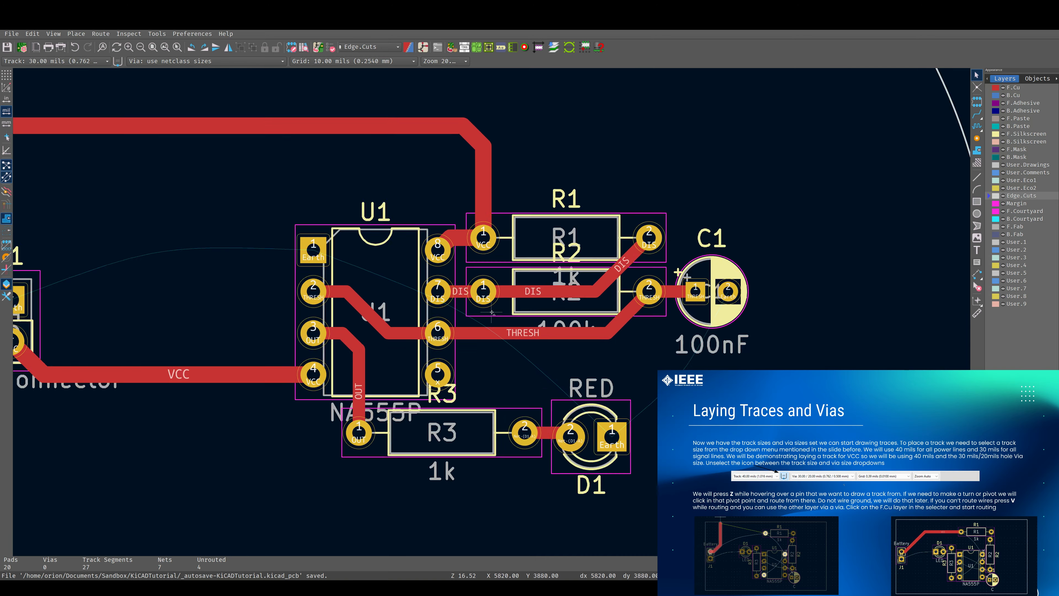
scroll(516, 302, "down", 2)
scroll(516, 302, "up", 4)
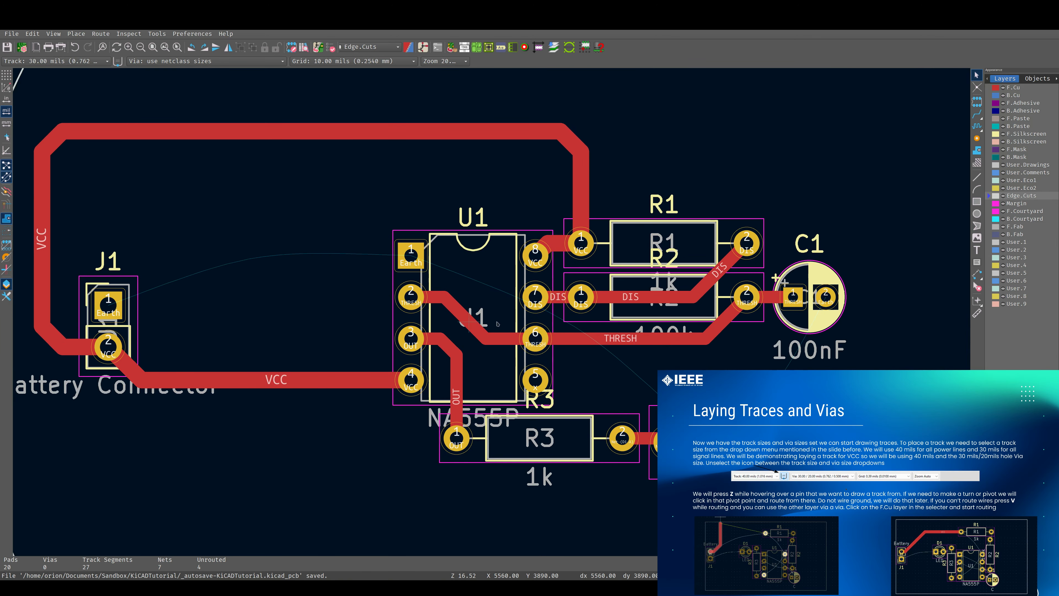
scroll(498, 324, "down", 3)
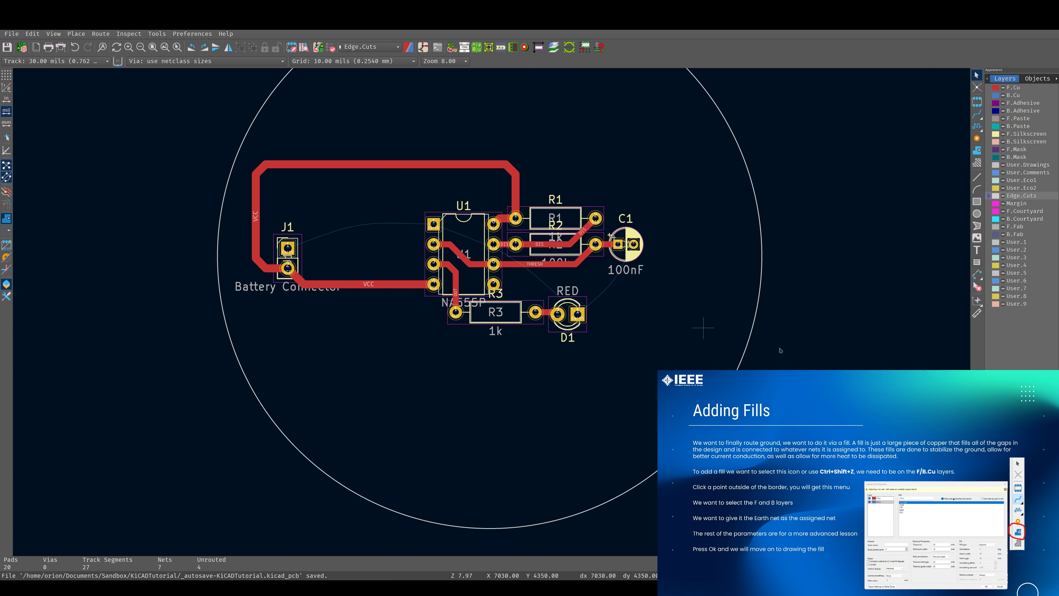
scroll(600, 278, "down", 4)
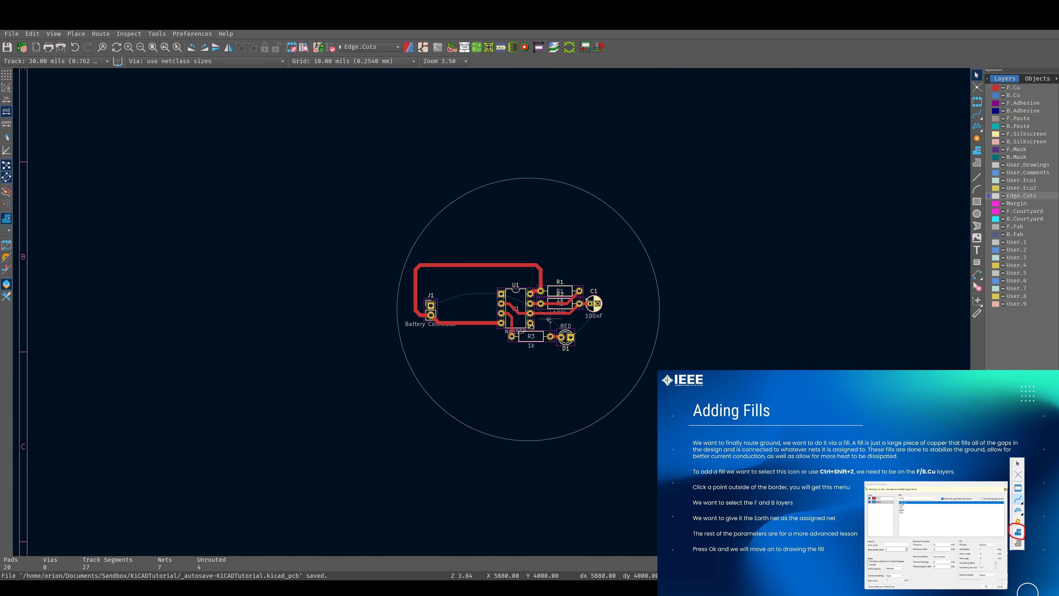
scroll(626, 267, "up", 2)
Start a filled zone outside the board outline on both F.Cu and B.Cu, assigned to the Earth net
key("ctrl+shift+z")
key("Page_Up")
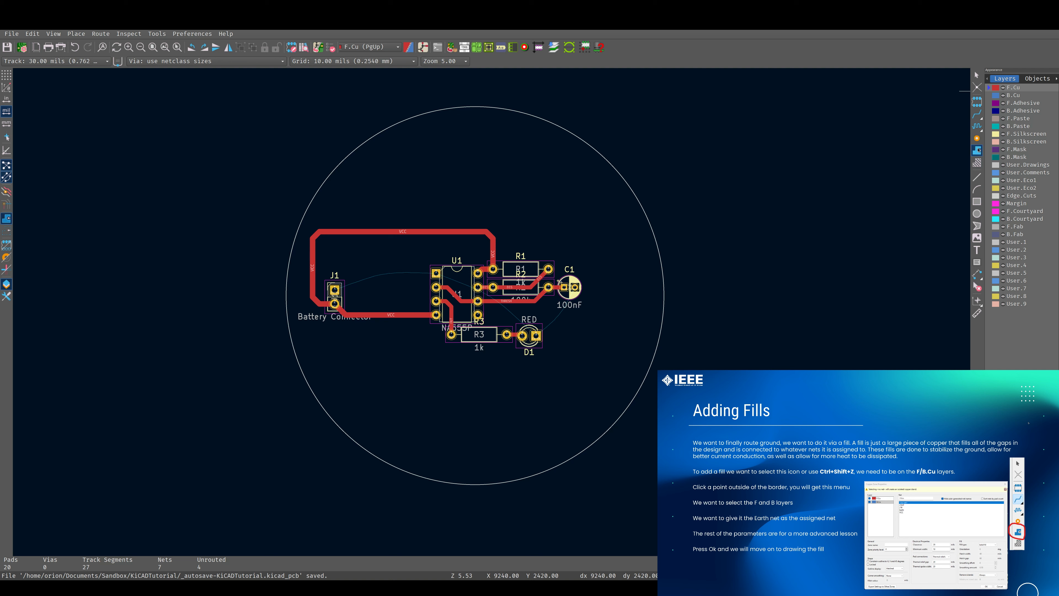
left_click(977, 151)
scroll(490, 308, "down", 2)
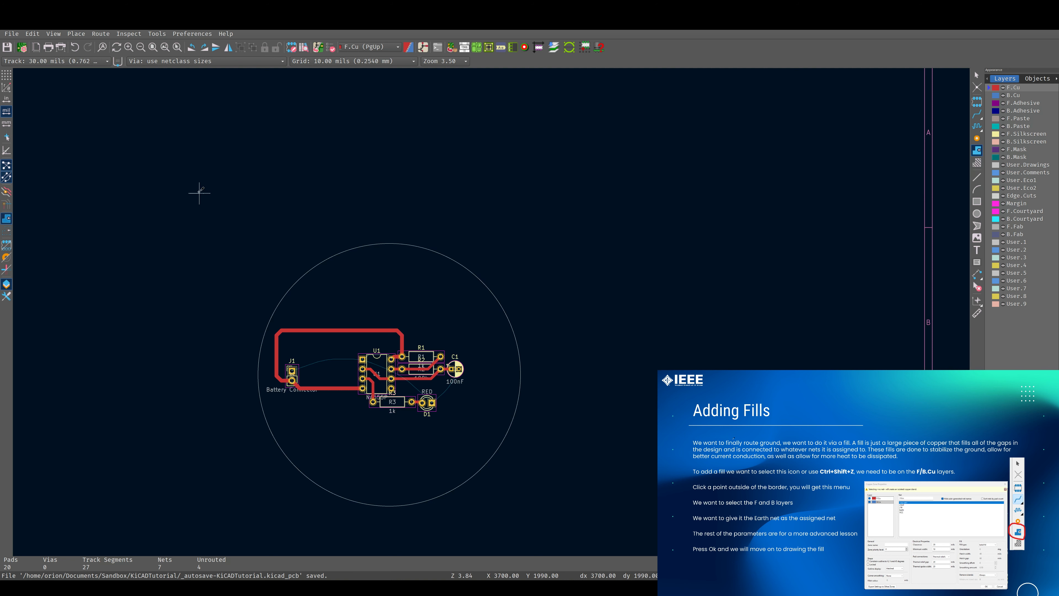
left_click(190, 206)
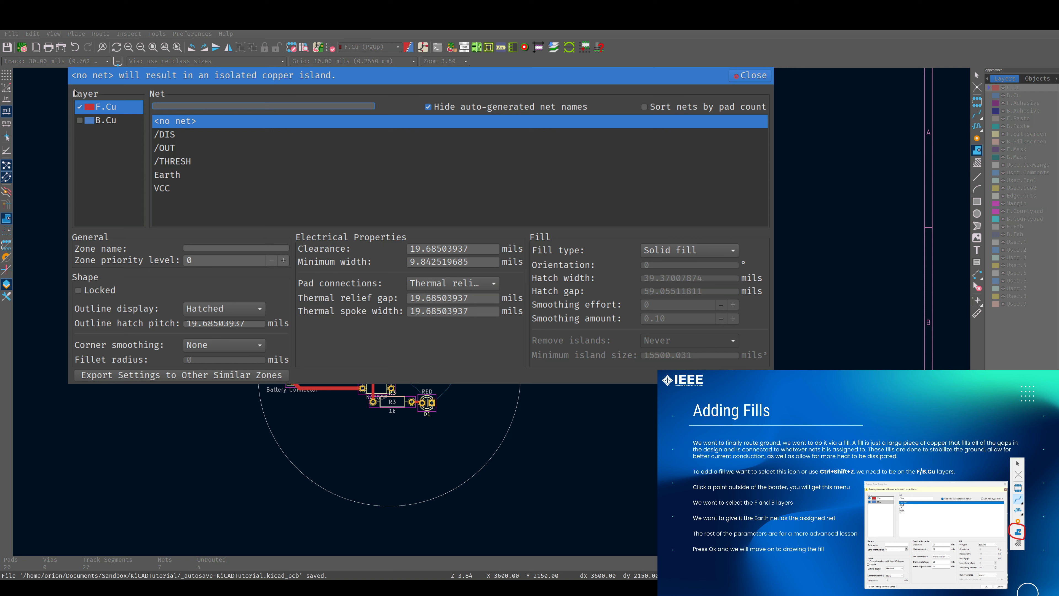
left_click(79, 120)
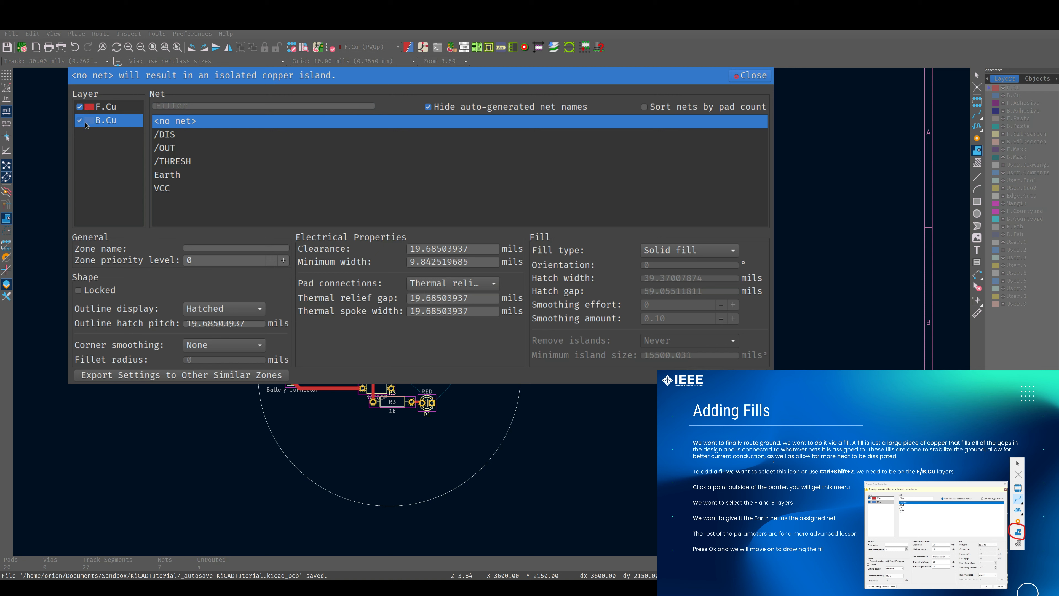
left_click(178, 176)
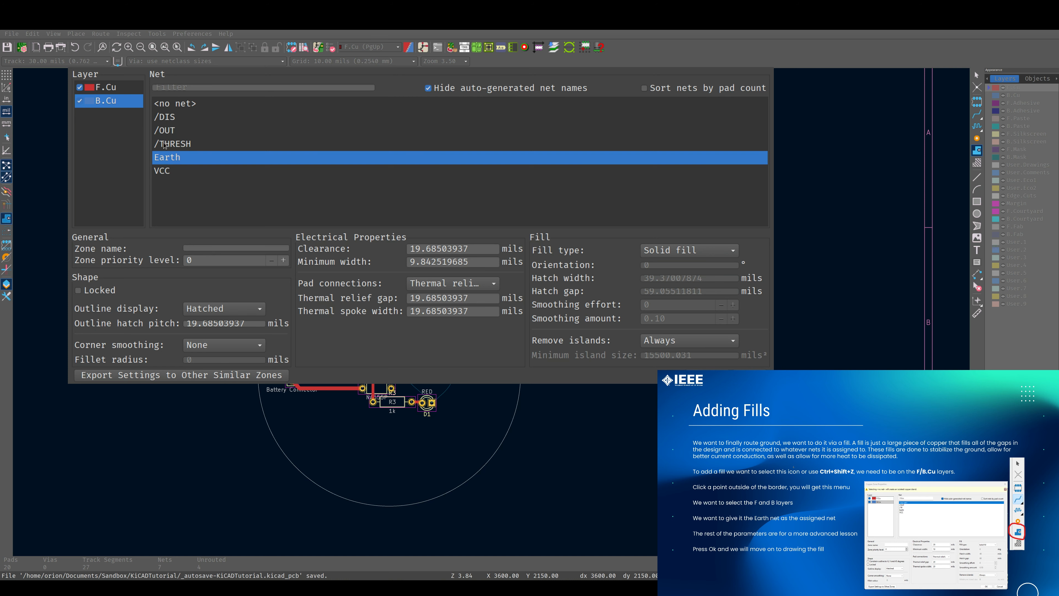
key("Return")
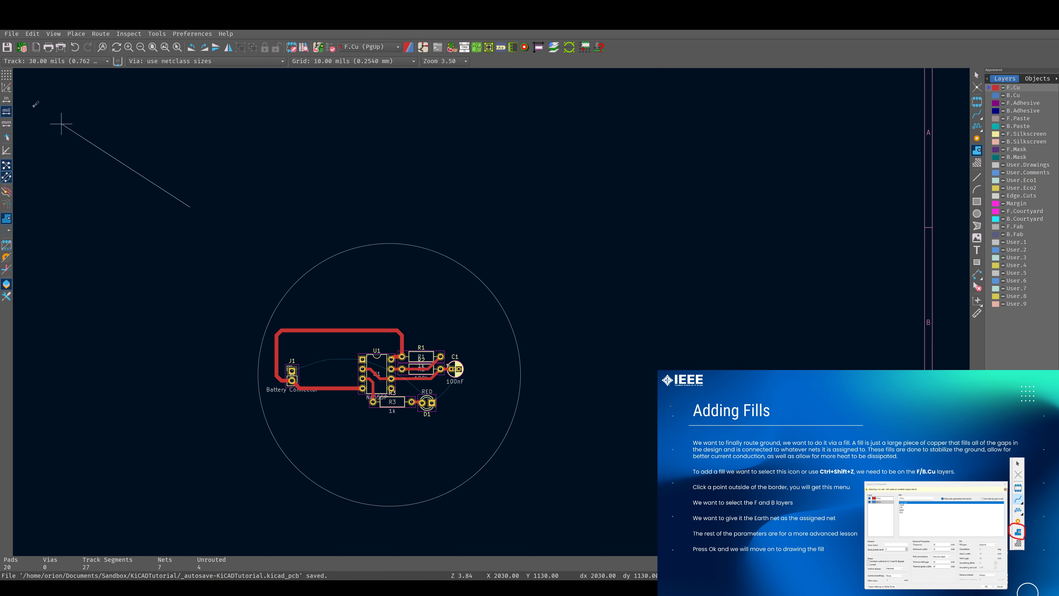
Draw the zone outline as a four-cornered polygon enclosing the entire circular board, closing it at the starting corner
left_click(641, 178)
middle_click_drag(620, 427, 695, 207)
left_click(685, 334)
left_click(278, 328)
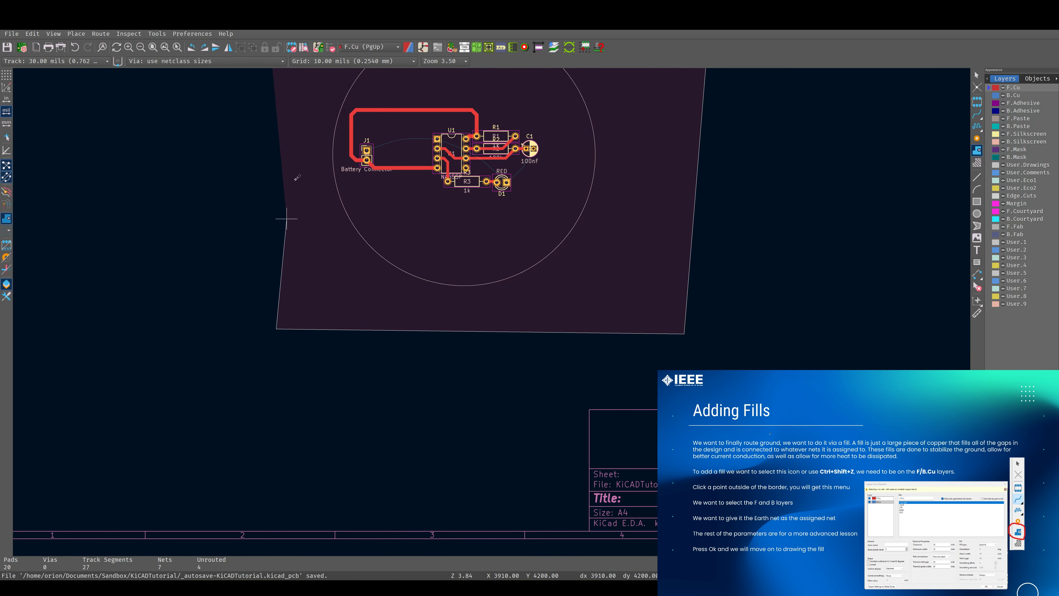
middle_click_drag(293, 173, 293, 350)
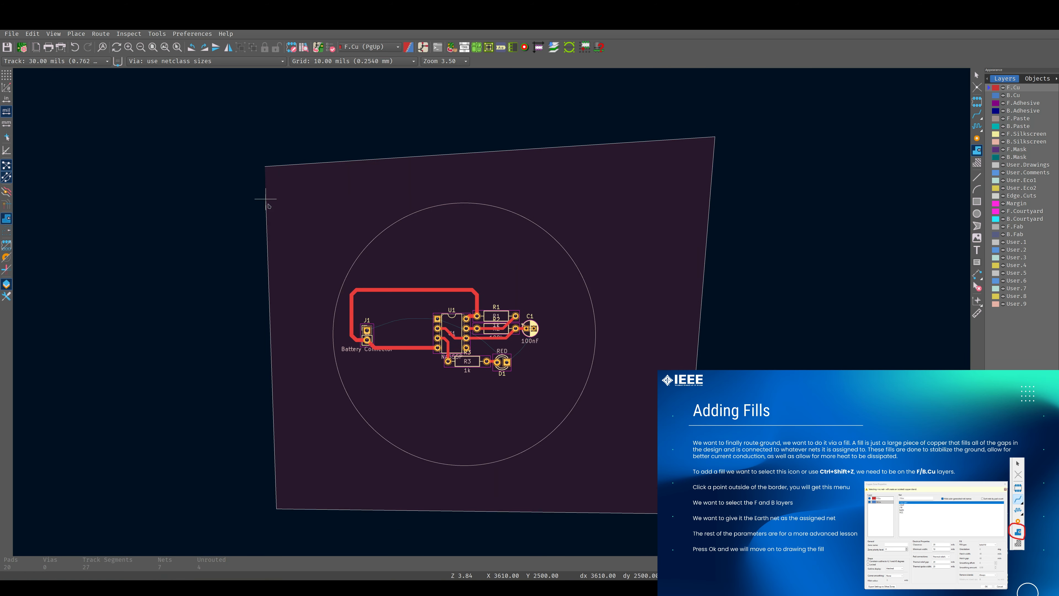
double_click(265, 199)
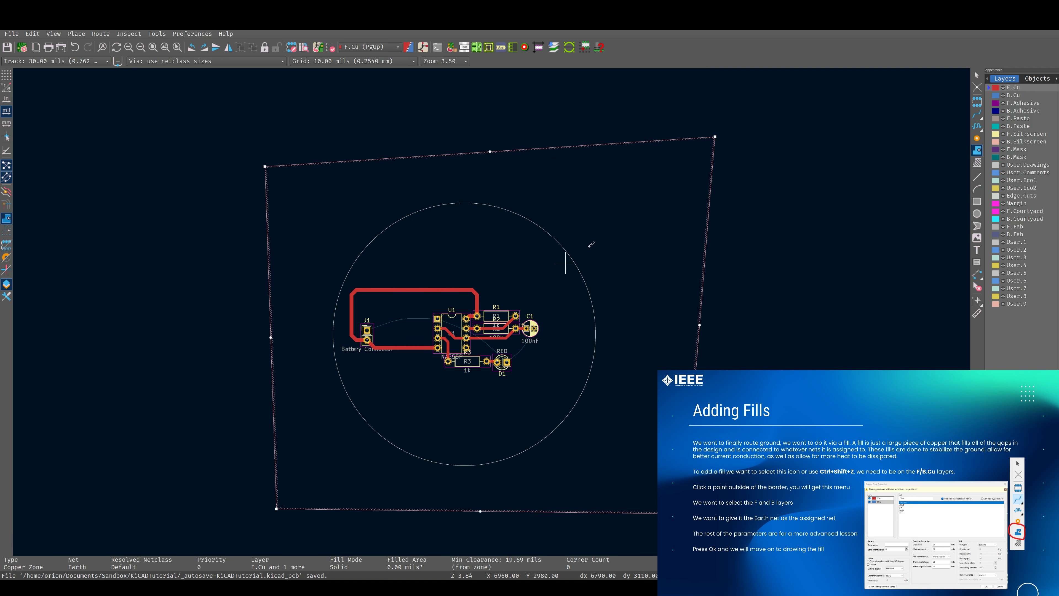
Fill all copper zones on the board
middle_click_drag(433, 351, 520, 275)
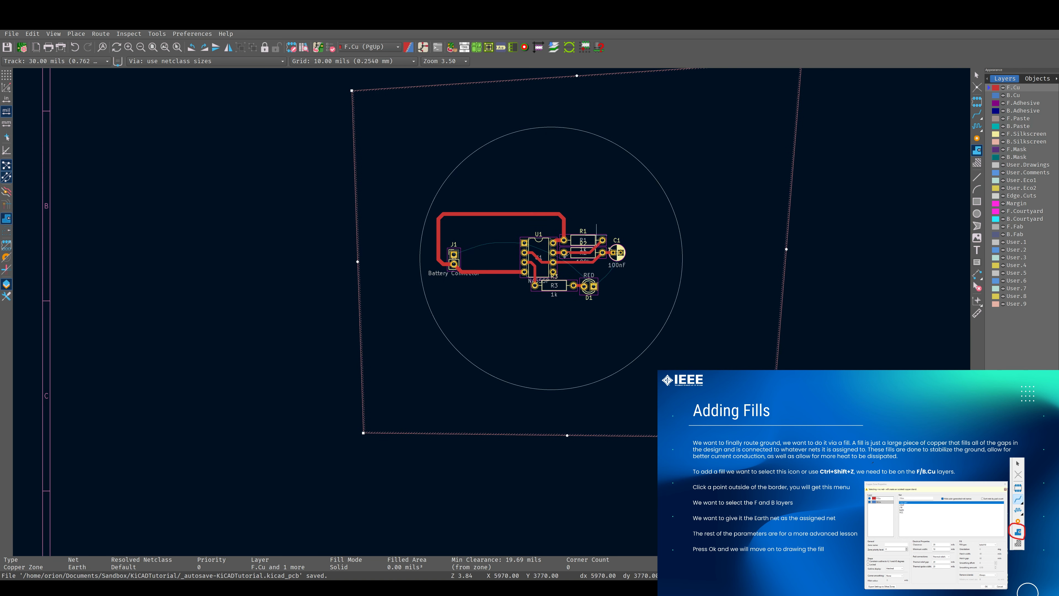
middle_click_drag(593, 226, 494, 256)
middle_click_drag(625, 289, 622, 325)
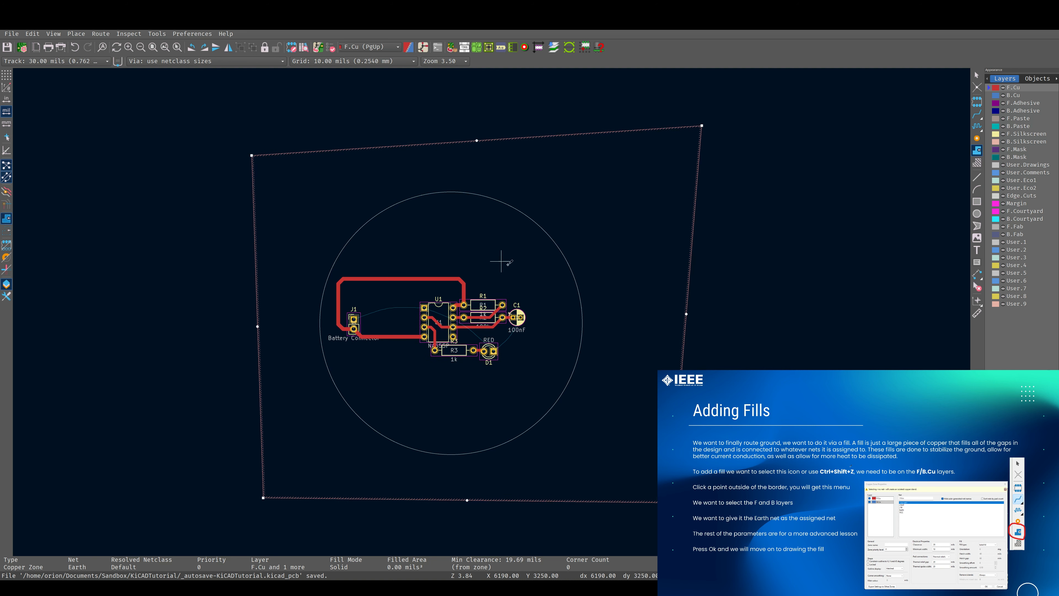
middle_click_drag(501, 261, 604, 276)
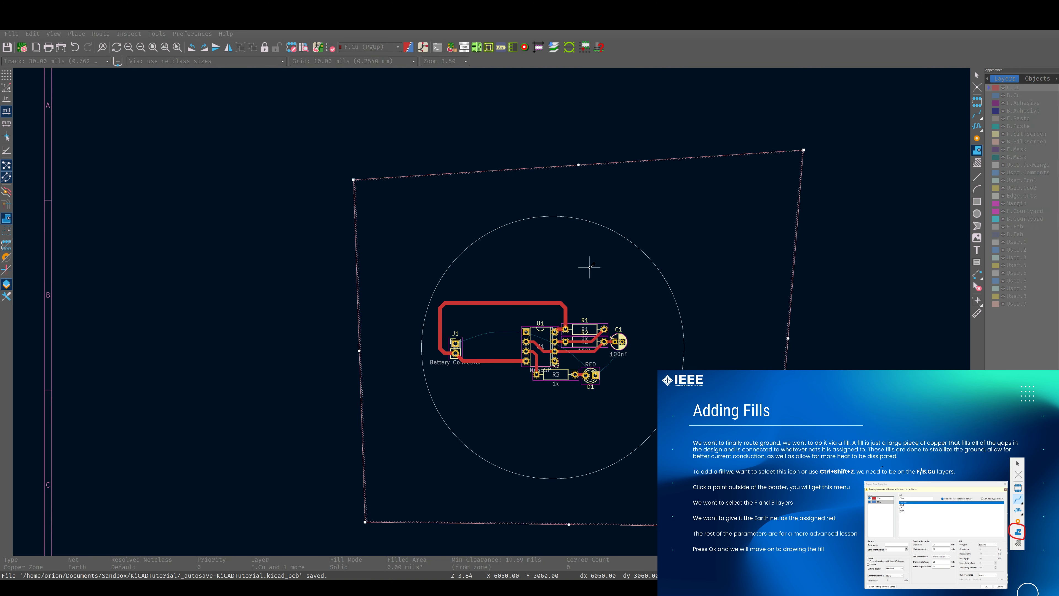
key("b")
scroll(590, 266, "up", 3)
key("Escape")
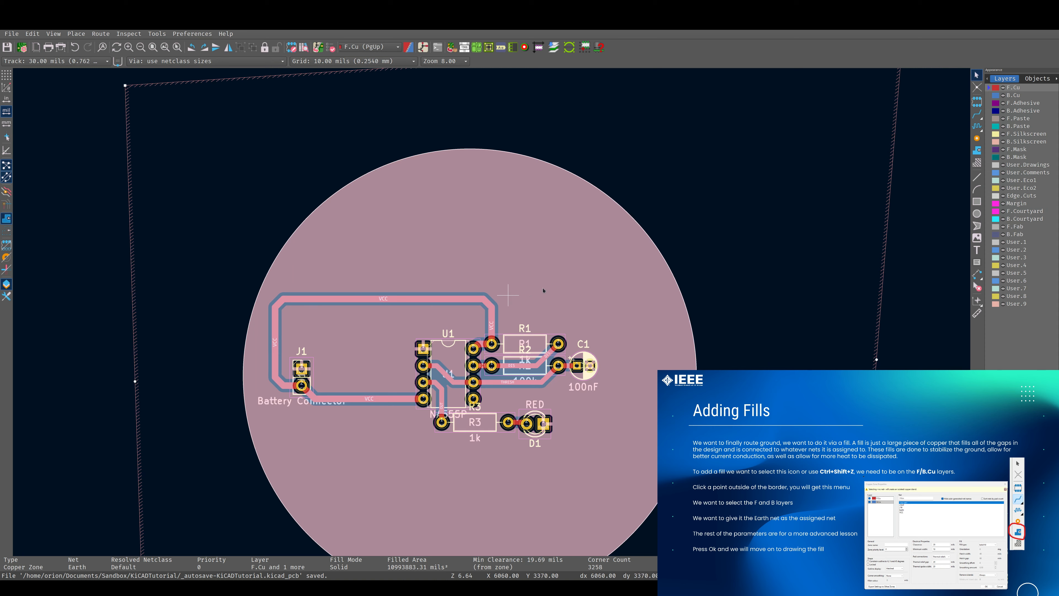
Inspect the filled ground plane around the traces and components at different zoom levels
middle_click_drag(486, 281, 608, 235)
left_click(930, 259)
scroll(662, 217, "up", 4)
scroll(491, 312, "down", 2)
middle_click_drag(490, 310, 526, 285)
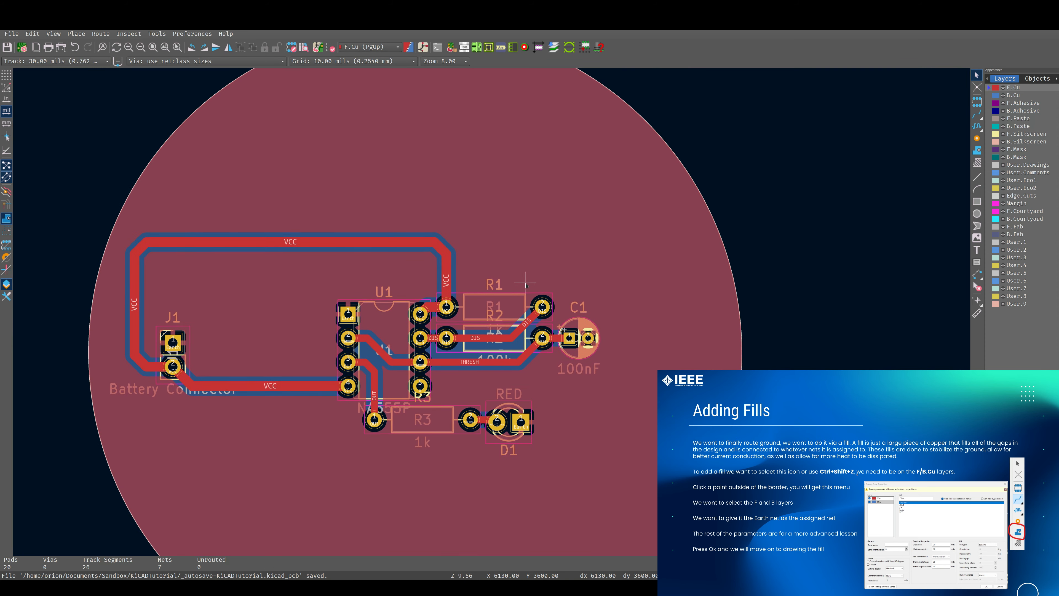
middle_click_drag(415, 328, 403, 266)
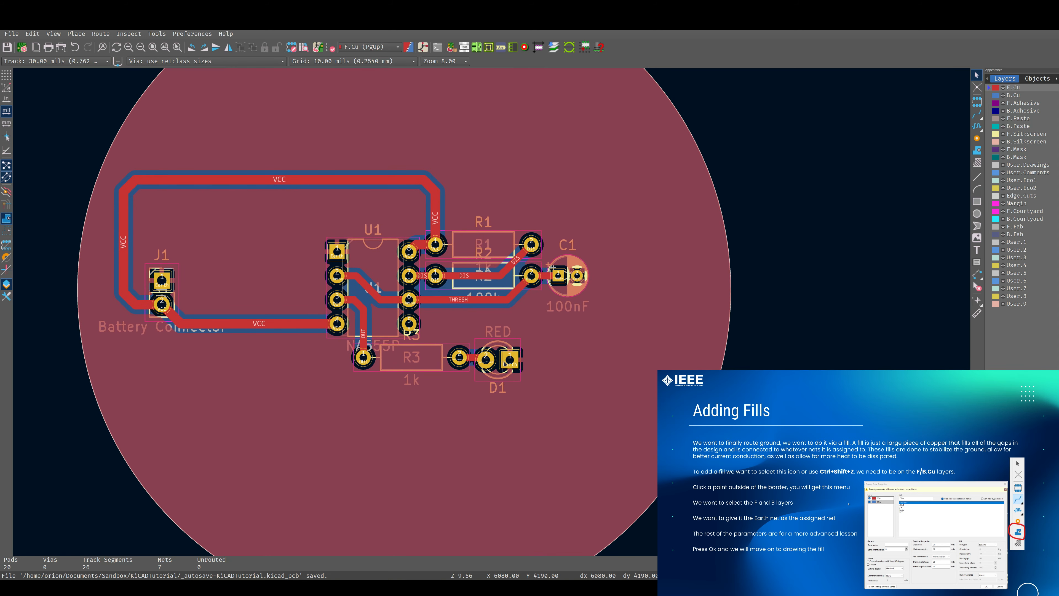
scroll(391, 215, "down", 4)
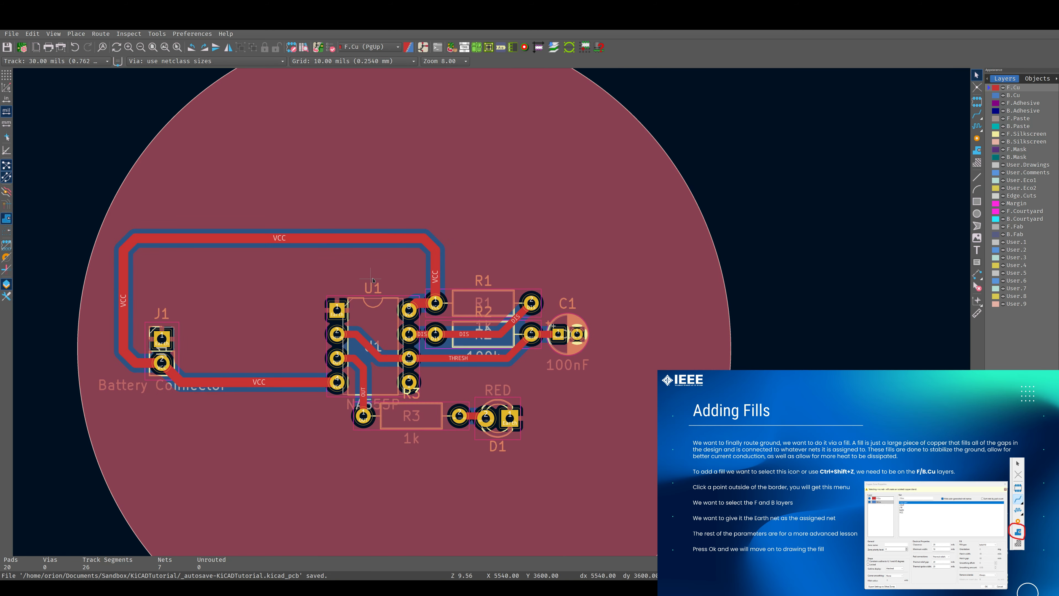
scroll(491, 312, "up", 2)
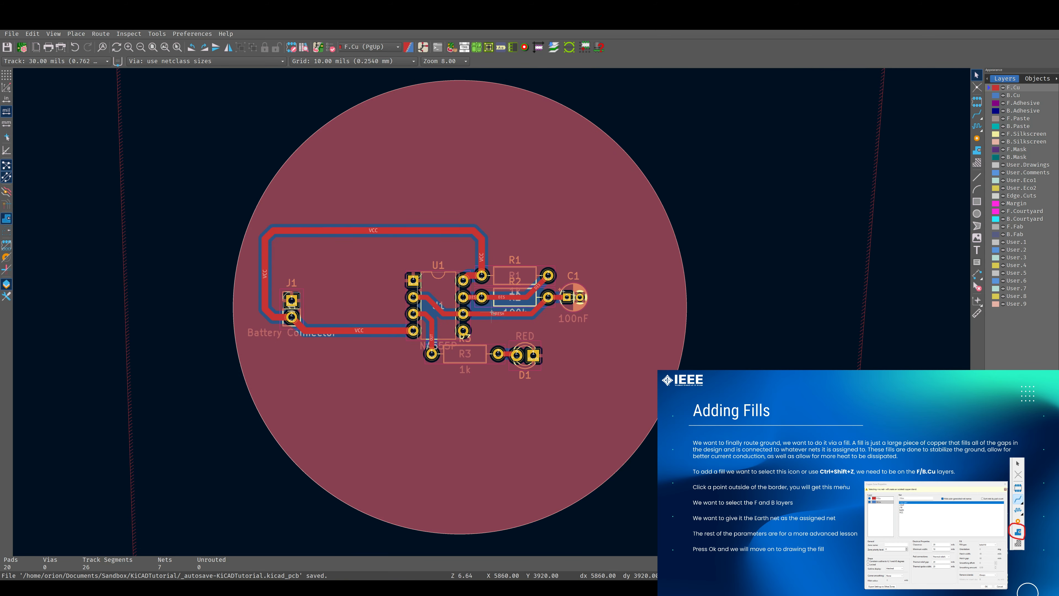
scroll(492, 312, "down", 3)
scroll(492, 312, "up", 2)
scroll(492, 313, "down", 1)
scroll(492, 312, "up", 3)
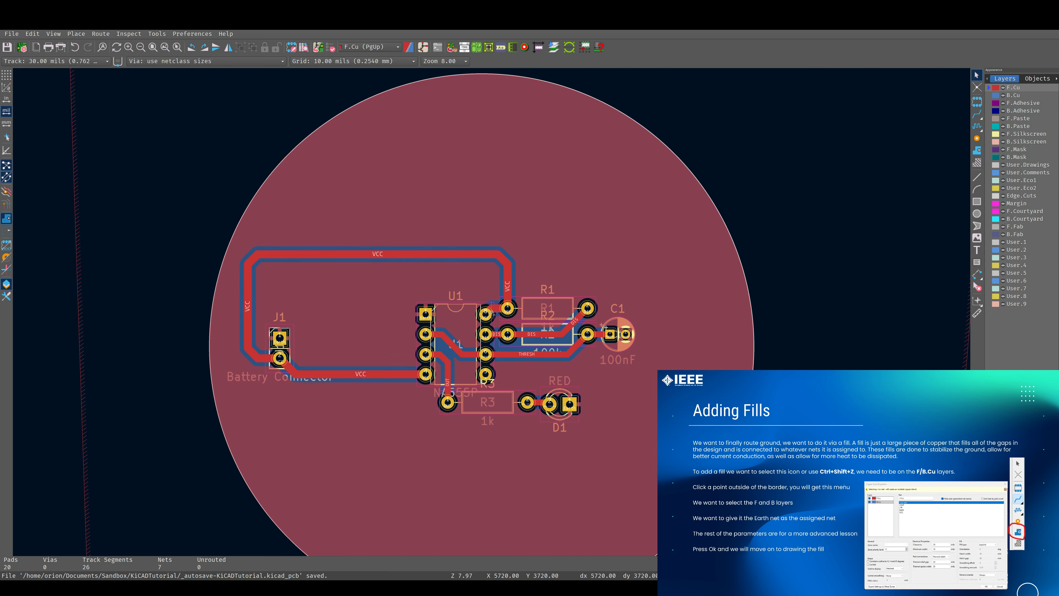
scroll(553, 347, "down", 5)
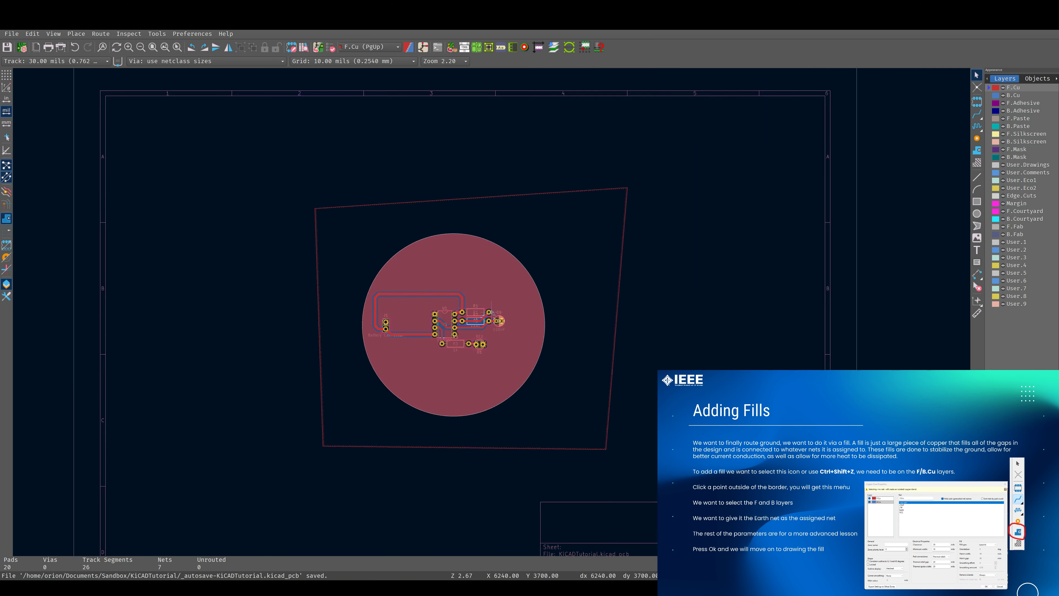
scroll(493, 313, "up", 2)
middle_click_drag(436, 331, 541, 295)
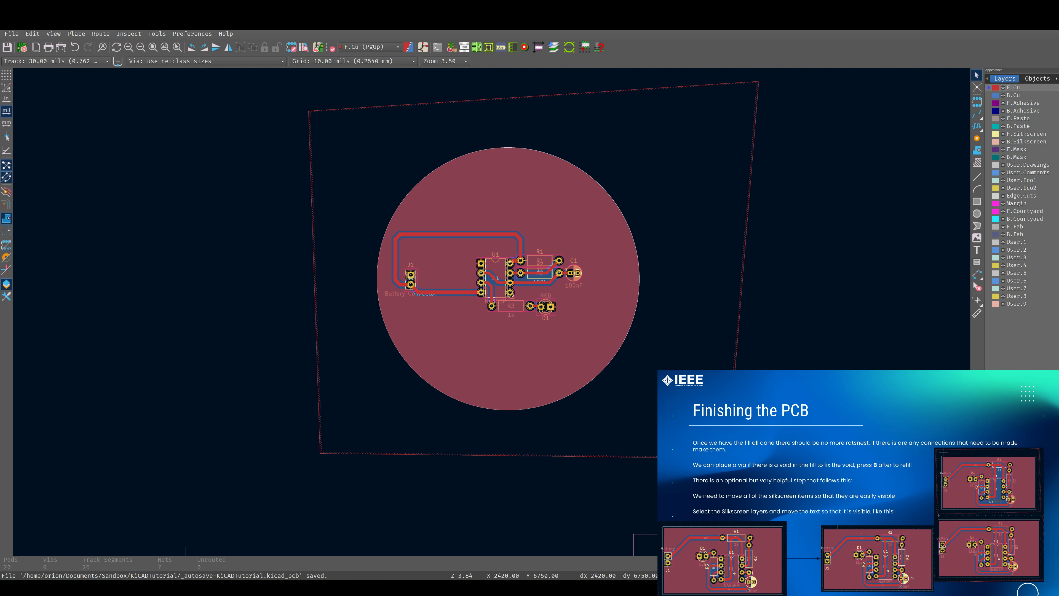
Make F.Silkscreen the active layer and move the R3 reference label slightly to the right
scroll(599, 276, "up", 3)
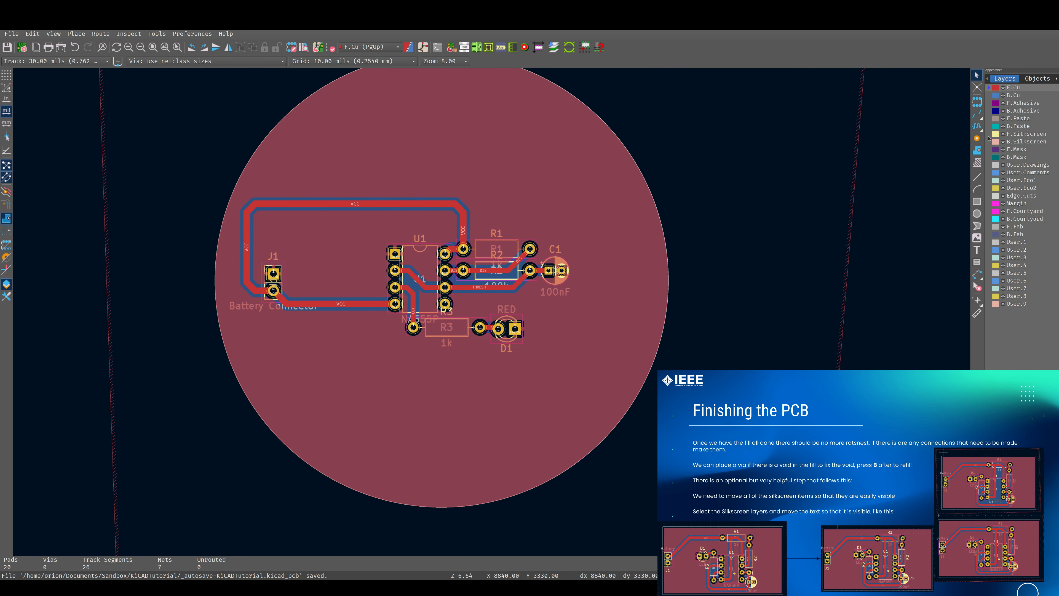
left_click(1010, 134)
scroll(501, 234, "up", 3)
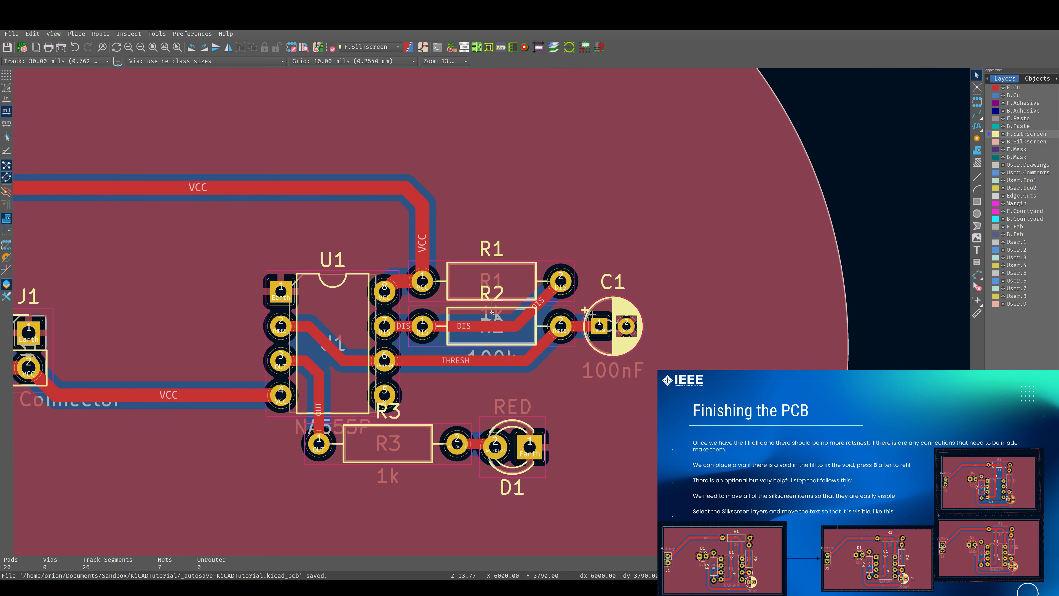
scroll(491, 313, "down", 3)
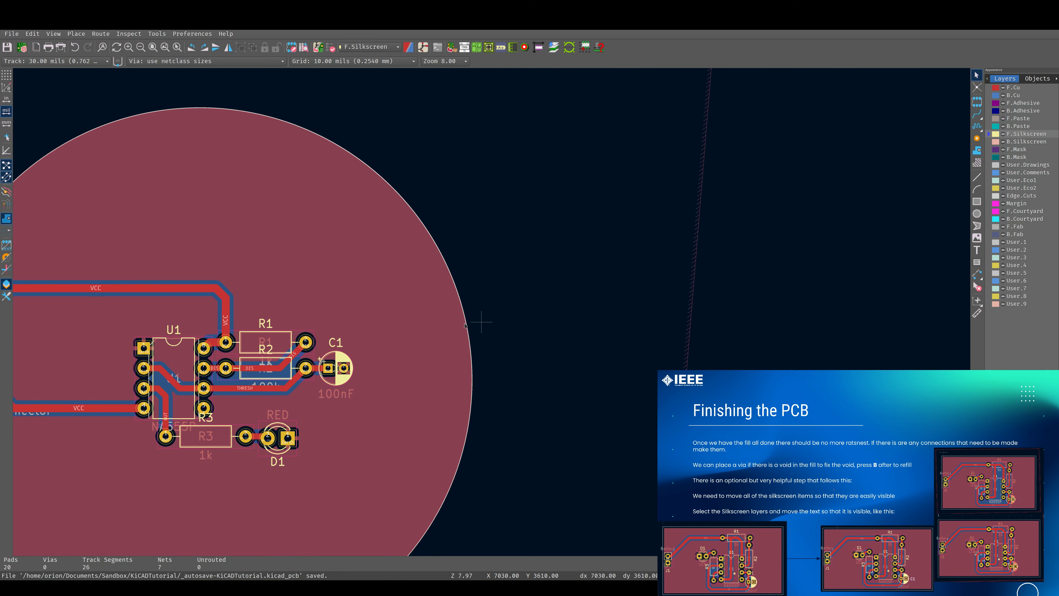
middle_click_drag(365, 354, 594, 260)
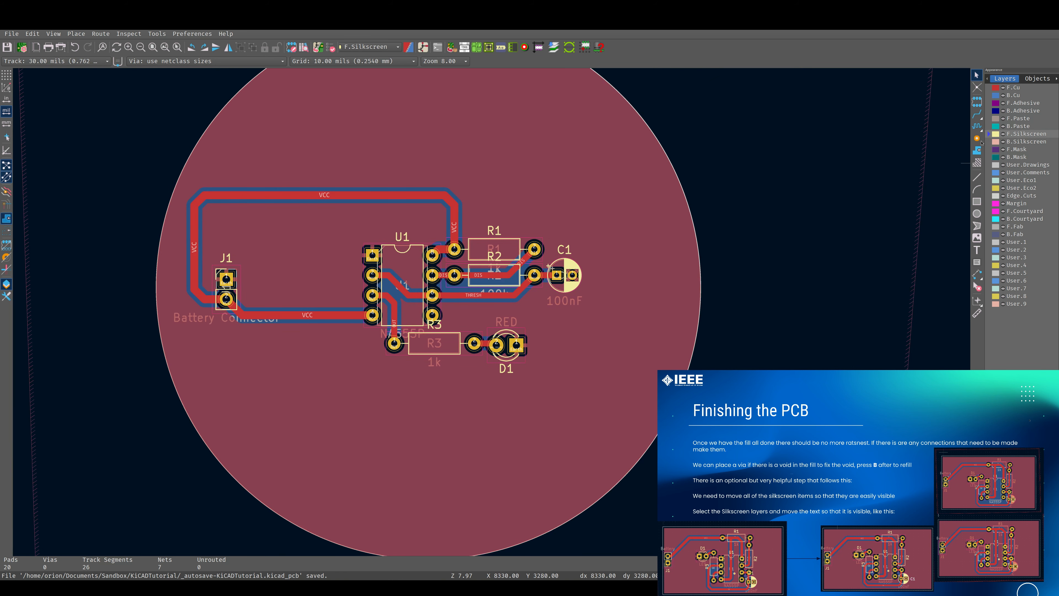
middle_click_drag(502, 263, 653, 237)
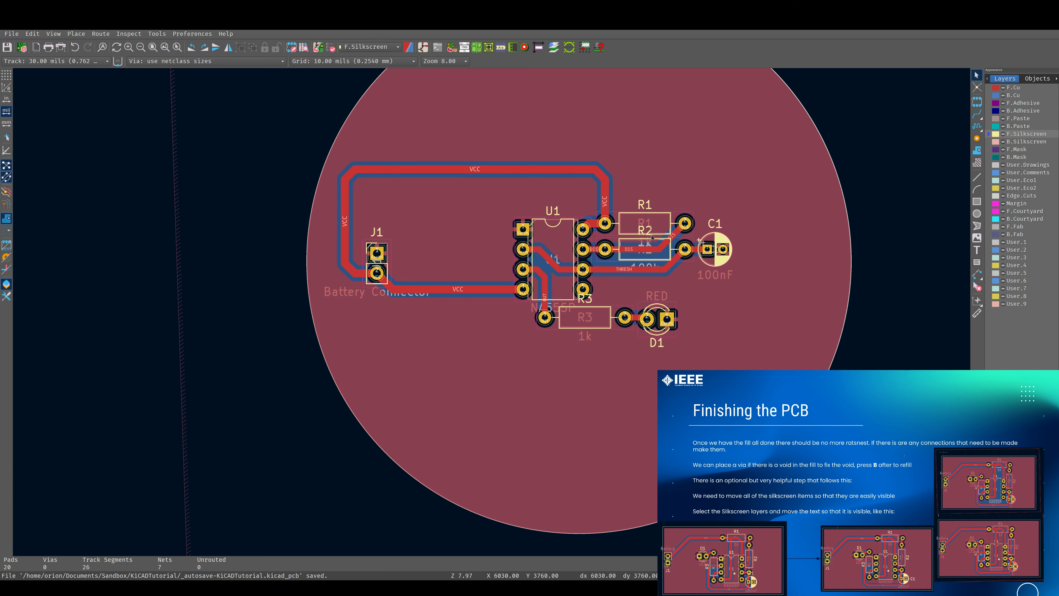
scroll(680, 299, "up", 3)
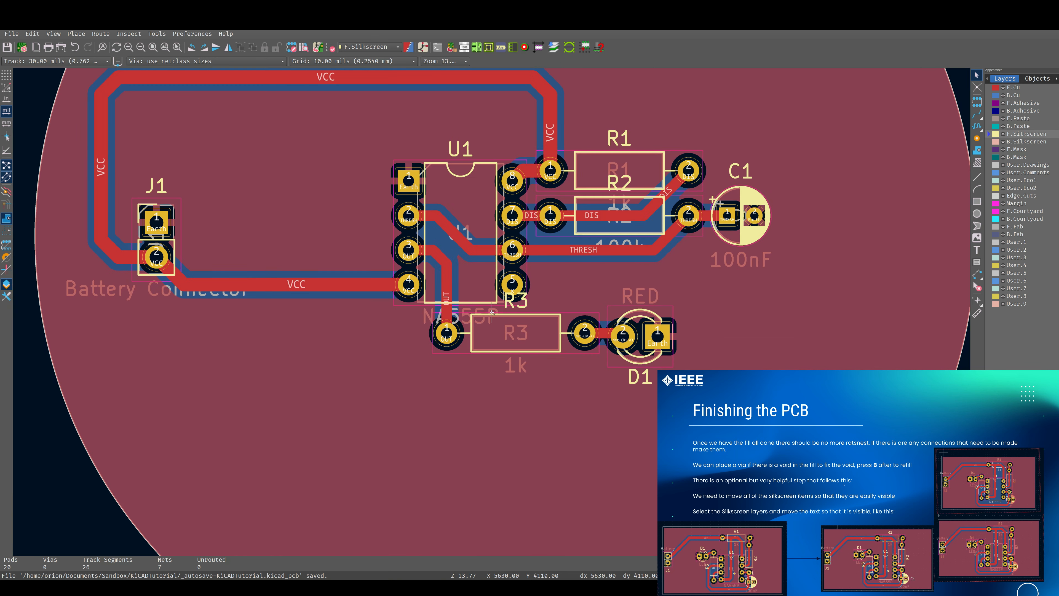
scroll(492, 312, "down", 1)
left_click(493, 321)
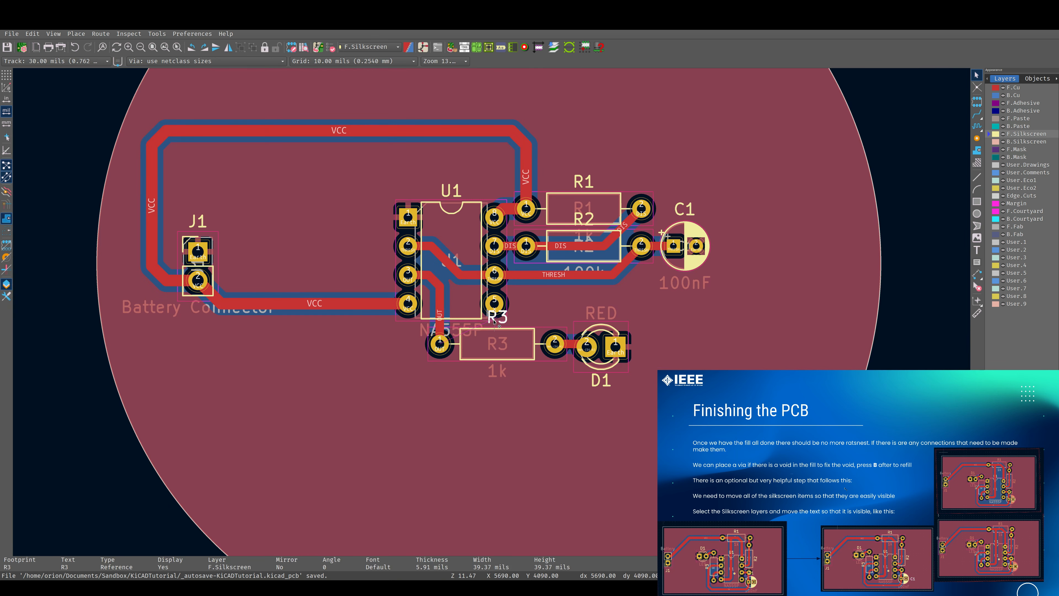
left_click_drag(496, 322, 527, 320)
Move the R2 reference label down below the R2 resistor so it no longer overlaps R1
left_click(590, 220)
left_click_drag(590, 219, 584, 277)
left_click(650, 288)
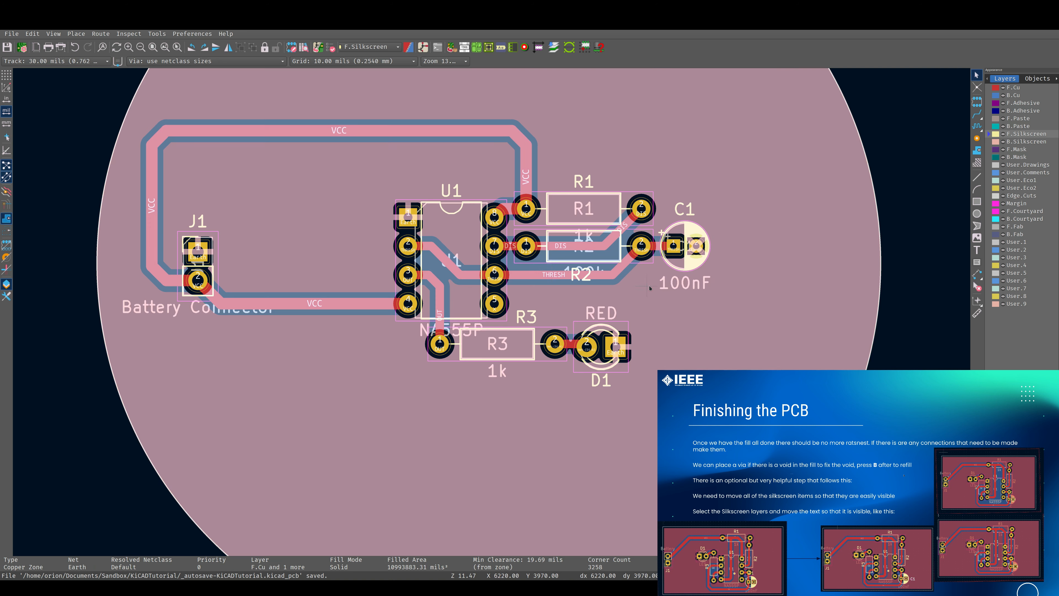
key("Escape")
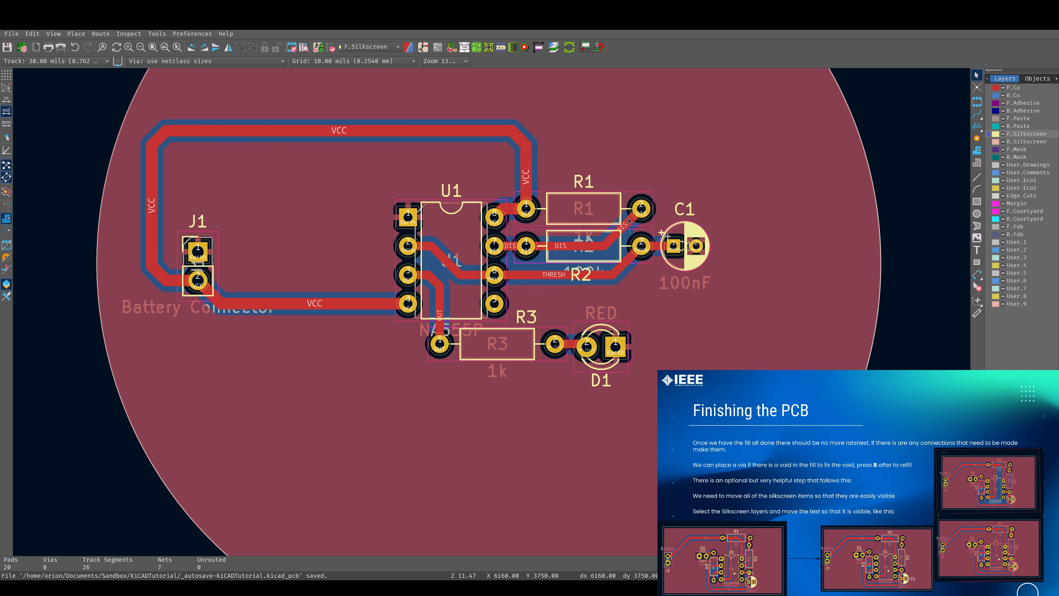
Open the finished board in the 3D viewer
scroll(440, 387, "down", 3)
scroll(497, 361, "up", 1)
scroll(497, 361, "down", 1)
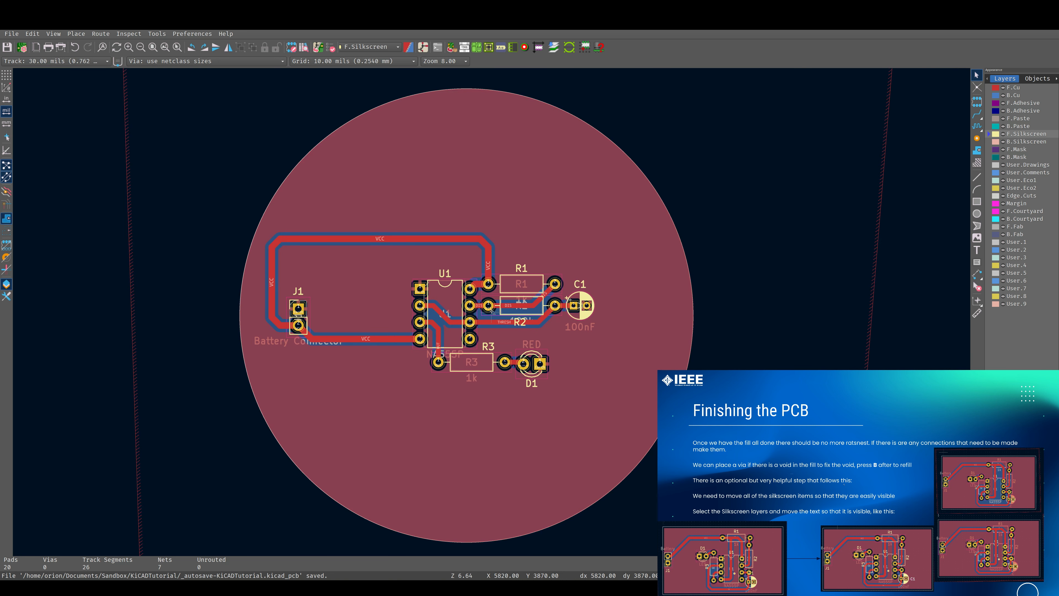
middle_click_drag(476, 330, 553, 288)
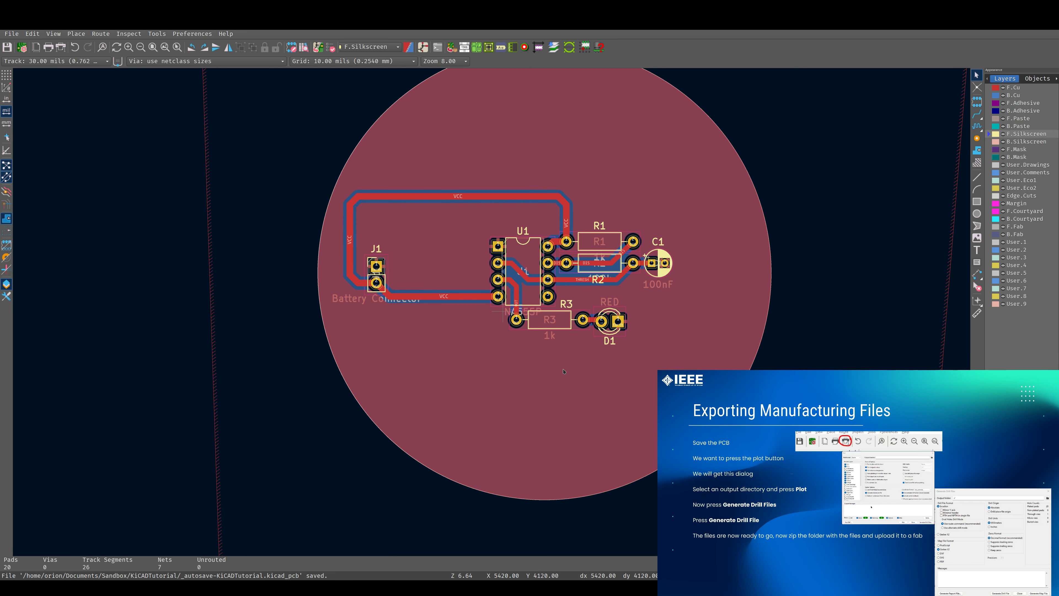
scroll(563, 371, "down", 4)
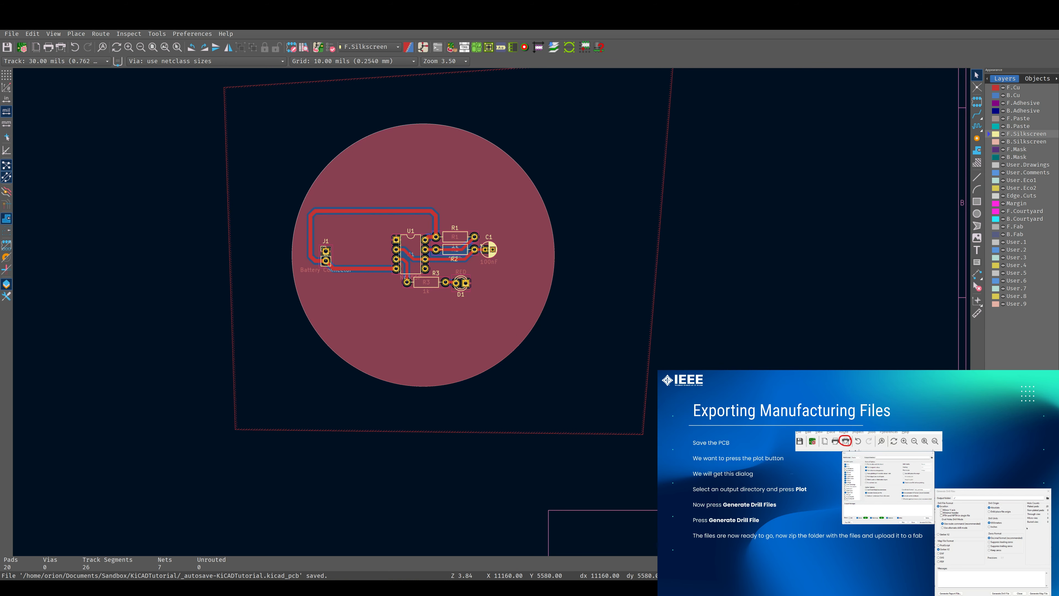
middle_click_drag(477, 311, 485, 344)
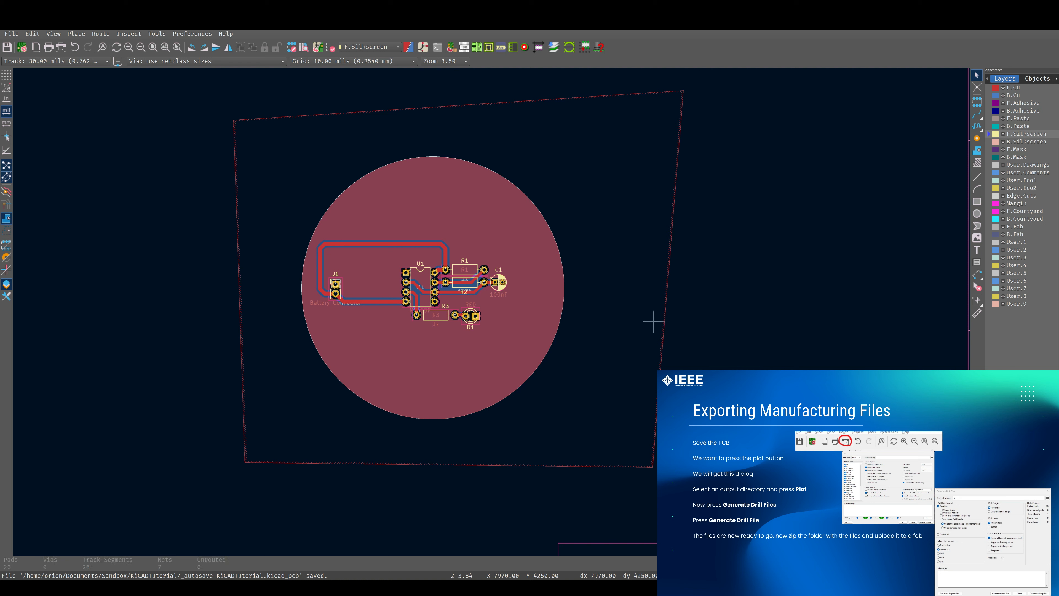
key("alt+3")
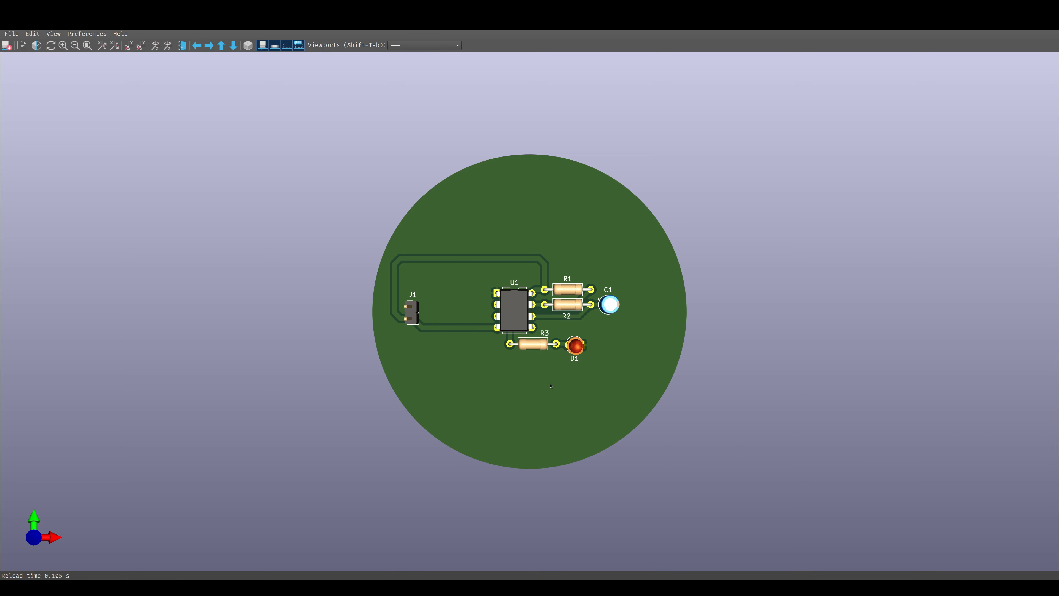
Turn on raytraced rendering and orbit the 3D board to examine it from different angles
left_click_drag(545, 324, 545, 313)
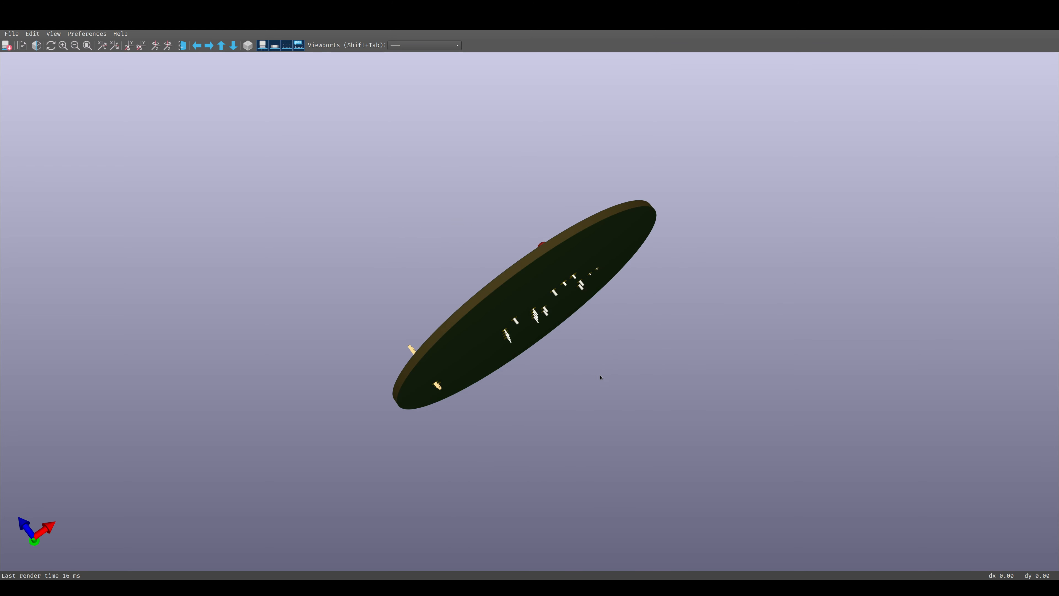
left_click_drag(605, 289, 691, 407)
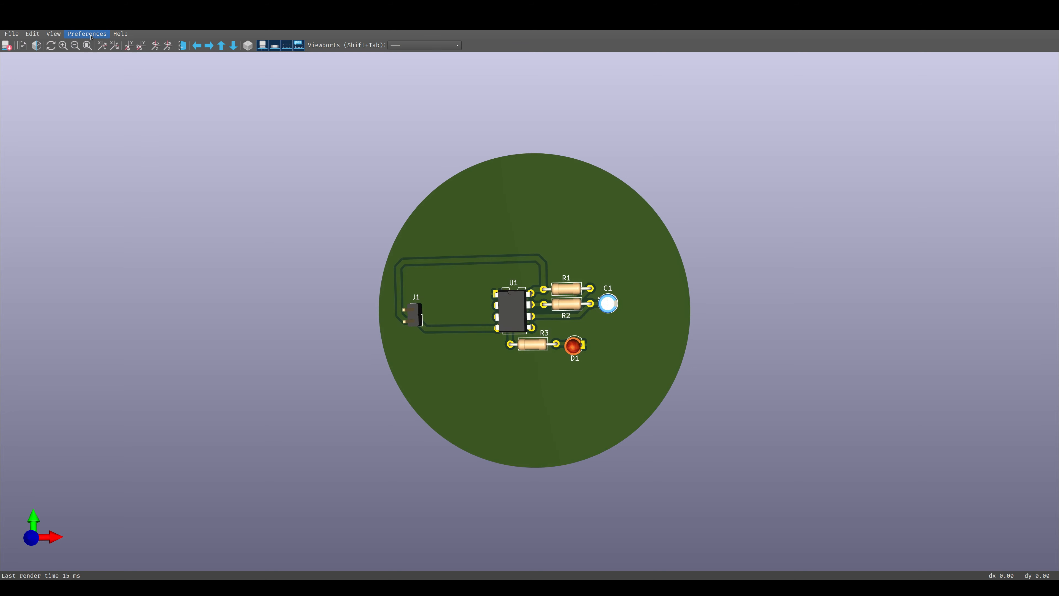
left_click(36, 45)
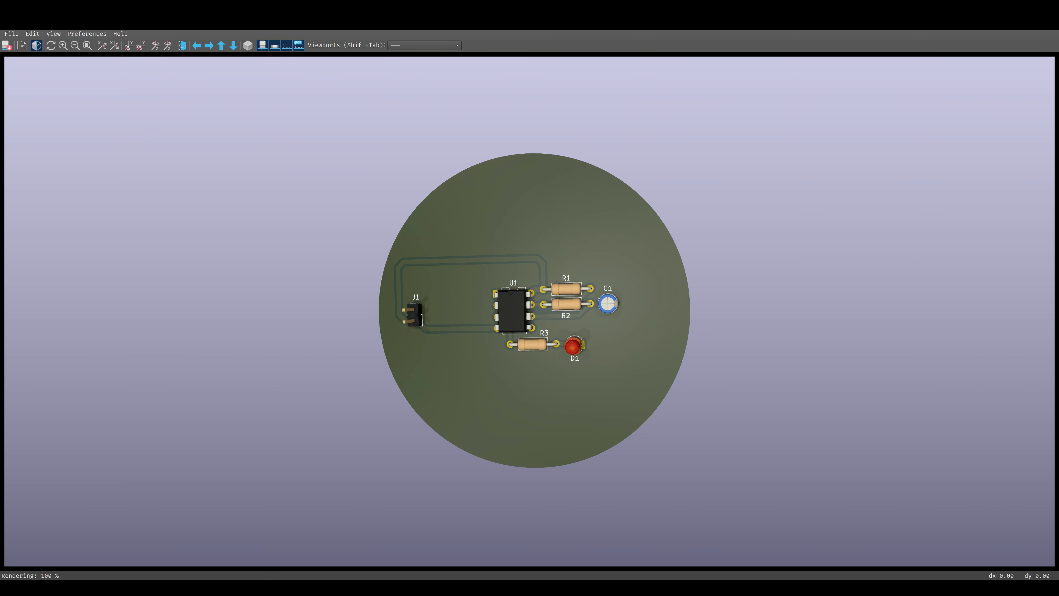
mouse_move(582, 366)
left_mouse_down()
mouse_move(615, 334)
mouse_move(587, 354)
mouse_move(563, 201)
mouse_move(650, 159)
mouse_move(750, 233)
mouse_move(787, 365)
mouse_move(575, 300)
mouse_move(730, 220)
mouse_move(783, 104)
left_mouse_up()
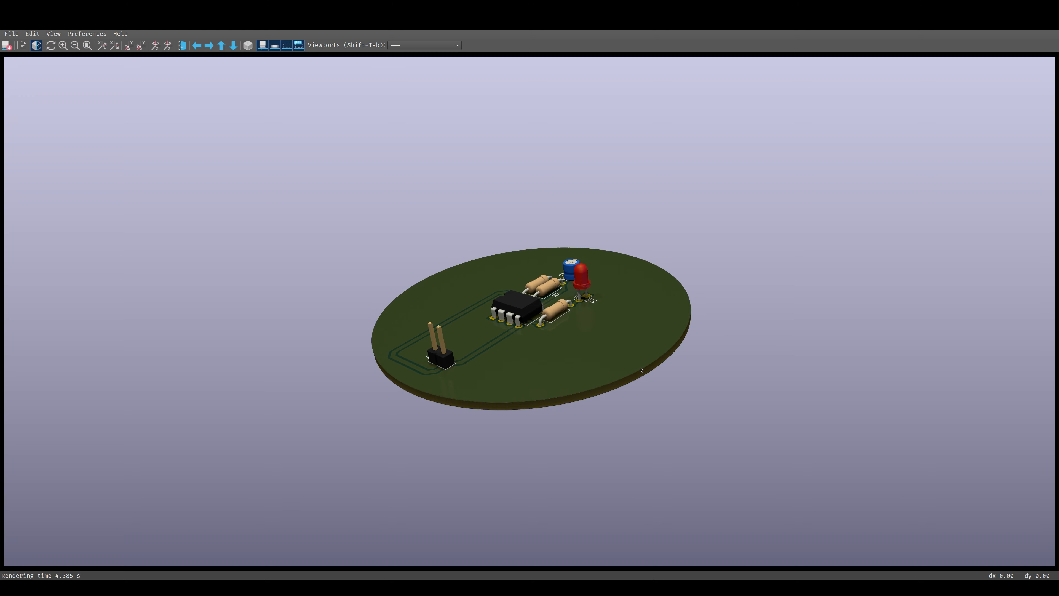
left_click_drag(649, 361, 542, 327)
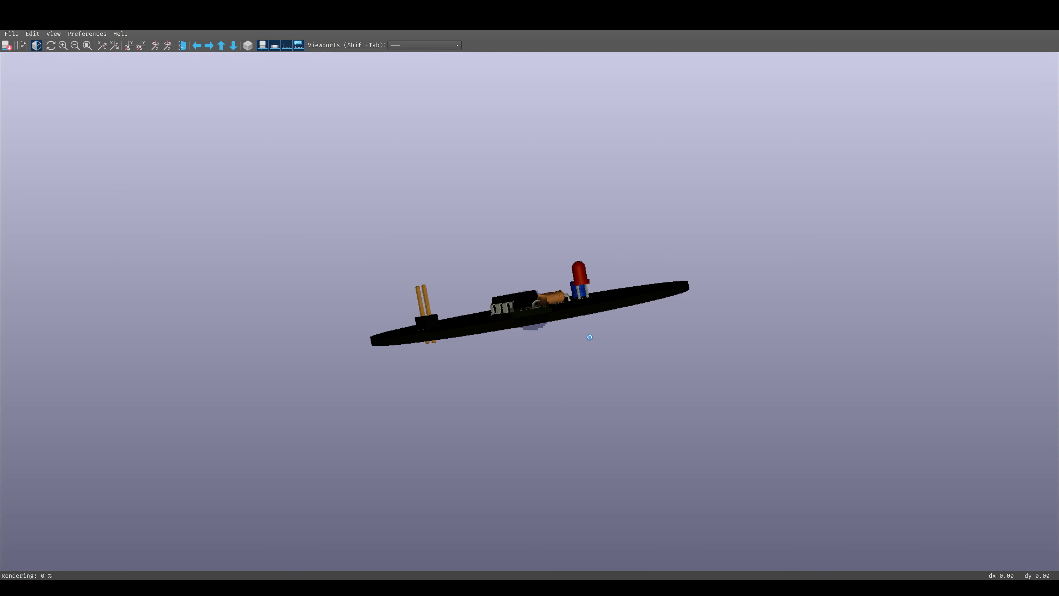